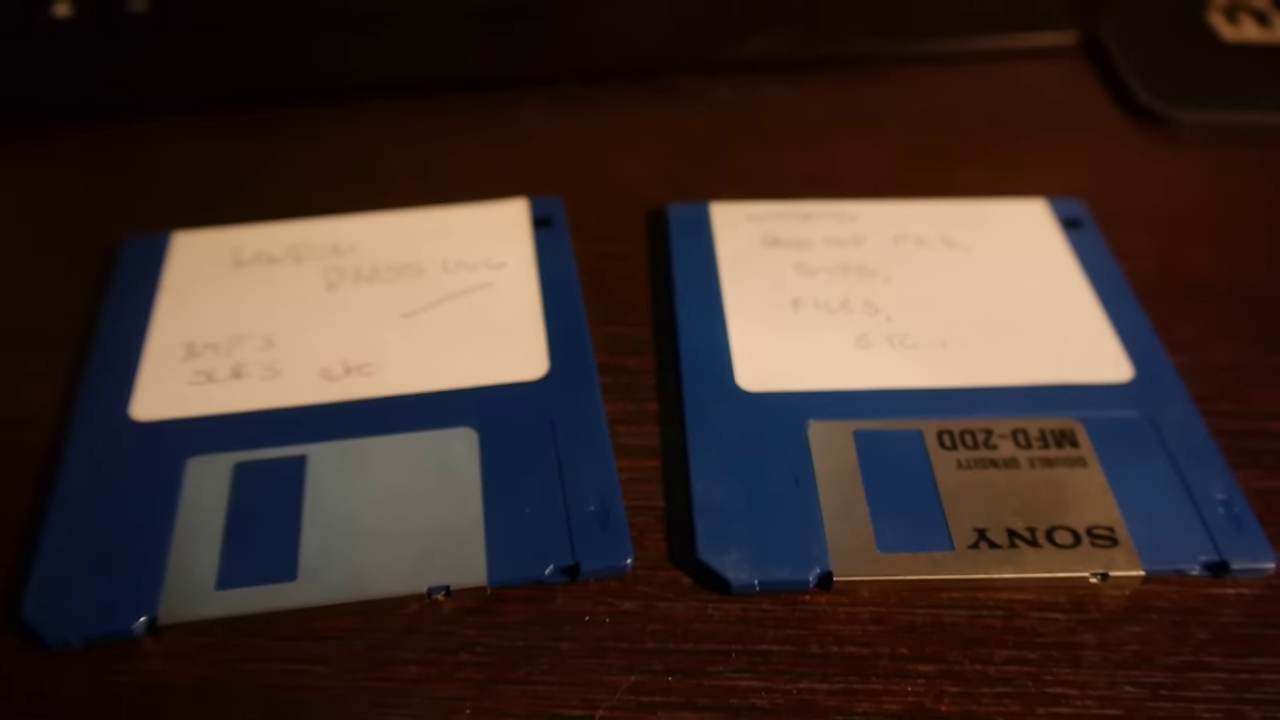
- List the DISK9 folder and open README.TXT in the MS-DOS editor
{"action": "type", "text": "r"}
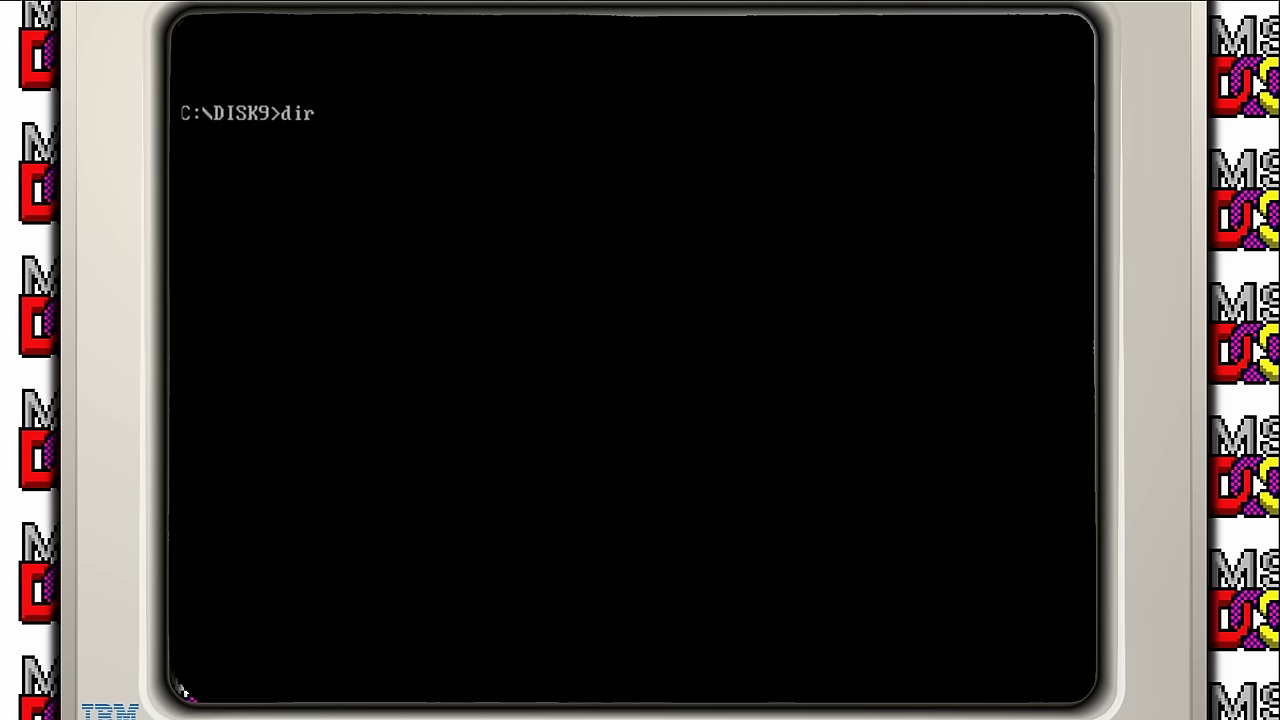
{"action": "key", "text": "Return"}
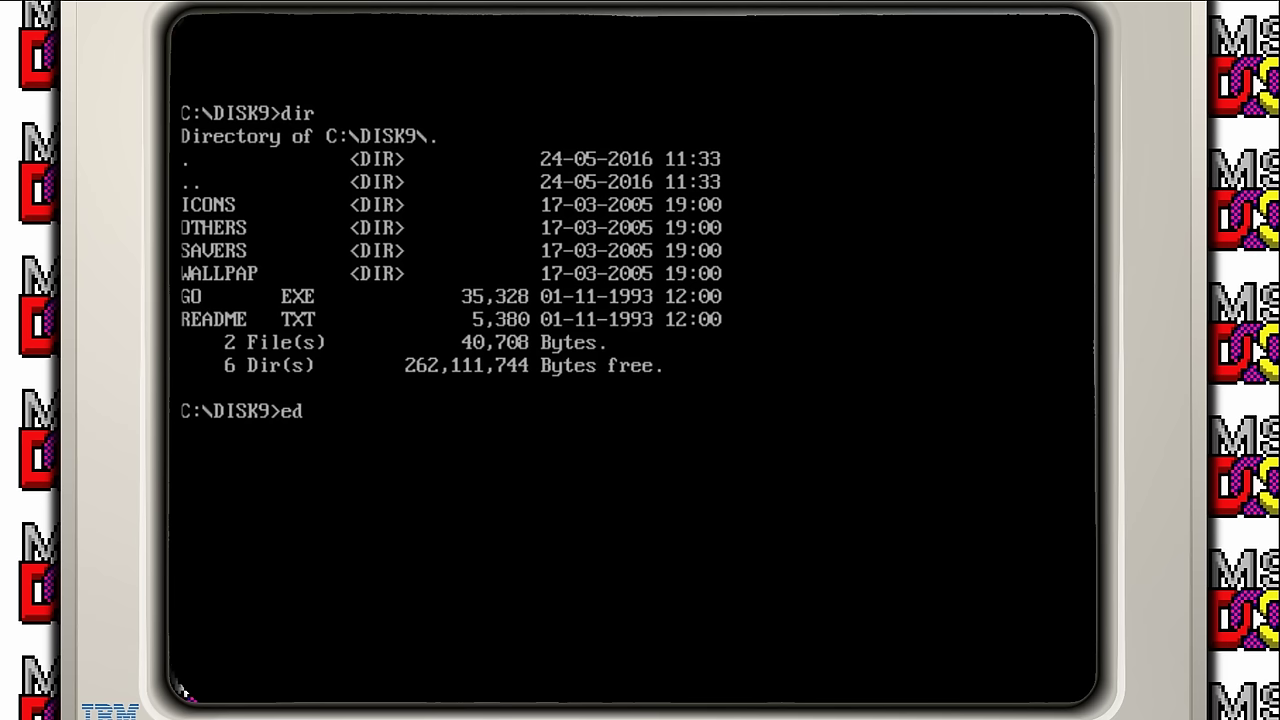
{"action": "type", "text": "edit readme.txt"}
{"action": "key", "text": "Return"}
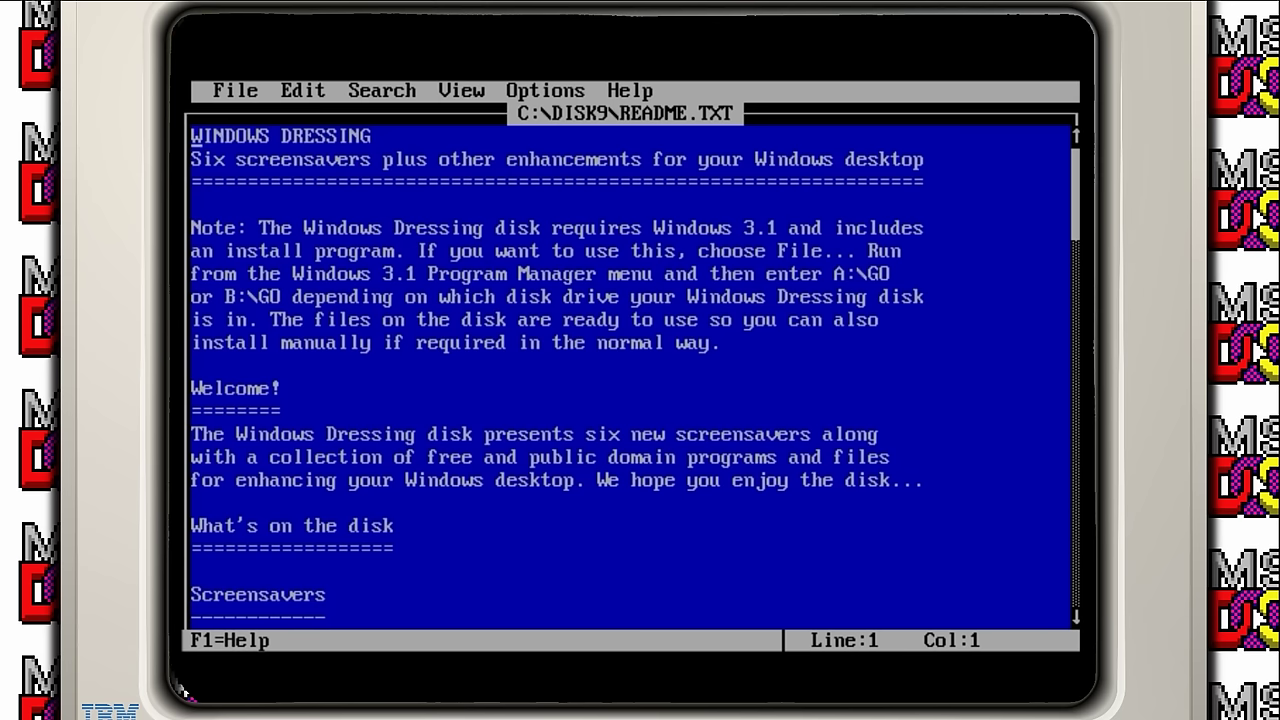
- Exit the editor and start Windows for Workgroups 3.11 with 'win'
{"action": "key", "text": "alt+f"}
{"action": "key", "text": "x"}
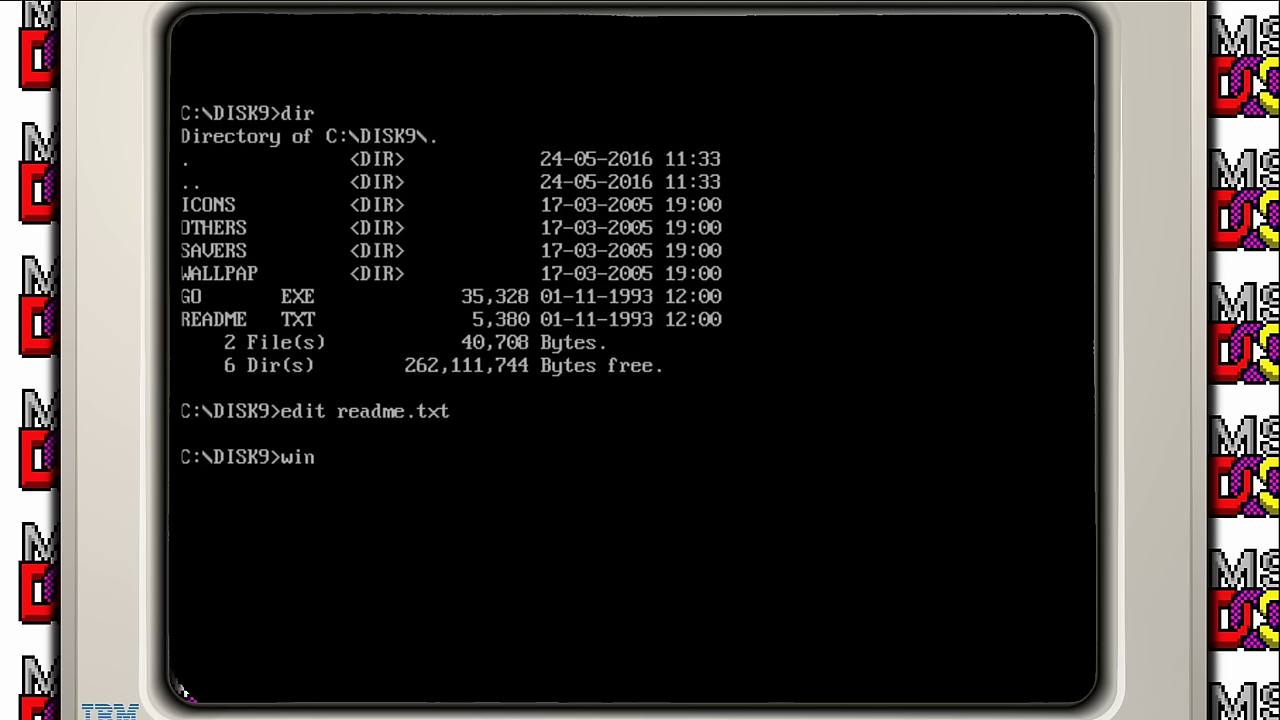
{"action": "type", "text": "win"}
{"action": "key", "text": "Return"}
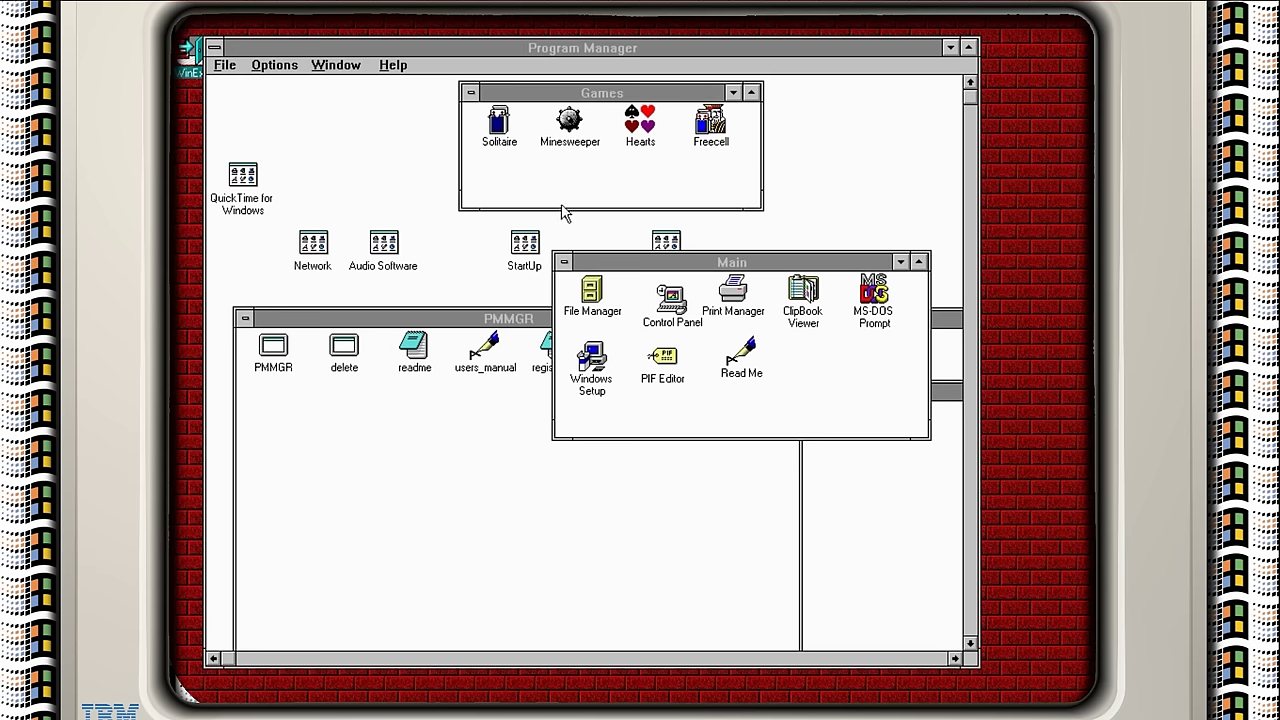
- Launch File Manager, browse from disk8 into the disk9 folder and select go.exe
{"action": "left_click_drag", "start_coordinate": [754, 262], "coordinate": [734, 240]}
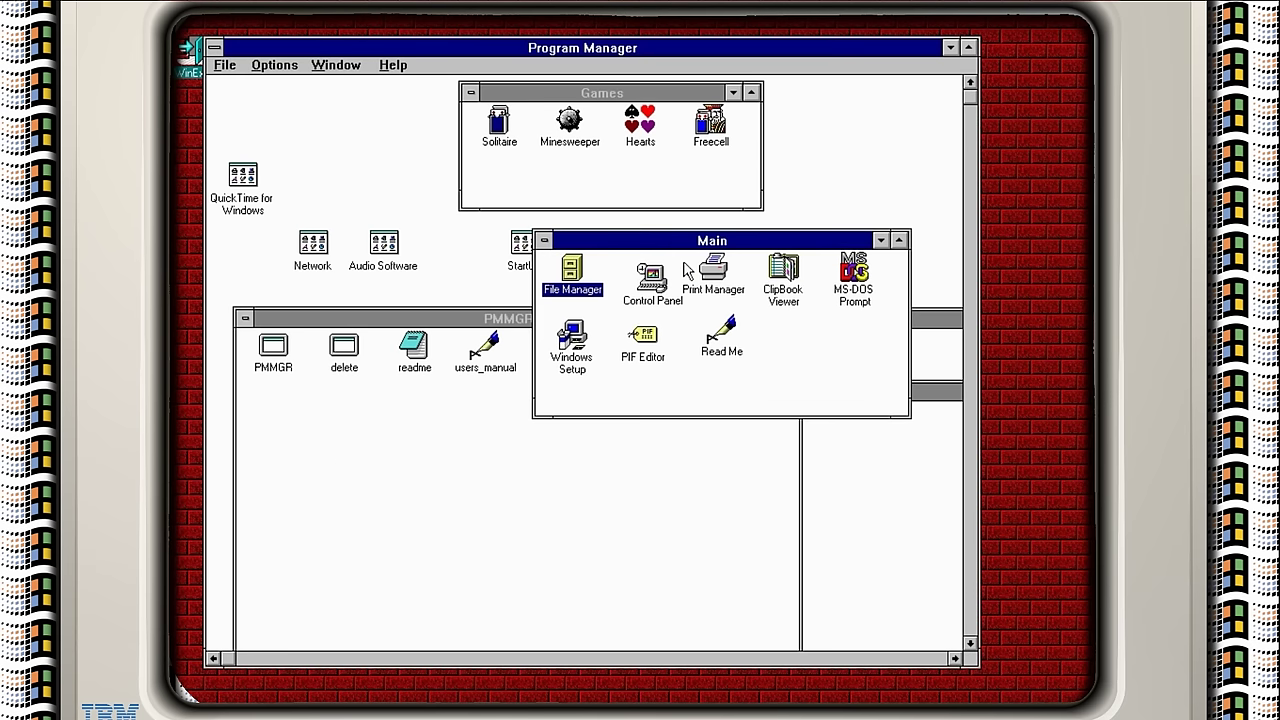
{"action": "double_click", "coordinate": [566, 270]}
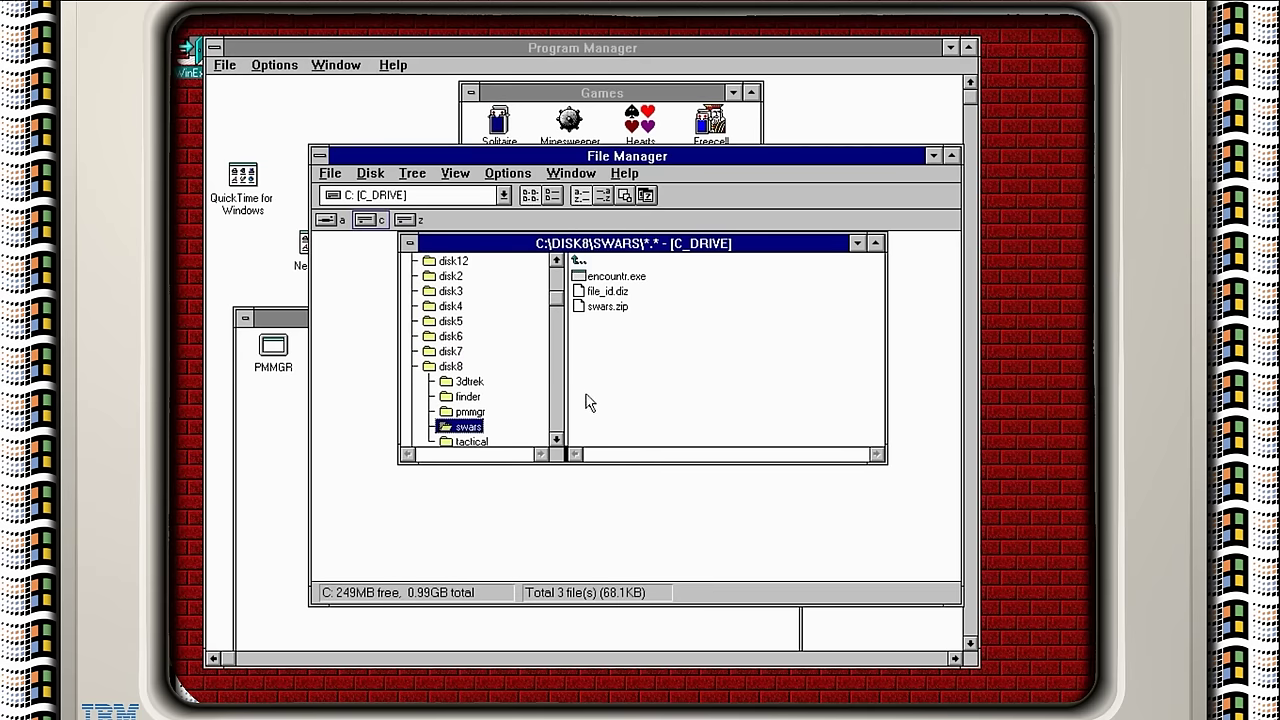
{"action": "left_click", "coordinate": [450, 366]}
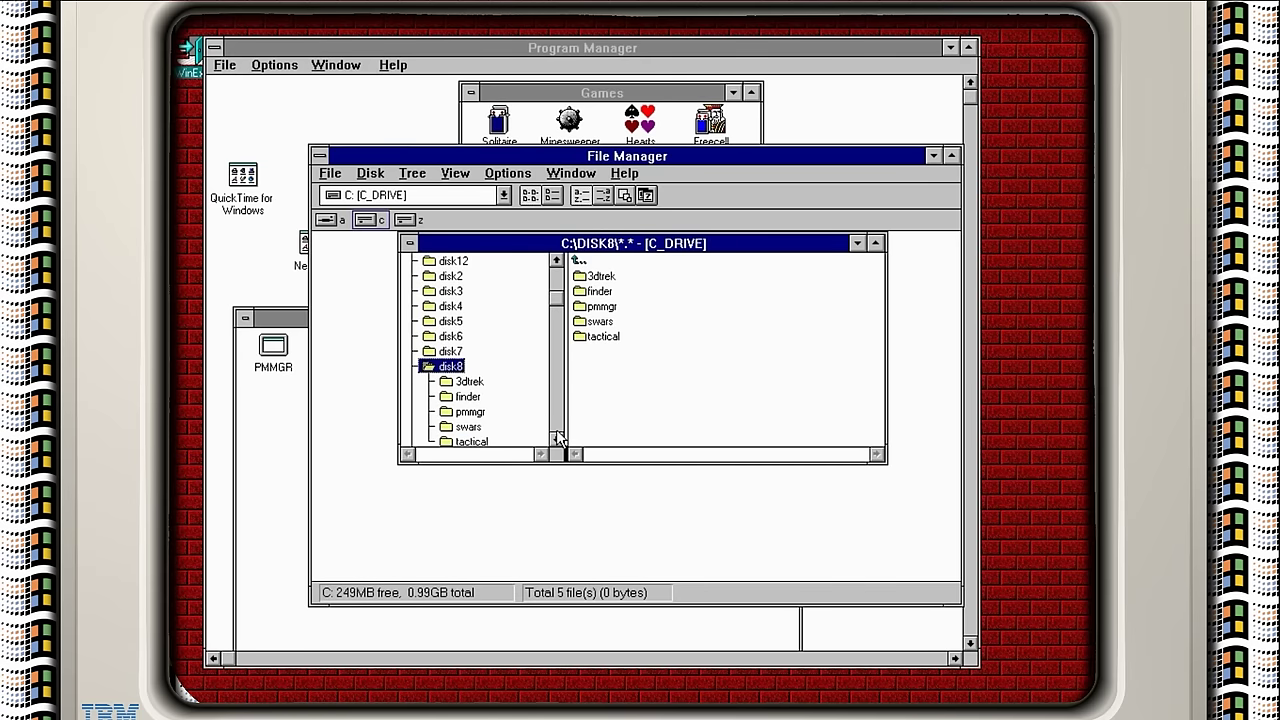
{"action": "double_click", "coordinate": [429, 412]}
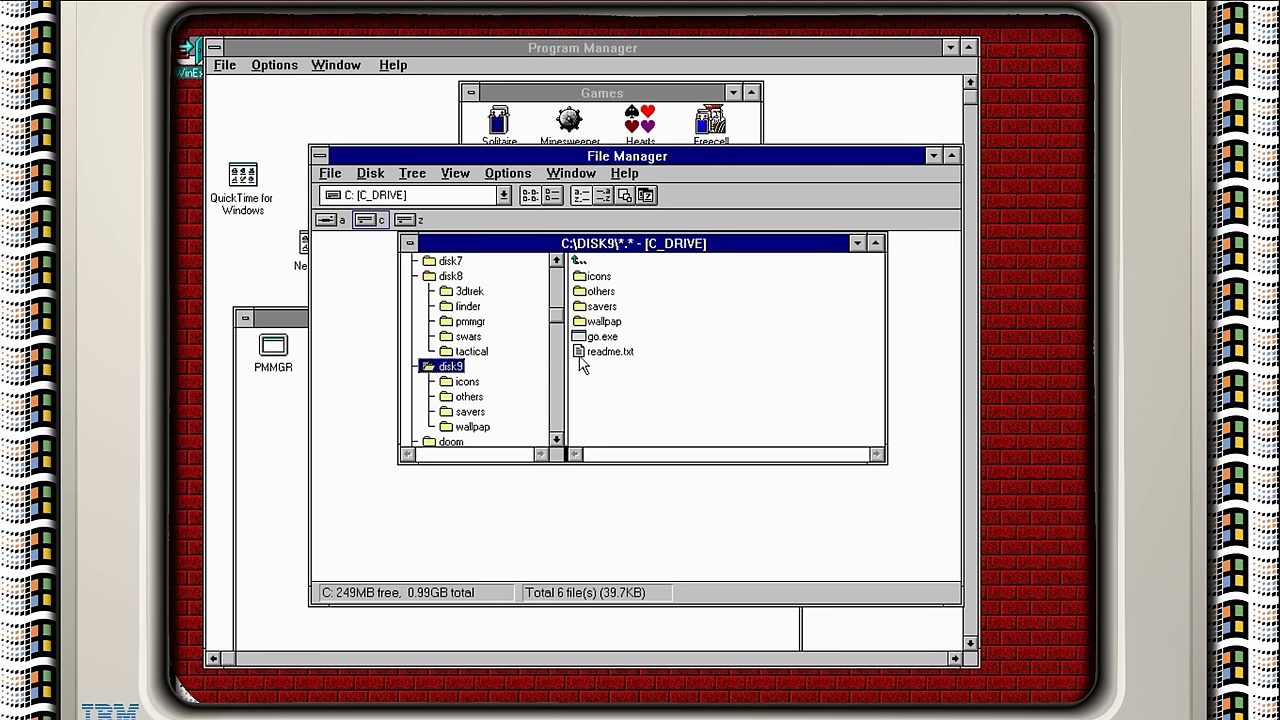
{"action": "left_click", "coordinate": [603, 340]}
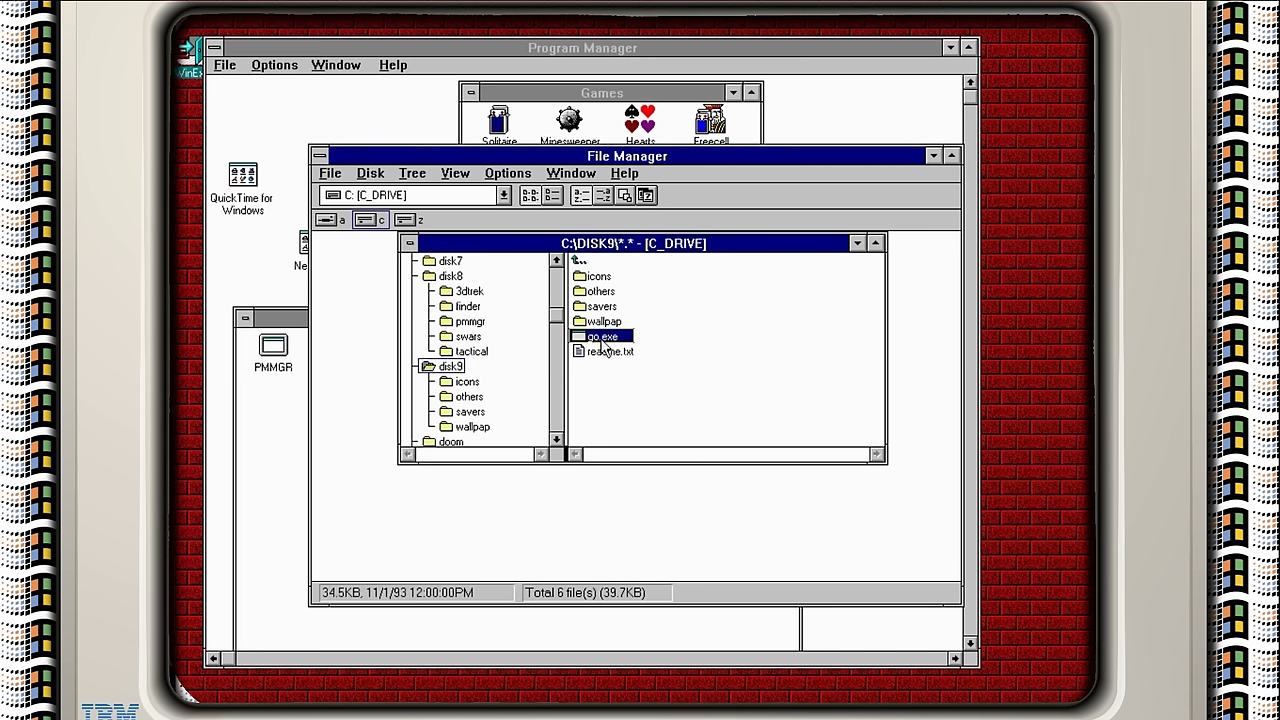
- Run go.exe, accept the terms, then read and close the Welcome introduction
{"action": "double_click", "coordinate": [610, 340]}
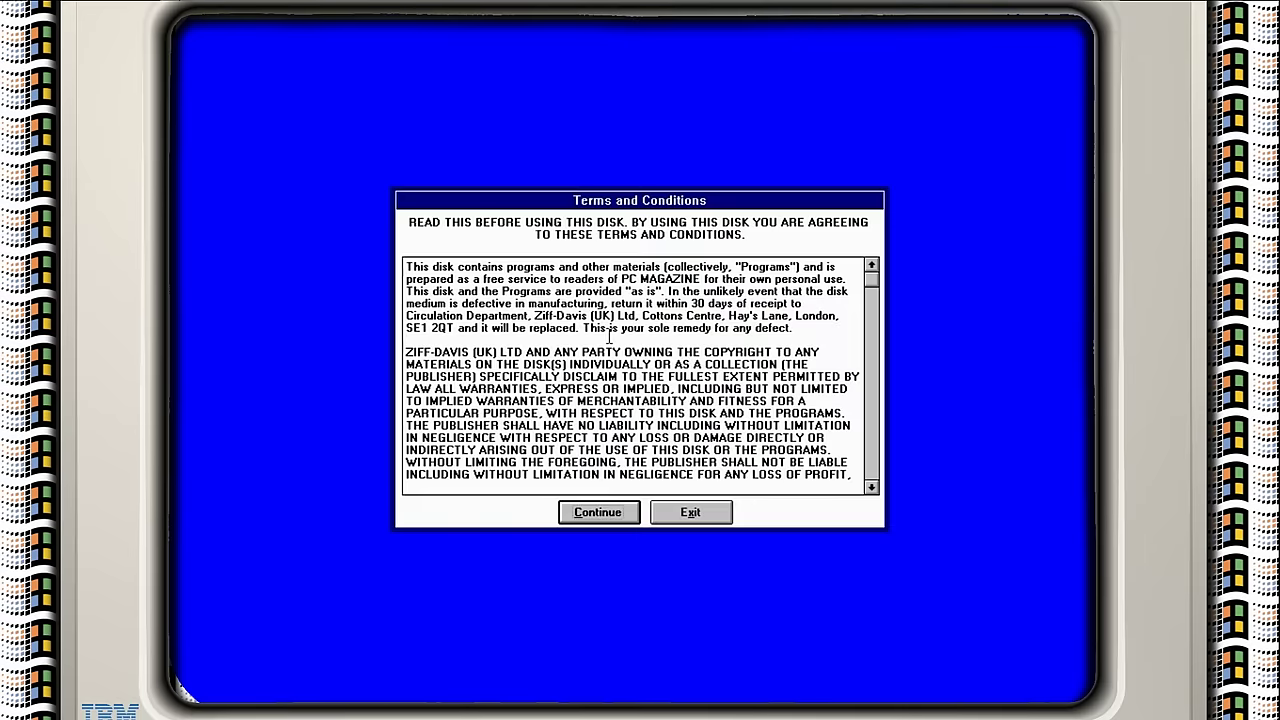
{"action": "left_click", "coordinate": [598, 512]}
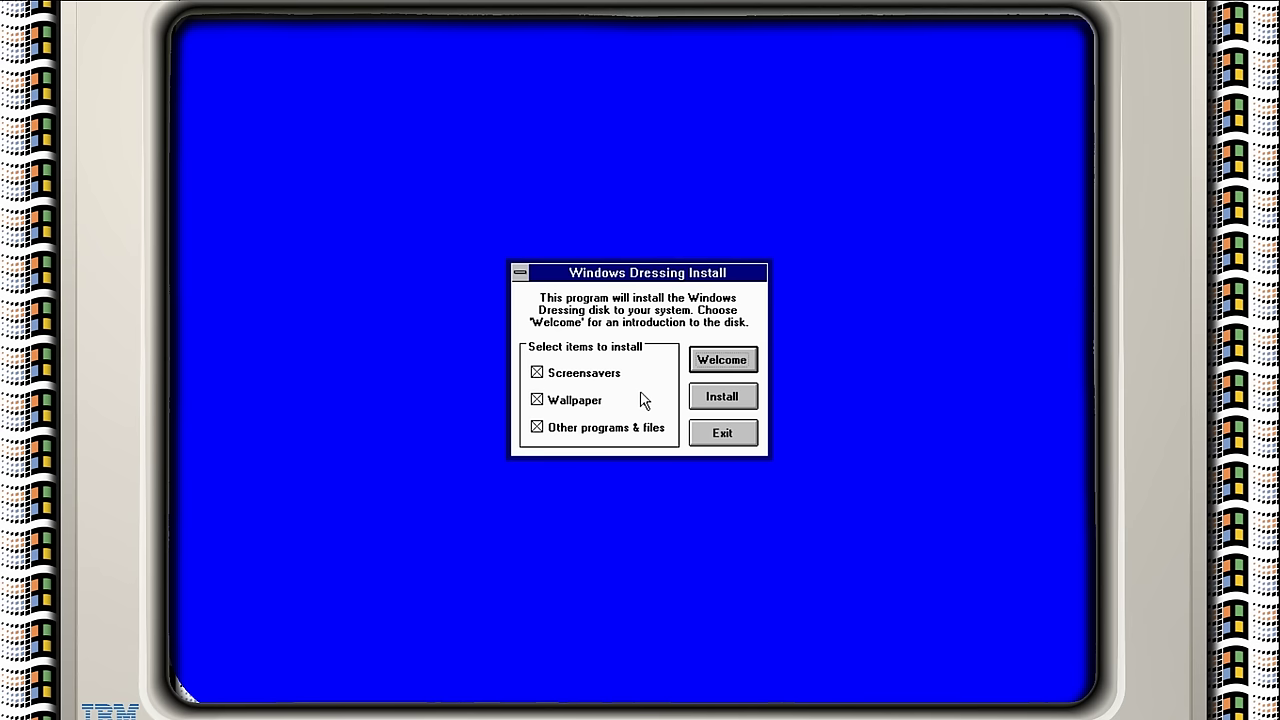
{"action": "left_click", "coordinate": [722, 360]}
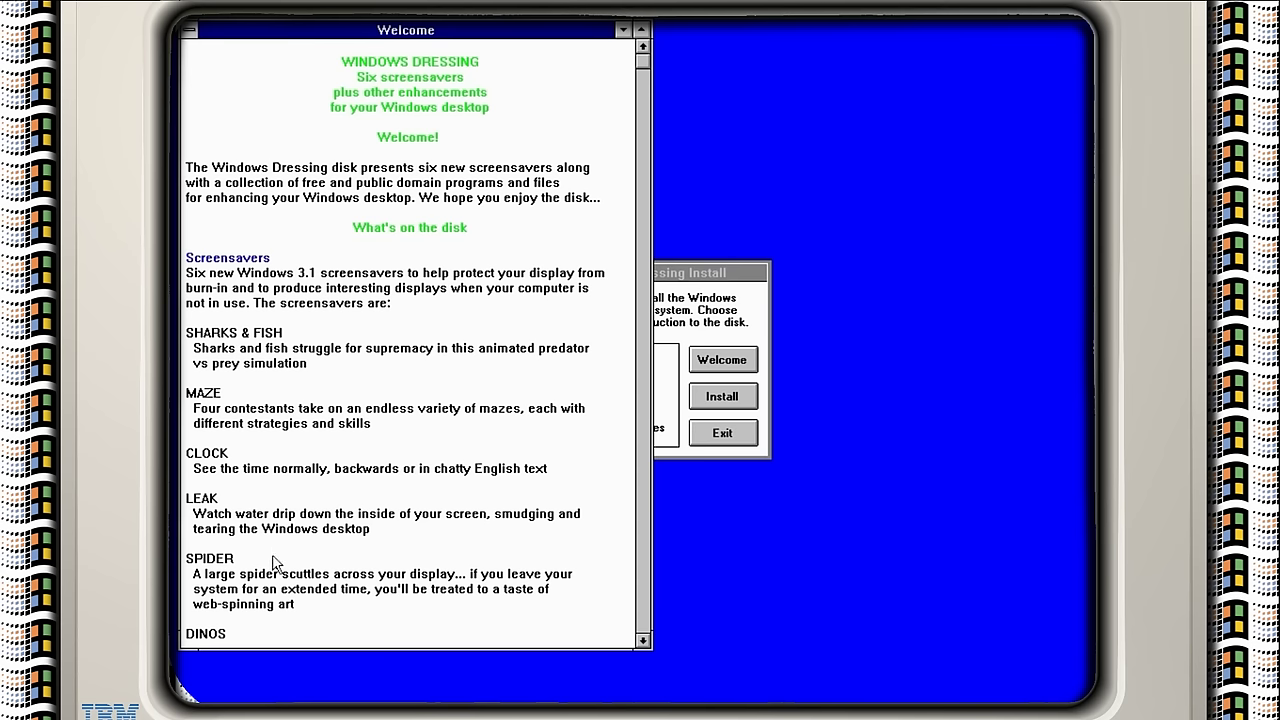
{"action": "left_click", "coordinate": [641, 641]}
{"action": "left_click_drag", "start_coordinate": [645, 642], "coordinate": [646, 644]}
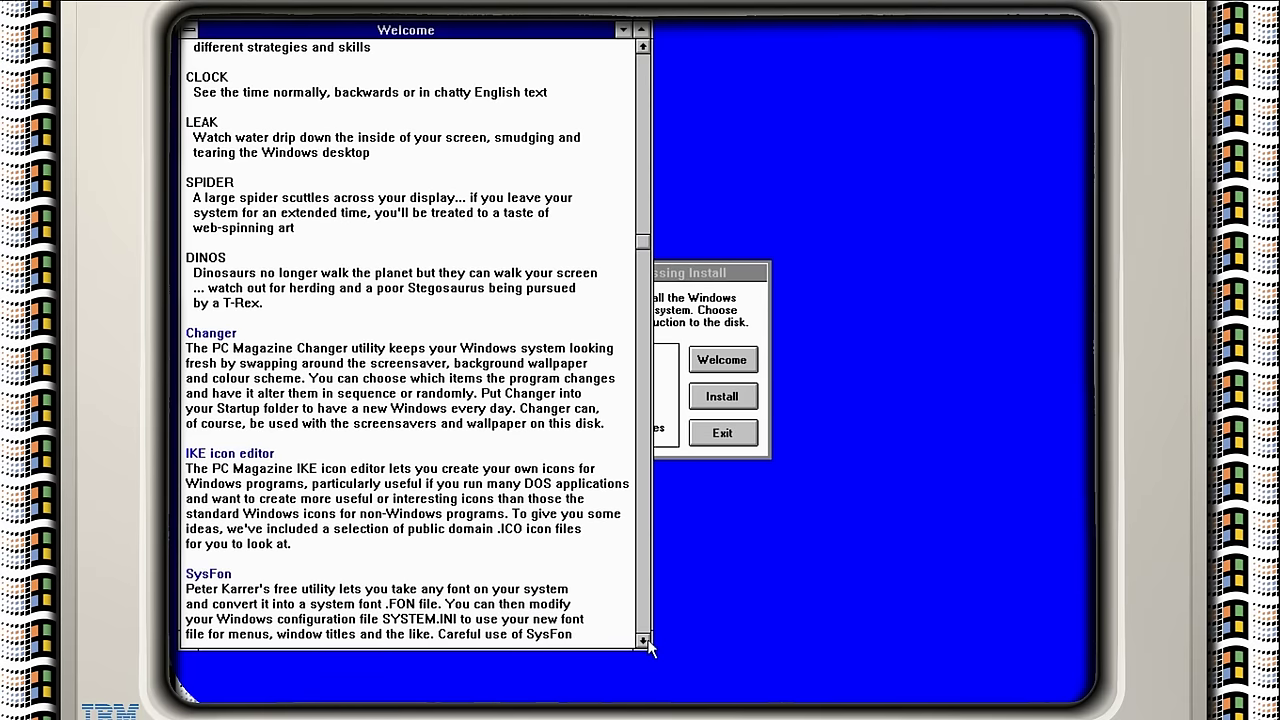
{"action": "left_click_drag", "start_coordinate": [646, 644], "coordinate": [646, 644]}
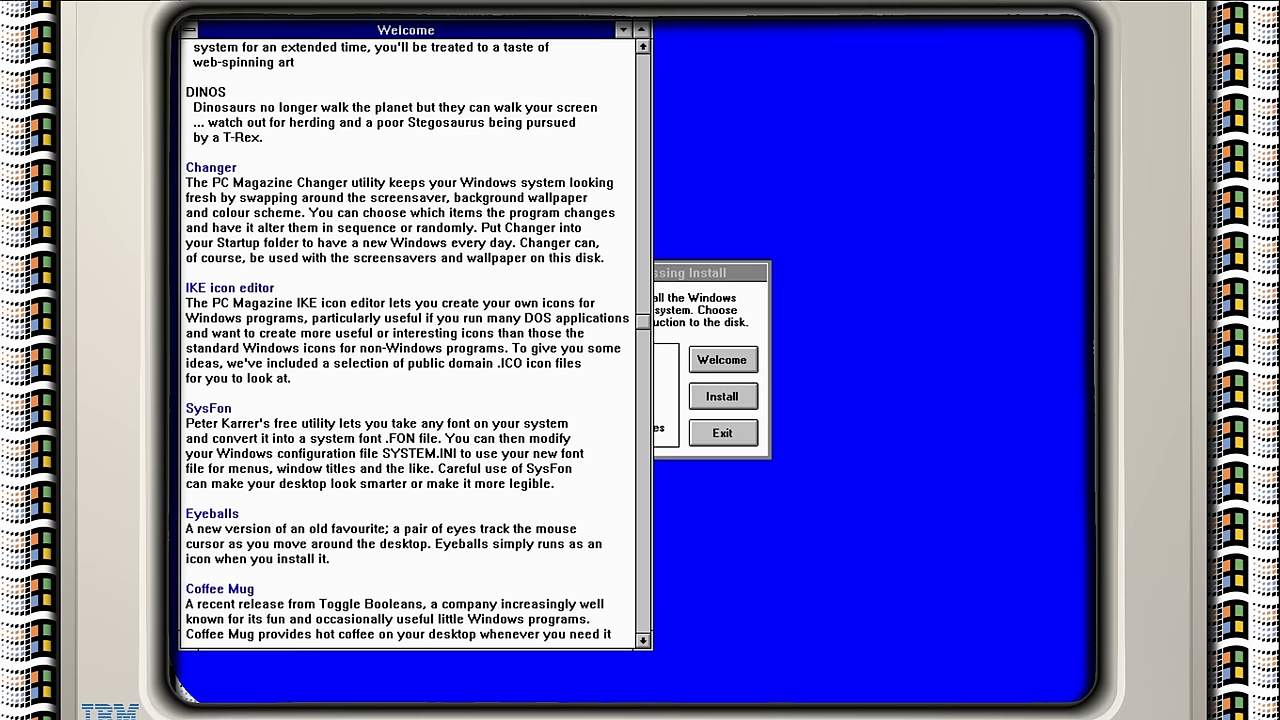
{"action": "left_click", "coordinate": [190, 30]}
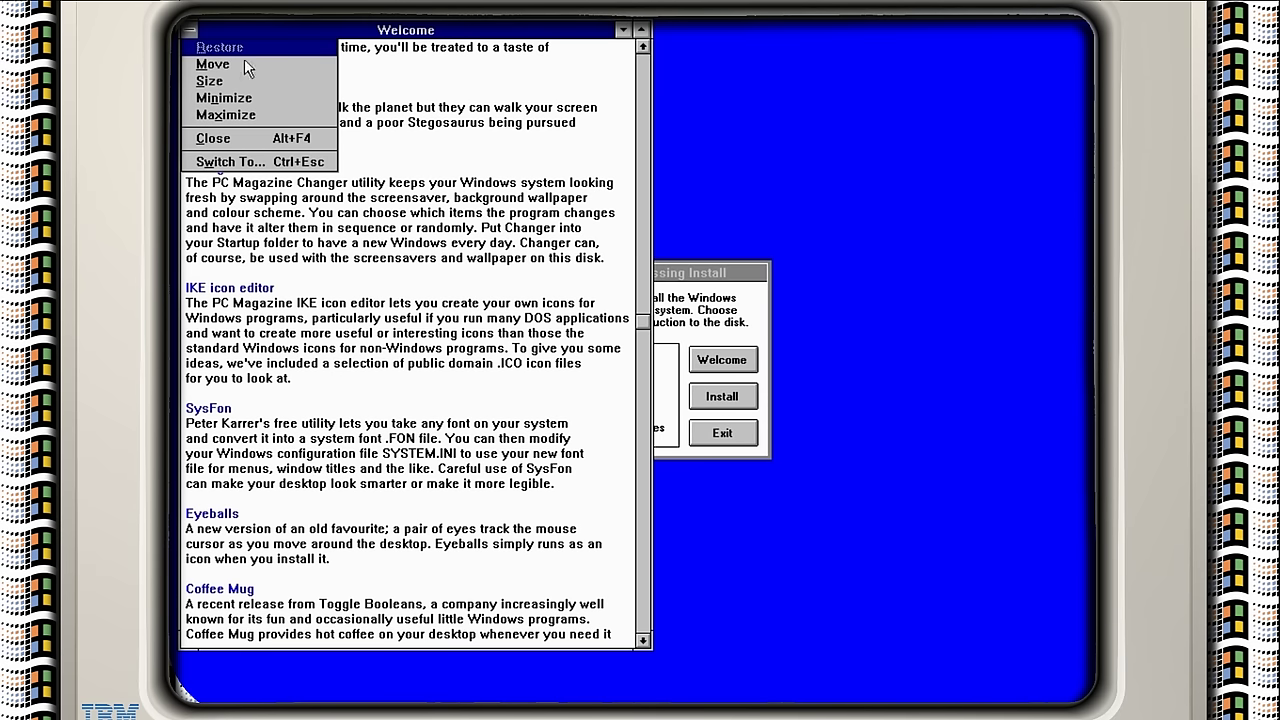
{"action": "left_click", "coordinate": [205, 139]}
- Install into C:\WINDRESS with screensavers and wallpaper in the Windows directory and a program group
{"action": "left_click", "coordinate": [722, 396]}
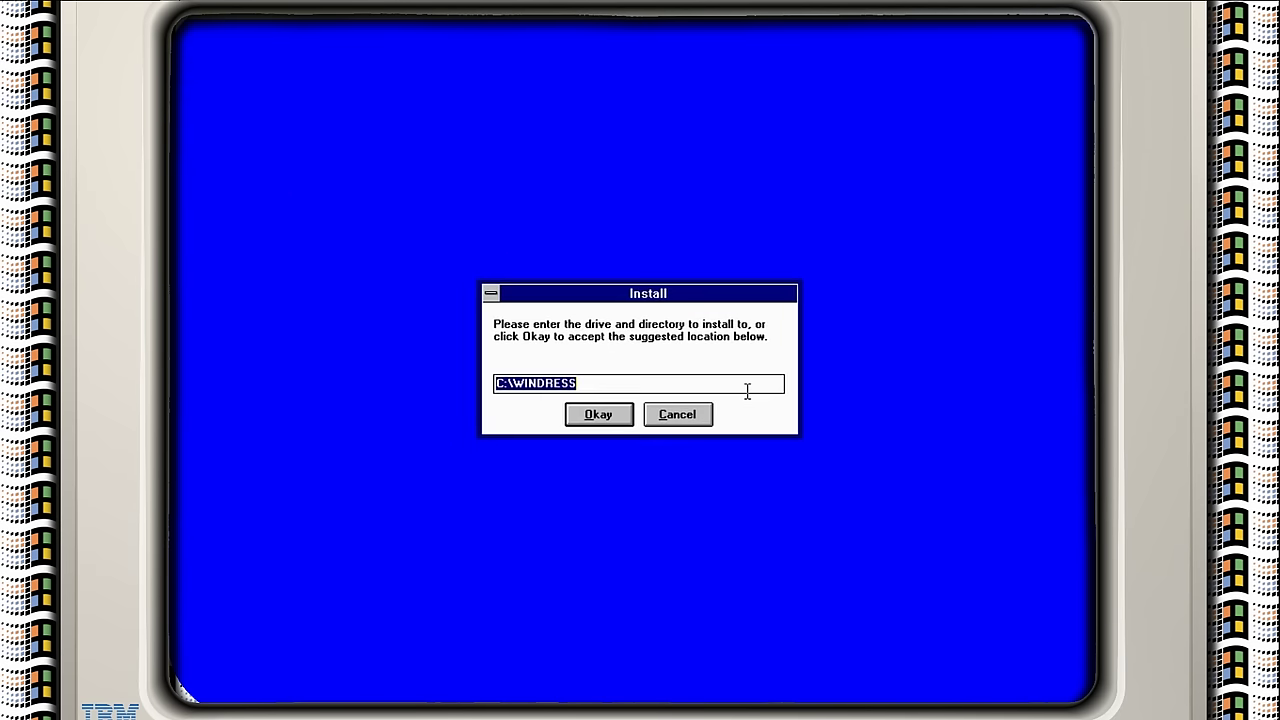
{"action": "left_click", "coordinate": [580, 418]}
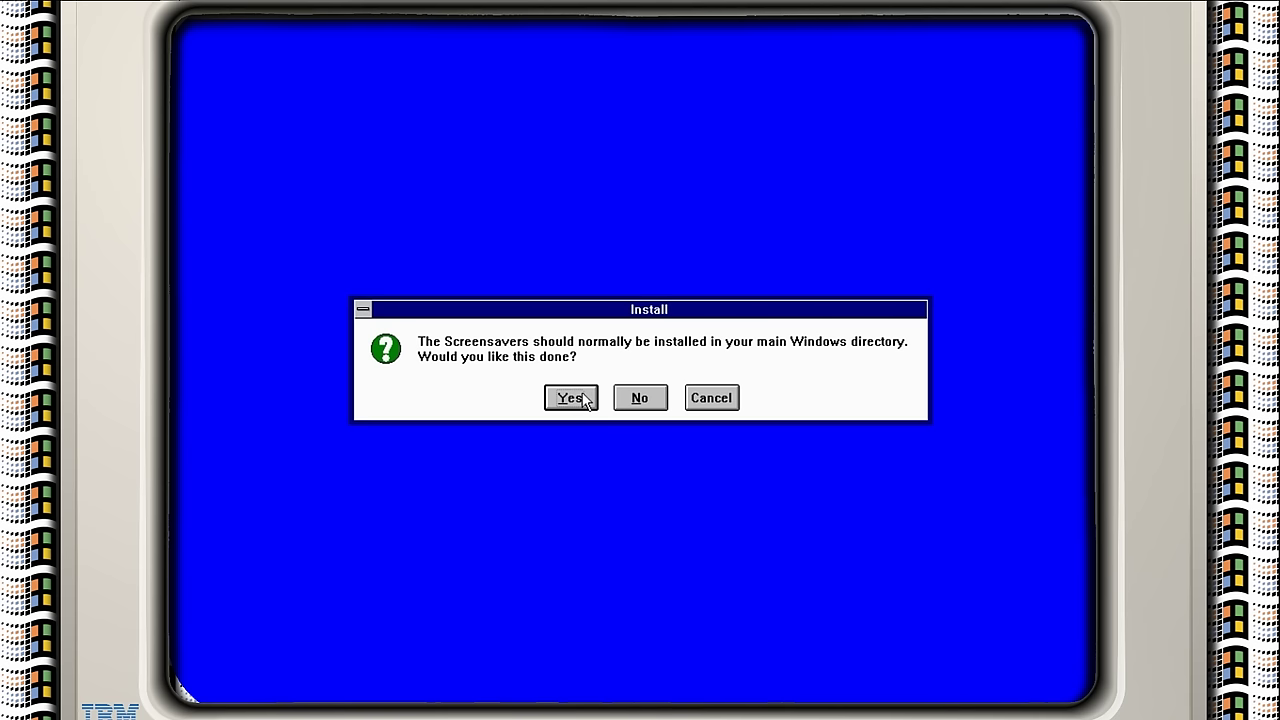
{"action": "left_click", "coordinate": [585, 399]}
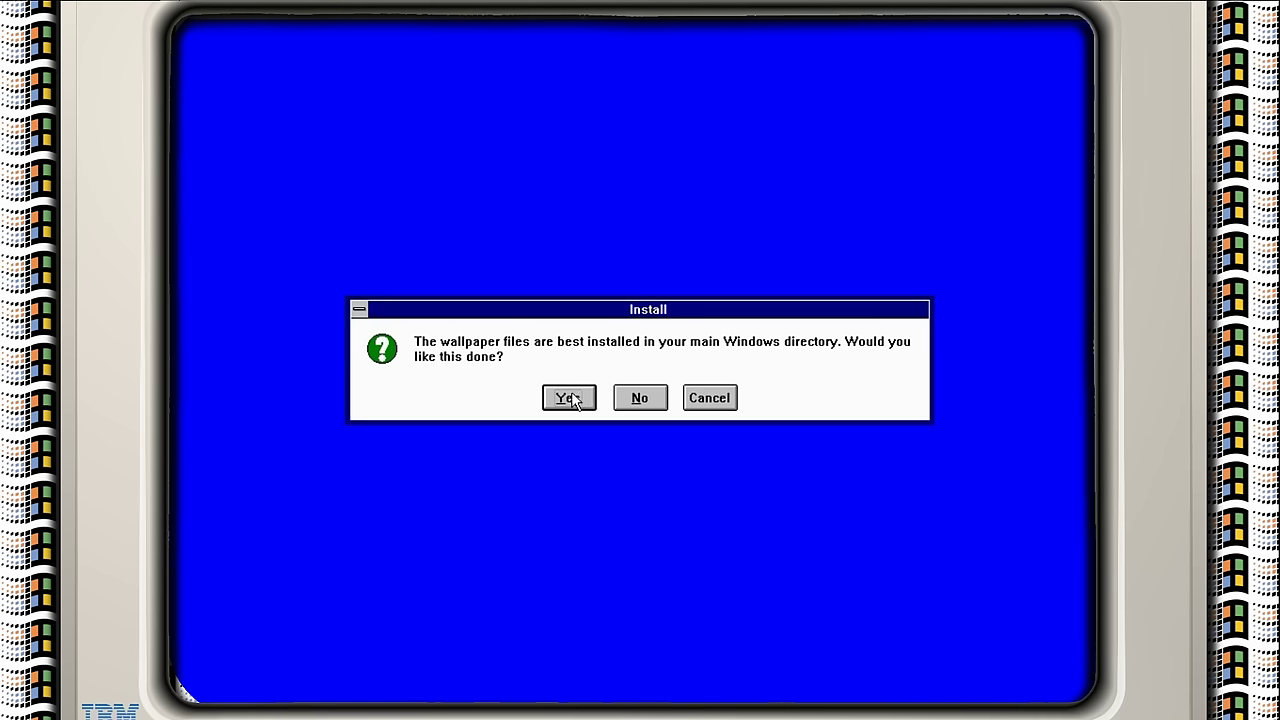
{"action": "left_click", "coordinate": [580, 399]}
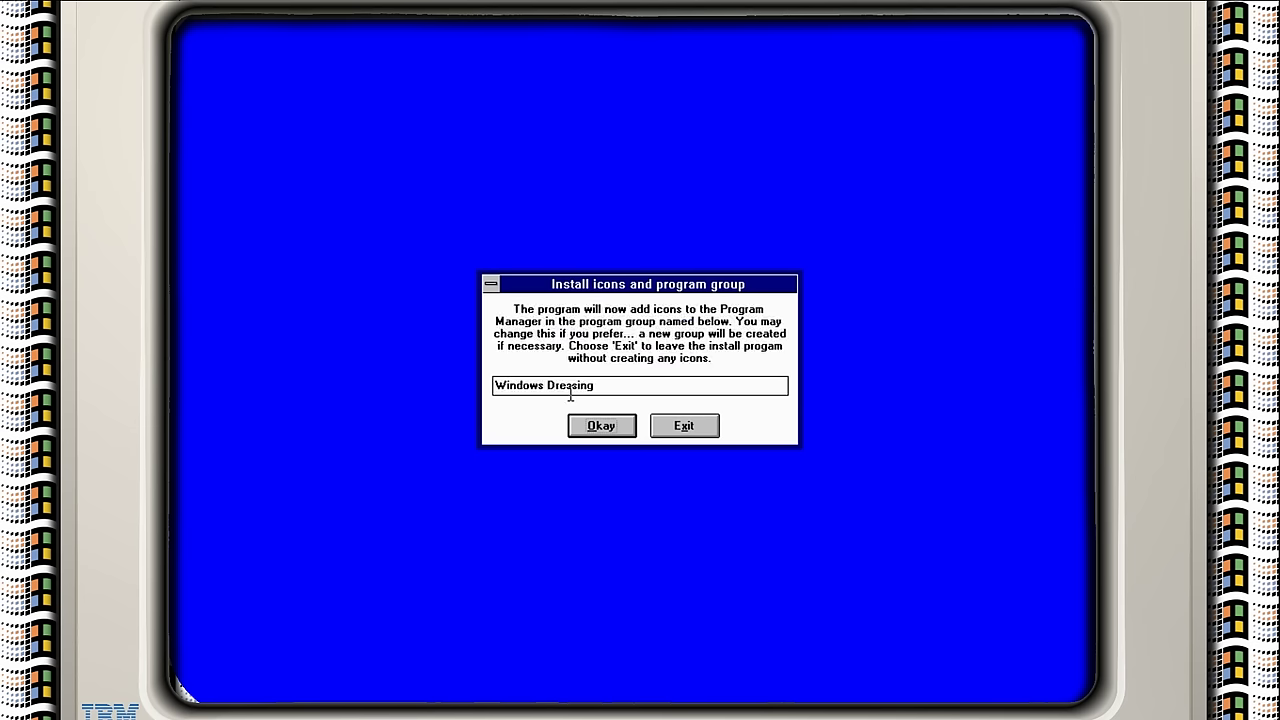
{"action": "left_click", "coordinate": [600, 426]}
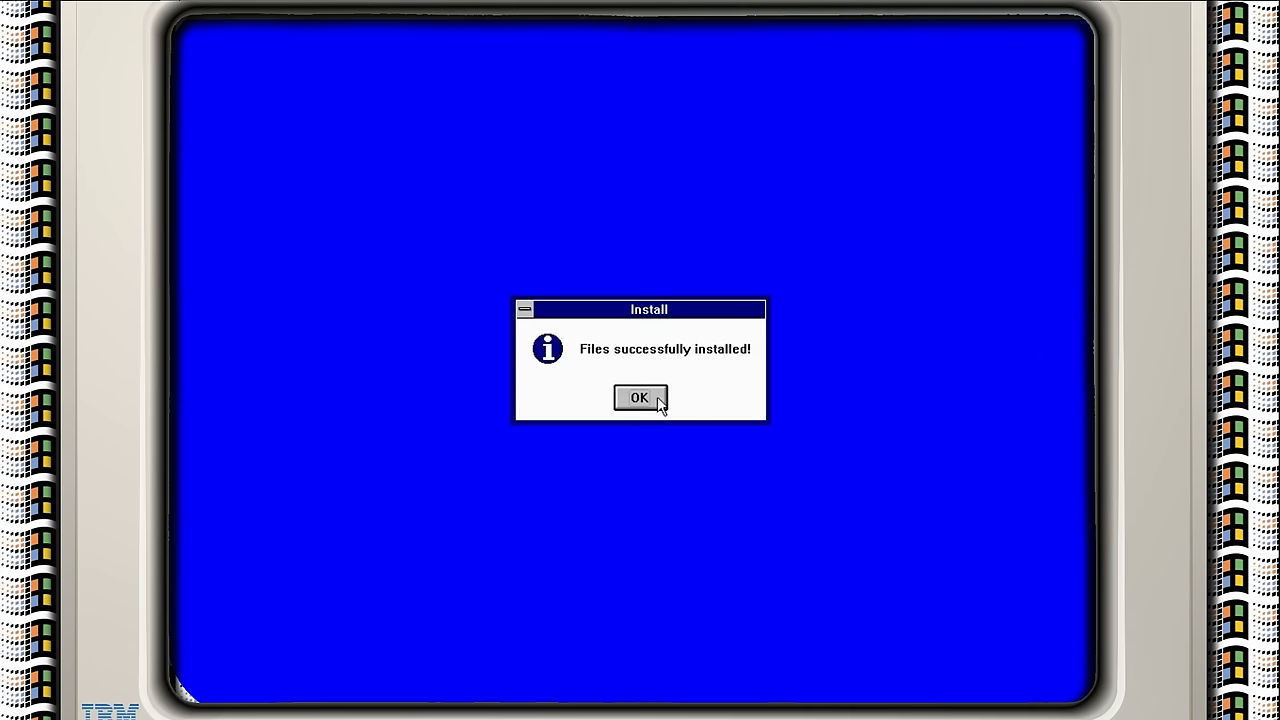
- Dismiss the success message, start Eyeballs from the Windows Dressing group, then restore Program Manager
{"action": "left_click", "coordinate": [656, 398]}
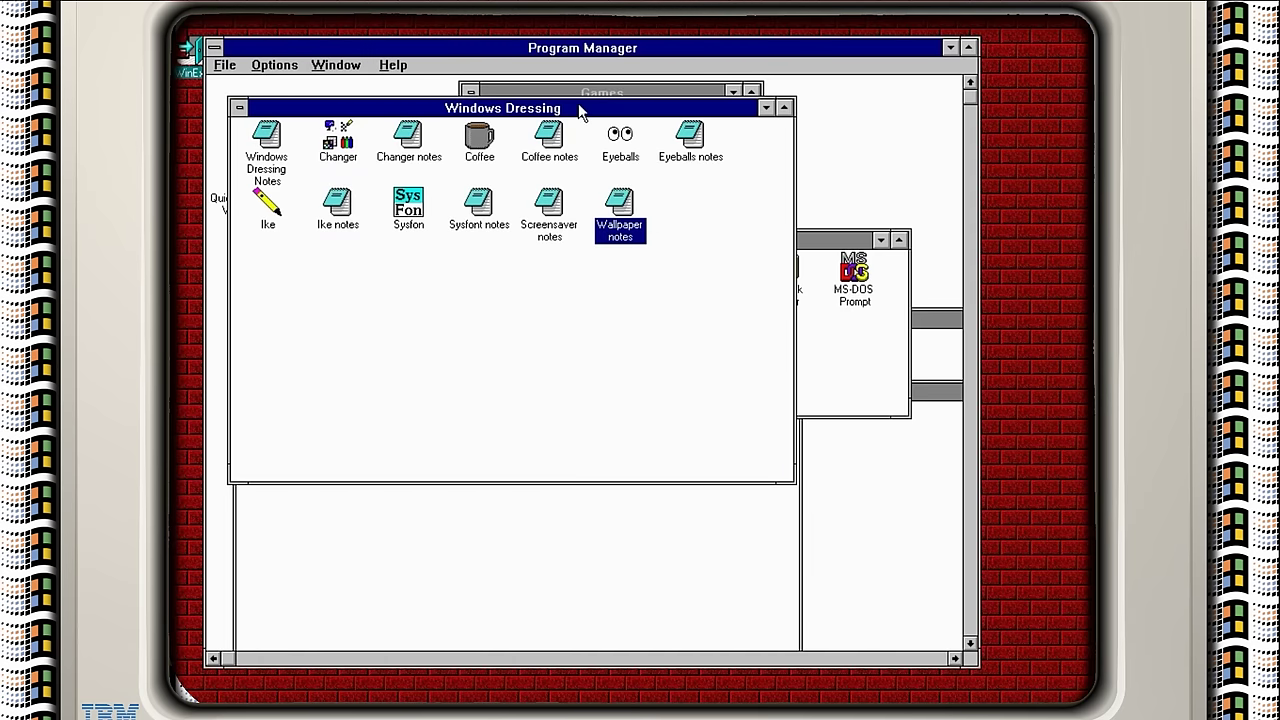
{"action": "left_click_drag", "start_coordinate": [580, 110], "coordinate": [641, 118]}
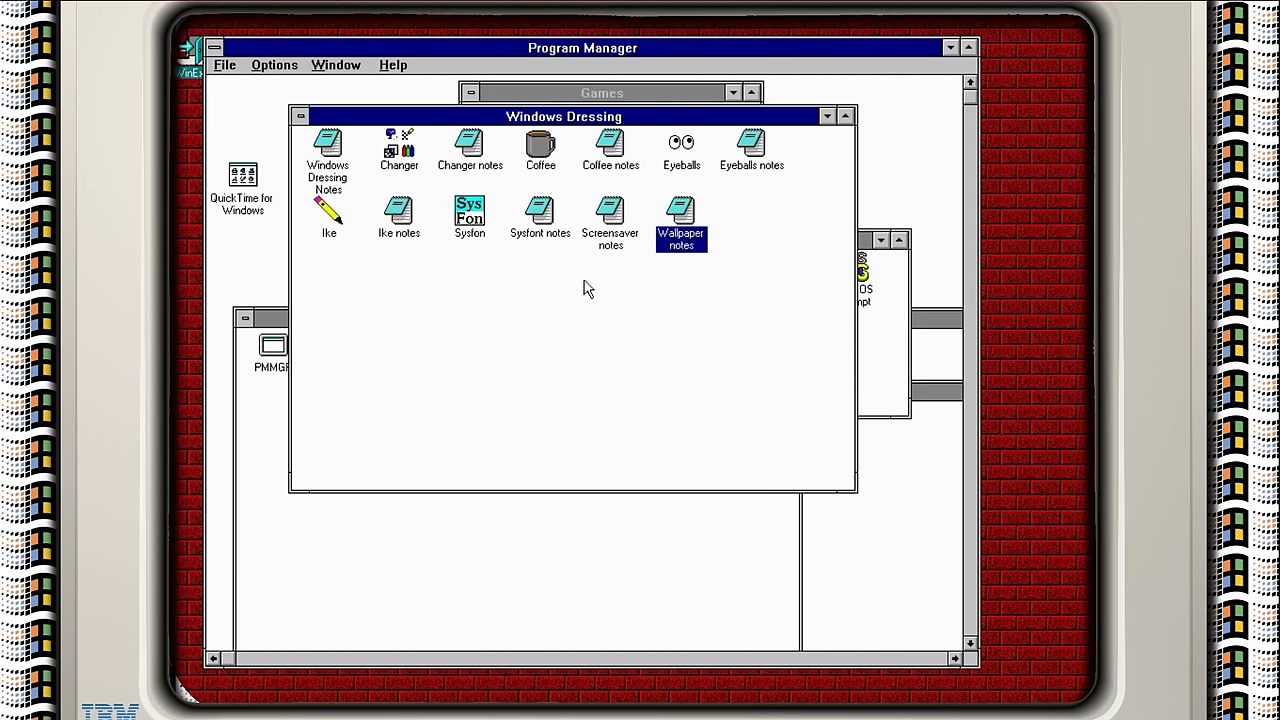
{"action": "left_click", "coordinate": [695, 163]}
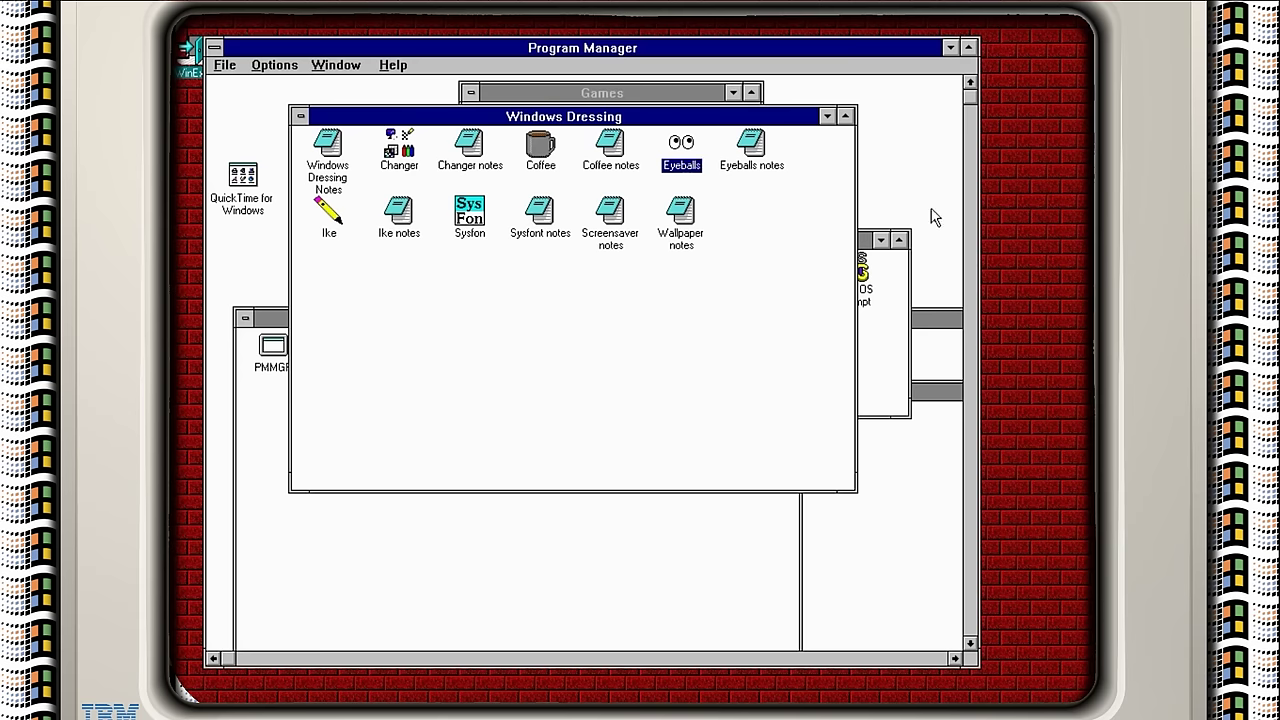
{"action": "left_click", "coordinate": [948, 46]}
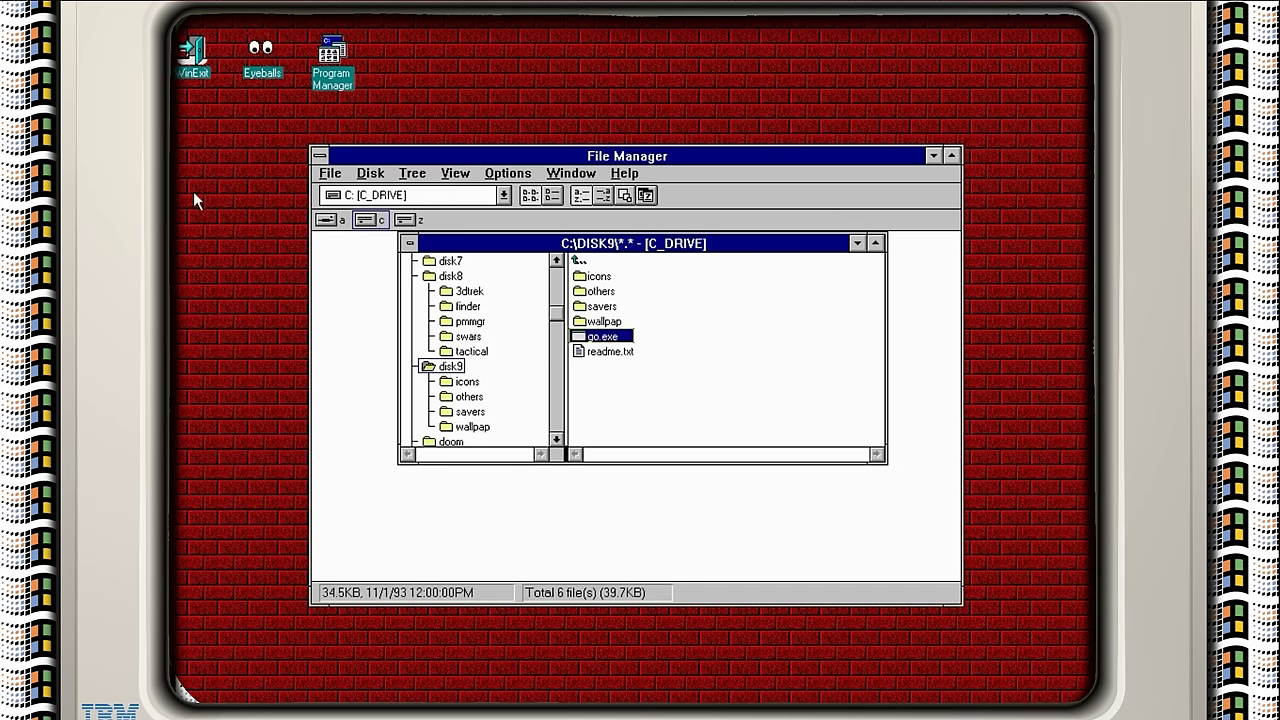
{"action": "double_click", "coordinate": [259, 63]}
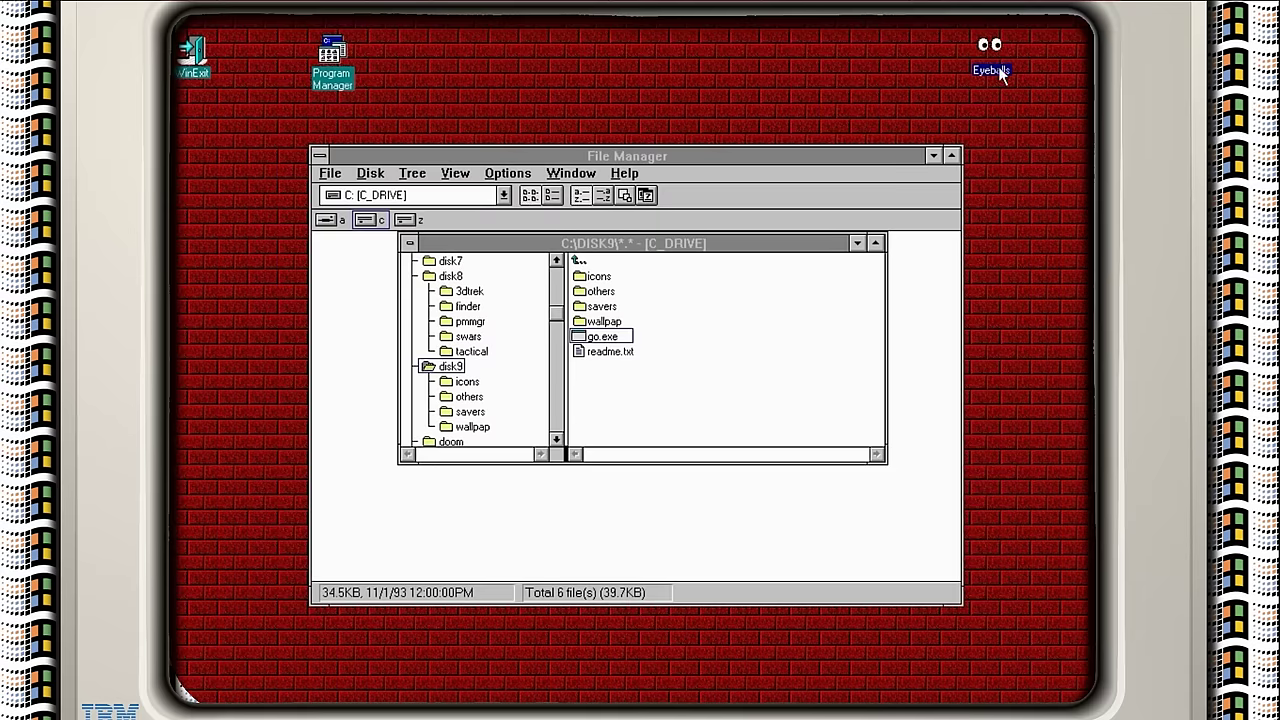
{"action": "double_click", "coordinate": [335, 60]}
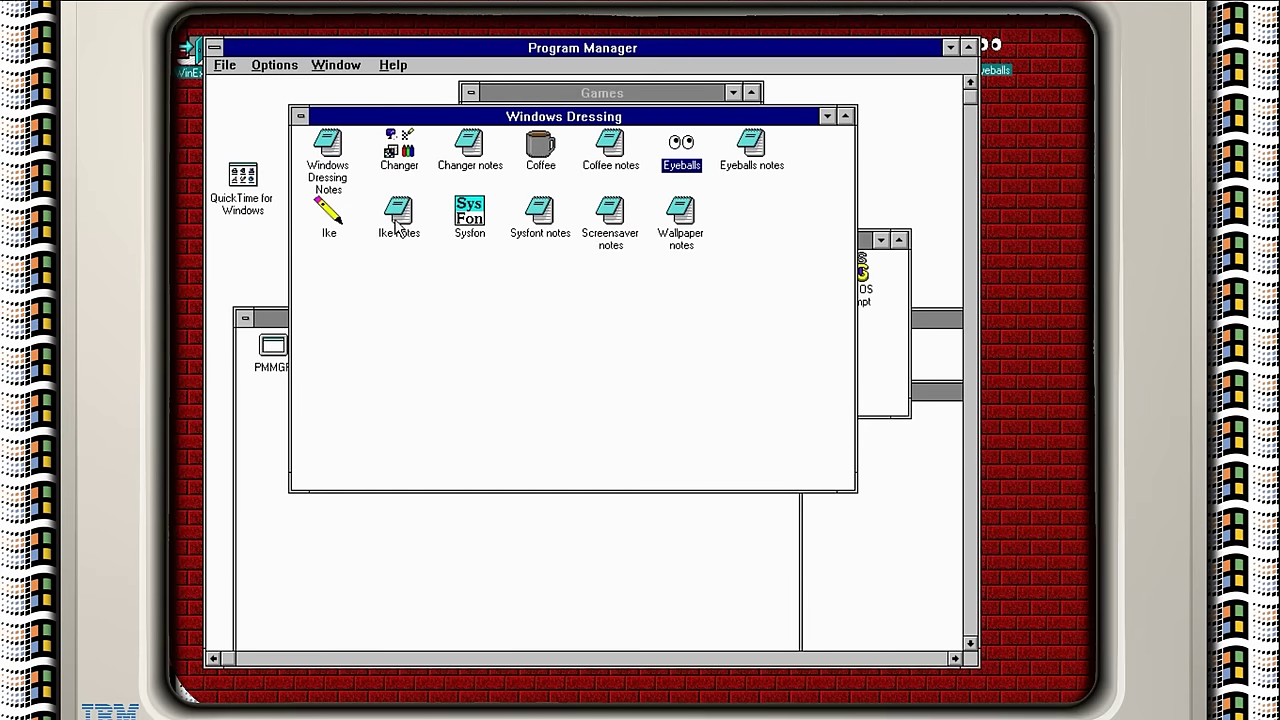
{"action": "left_click", "coordinate": [392, 155]}
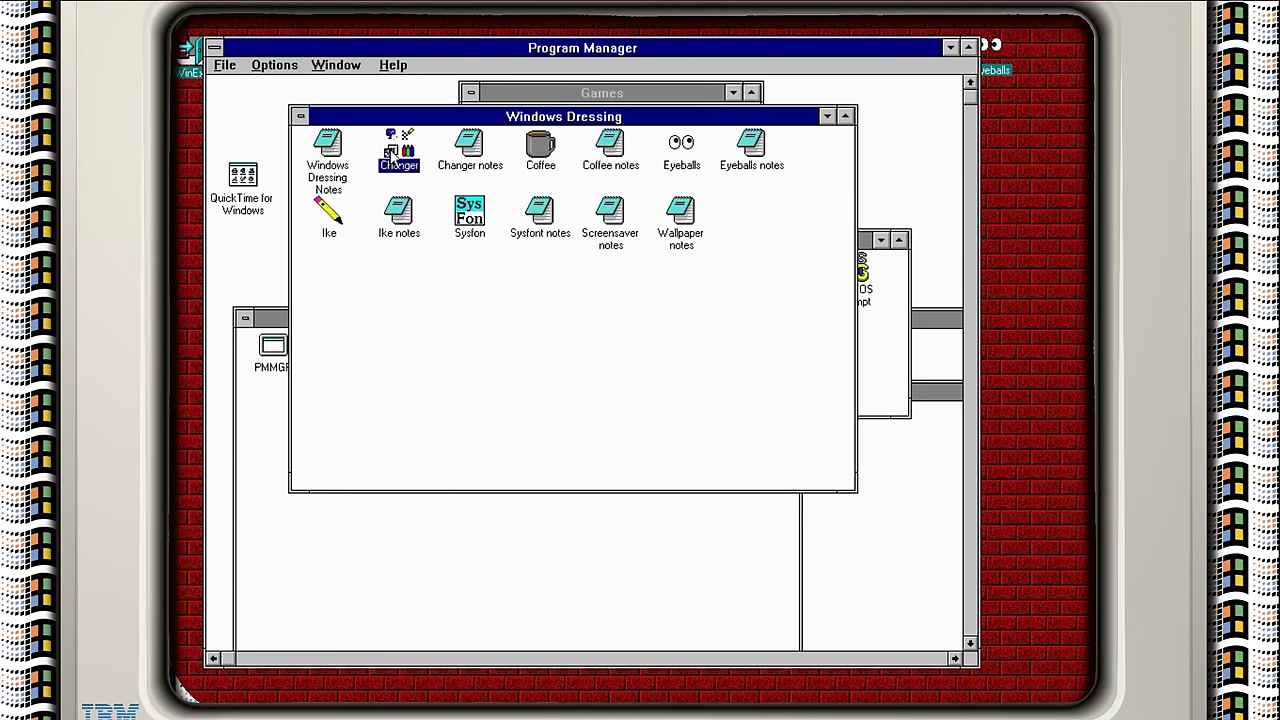
- Launch Changer and add several colour schemes, including Emerald City and Fluorescent, to the rotation
{"action": "double_click", "coordinate": [398, 152]}
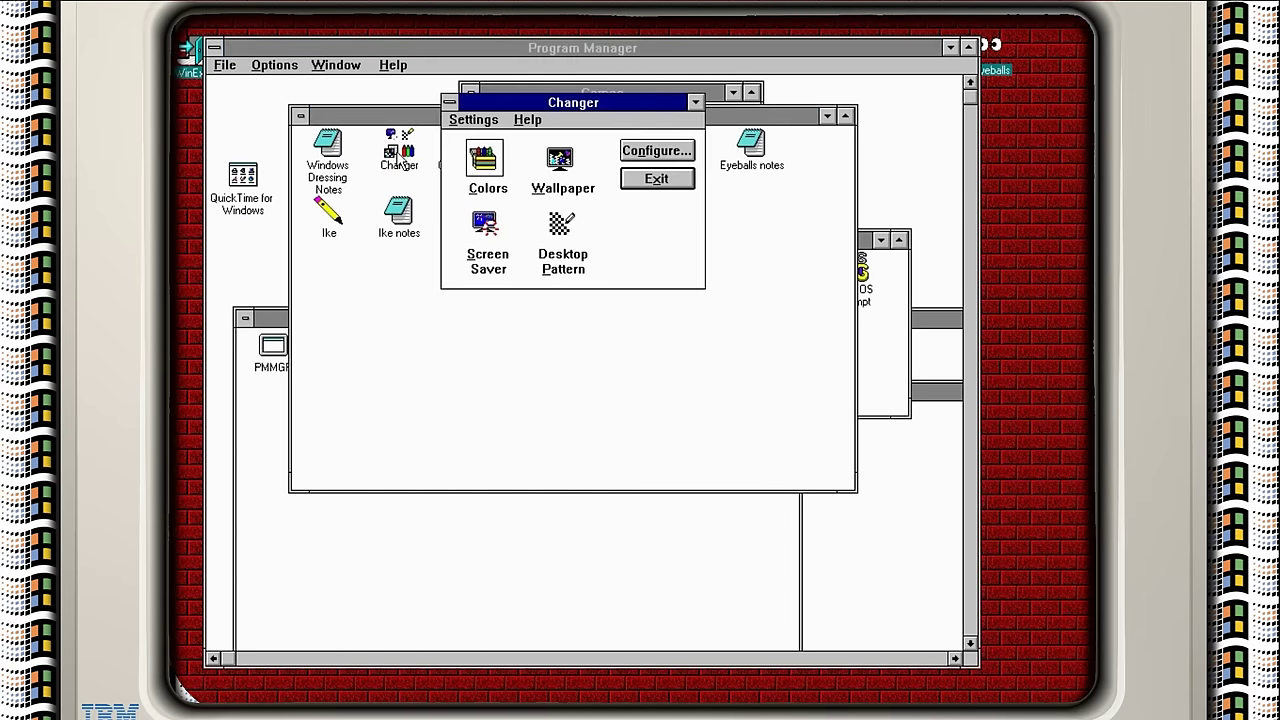
{"action": "left_click", "coordinate": [678, 152]}
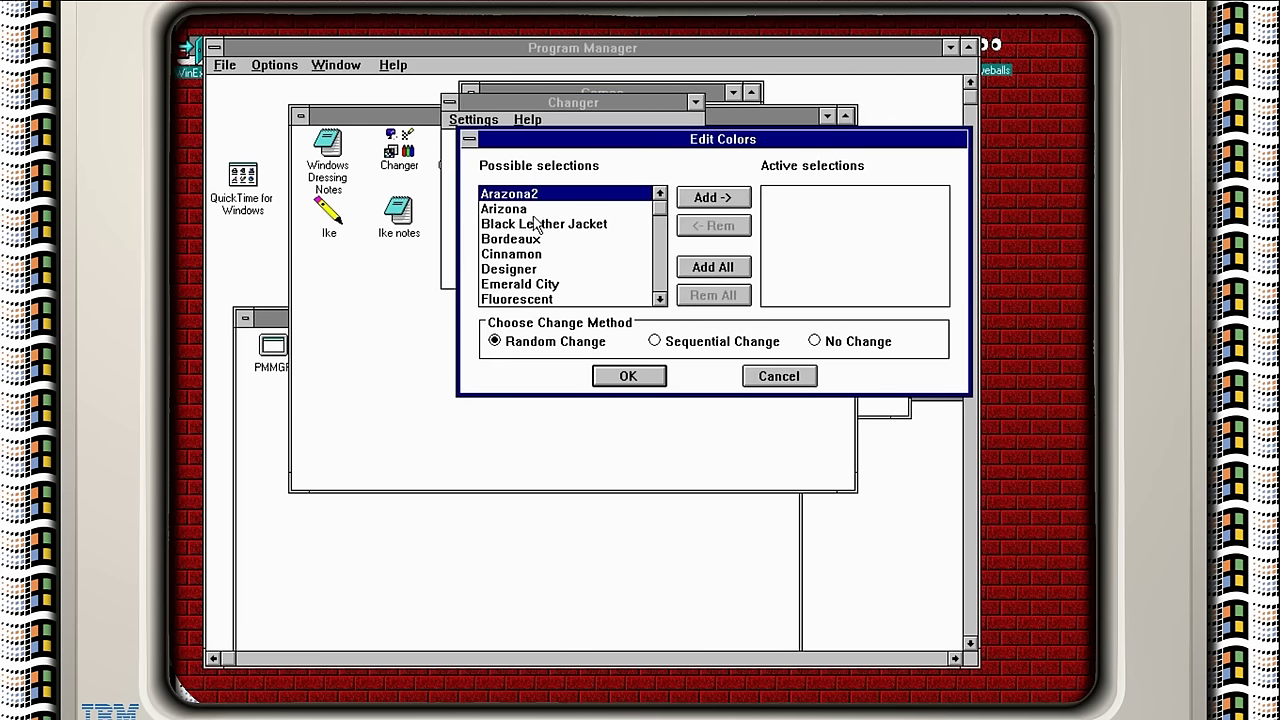
{"action": "left_click", "coordinate": [536, 286]}
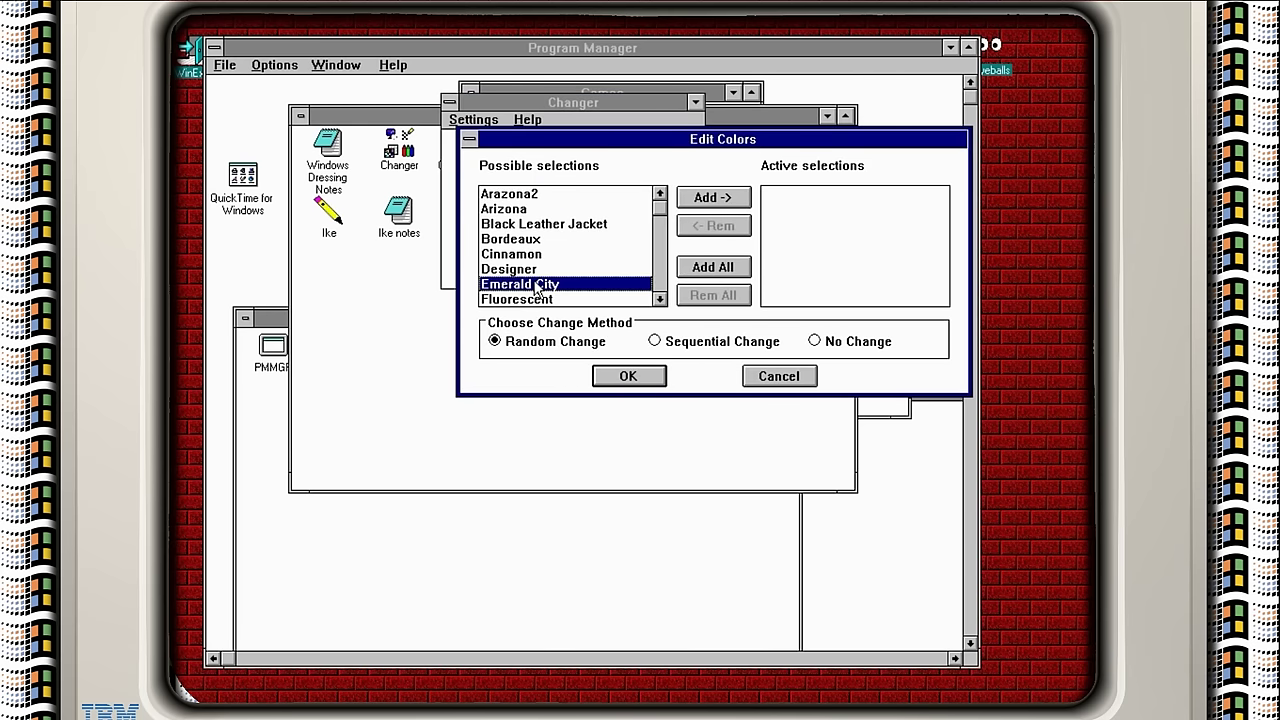
{"action": "left_click", "coordinate": [540, 268]}
{"action": "left_click", "coordinate": [542, 196]}
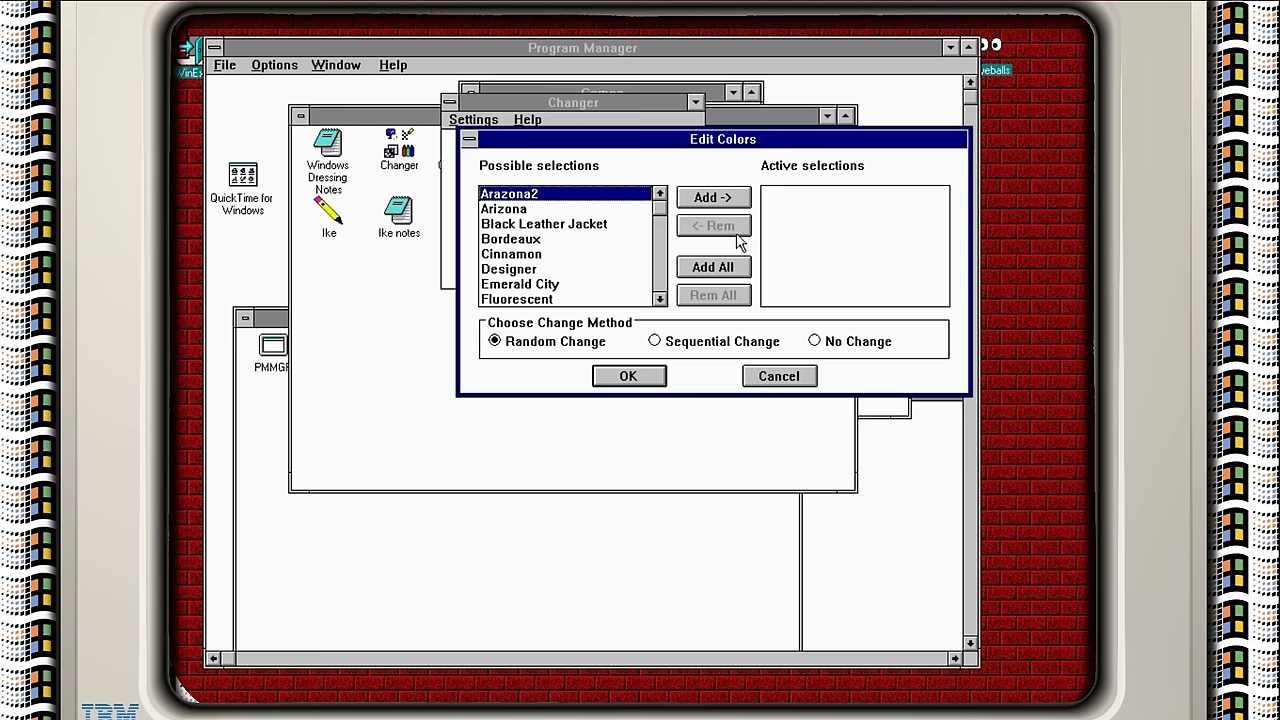
{"action": "left_click", "coordinate": [720, 197]}
{"action": "left_click", "coordinate": [720, 197]}
{"action": "left_click", "coordinate": [720, 197]}
{"action": "left_click", "coordinate": [720, 197]}
{"action": "left_click", "coordinate": [730, 197]}
{"action": "left_click", "coordinate": [735, 197]}
{"action": "left_click", "coordinate": [737, 197]}
{"action": "left_click", "coordinate": [737, 197]}
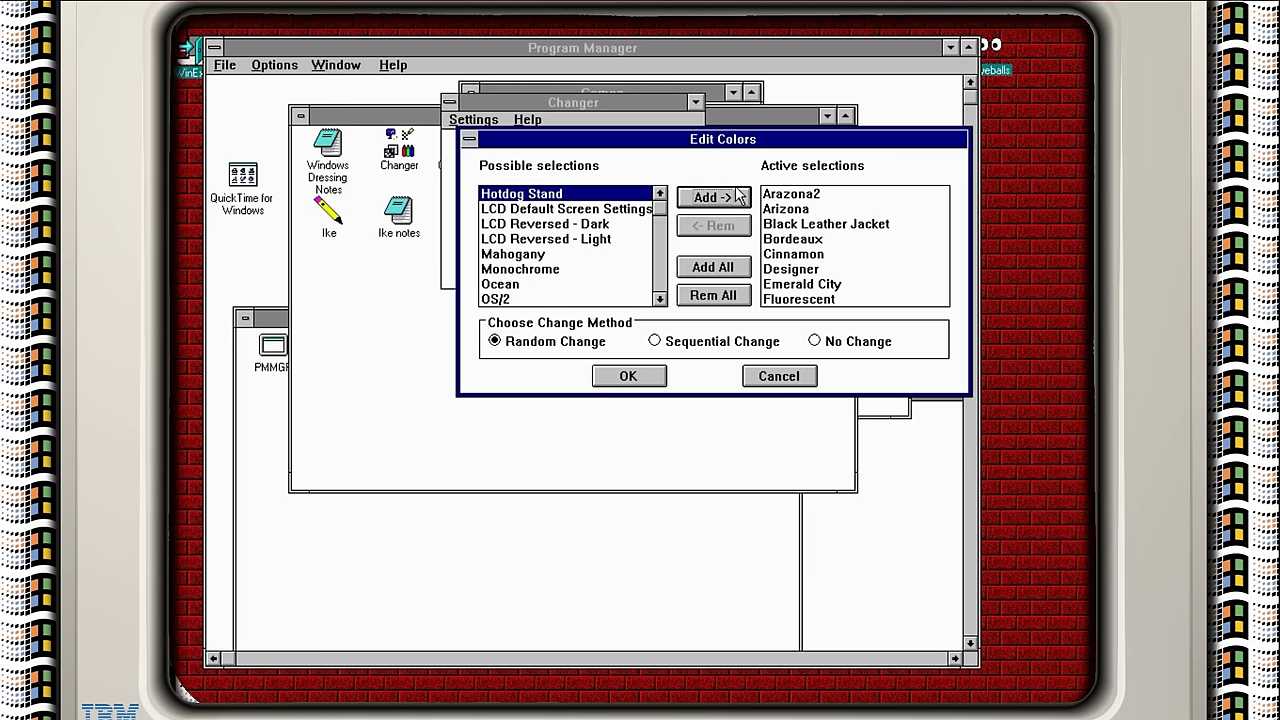
{"action": "left_click", "coordinate": [737, 197]}
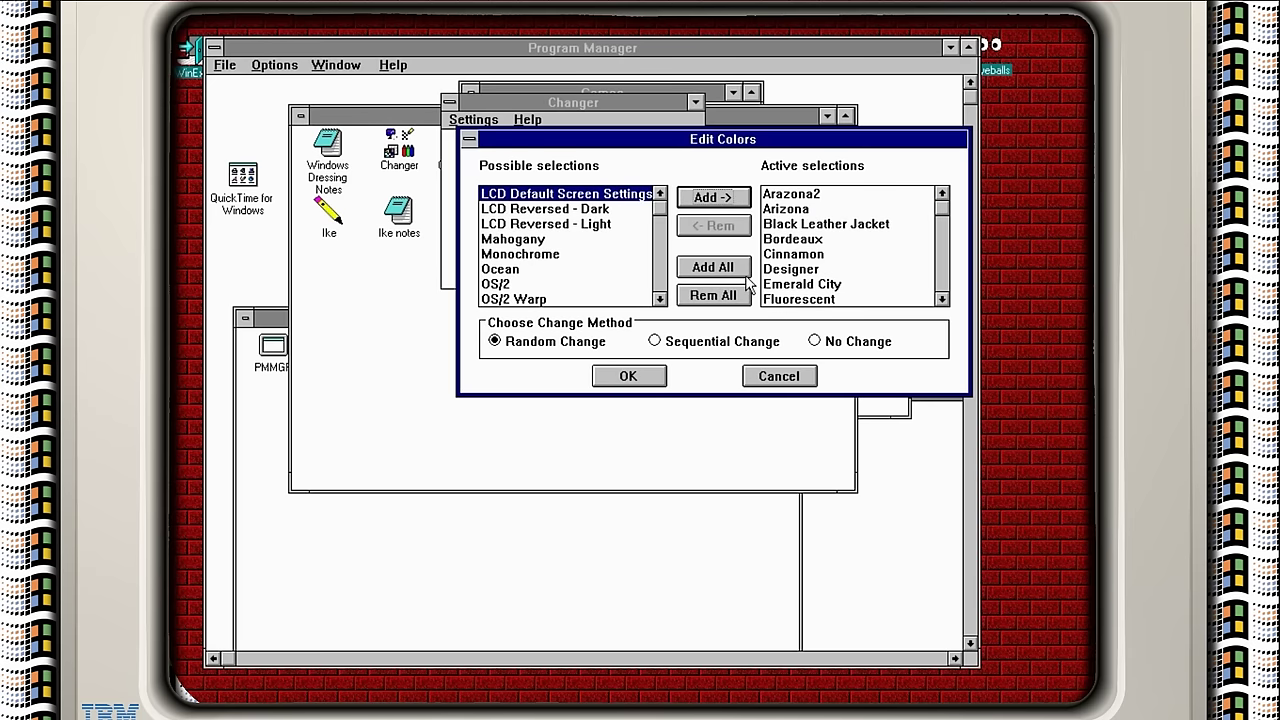
{"action": "left_click_drag", "start_coordinate": [800, 148], "coordinate": [772, 156]}
{"action": "left_click", "coordinate": [601, 386]}
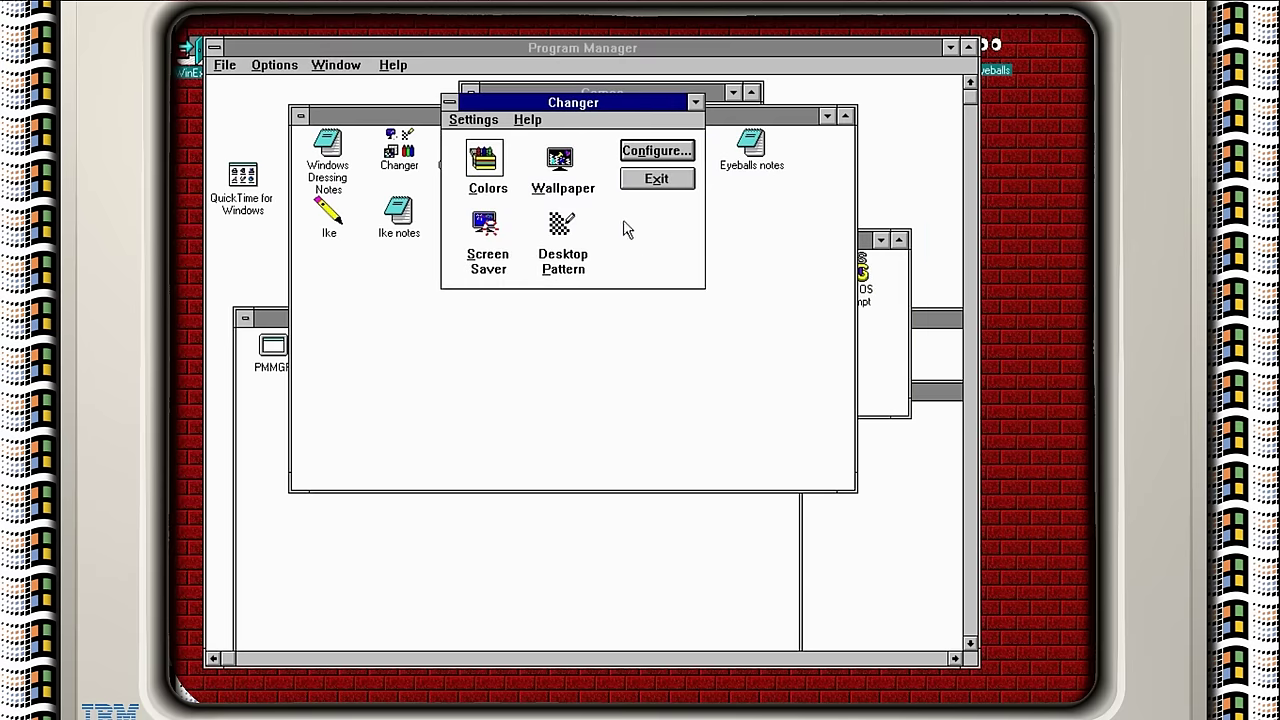
- Add every wallpaper bitmap, through ZIGZAG.BMP, to Changer's wallpaper rotation and confirm
{"action": "double_click", "coordinate": [561, 165]}
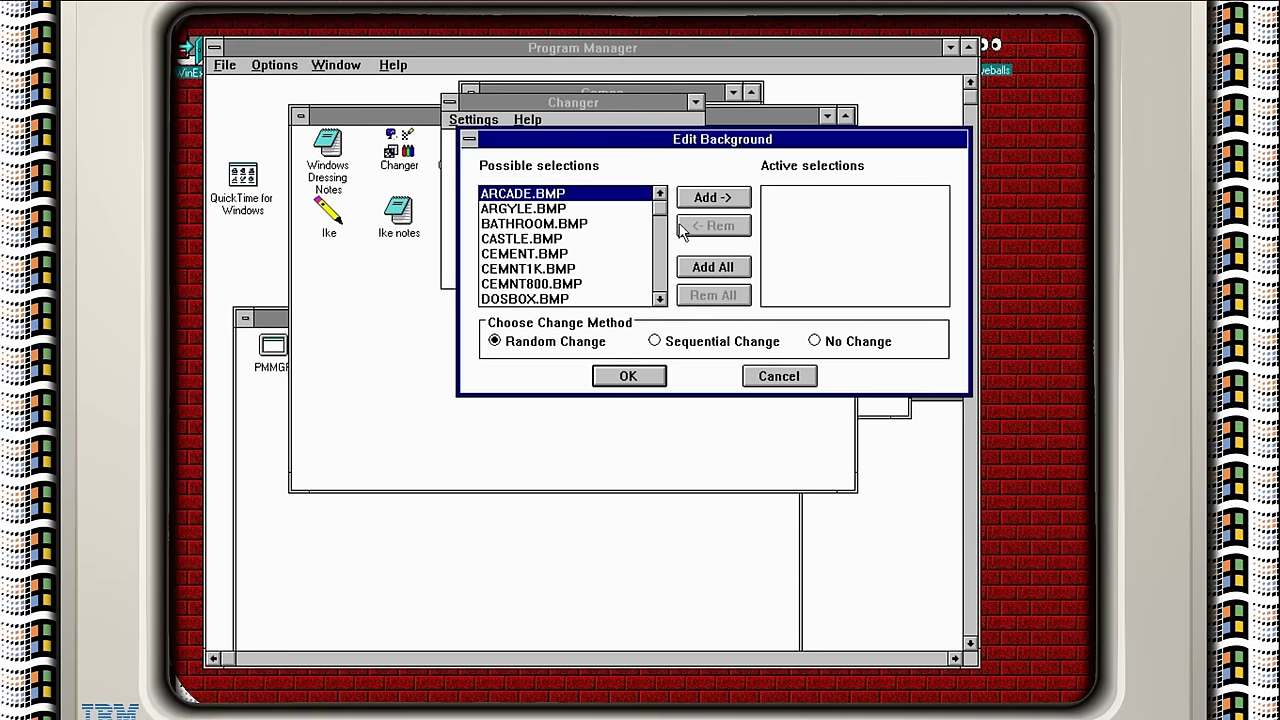
{"action": "left_click", "coordinate": [715, 203]}
{"action": "triple_click", "coordinate": [715, 203]}
{"action": "triple_click", "coordinate": [715, 203]}
{"action": "triple_click", "coordinate": [715, 203]}
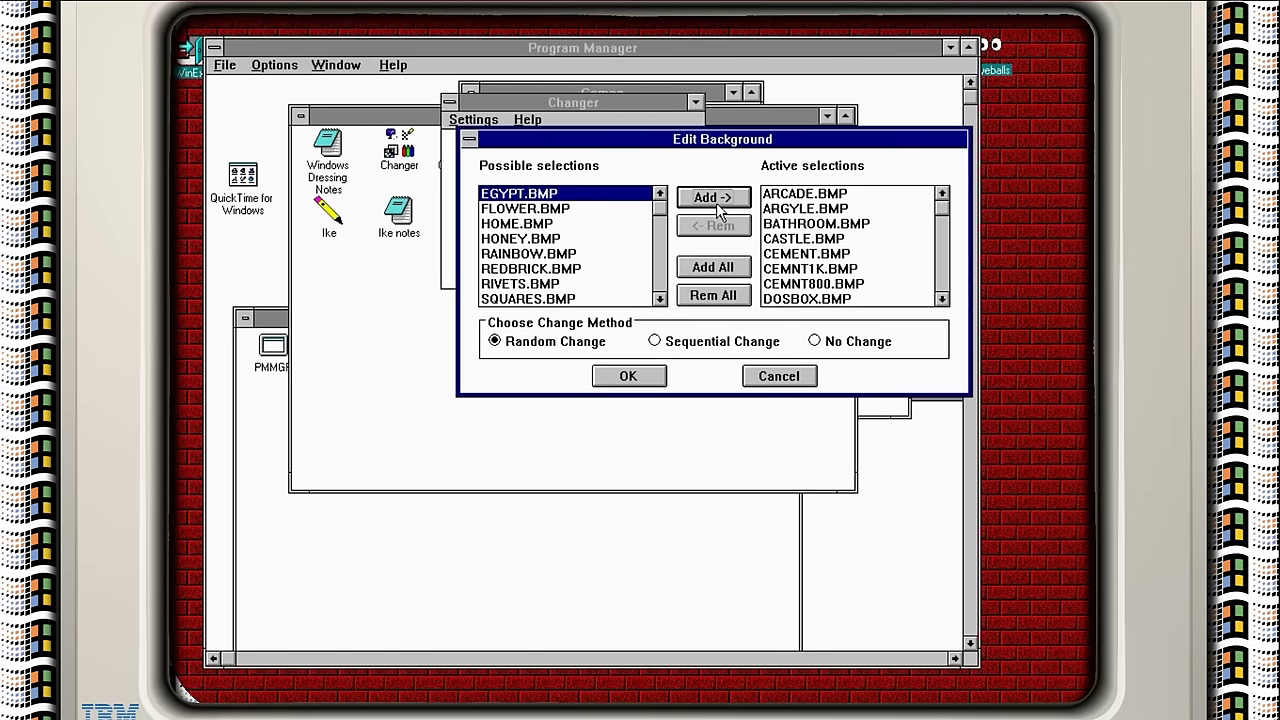
{"action": "triple_click", "coordinate": [715, 203]}
{"action": "triple_click", "coordinate": [715, 203]}
{"action": "triple_click", "coordinate": [715, 203]}
{"action": "triple_click", "coordinate": [715, 203]}
{"action": "left_click", "coordinate": [716, 203]}
{"action": "left_click", "coordinate": [654, 376]}
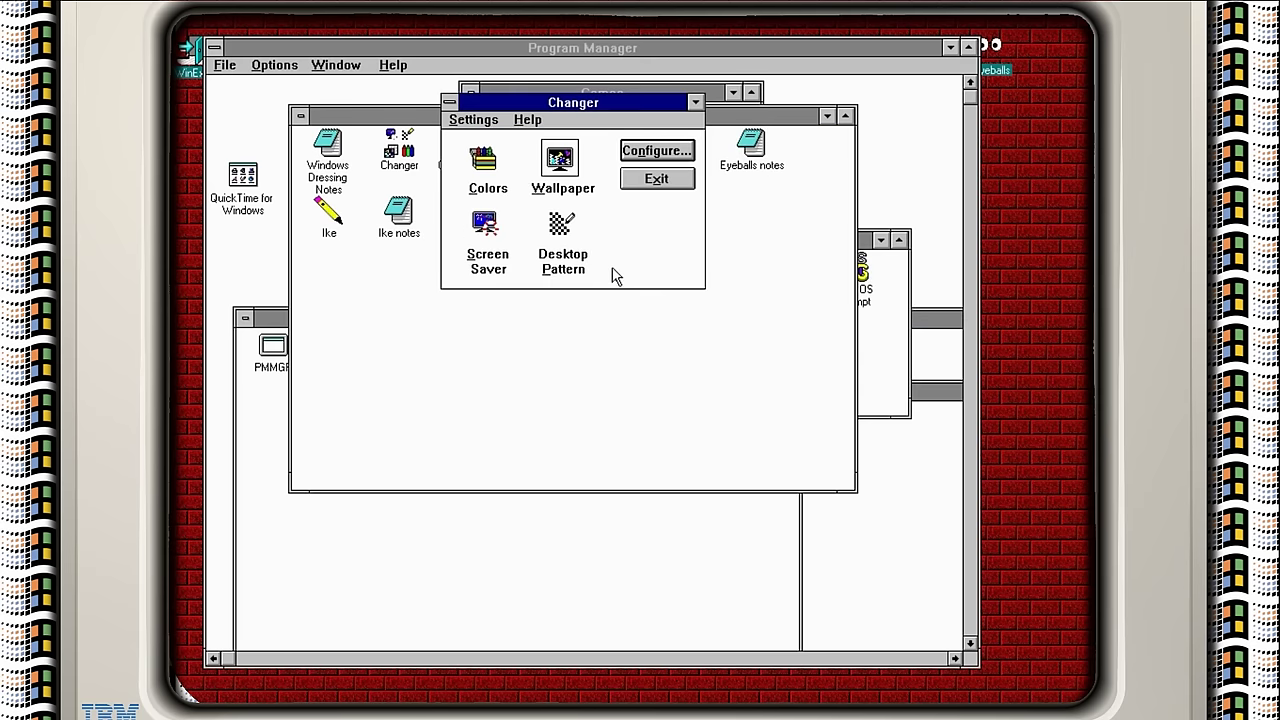
{"action": "left_click", "coordinate": [509, 251]}
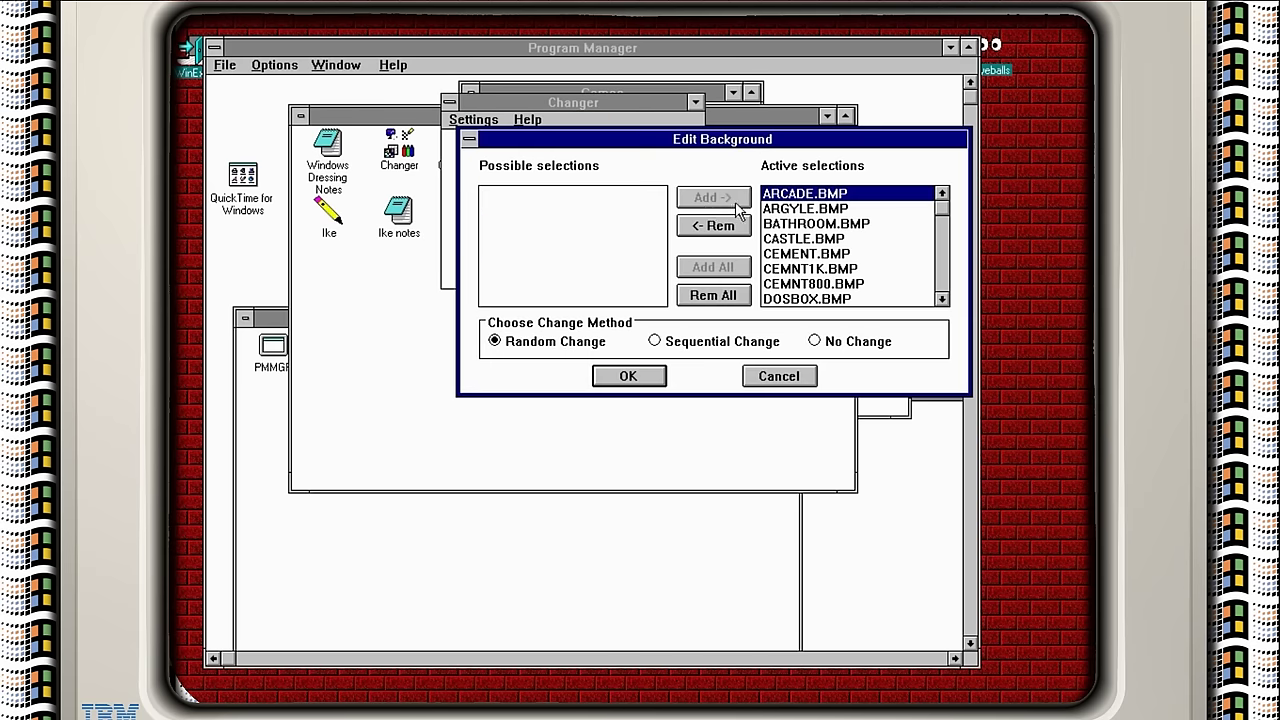
{"action": "left_click", "coordinate": [649, 384]}
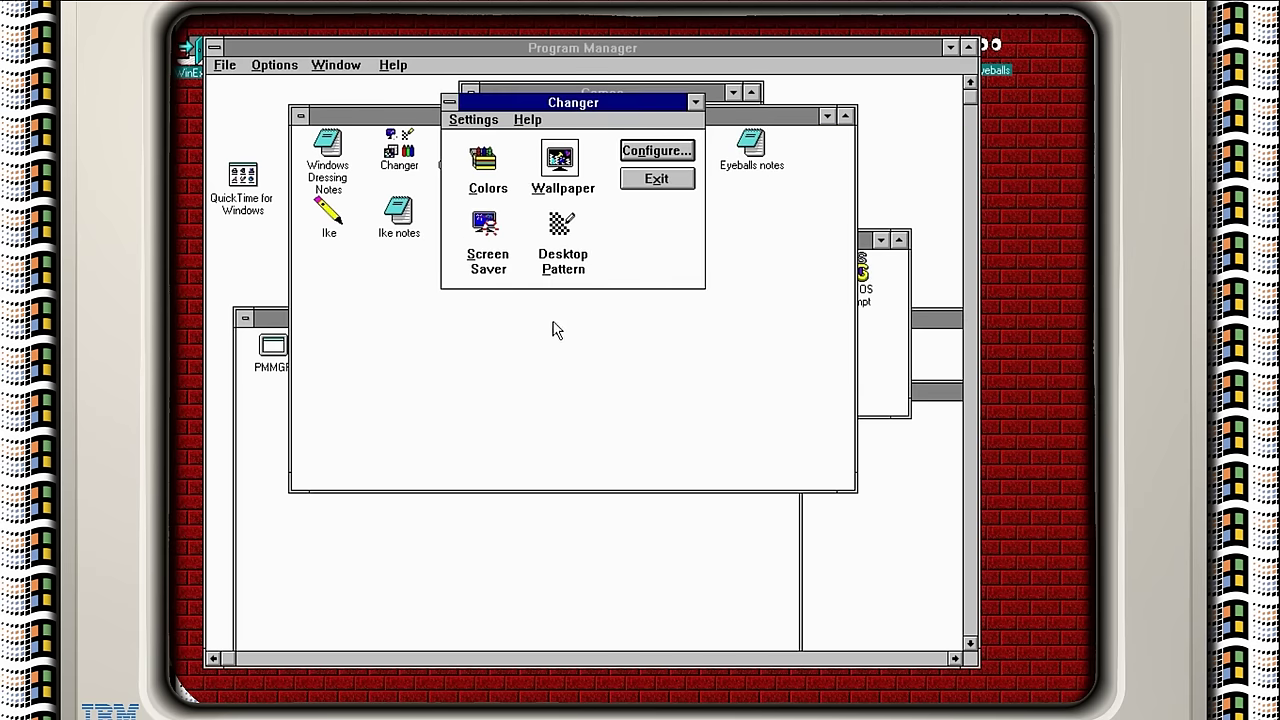
- Add all the screen savers to Changer's screen saver rotation
{"action": "left_click", "coordinate": [498, 258]}
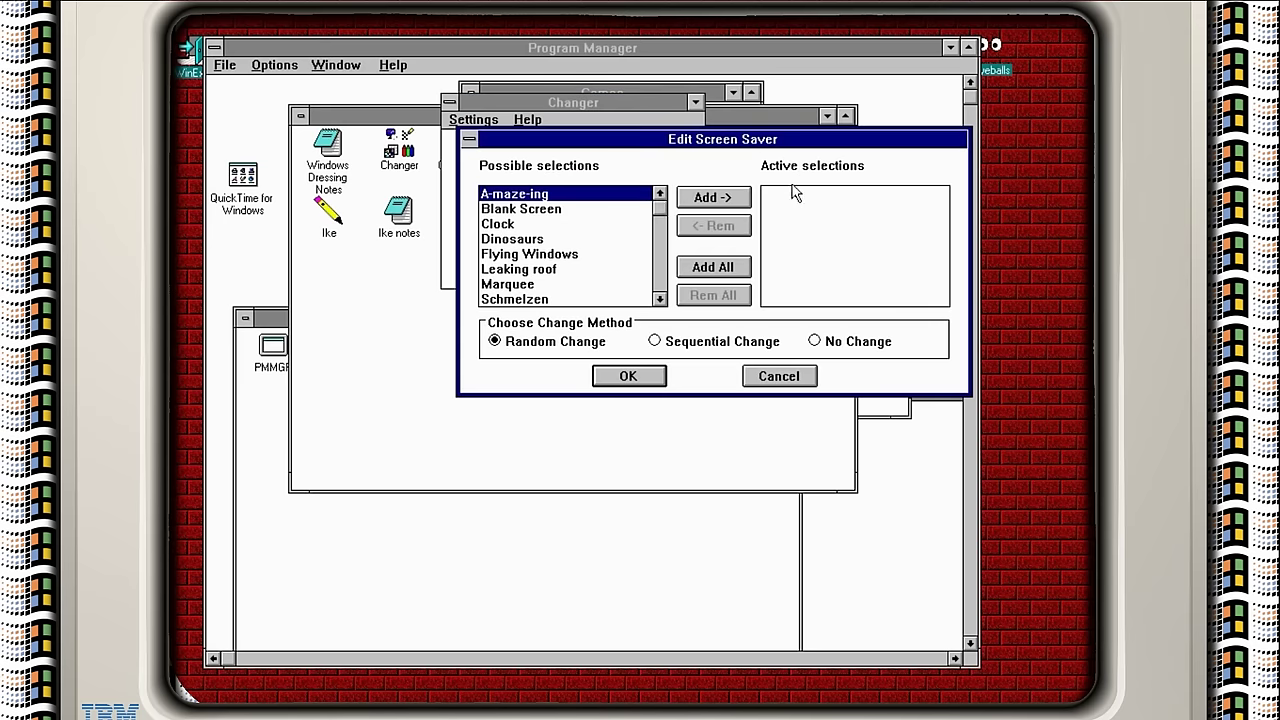
{"action": "left_click", "coordinate": [737, 200]}
{"action": "left_click", "coordinate": [737, 200]}
{"action": "left_click", "coordinate": [737, 200]}
{"action": "left_click", "coordinate": [737, 200]}
{"action": "left_click", "coordinate": [737, 200]}
{"action": "left_click", "coordinate": [737, 200]}
{"action": "left_click", "coordinate": [737, 200]}
{"action": "left_click", "coordinate": [737, 200]}
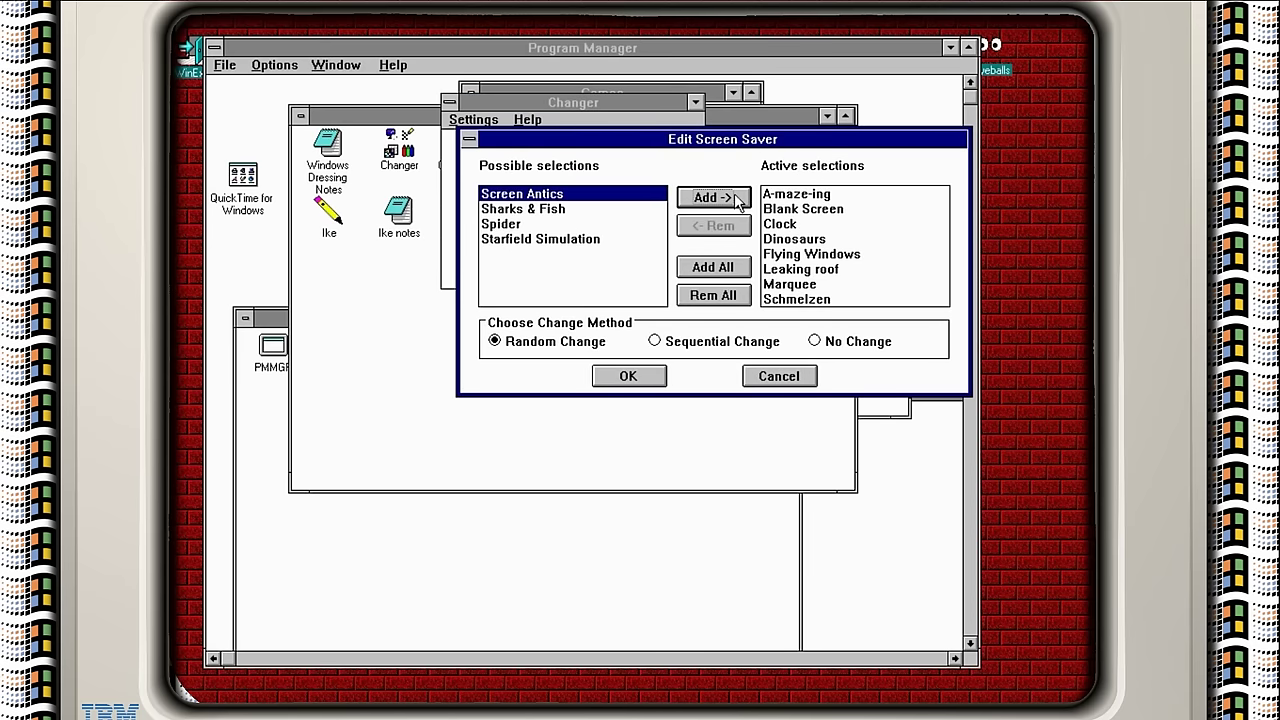
{"action": "left_click", "coordinate": [737, 200]}
{"action": "left_click", "coordinate": [737, 200]}
{"action": "left_click", "coordinate": [737, 200]}
{"action": "left_click", "coordinate": [737, 200]}
{"action": "left_click", "coordinate": [629, 377]}
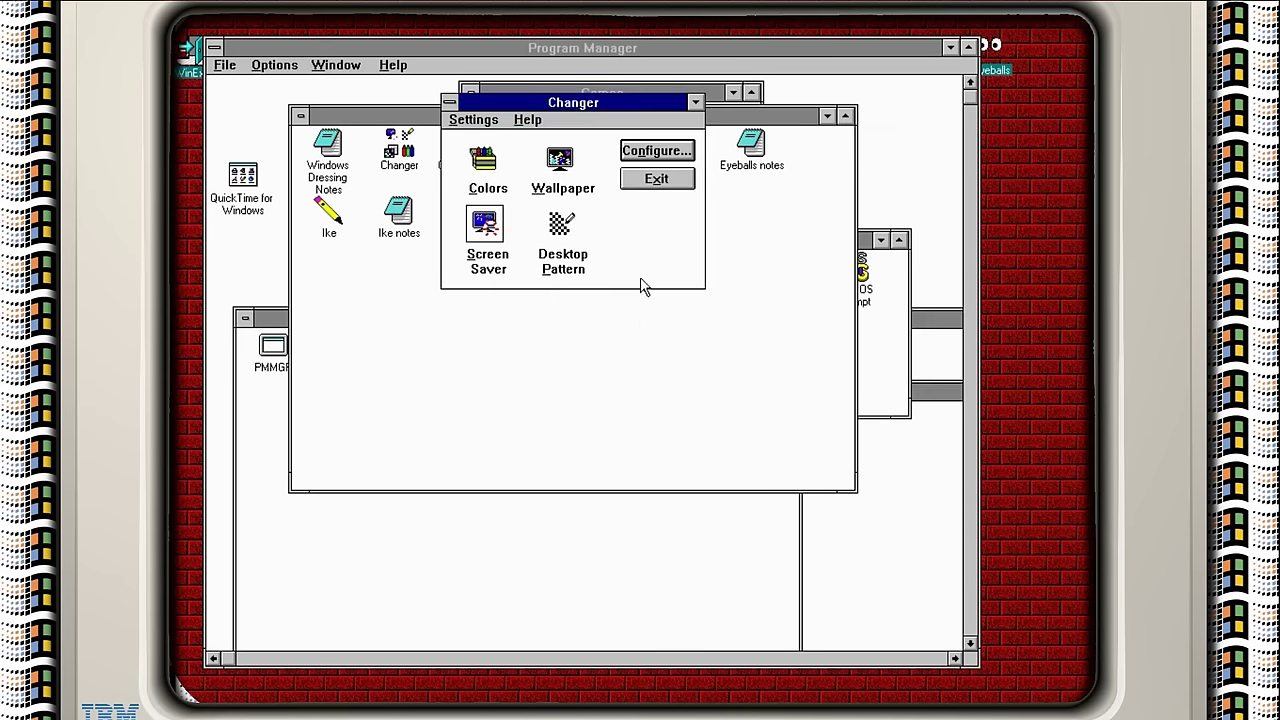
- Cancel the Desktop Pattern settings unchanged, look over the menus, and exit Changer
{"action": "double_click", "coordinate": [552, 237]}
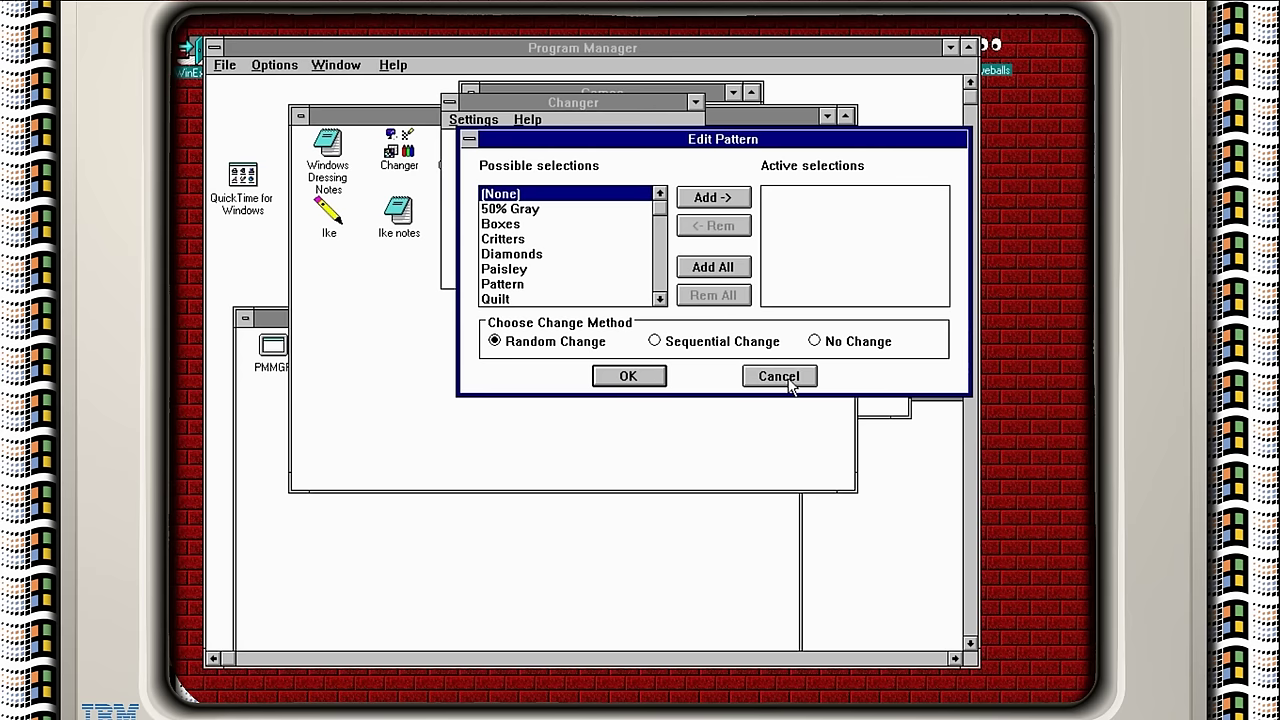
{"action": "left_click", "coordinate": [779, 376]}
{"action": "left_click", "coordinate": [474, 120]}
{"action": "left_click", "coordinate": [526, 121]}
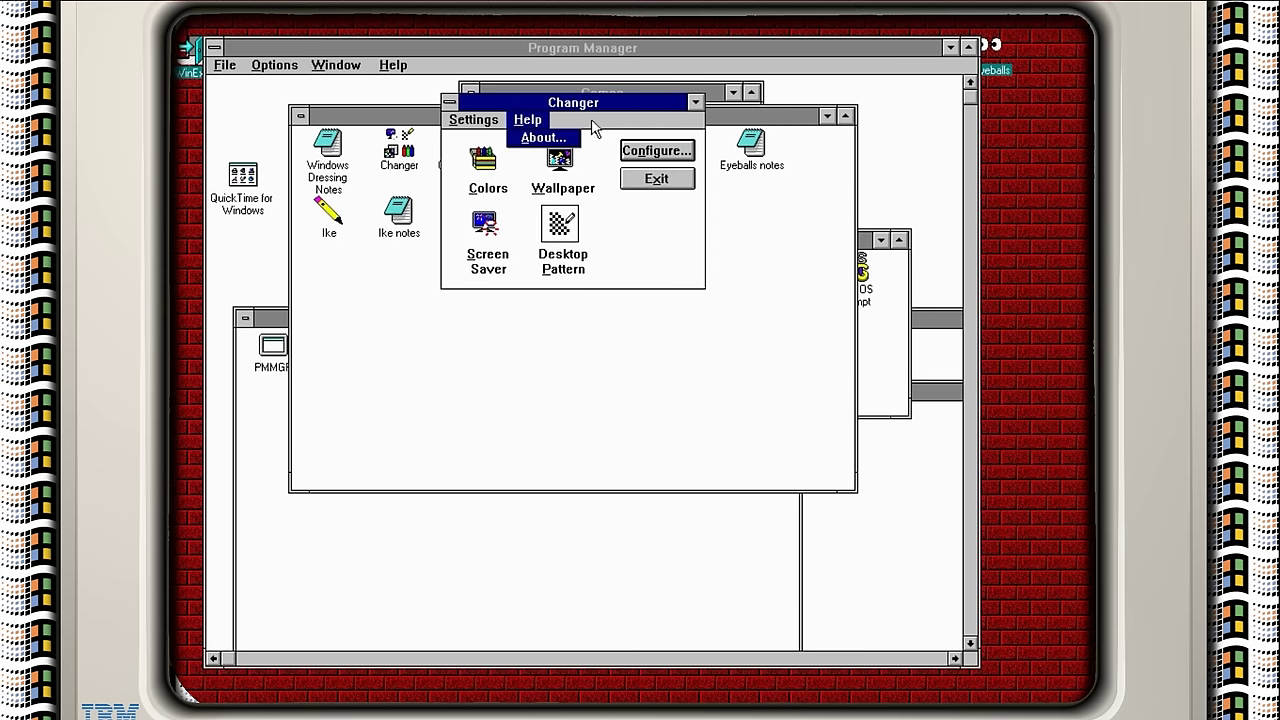
{"action": "left_click_drag", "start_coordinate": [590, 102], "coordinate": [702, 161]}
{"action": "left_click", "coordinate": [502, 148]}
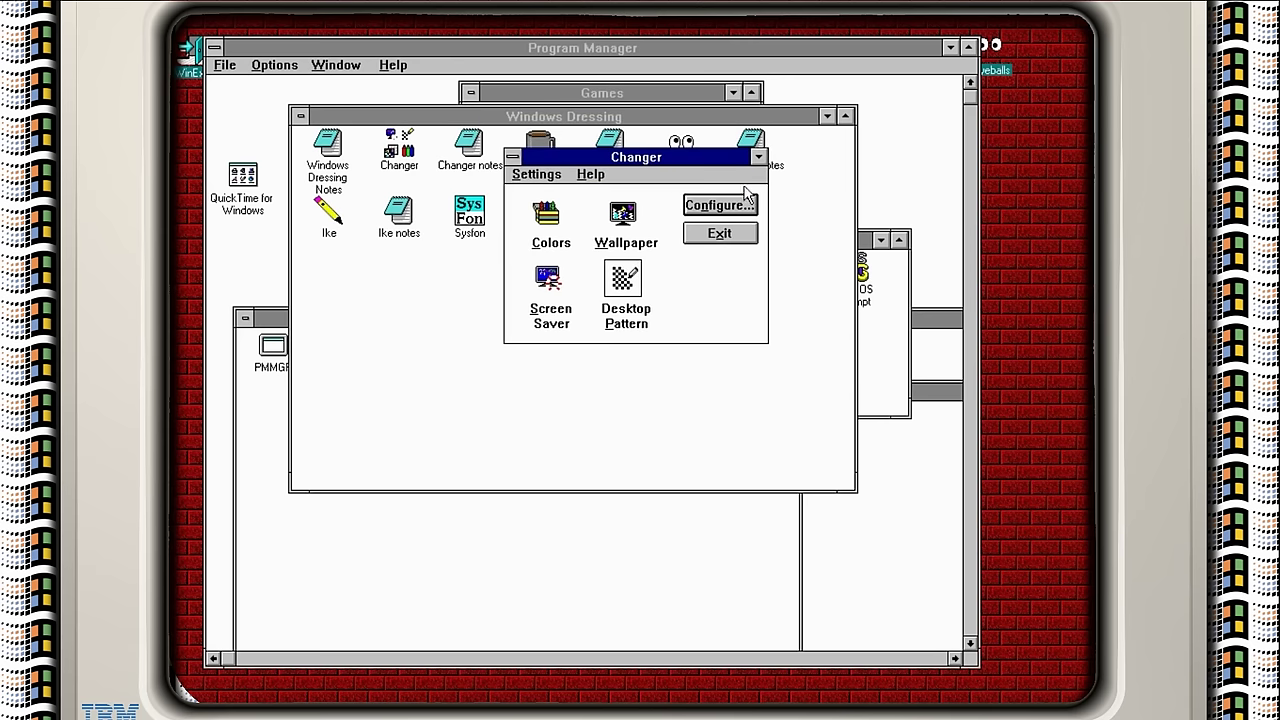
{"action": "left_click", "coordinate": [757, 158]}
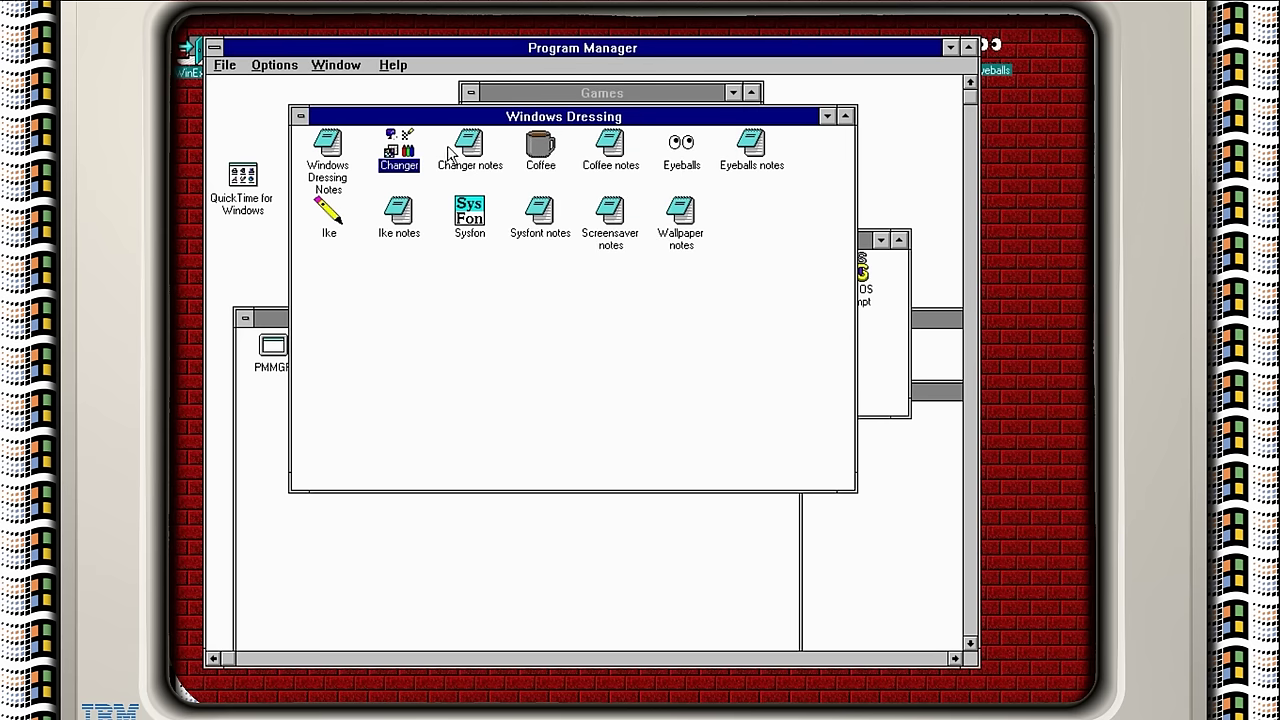
- Open CHANGER.TXT in Notepad and read down to the sample WIN.INI [Desktop] and [Colors] settings
{"action": "double_click", "coordinate": [476, 160]}
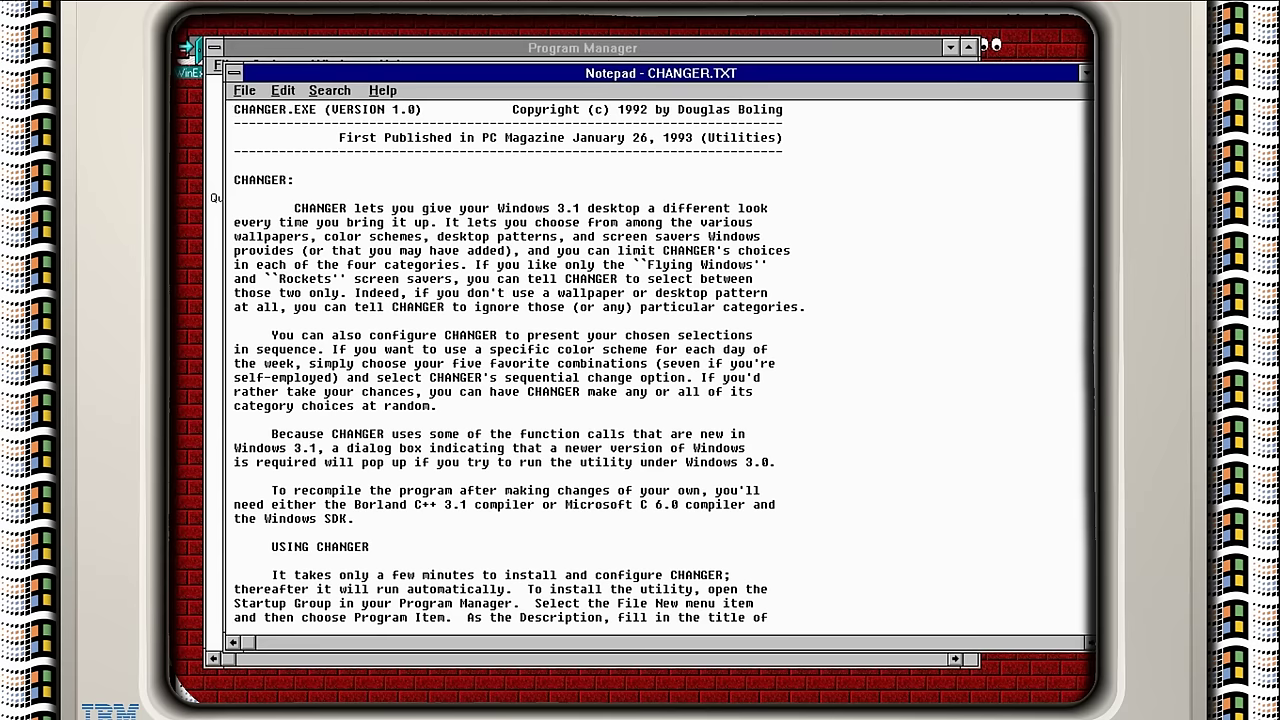
{"action": "scroll", "coordinate": [515, 364], "scroll_direction": "down", "scroll_amount": 10}
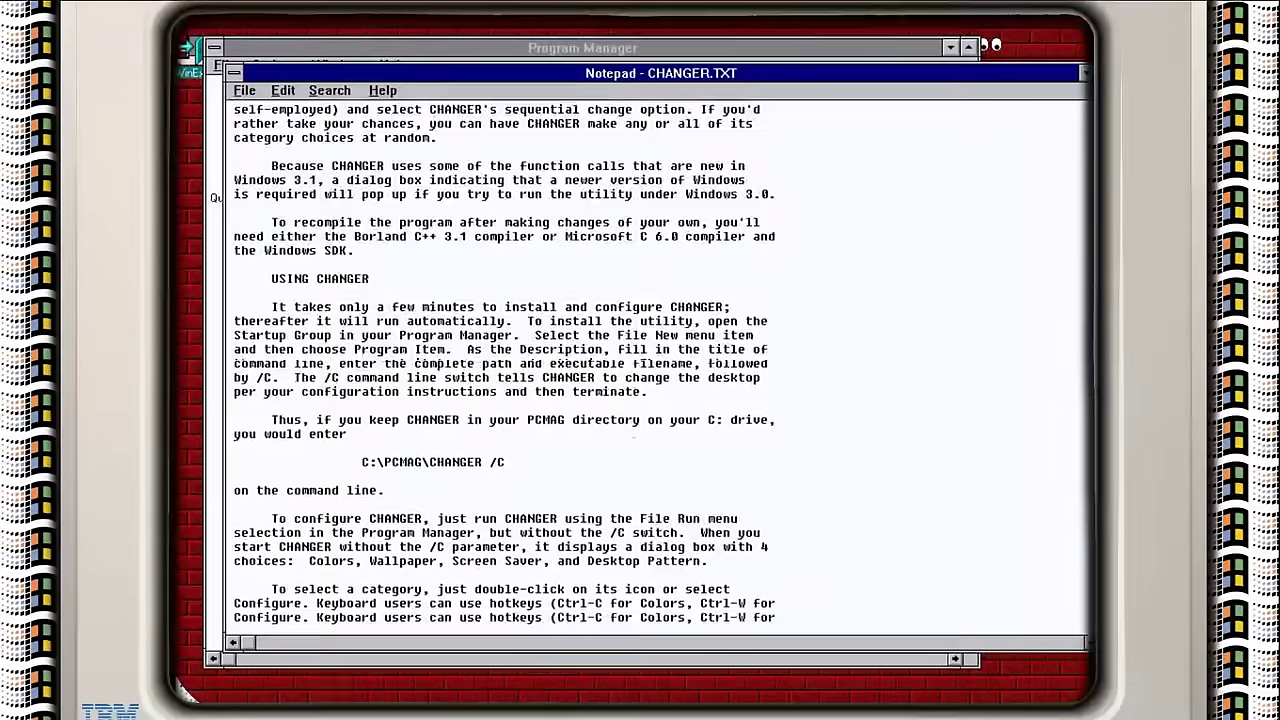
{"action": "scroll", "coordinate": [504, 365], "scroll_direction": "down", "scroll_amount": 2}
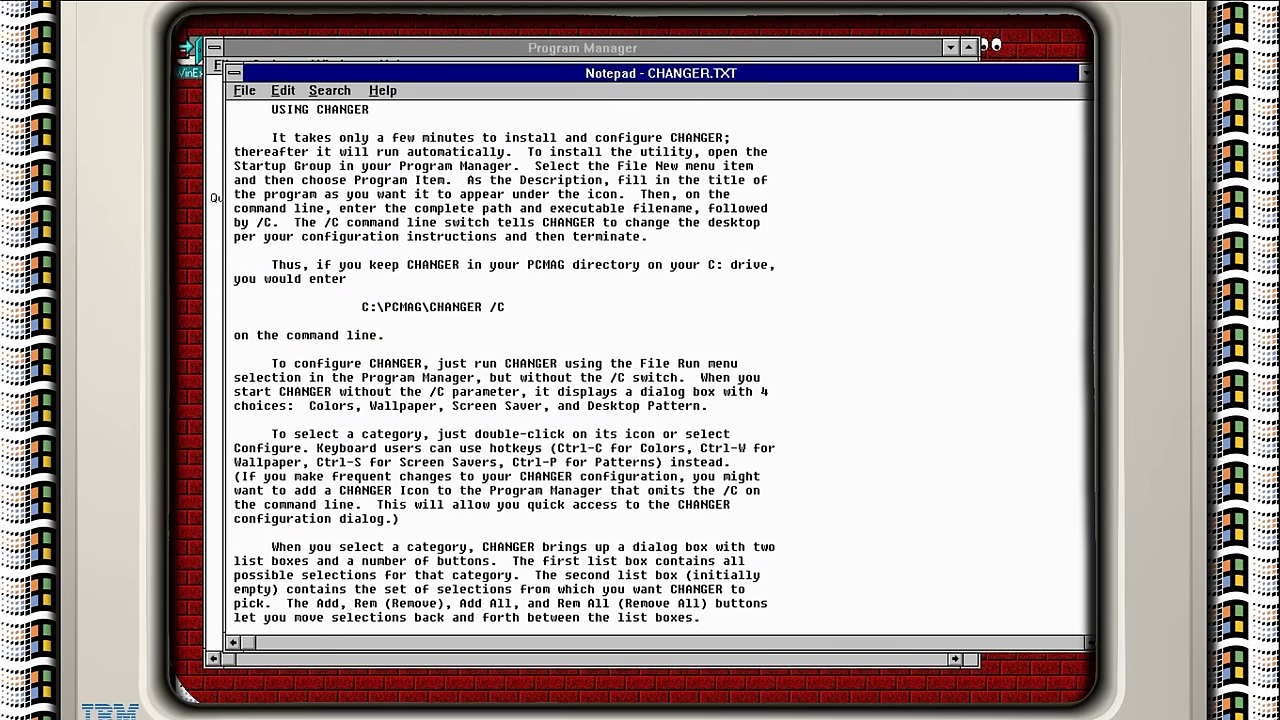
{"action": "scroll", "coordinate": [504, 365], "scroll_direction": "down", "scroll_amount": 6}
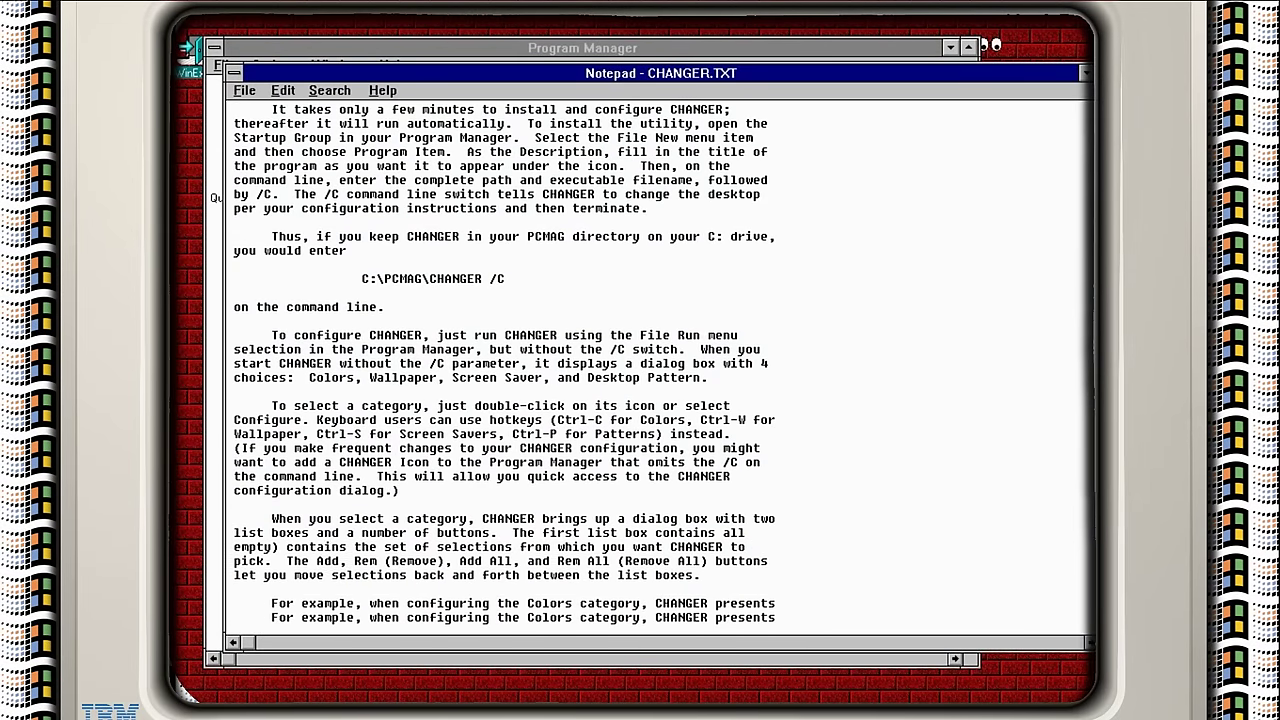
{"action": "scroll", "coordinate": [504, 365], "scroll_direction": "down", "scroll_amount": 6}
{"action": "scroll", "coordinate": [504, 365], "scroll_direction": "down", "scroll_amount": 4}
{"action": "scroll", "coordinate": [504, 365], "scroll_direction": "down", "scroll_amount": 1}
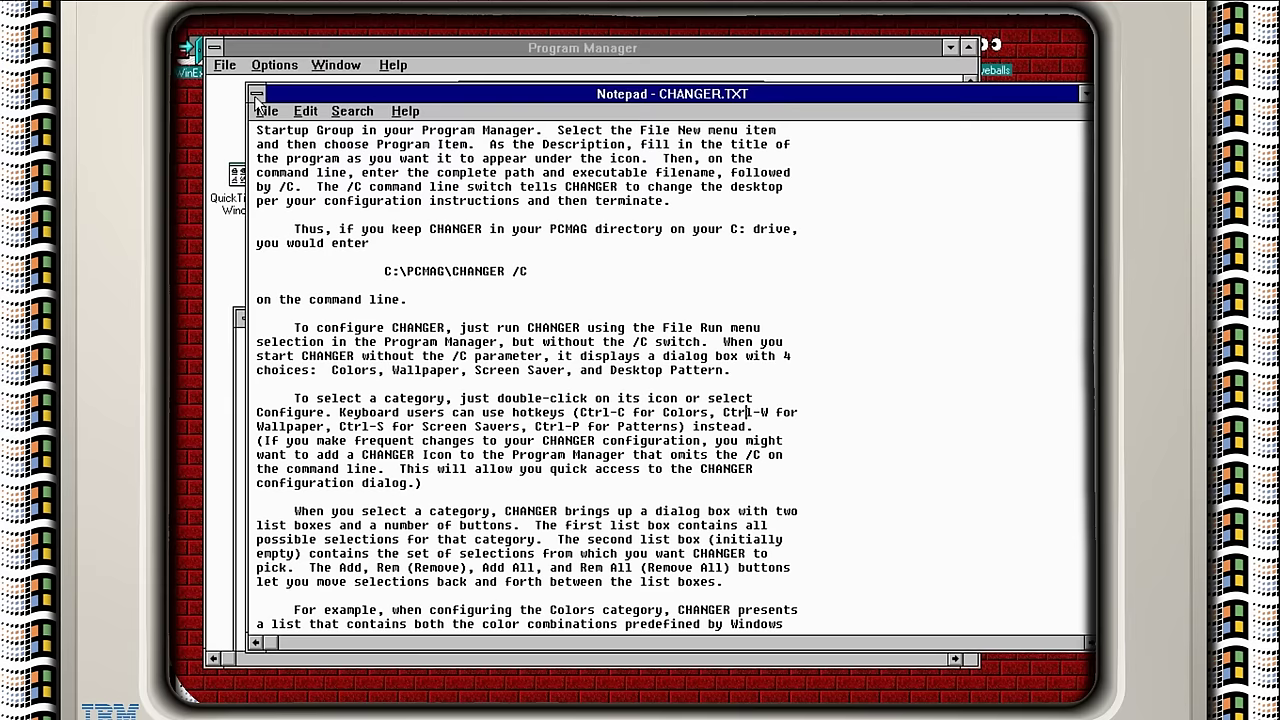
- Close the Changer notes and shift the Windows Dressing group window to the right
{"action": "left_click", "coordinate": [254, 95]}
{"action": "key", "text": "Escape"}
{"action": "key", "text": "alt+F4"}
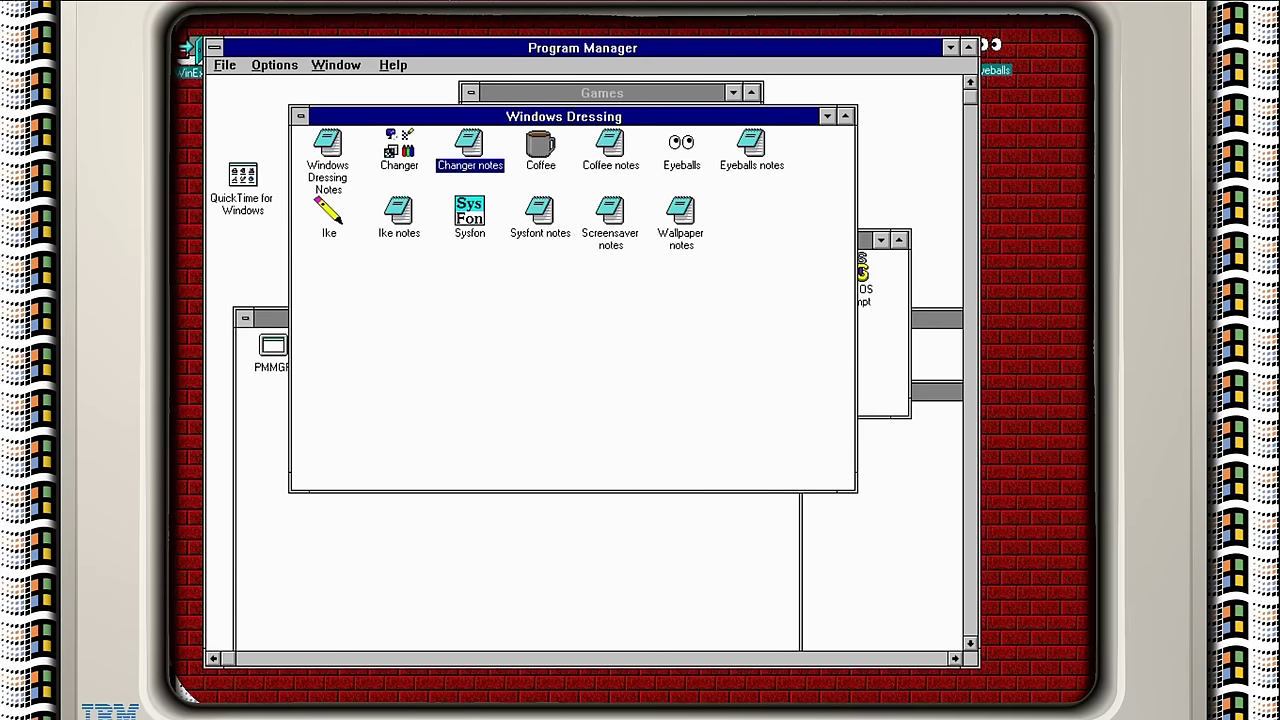
{"action": "left_click_drag", "start_coordinate": [587, 118], "coordinate": [621, 129]}
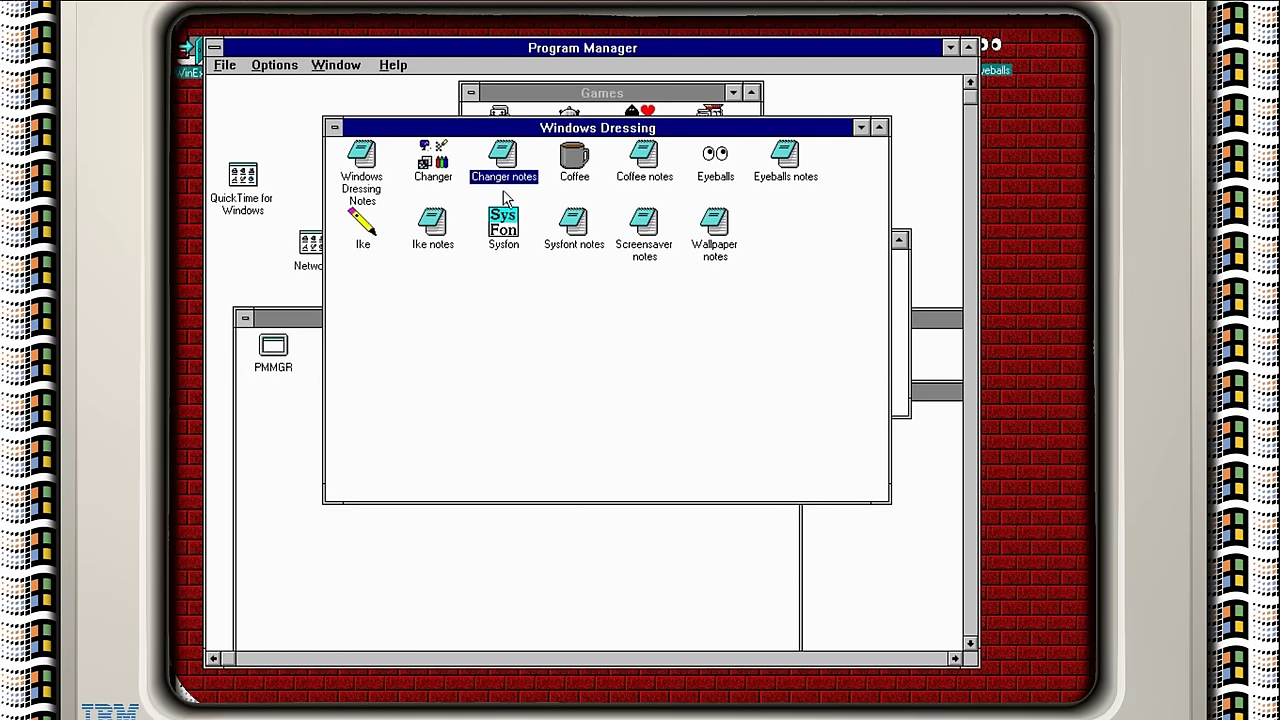
{"action": "left_click_drag", "start_coordinate": [534, 127], "coordinate": [560, 130]}
- Launch Coffee Mug, place it upright with steam high on the right-hand desktop
{"action": "double_click", "coordinate": [599, 168]}
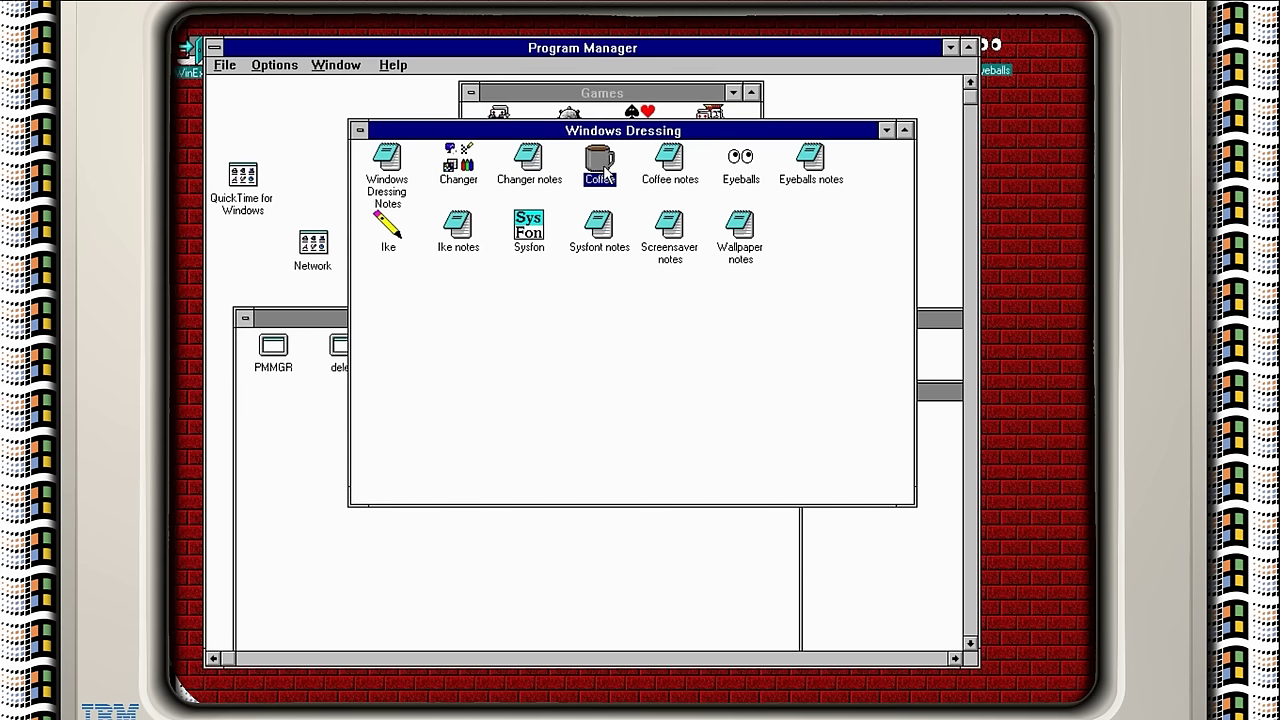
{"action": "left_click_drag", "start_coordinate": [534, 47], "coordinate": [1048, 162]}
{"action": "left_click", "coordinate": [1048, 165]}
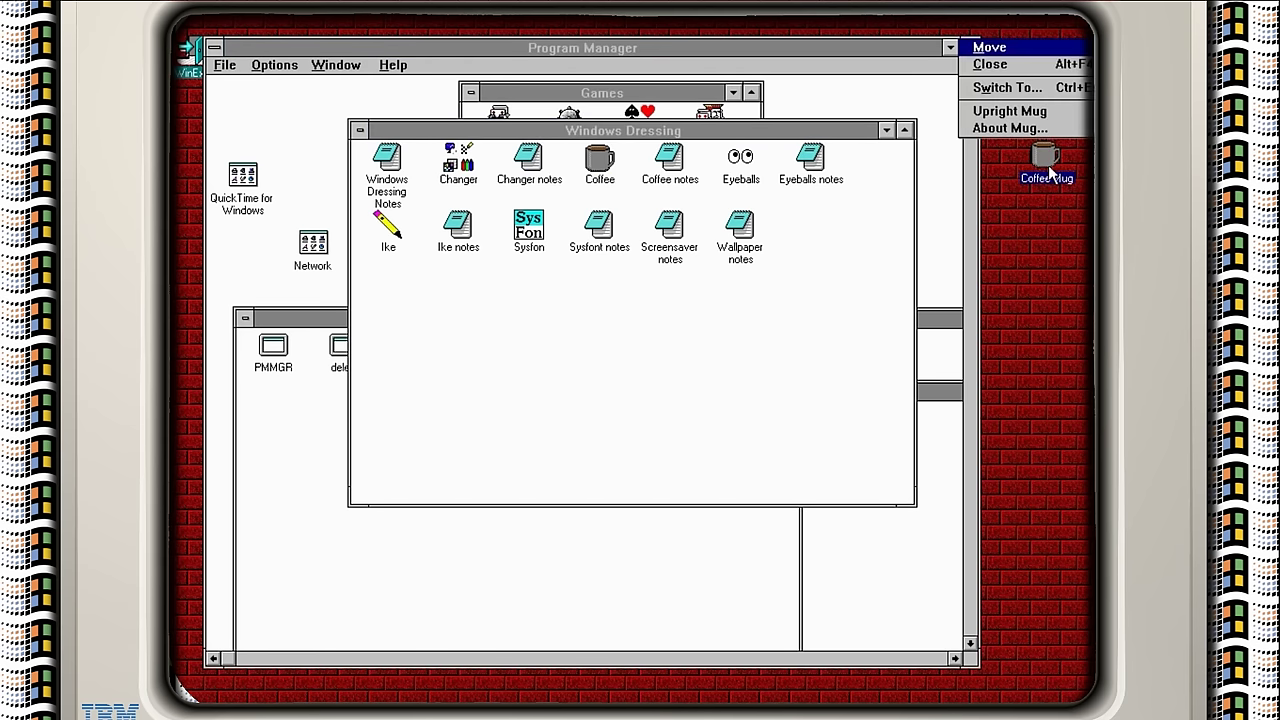
{"action": "left_click", "coordinate": [1039, 113]}
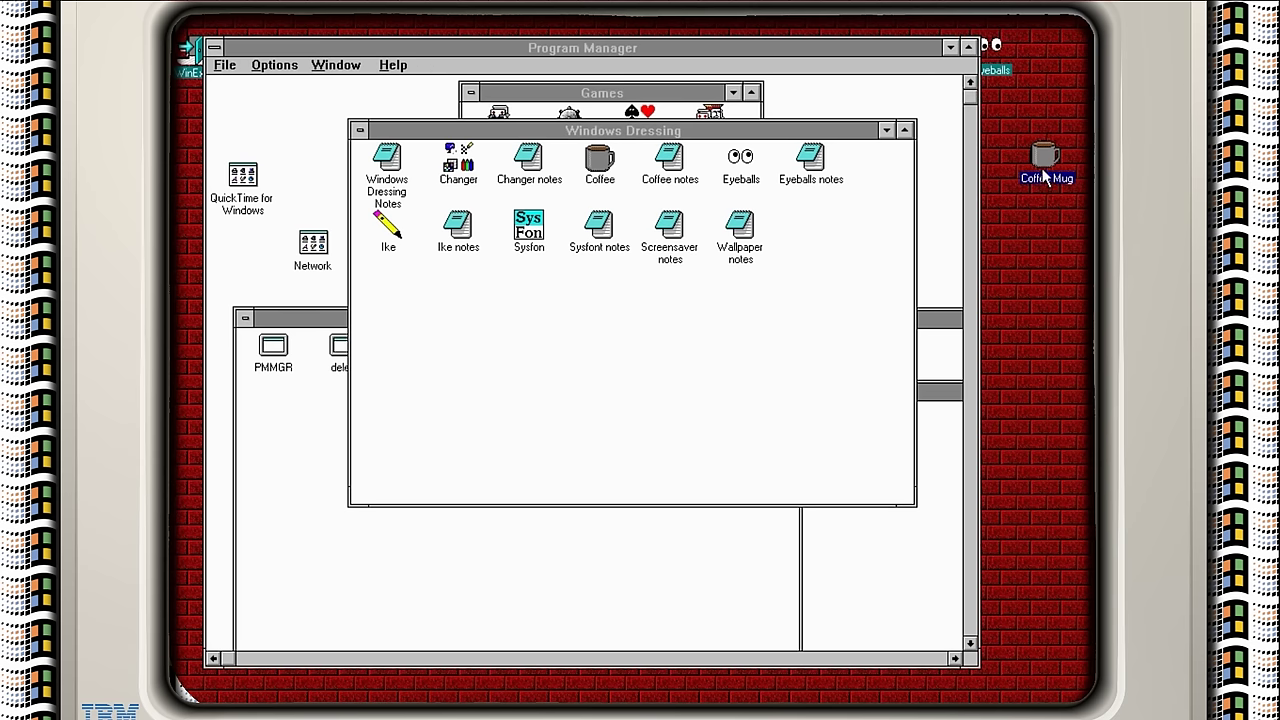
{"action": "left_click_drag", "start_coordinate": [1043, 159], "coordinate": [1049, 87]}
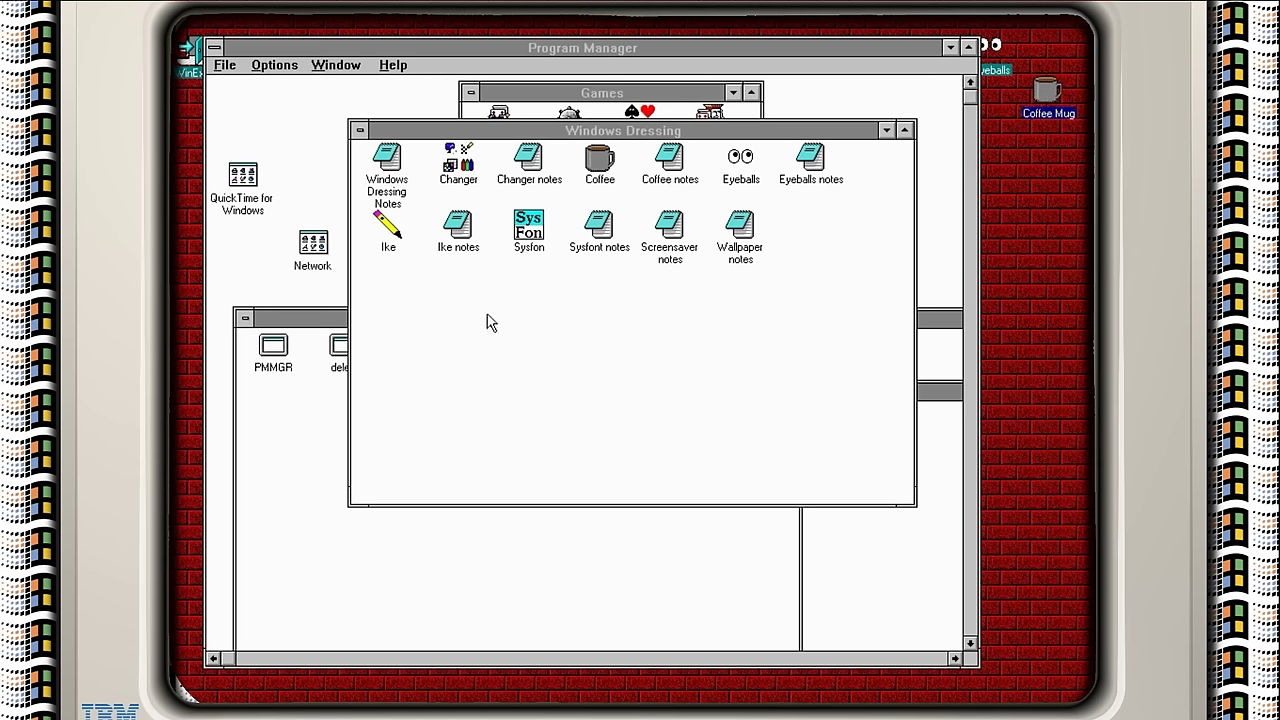
- Read the Coffee Mug About box and developer contact info, then select Coffee notes
{"action": "left_click", "coordinate": [1061, 76]}
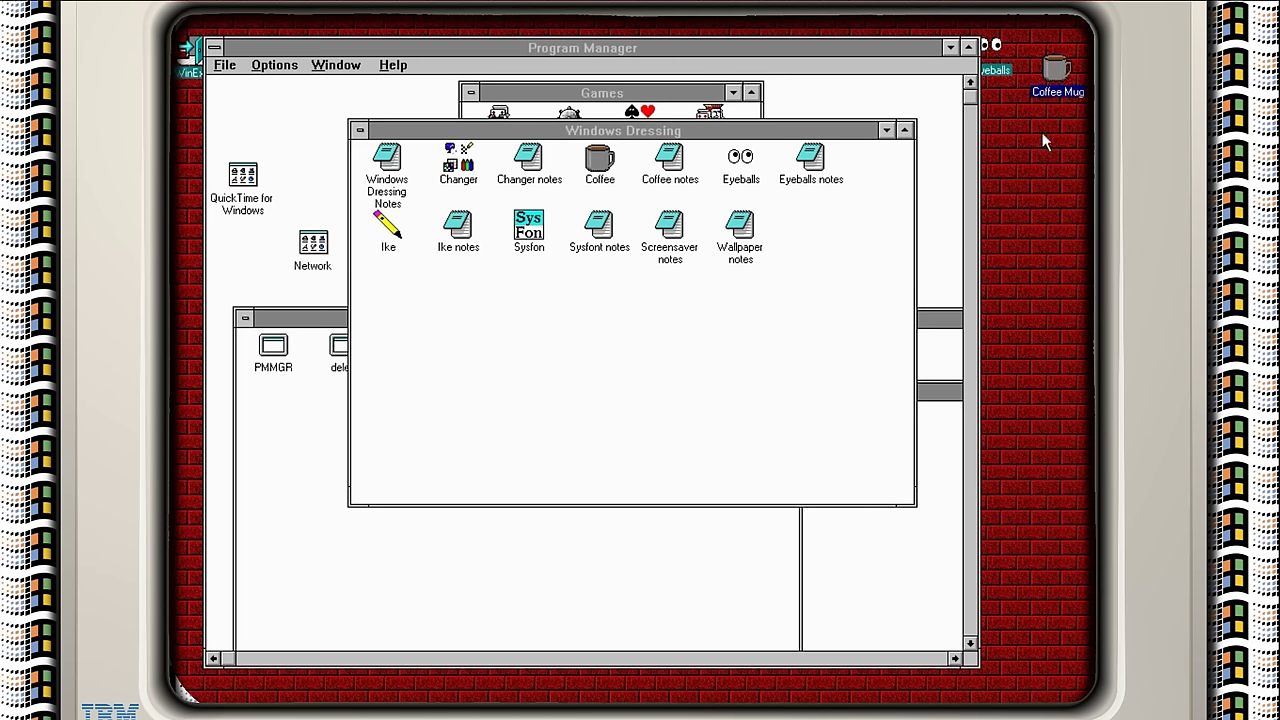
{"action": "left_click", "coordinate": [1045, 93]}
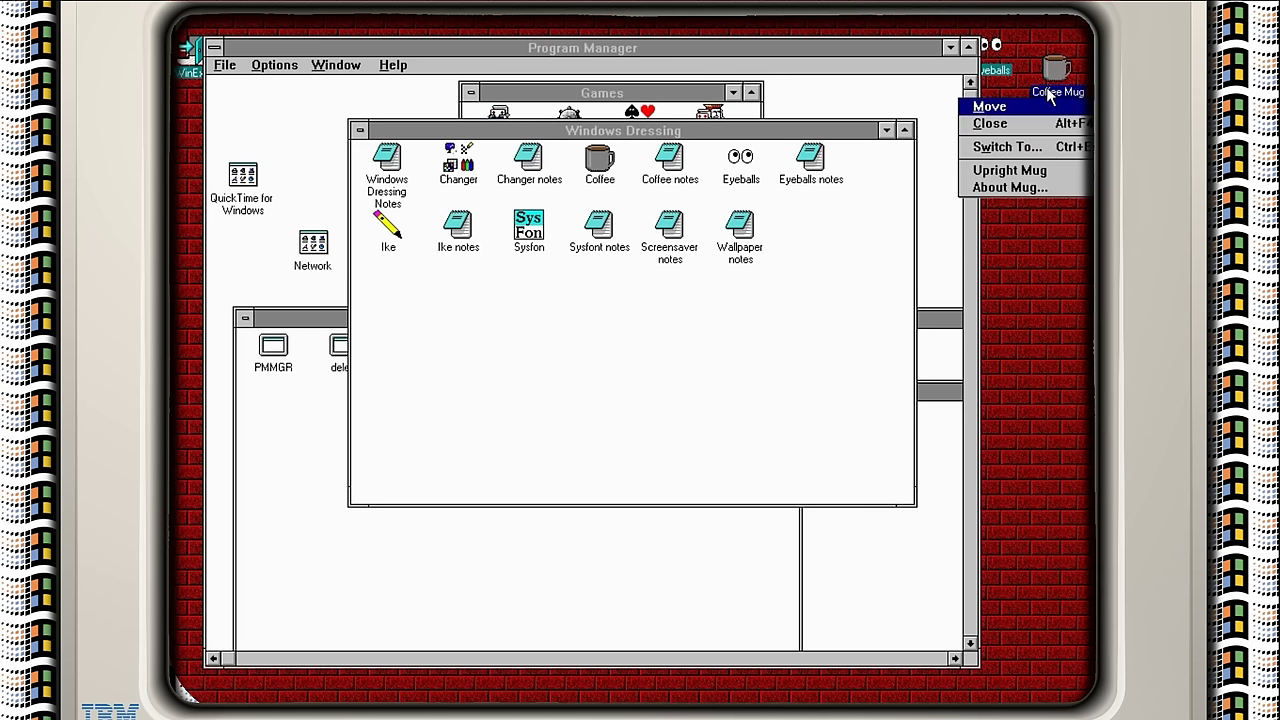
{"action": "left_click", "coordinate": [1036, 186]}
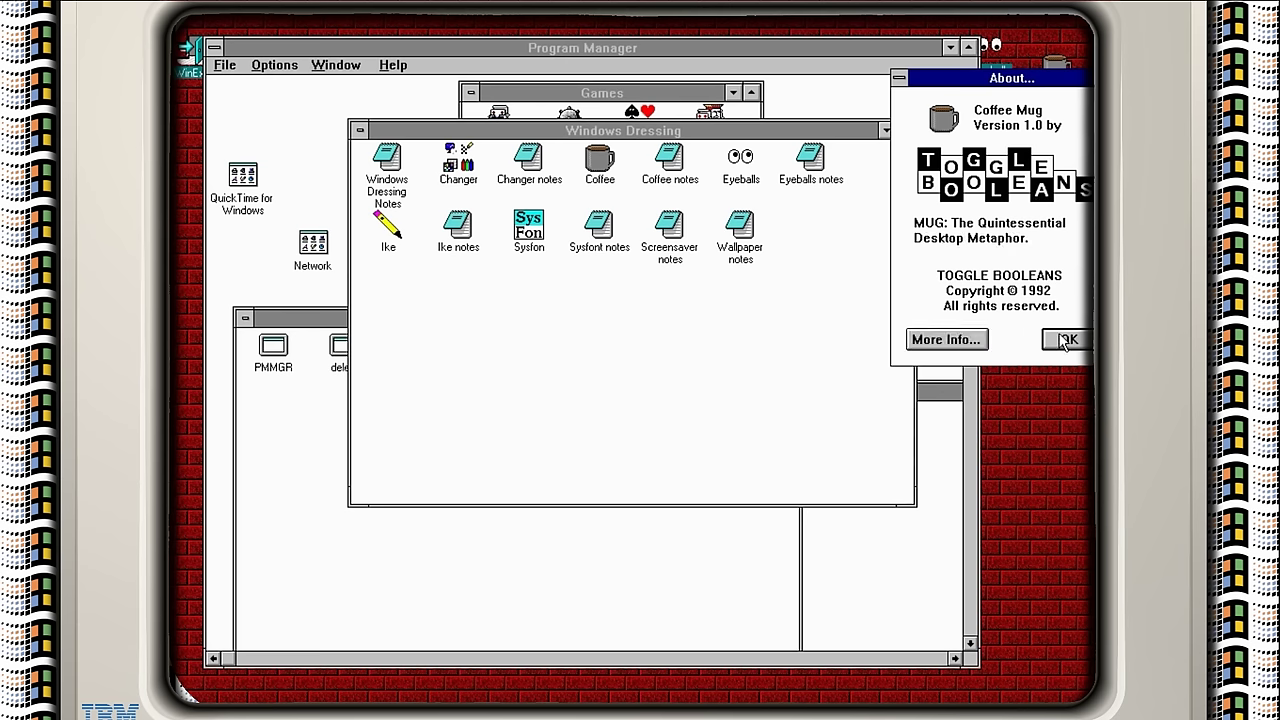
{"action": "left_click", "coordinate": [975, 341]}
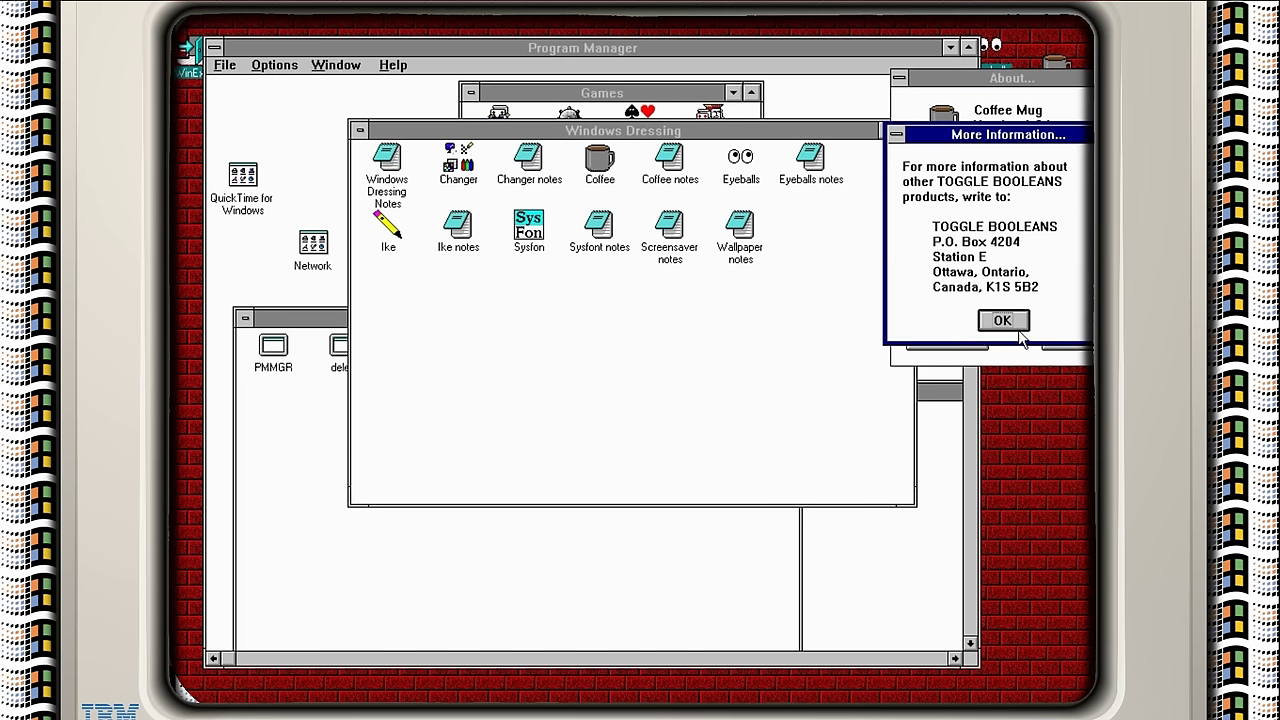
{"action": "left_click", "coordinate": [1003, 320]}
{"action": "left_click", "coordinate": [1067, 340]}
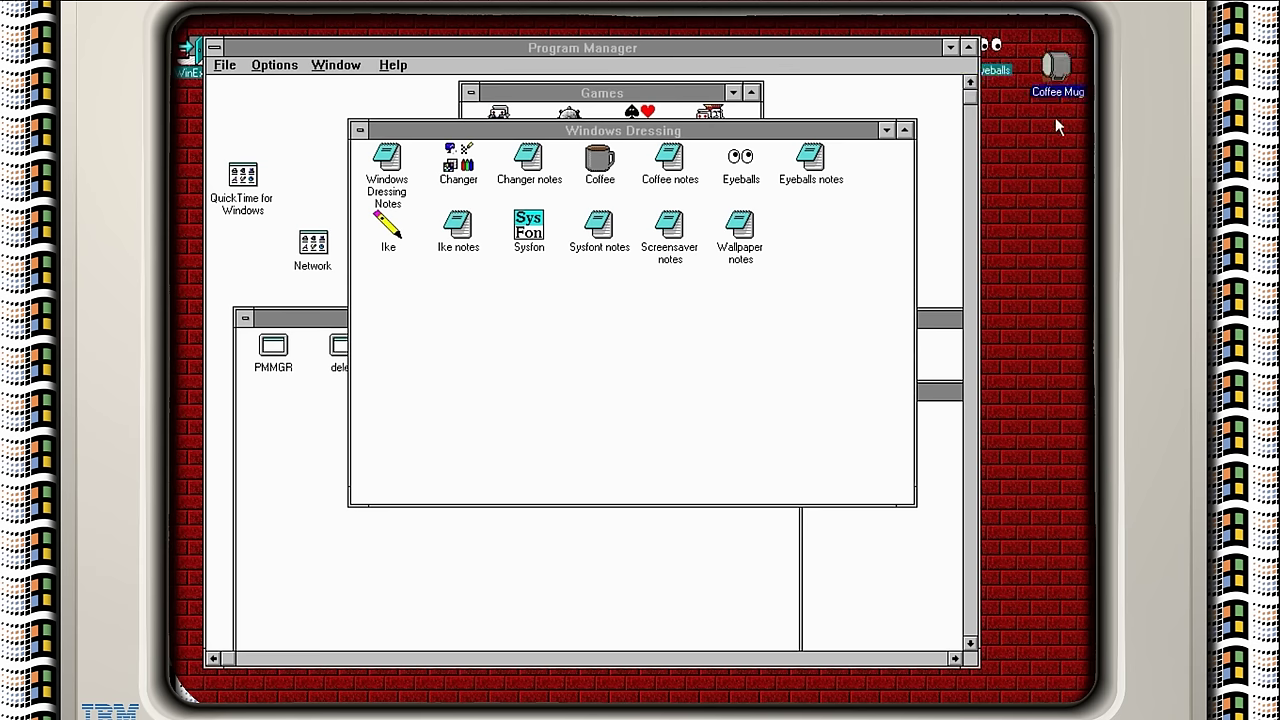
{"action": "left_click", "coordinate": [1056, 66]}
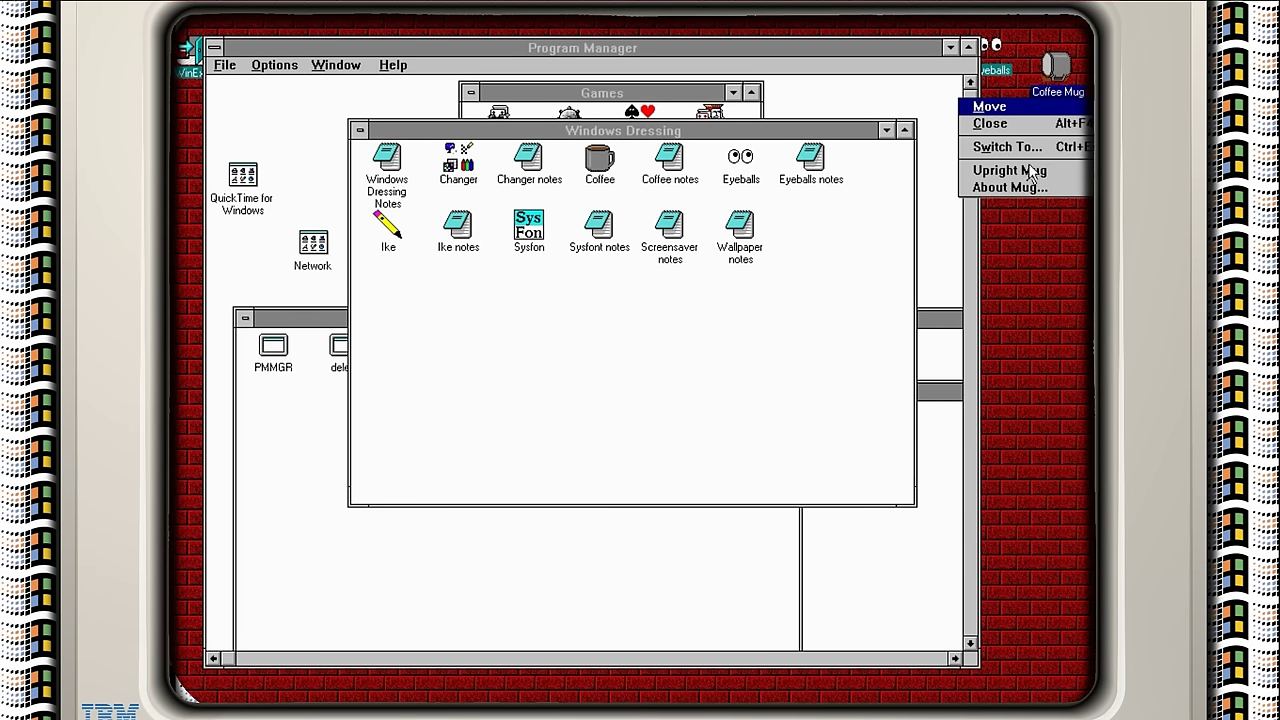
{"action": "left_click", "coordinate": [670, 163]}
- Open COFFEE.TXT, set the spilled mug upright, then move the mug off its spot
{"action": "double_click", "coordinate": [670, 163]}
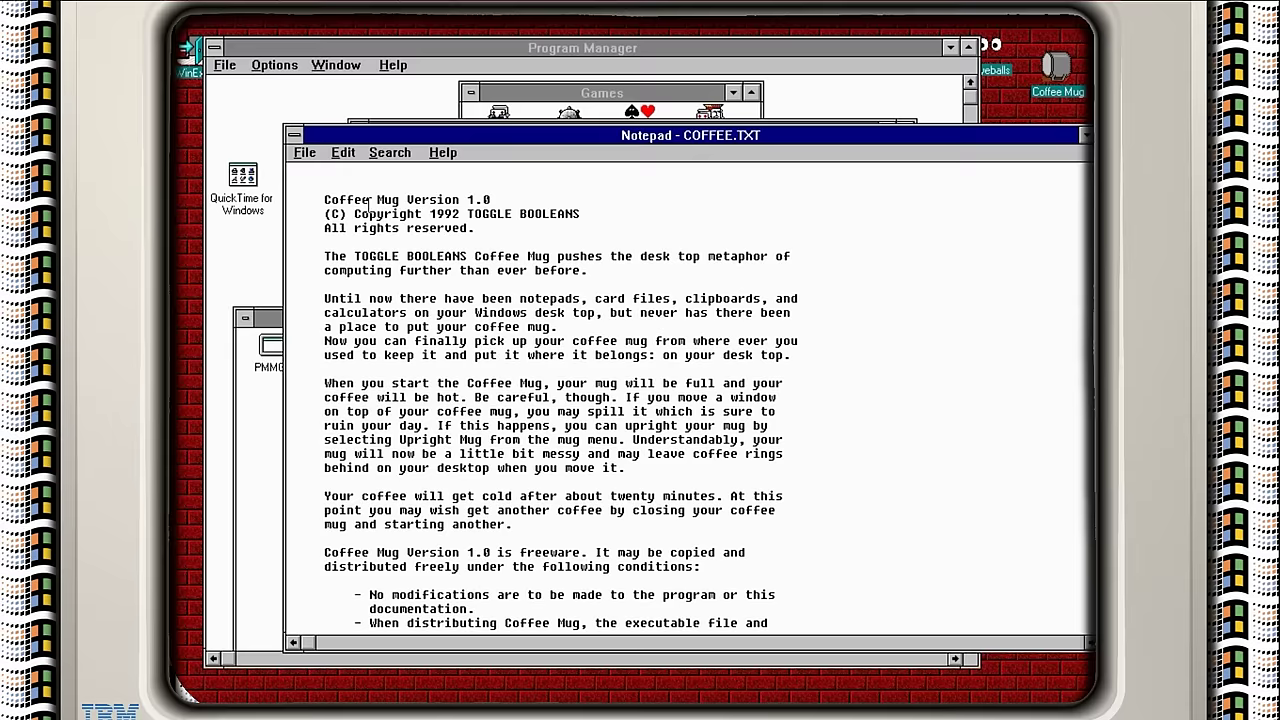
{"action": "left_click", "coordinate": [1057, 68]}
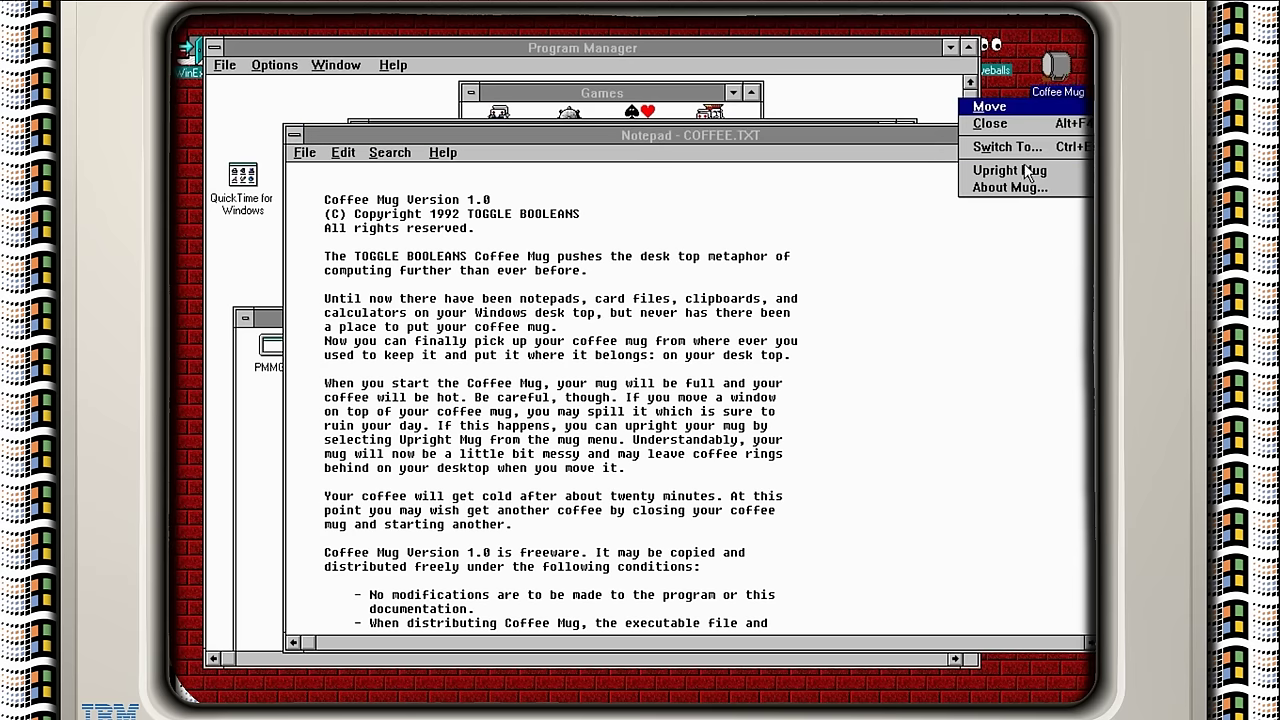
{"action": "left_click", "coordinate": [1022, 170]}
{"action": "left_click_drag", "start_coordinate": [970, 136], "coordinate": [938, 139]}
{"action": "left_click", "coordinate": [1051, 71]}
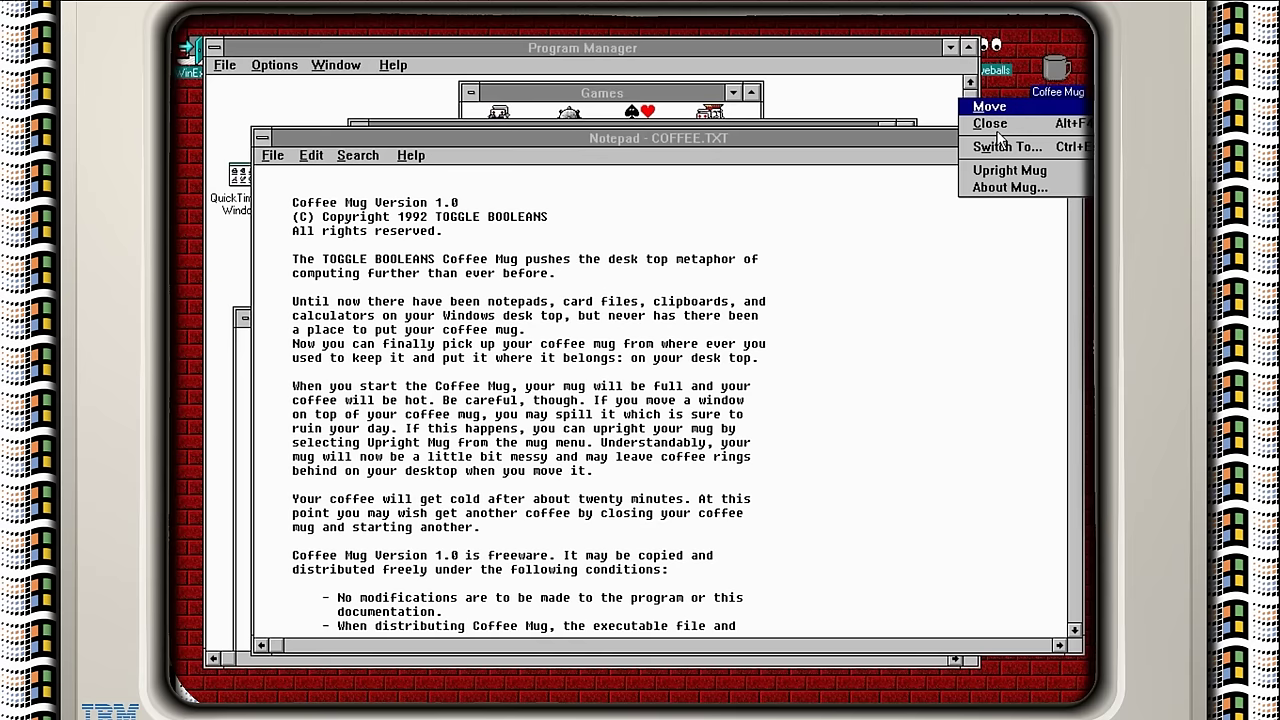
{"action": "left_click", "coordinate": [1012, 106]}
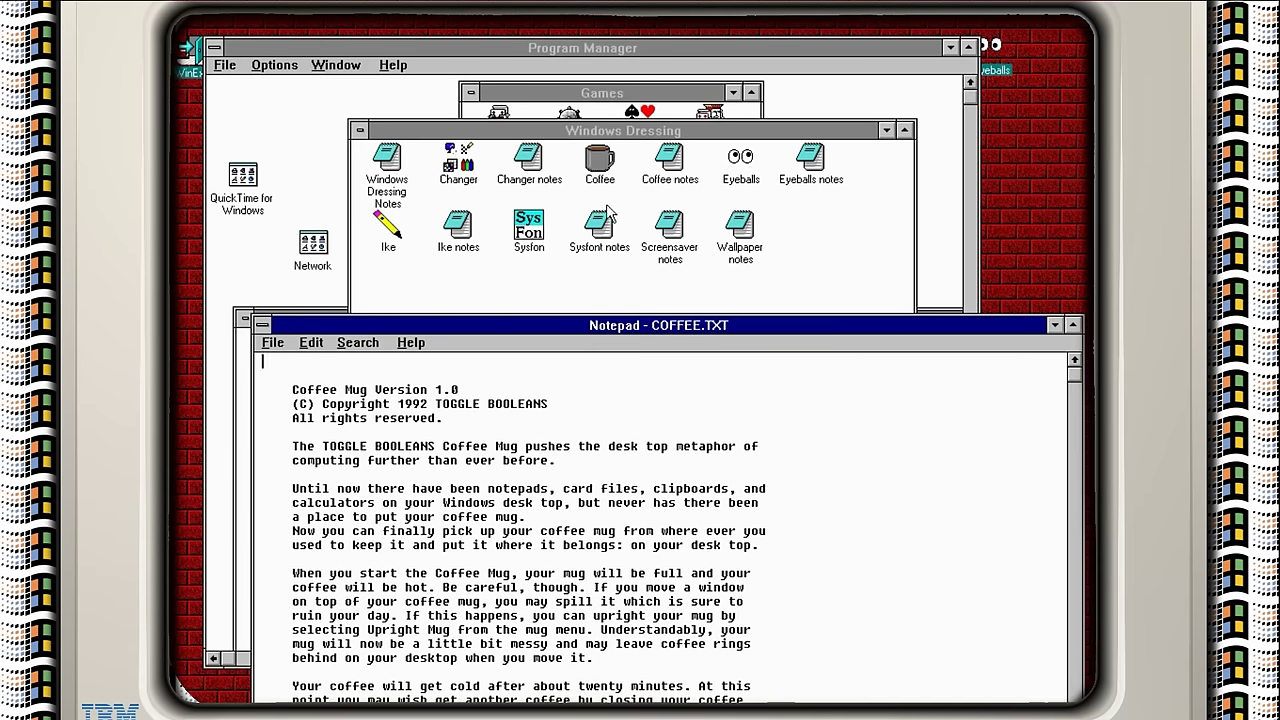
- Launch a new Coffee Mug at the desktop's right side and move the notes window over it
{"action": "left_click", "coordinate": [598, 162]}
{"action": "double_click", "coordinate": [598, 163]}
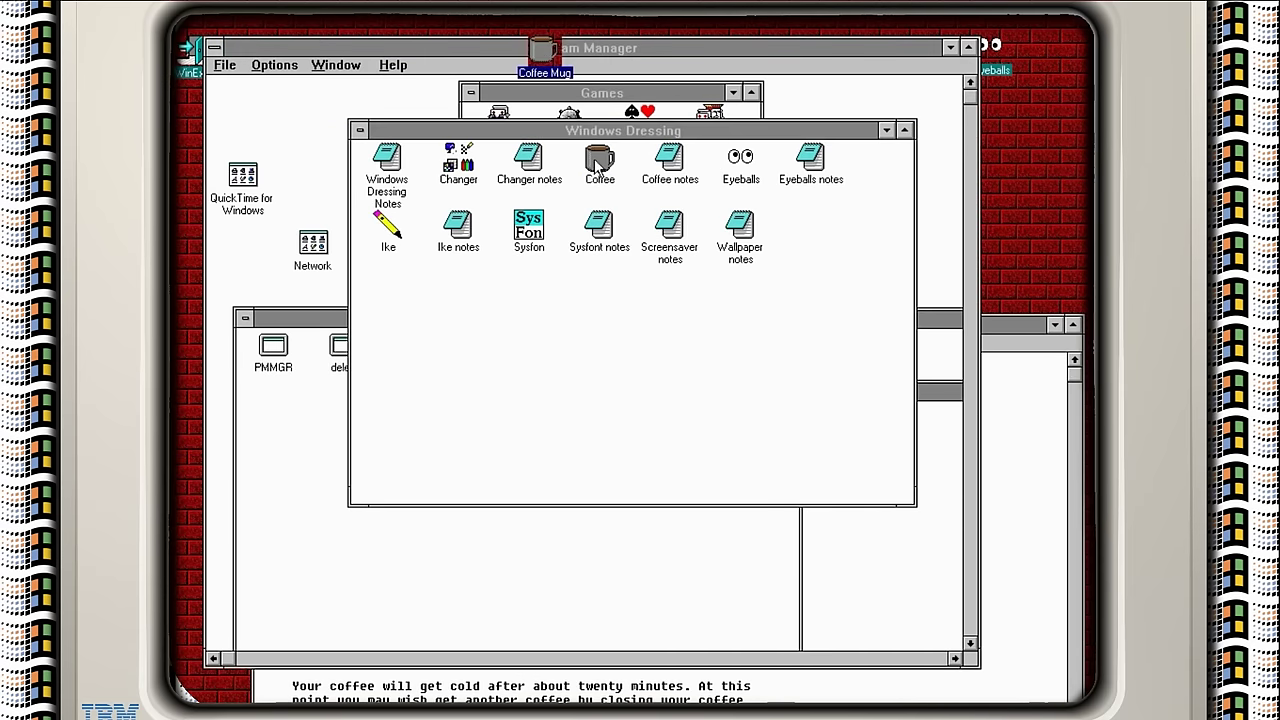
{"action": "left_click_drag", "start_coordinate": [570, 40], "coordinate": [1059, 101]}
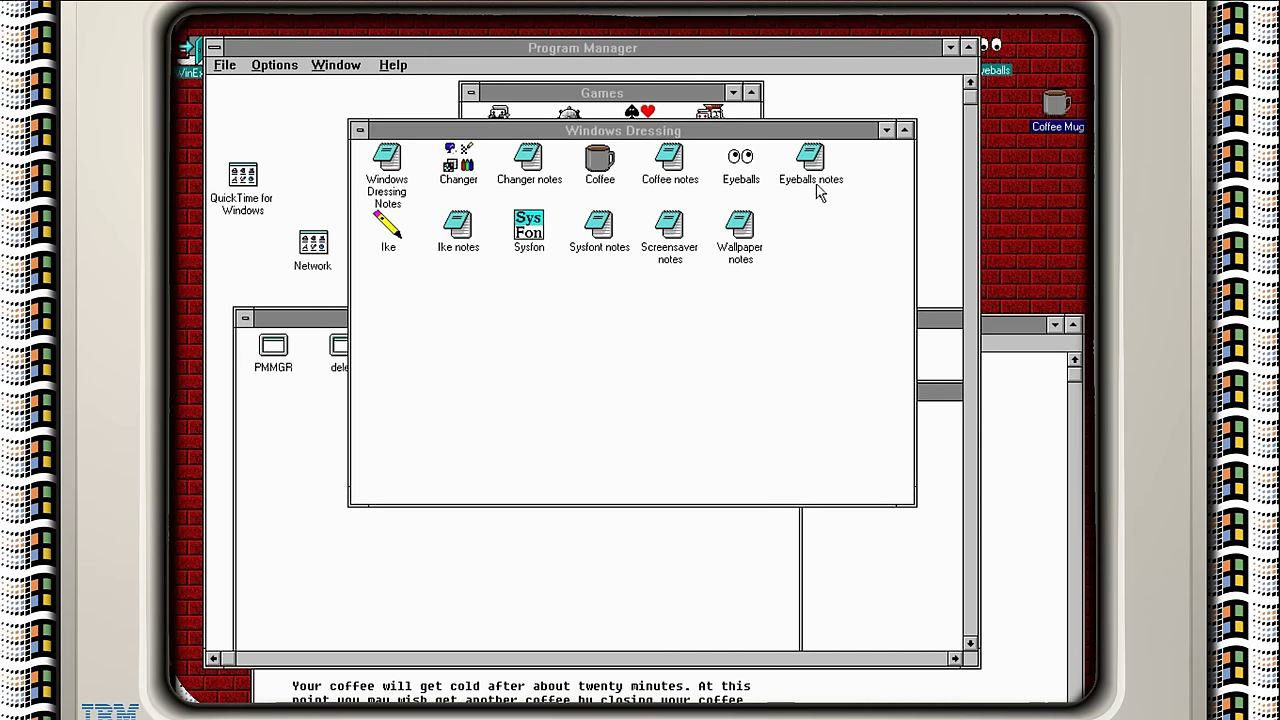
{"action": "left_click", "coordinate": [1003, 332]}
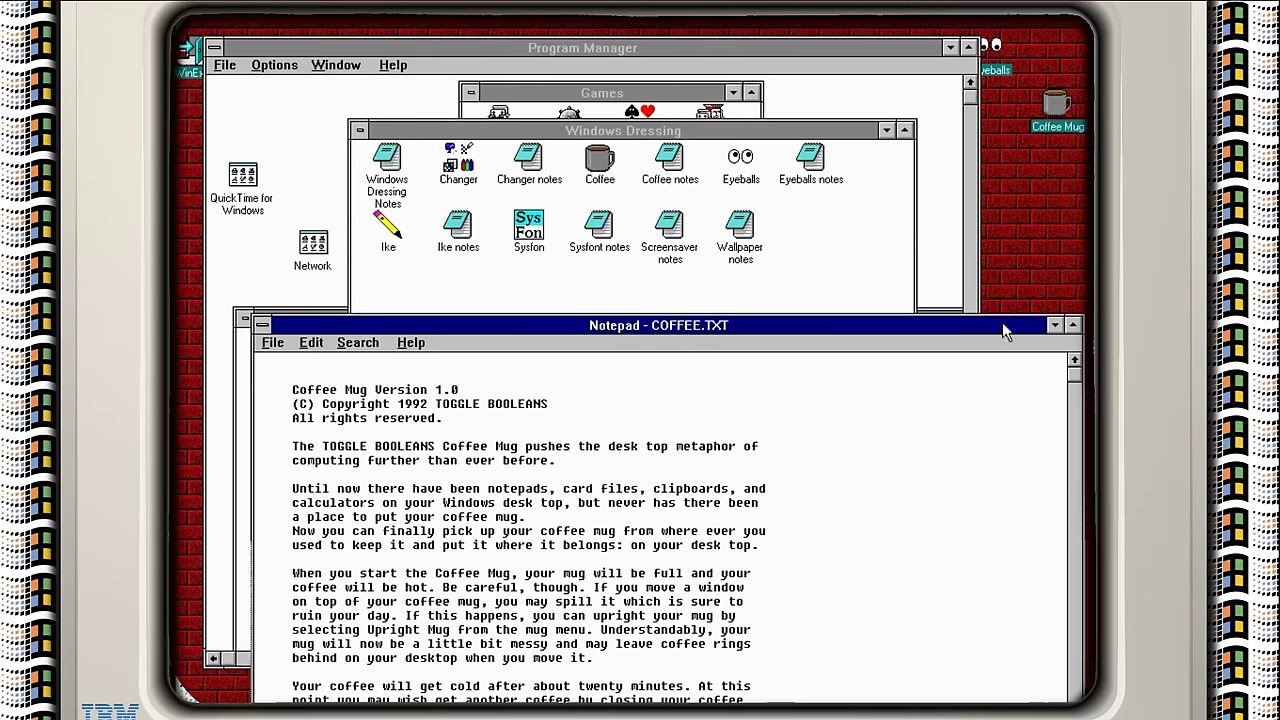
{"action": "left_click_drag", "start_coordinate": [1002, 328], "coordinate": [997, 156]}
- Check the spilled mug's options, then exit Notepad to close COFFEE.TXT
{"action": "left_click", "coordinate": [1060, 118]}
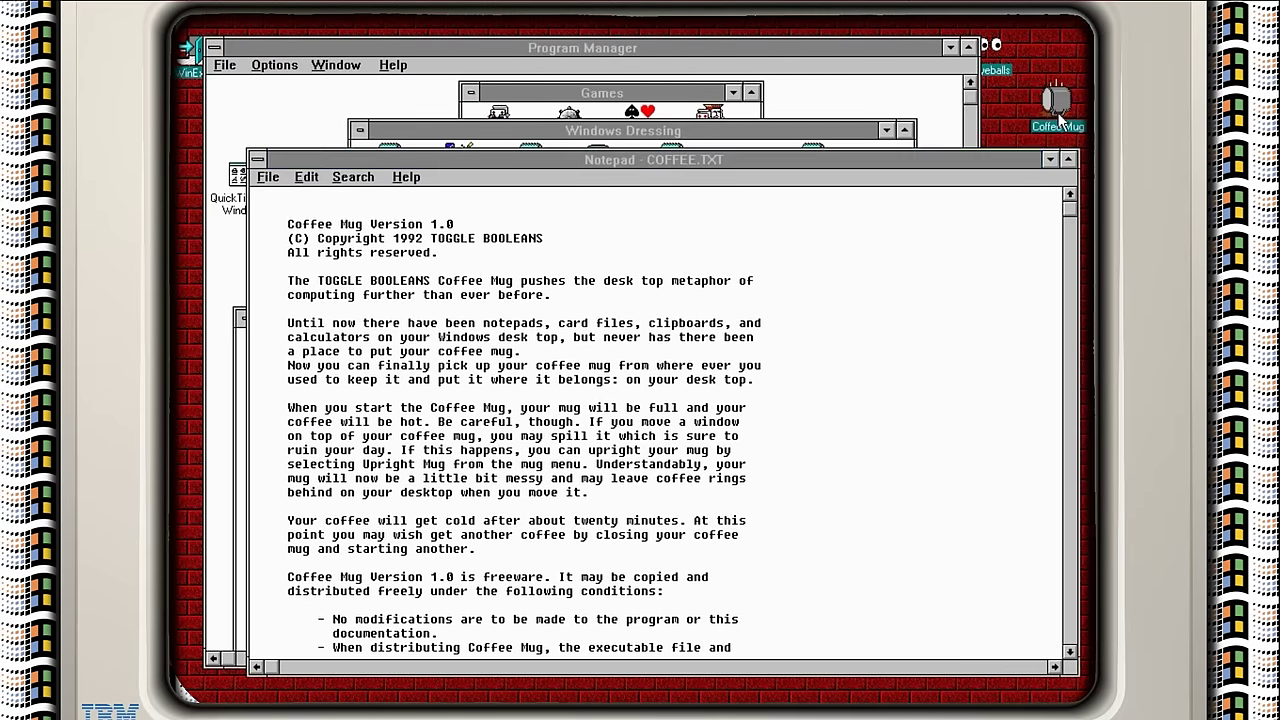
{"action": "left_click", "coordinate": [857, 163]}
{"action": "left_click_drag", "start_coordinate": [857, 163], "coordinate": [857, 166]}
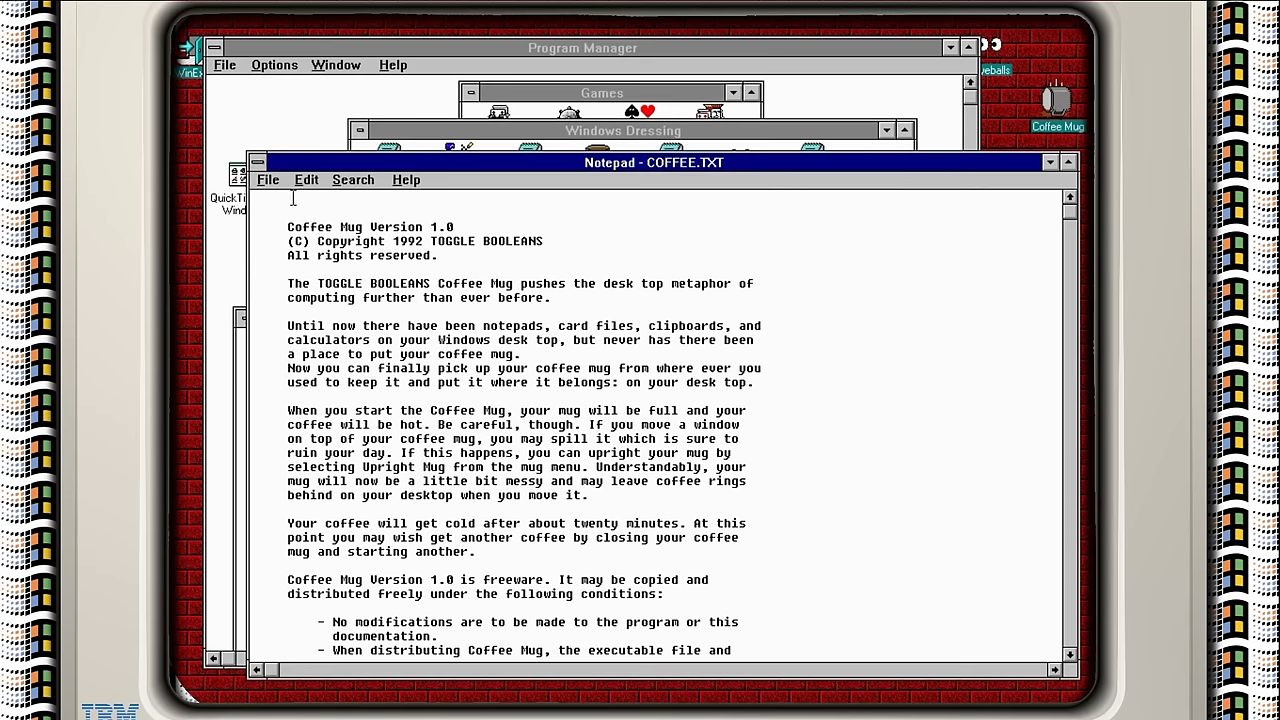
{"action": "left_click", "coordinate": [268, 180]}
{"action": "left_click", "coordinate": [277, 322]}
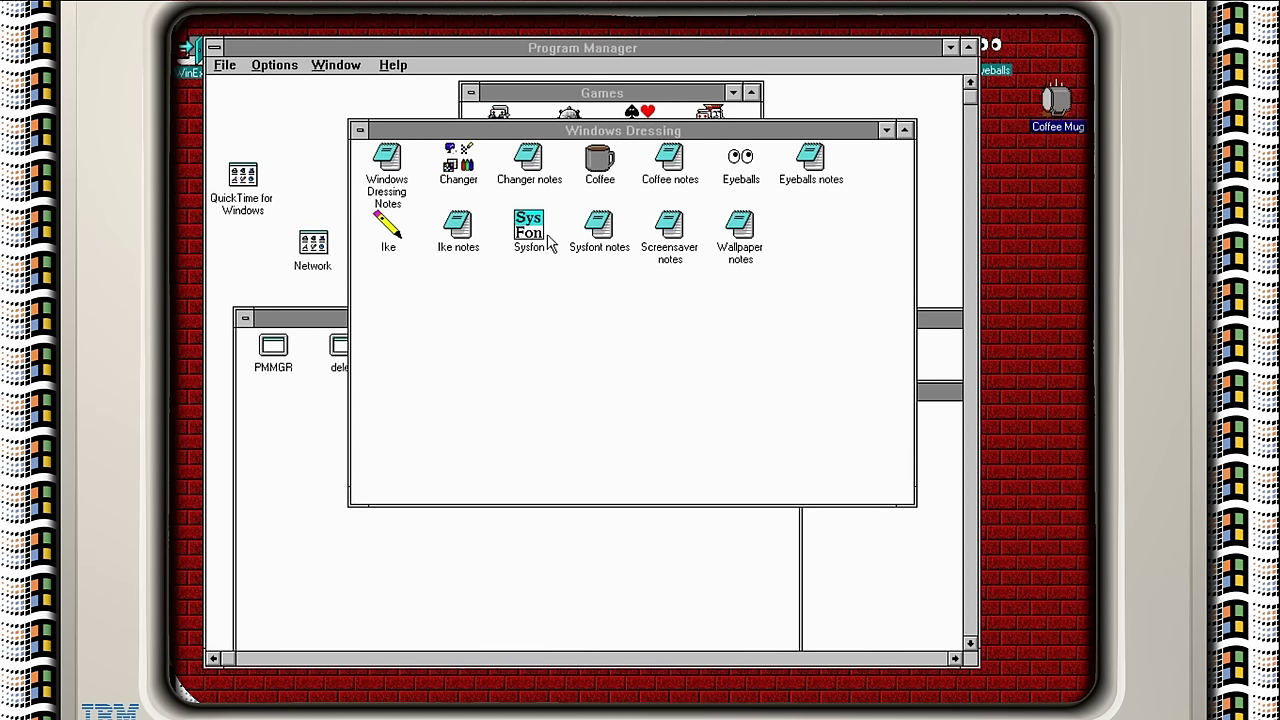
- Launch Ike, load clip.ico and scatter green and dark green pixels across it
{"action": "double_click", "coordinate": [387, 229]}
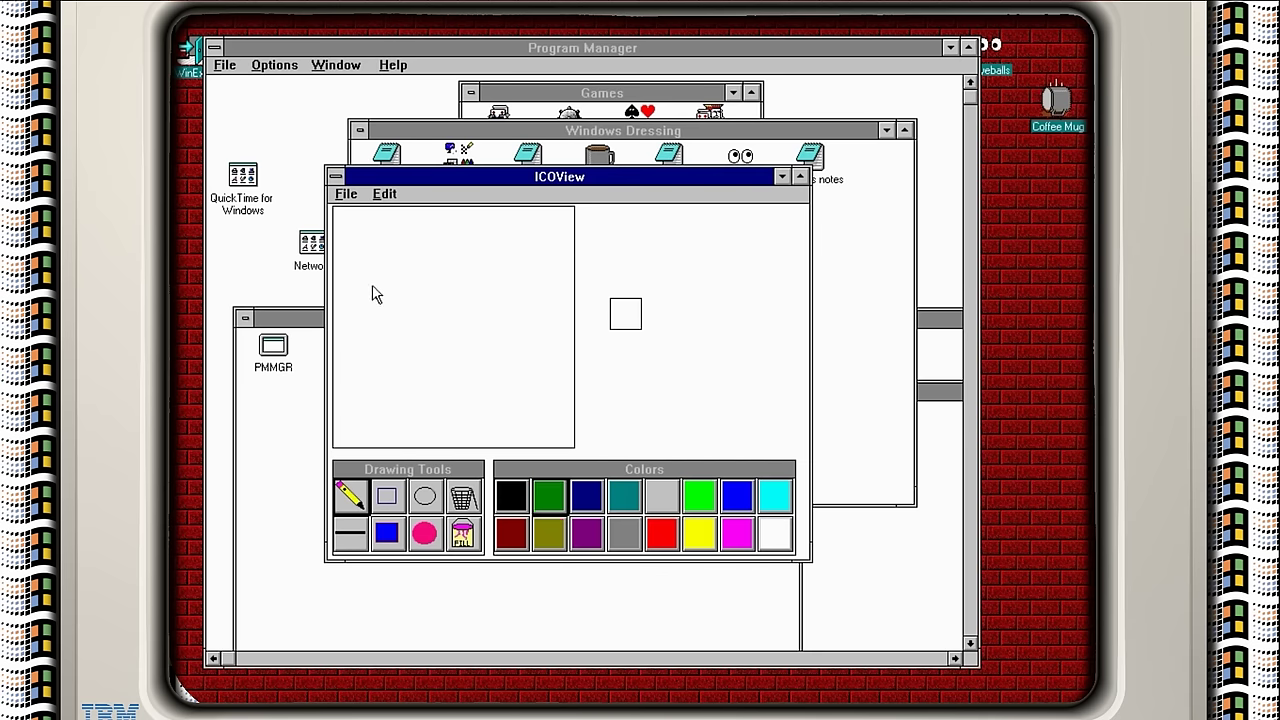
{"action": "left_click", "coordinate": [349, 197]}
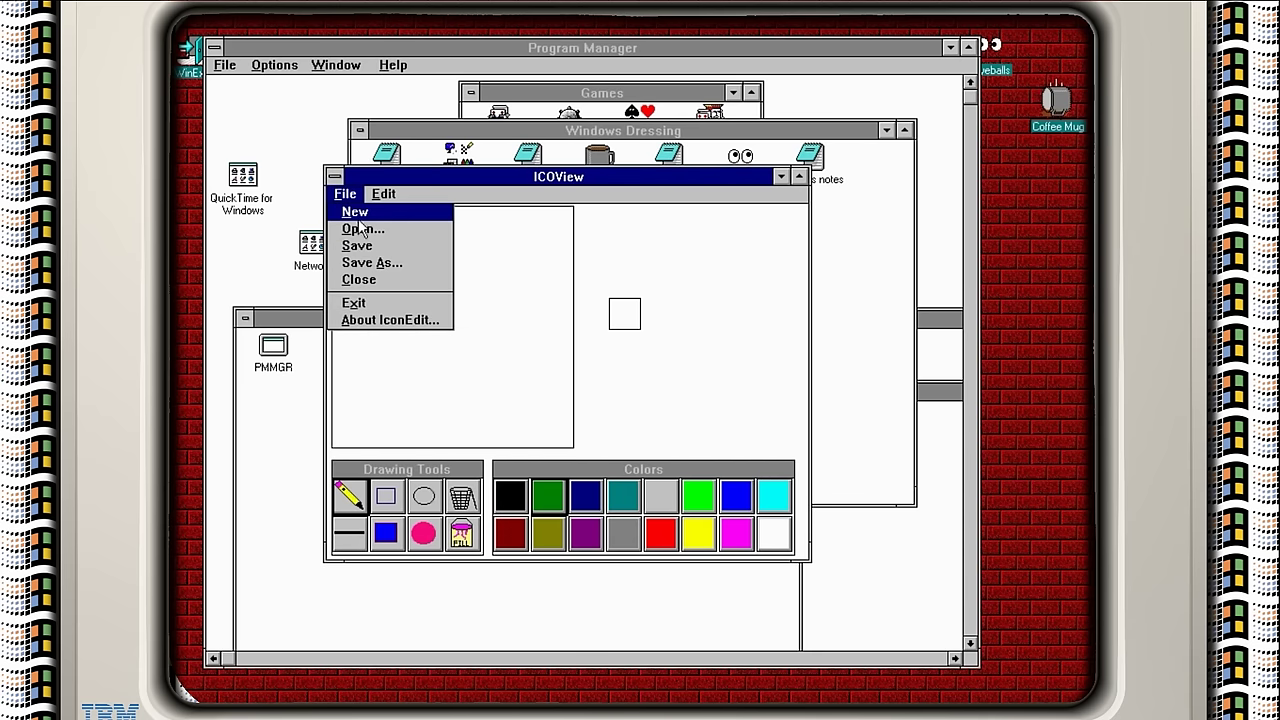
{"action": "left_click", "coordinate": [360, 228]}
{"action": "double_click", "coordinate": [545, 402]}
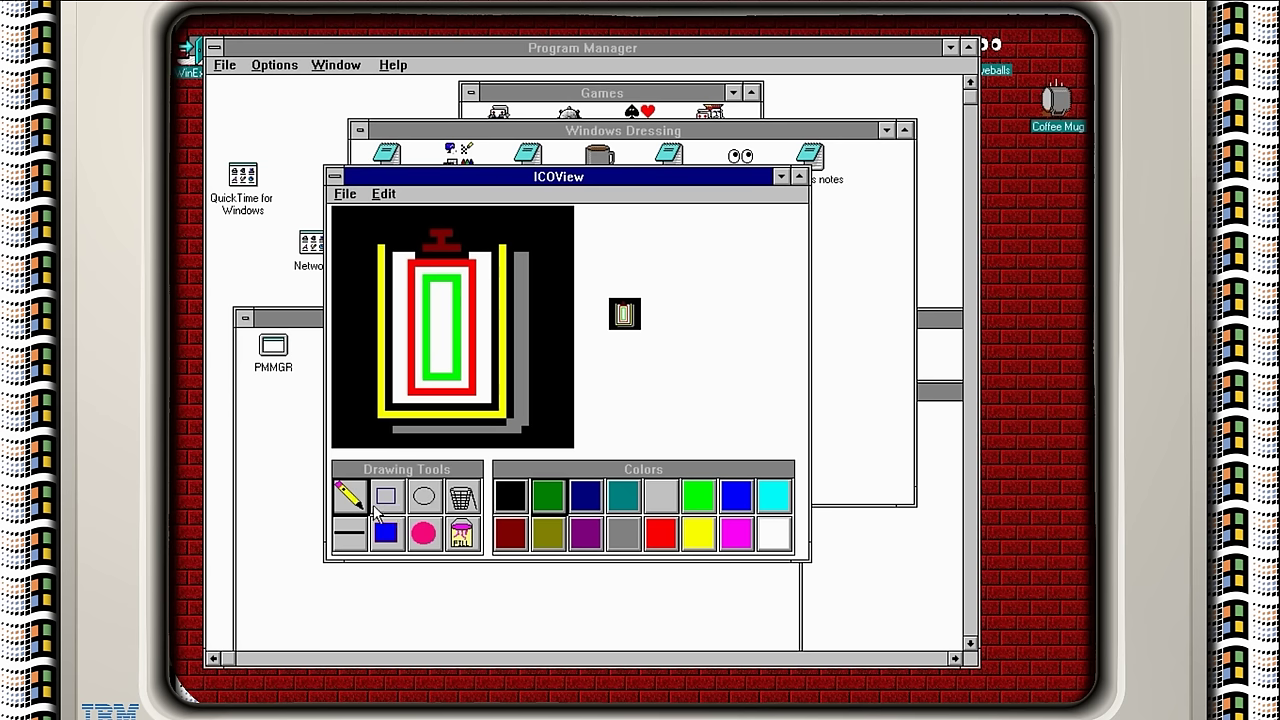
{"action": "mouse_move", "coordinate": [413, 418]}
{"action": "left_mouse_down"}
{"action": "mouse_move", "coordinate": [336, 357]}
{"action": "mouse_move", "coordinate": [482, 421]}
{"action": "mouse_move", "coordinate": [555, 271]}
{"action": "mouse_move", "coordinate": [525, 303]}
{"action": "left_mouse_up"}
{"action": "mouse_move", "coordinate": [385, 282]}
{"action": "left_mouse_down"}
{"action": "mouse_move", "coordinate": [455, 381]}
{"action": "mouse_move", "coordinate": [454, 341]}
{"action": "mouse_move", "coordinate": [571, 357]}
{"action": "left_mouse_up"}
{"action": "left_click", "coordinate": [454, 325]}
- Save the edited clip icon and close ICOView
{"action": "left_click", "coordinate": [345, 193]}
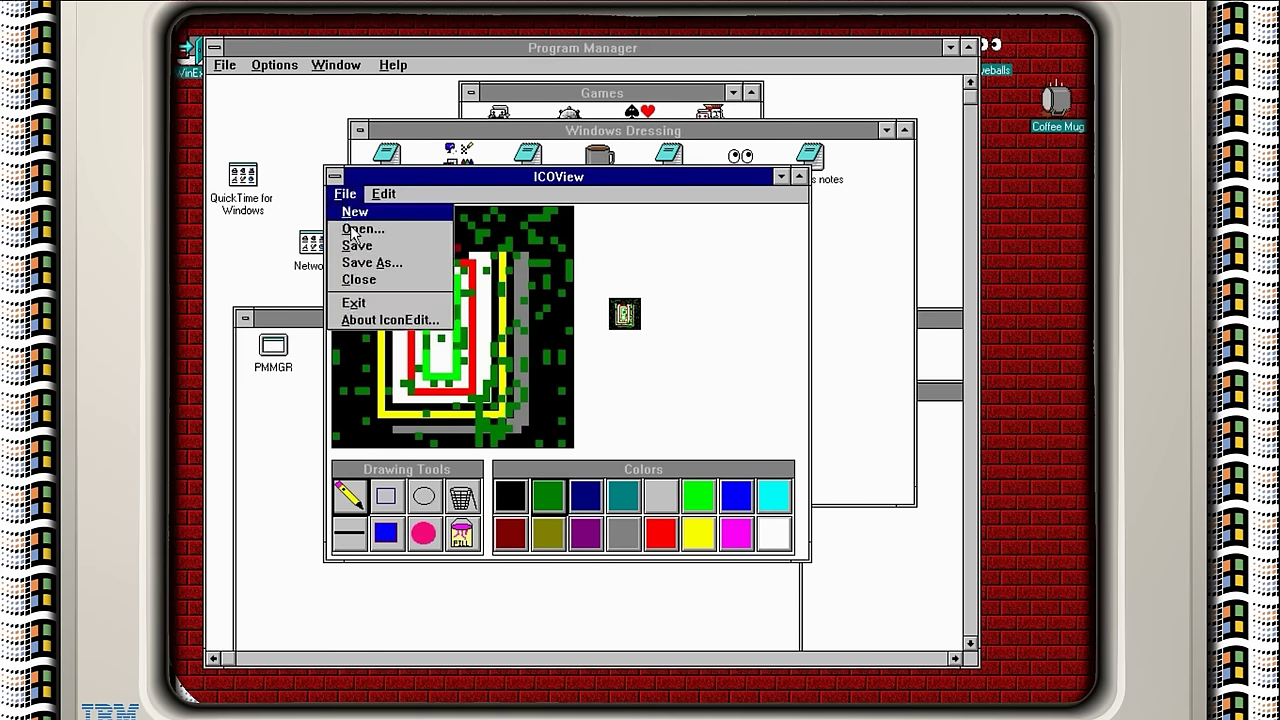
{"action": "left_click", "coordinate": [364, 244]}
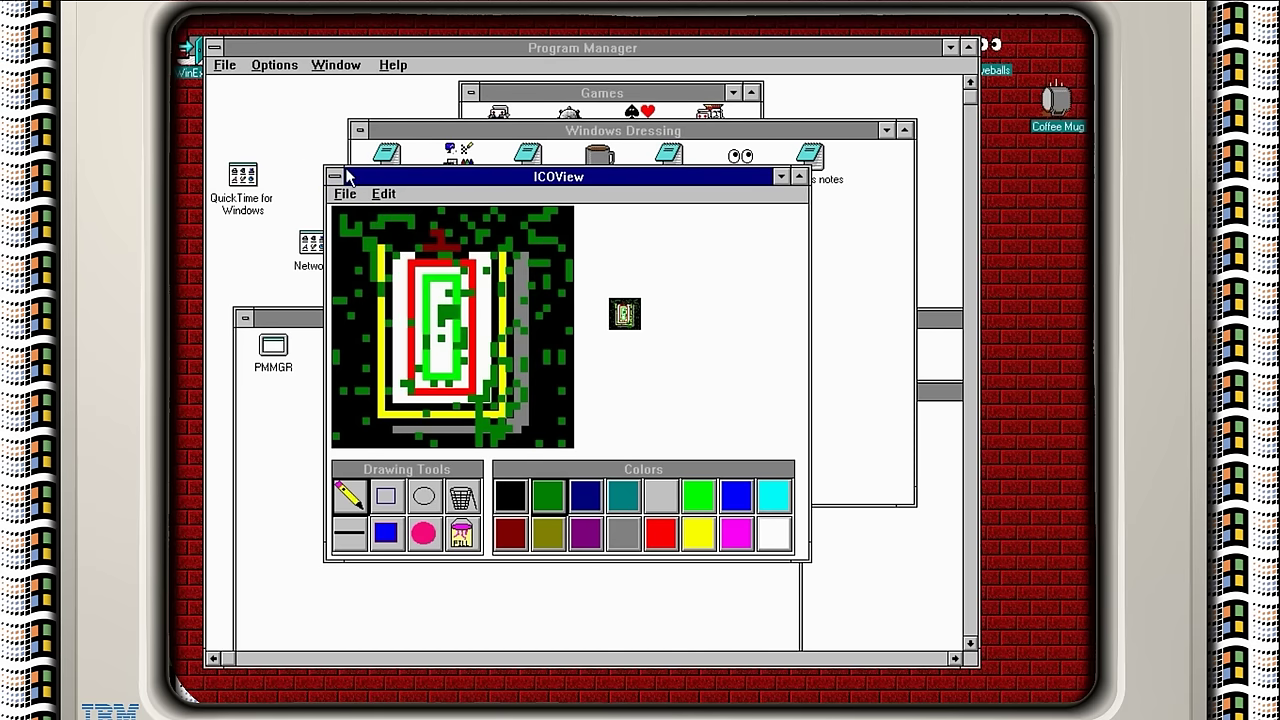
{"action": "left_click", "coordinate": [336, 176]}
- Close ICOView, start SysFon and generate a system font from Wingdings, accepting the character-set warning
{"action": "left_click", "coordinate": [358, 285]}
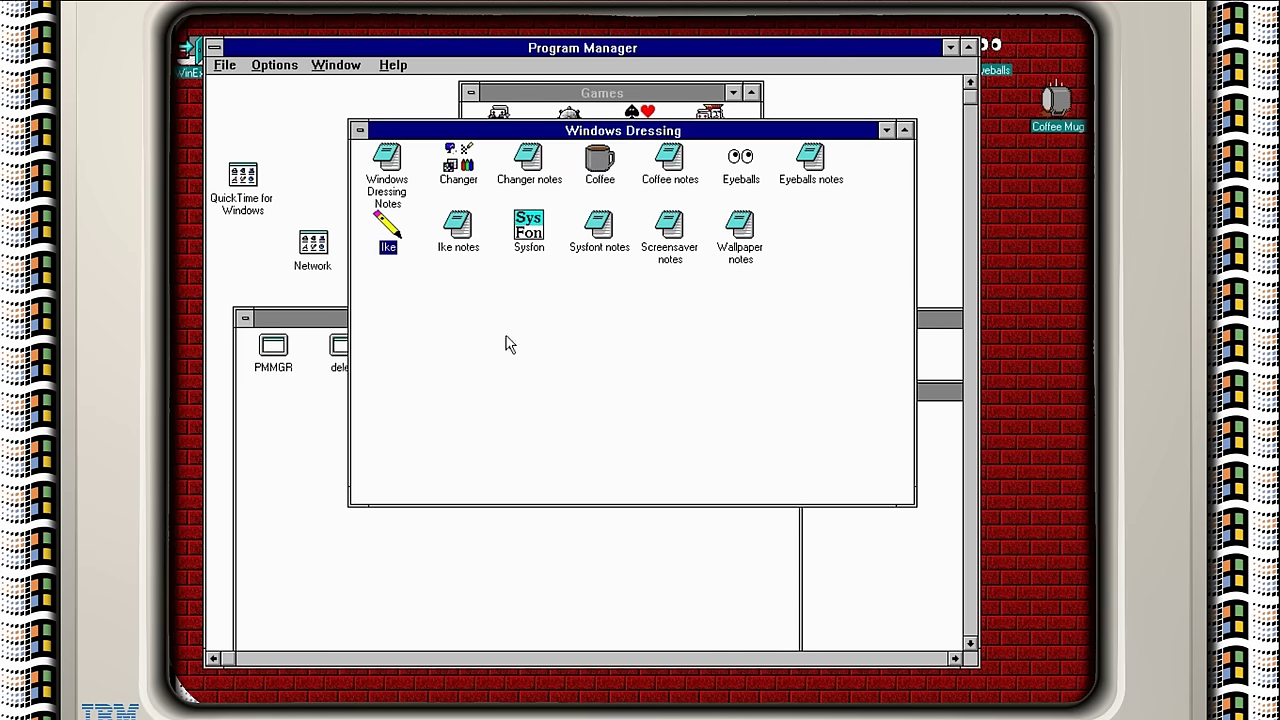
{"action": "double_click", "coordinate": [528, 226]}
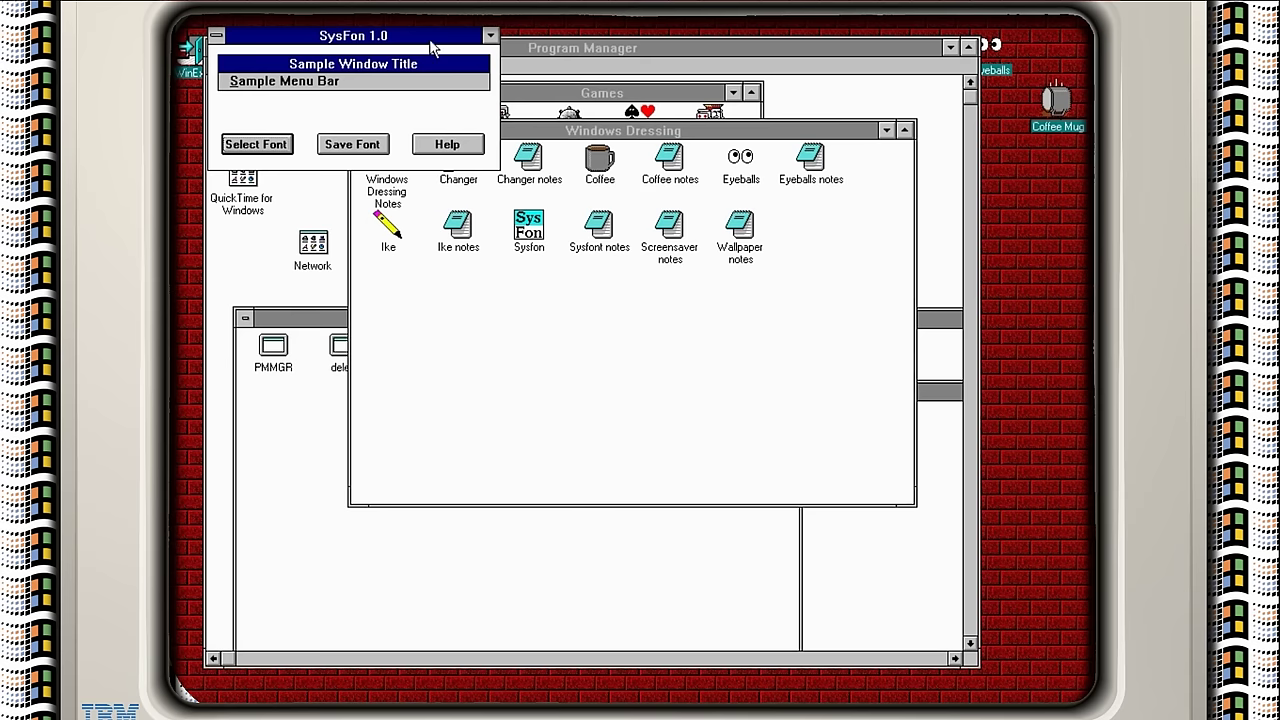
{"action": "left_click_drag", "start_coordinate": [429, 40], "coordinate": [697, 296]}
{"action": "left_click", "coordinate": [510, 396]}
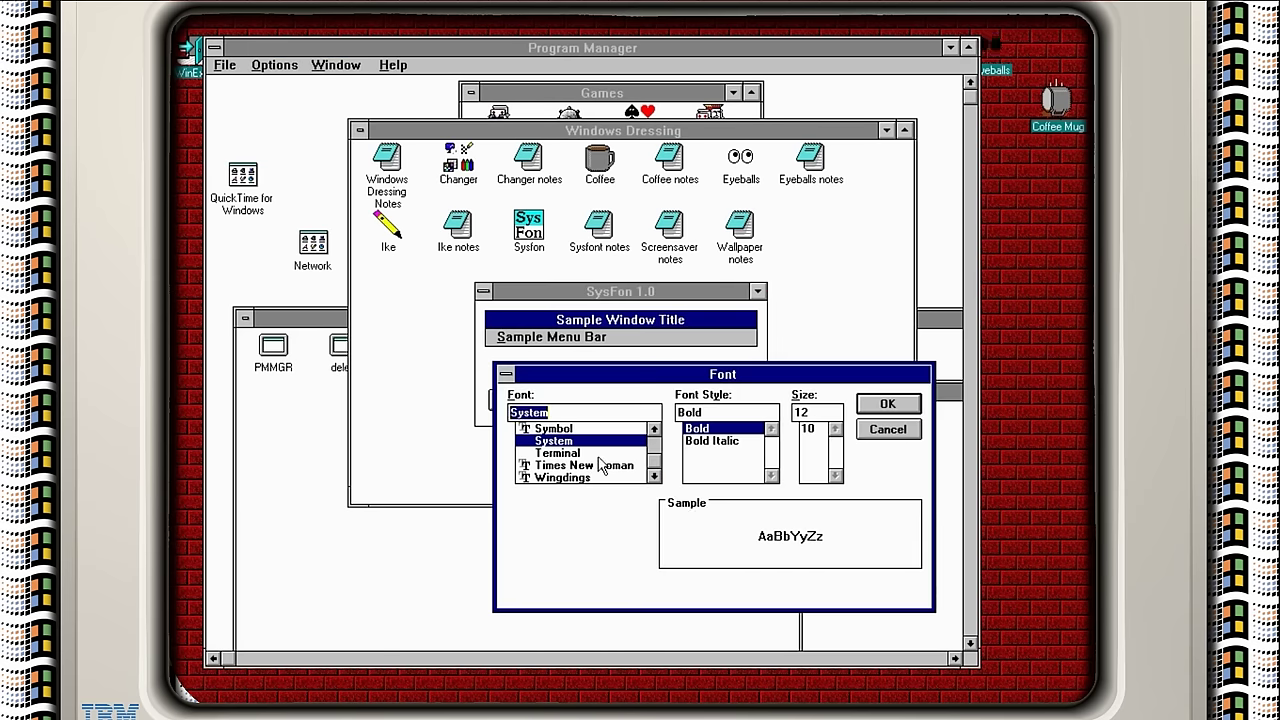
{"action": "left_click", "coordinate": [602, 455]}
{"action": "left_click", "coordinate": [603, 467]}
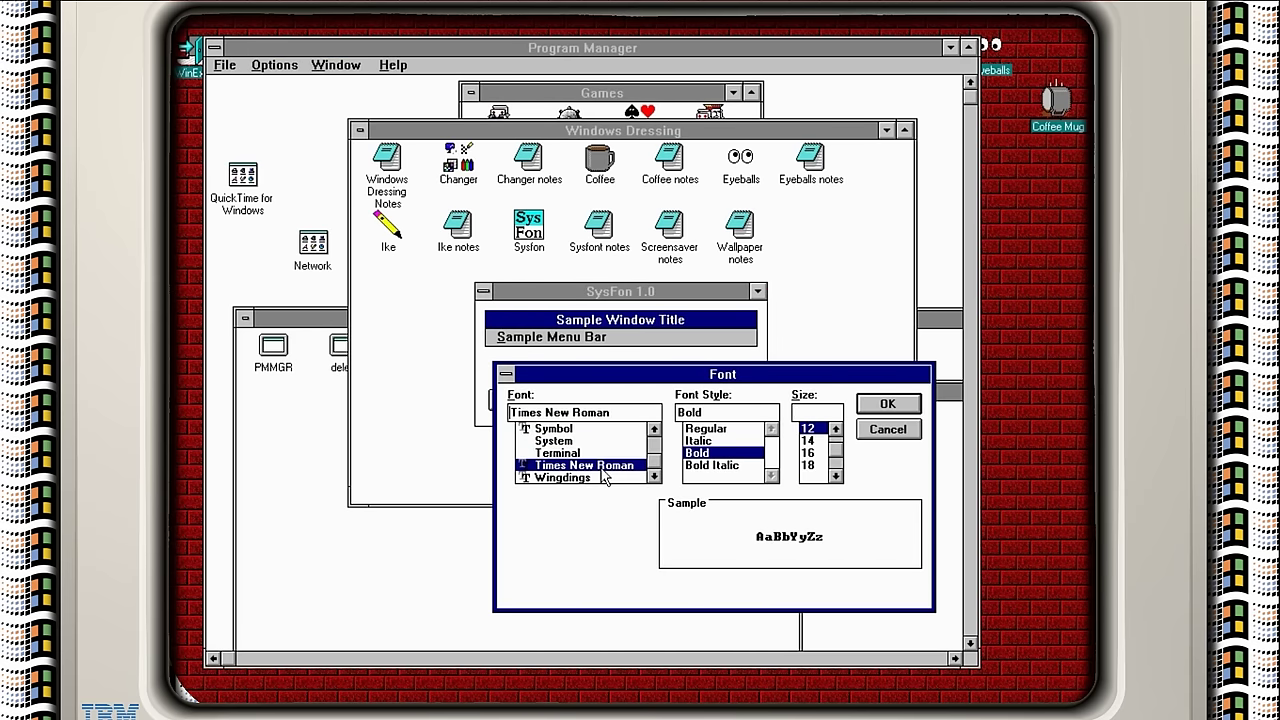
{"action": "left_click", "coordinate": [598, 478]}
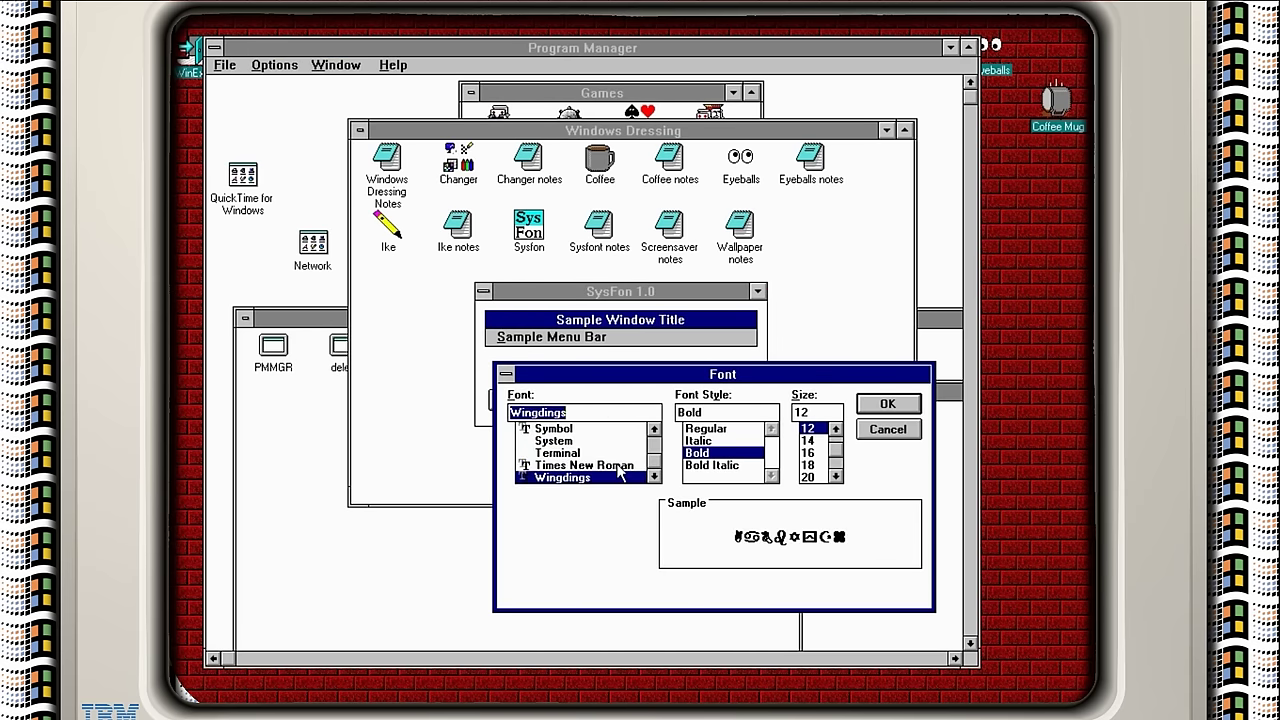
{"action": "left_click", "coordinate": [900, 406]}
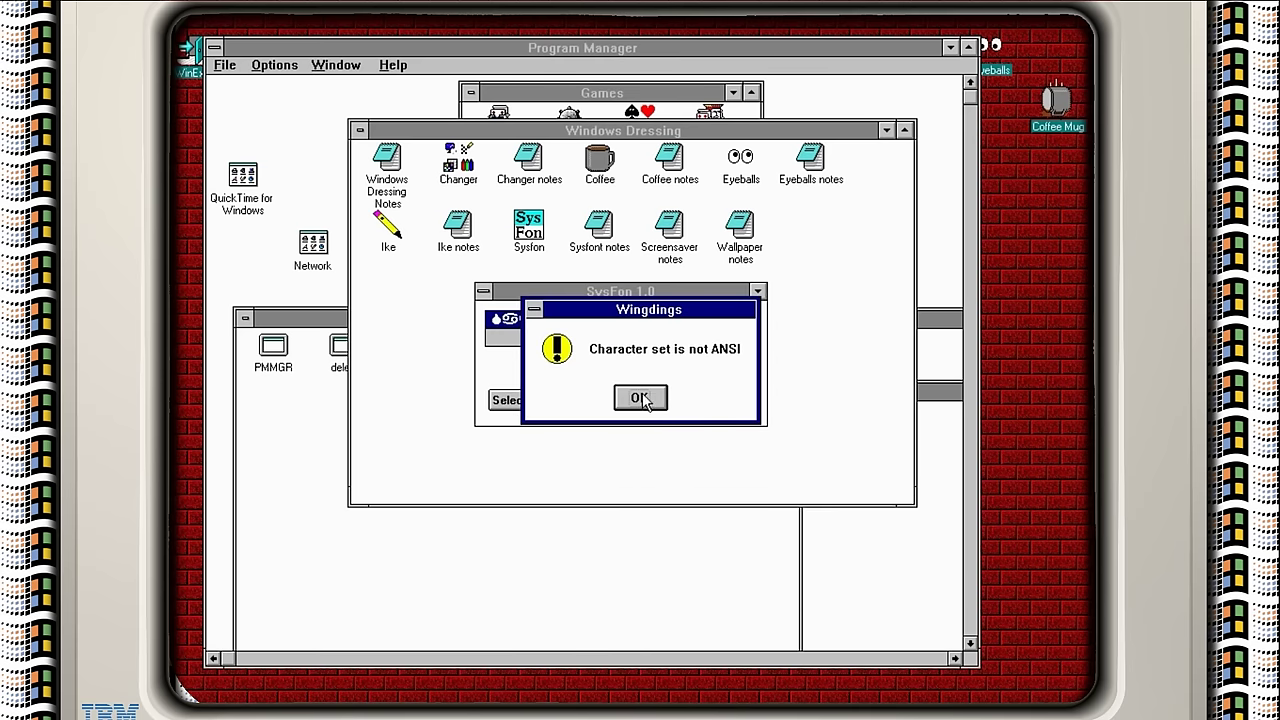
{"action": "left_click", "coordinate": [641, 399]}
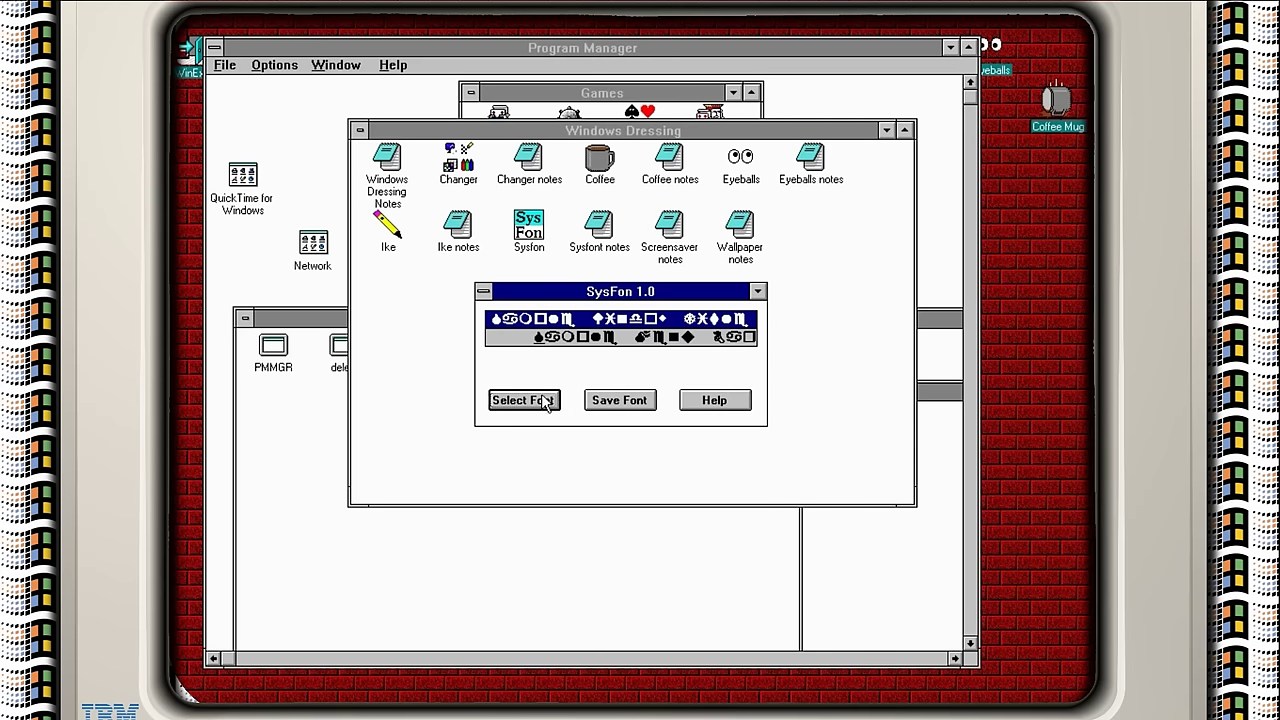
- Save the Wingdings font as BOB.FON, then reselect Wingdings Bold 12 for the system settings
{"action": "left_click", "coordinate": [603, 400]}
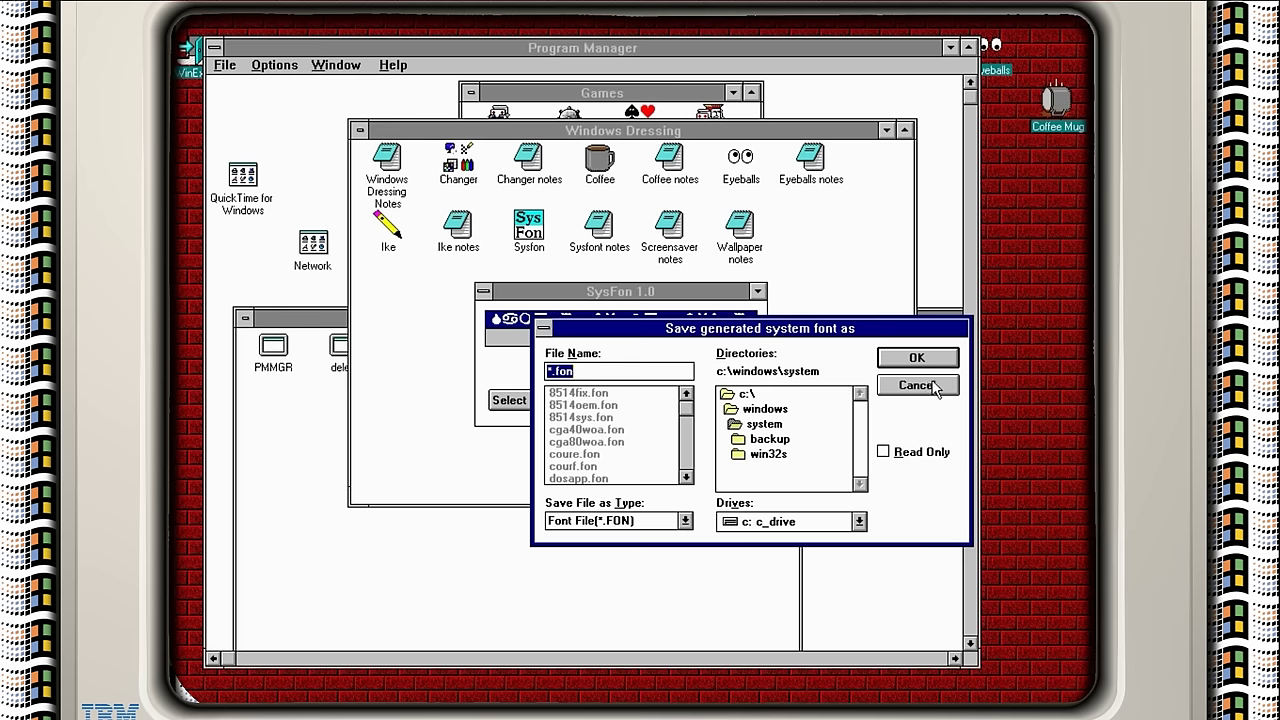
{"action": "type", "text": "bob"}
{"action": "left_click", "coordinate": [920, 357]}
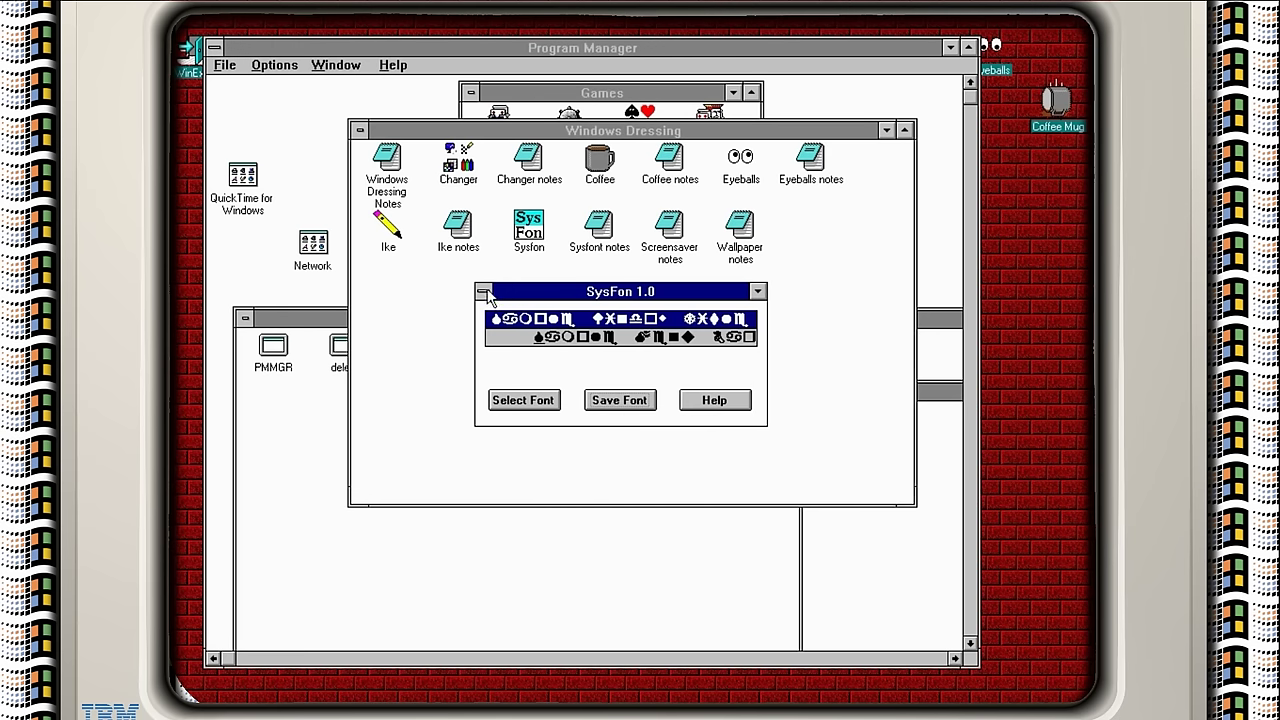
{"action": "left_click", "coordinate": [727, 318]}
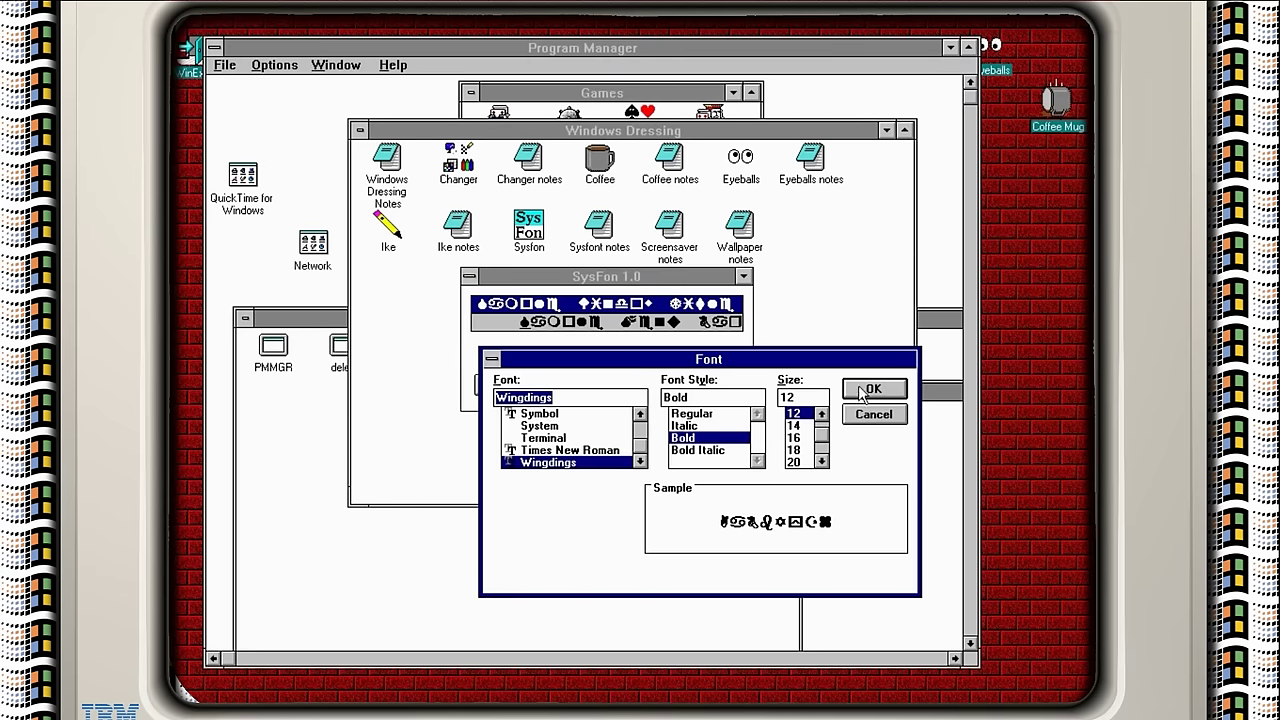
{"action": "left_click", "coordinate": [874, 414]}
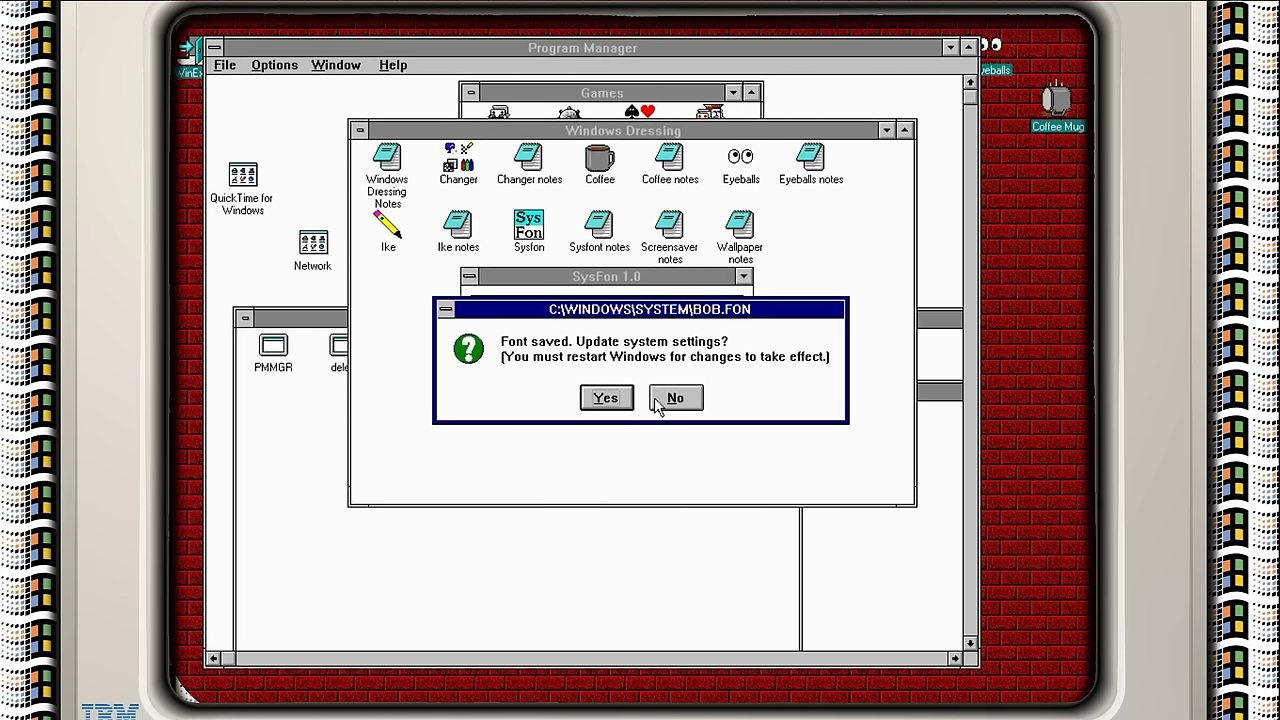
{"action": "left_click", "coordinate": [606, 398]}
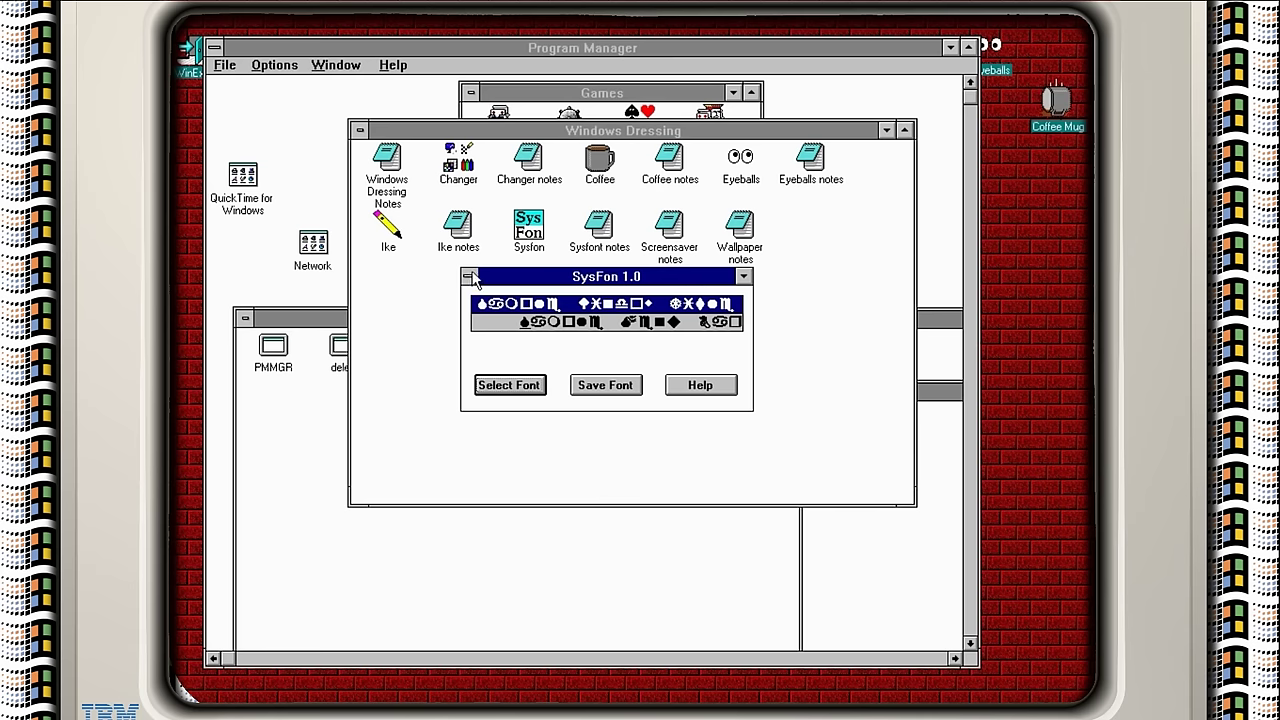
- Dismiss the font choice without changes and close SysFon
{"action": "left_click", "coordinate": [506, 389]}
{"action": "left_click", "coordinate": [874, 414]}
{"action": "left_click", "coordinate": [469, 276]}
{"action": "left_click", "coordinate": [500, 385]}
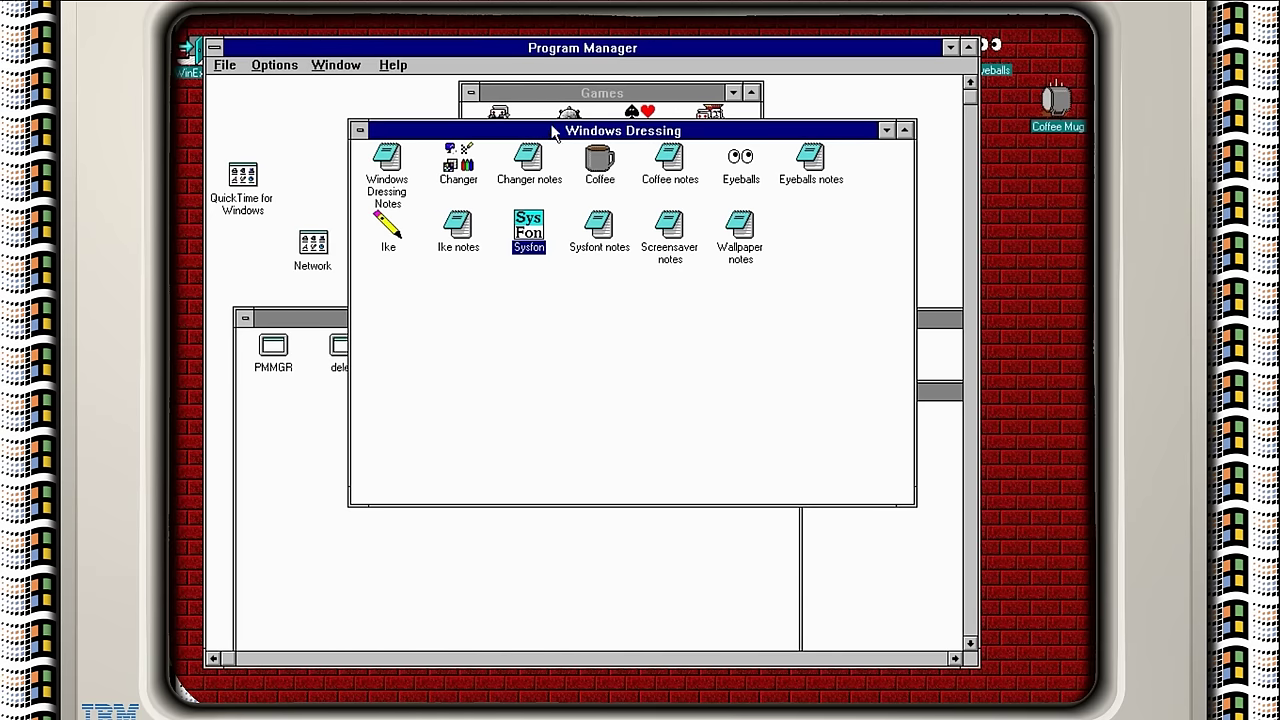
- Minimize the Windows Dressing group, then open Control Panel's Desktop settings from the Main group
{"action": "left_click_drag", "start_coordinate": [551, 132], "coordinate": [568, 224]}
{"action": "left_click", "coordinate": [326, 450]}
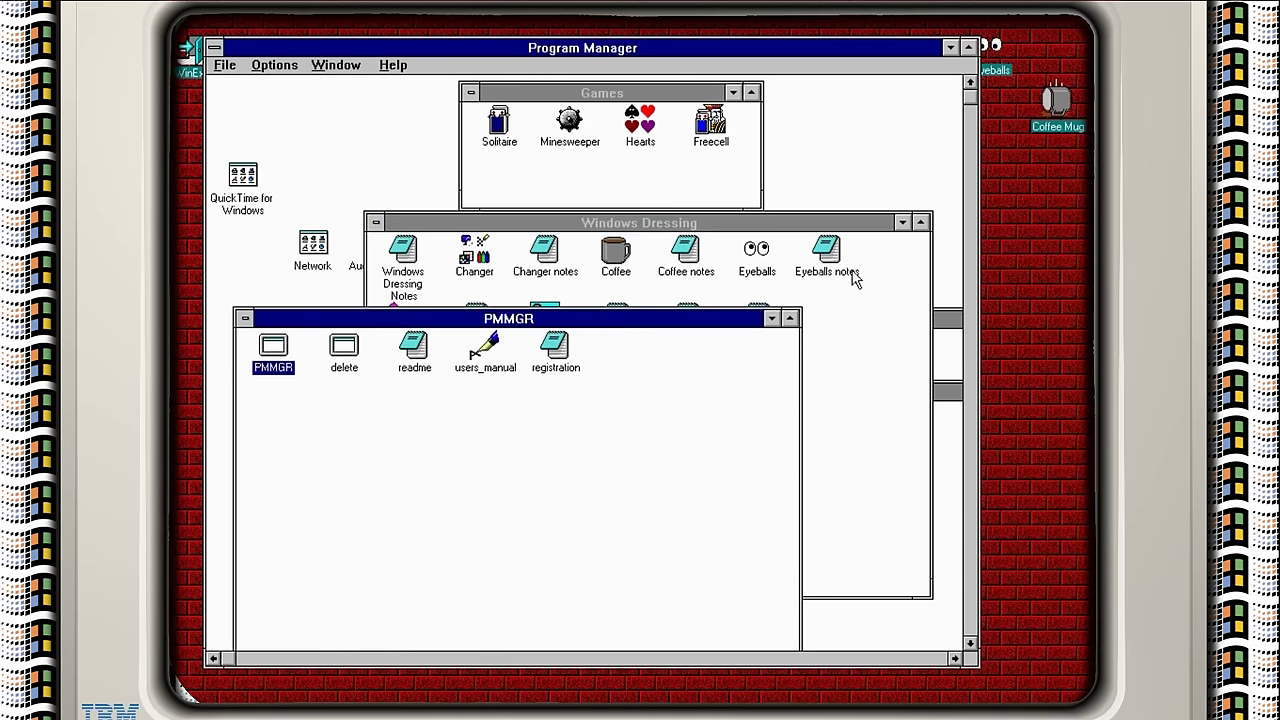
{"action": "left_click", "coordinate": [902, 222]}
{"action": "left_click", "coordinate": [872, 400]}
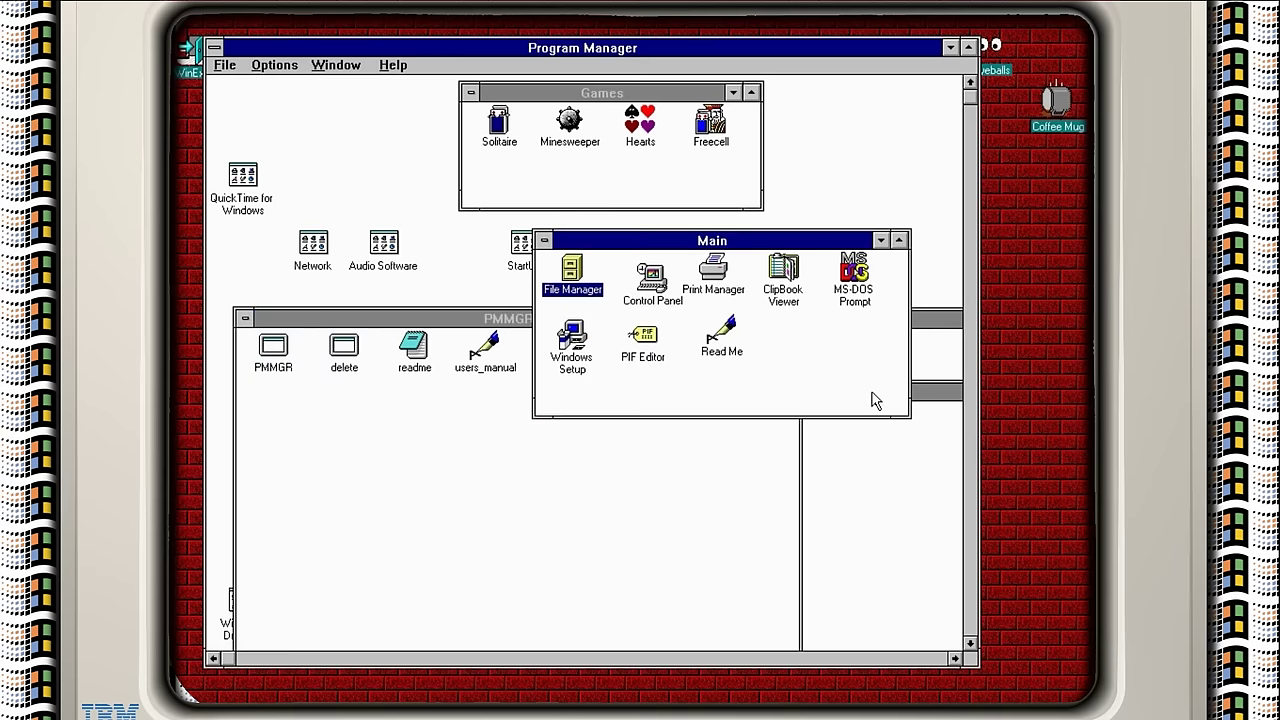
{"action": "double_click", "coordinate": [657, 294]}
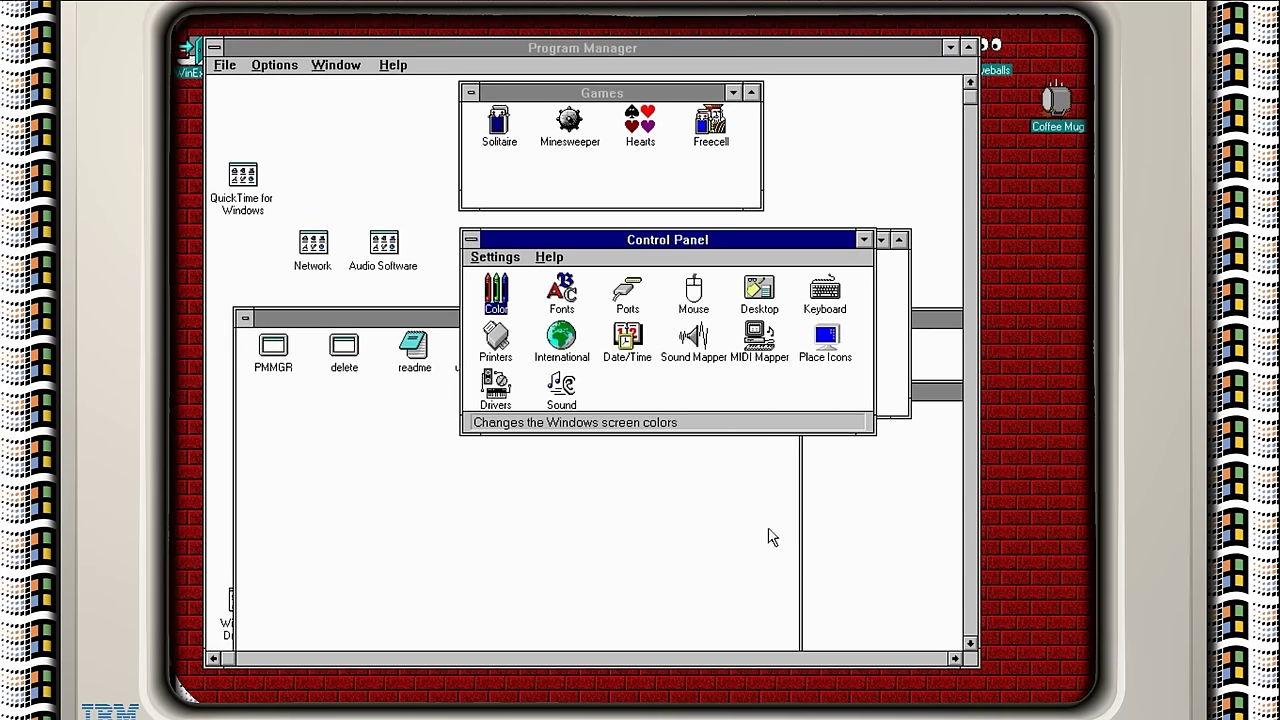
{"action": "double_click", "coordinate": [770, 296]}
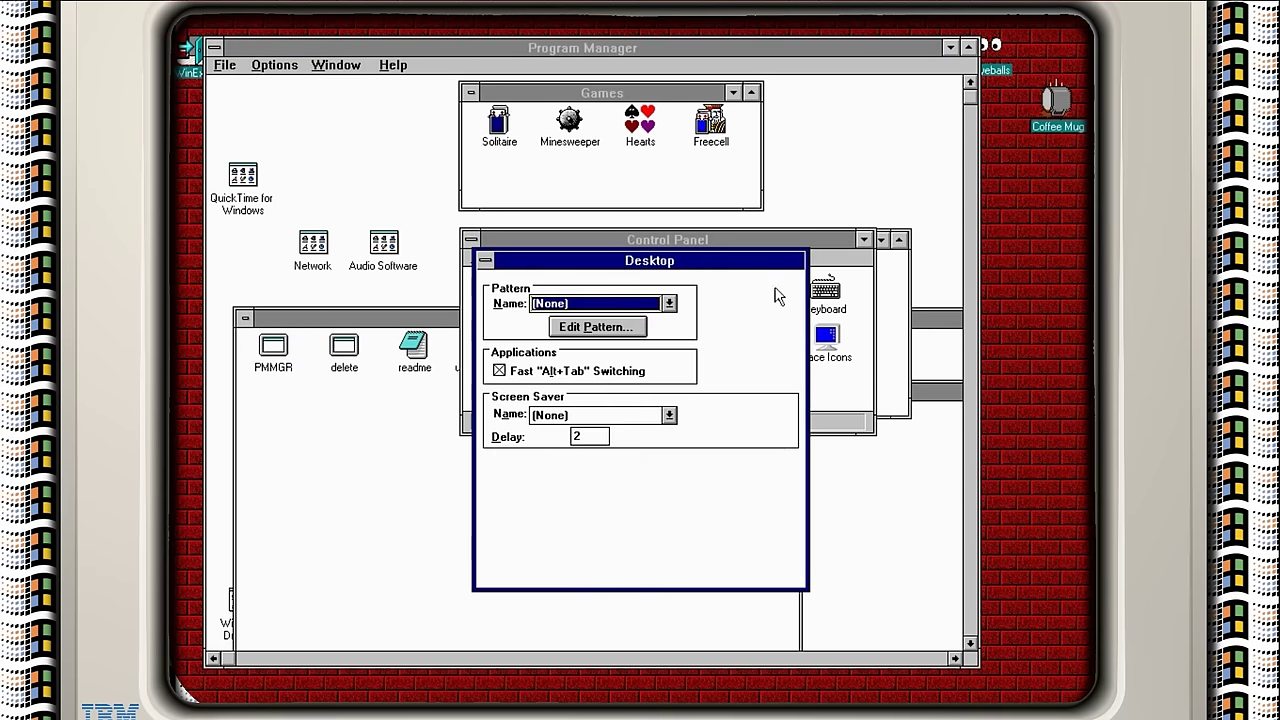
{"action": "left_click_drag", "start_coordinate": [676, 263], "coordinate": [686, 178]}
{"action": "left_click", "coordinate": [678, 218]}
- Keep the pattern at None and apply rainbow.bmp as the wallpaper
{"action": "left_click", "coordinate": [678, 218]}
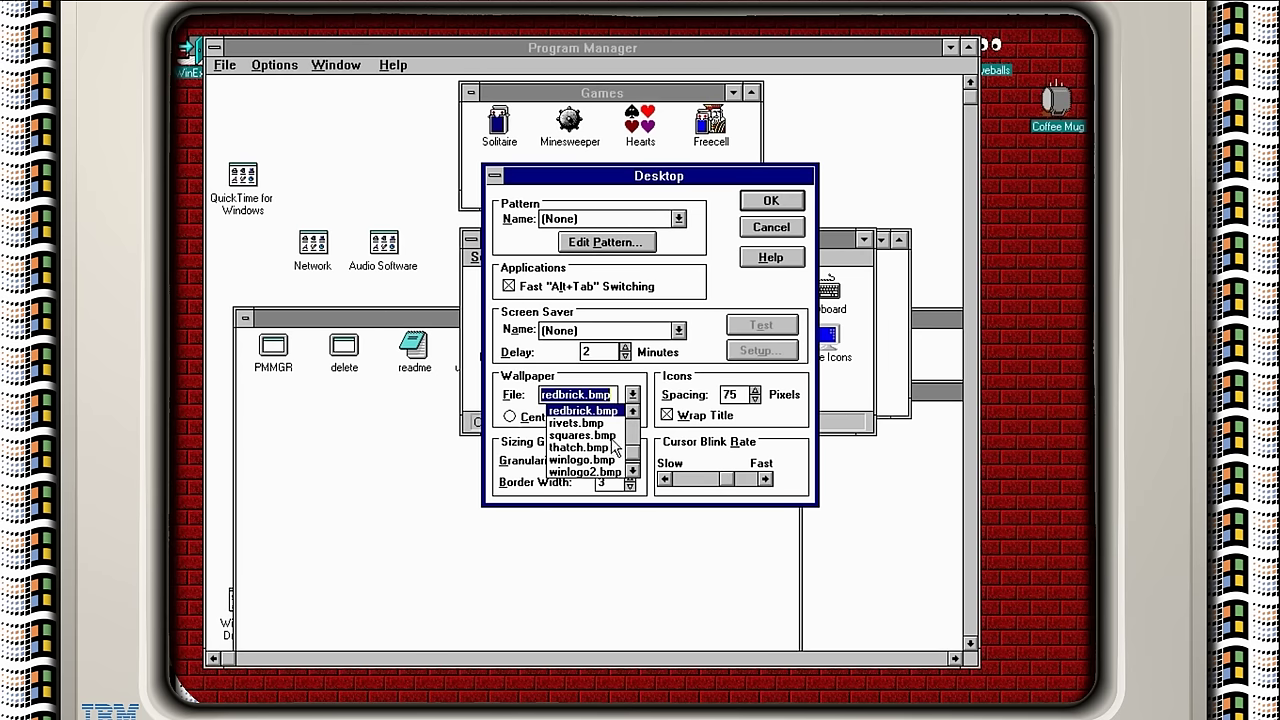
{"action": "left_click", "coordinate": [633, 412]}
{"action": "left_click", "coordinate": [617, 438]}
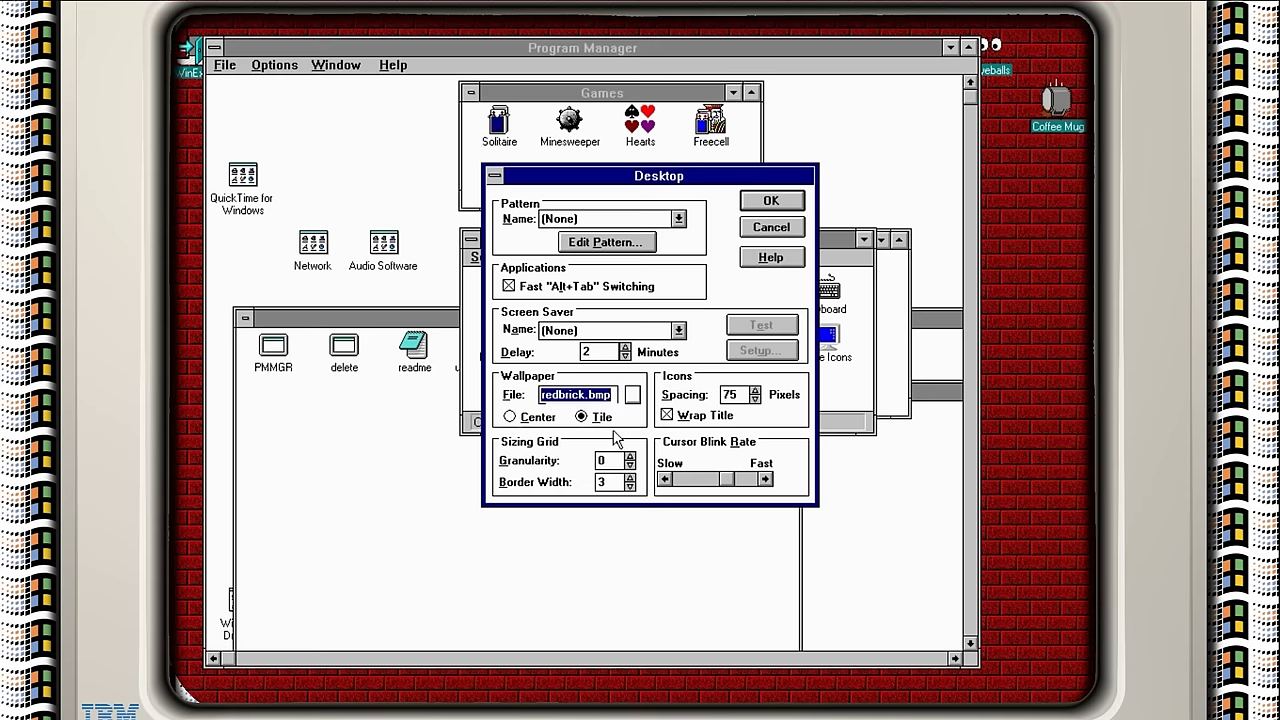
{"action": "left_click", "coordinate": [771, 200]}
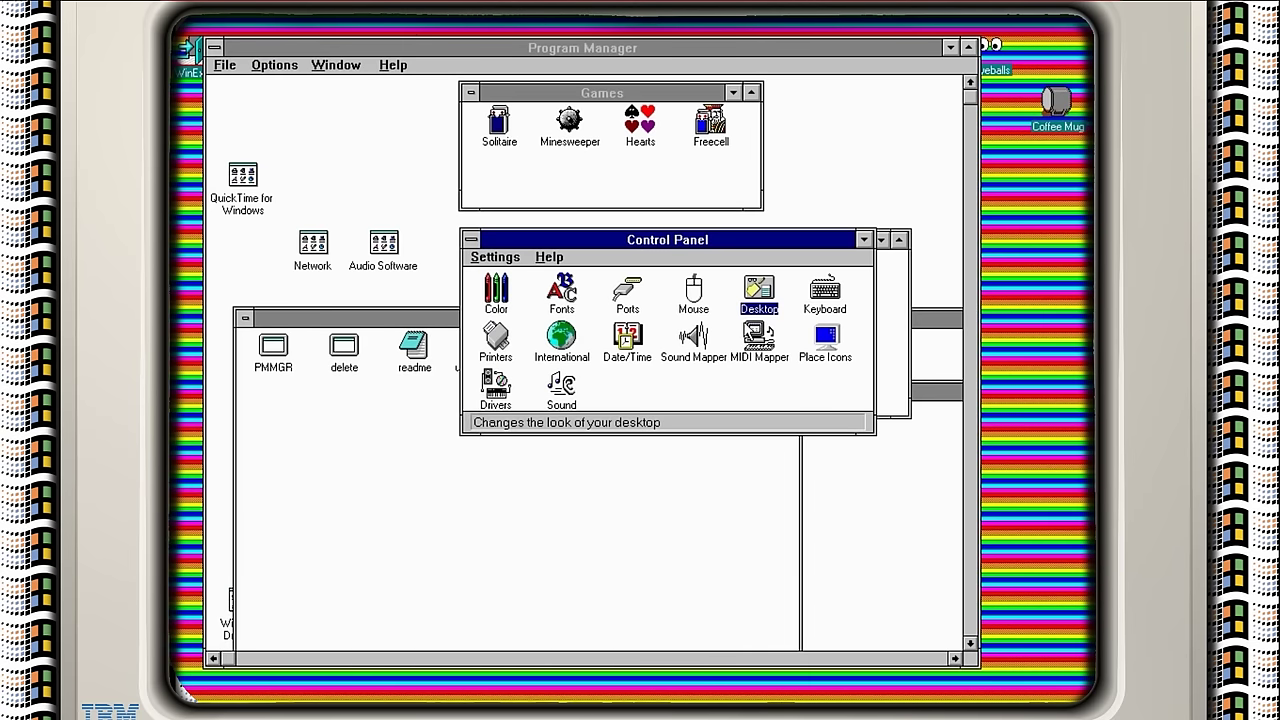
- Apply honey.bmp as the desktop wallpaper
{"action": "double_click", "coordinate": [757, 300]}
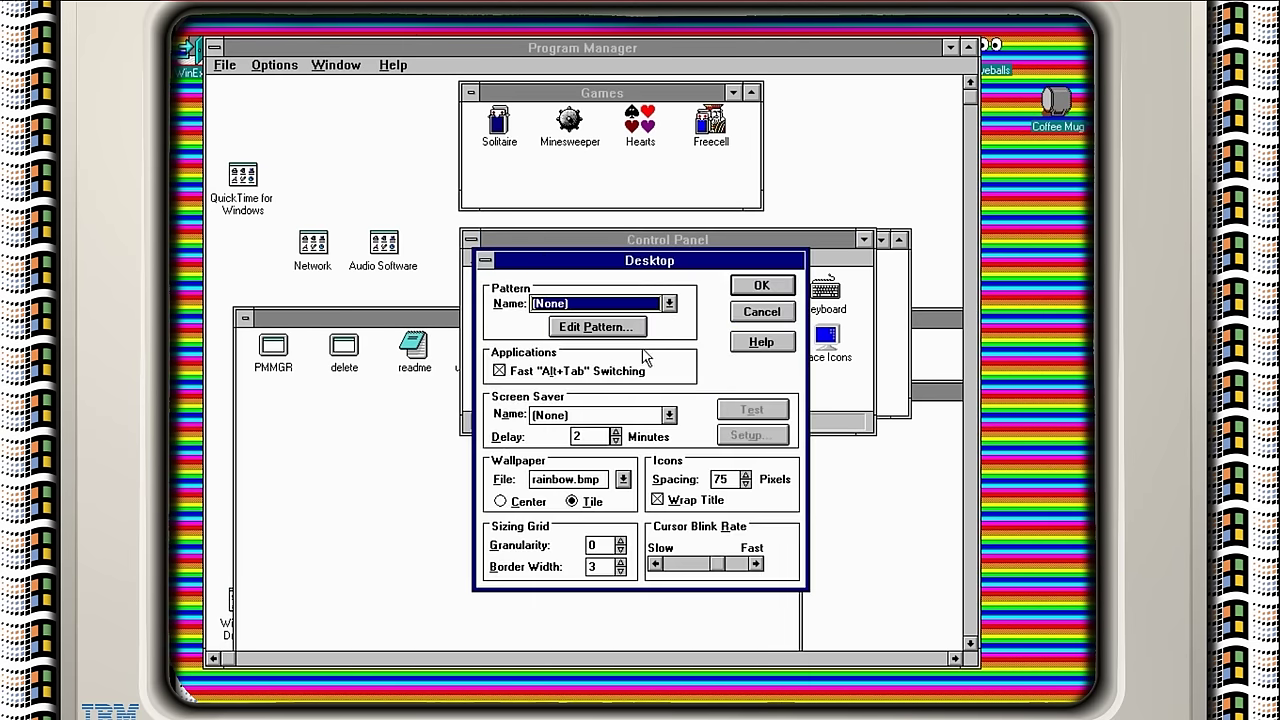
{"action": "left_click", "coordinate": [621, 482]}
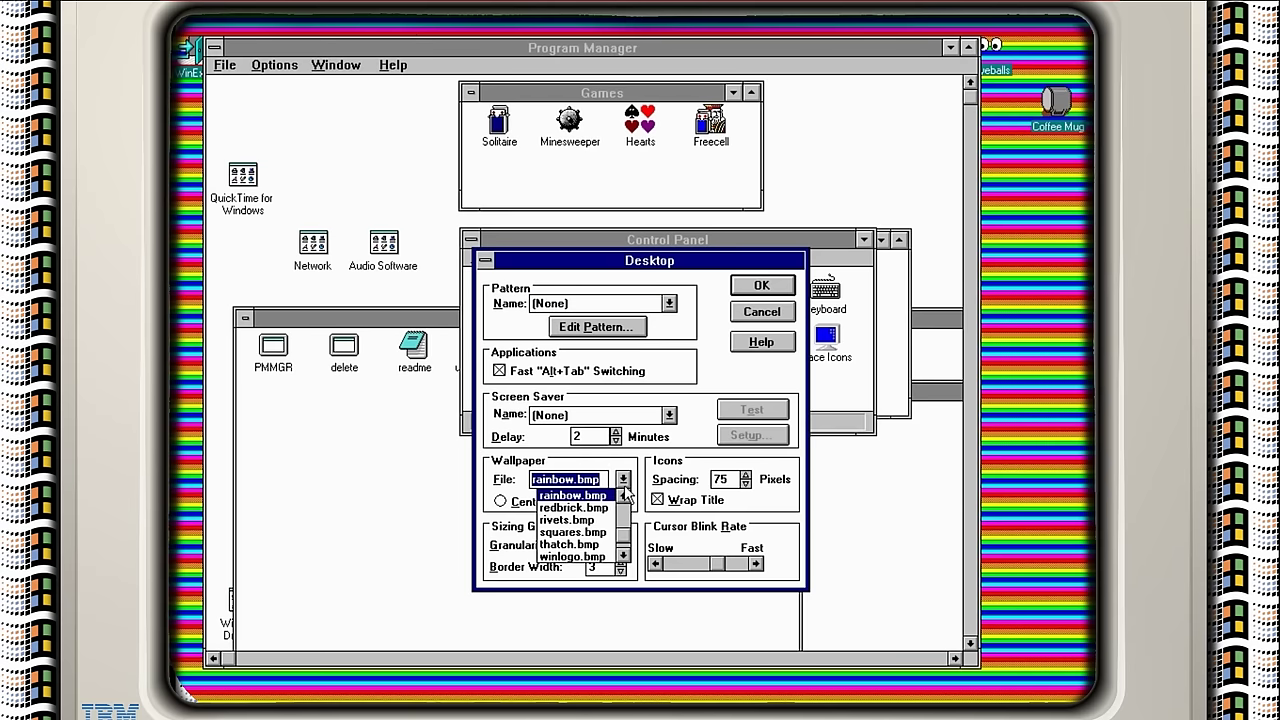
{"action": "left_click", "coordinate": [622, 511]}
{"action": "left_click", "coordinate": [590, 544]}
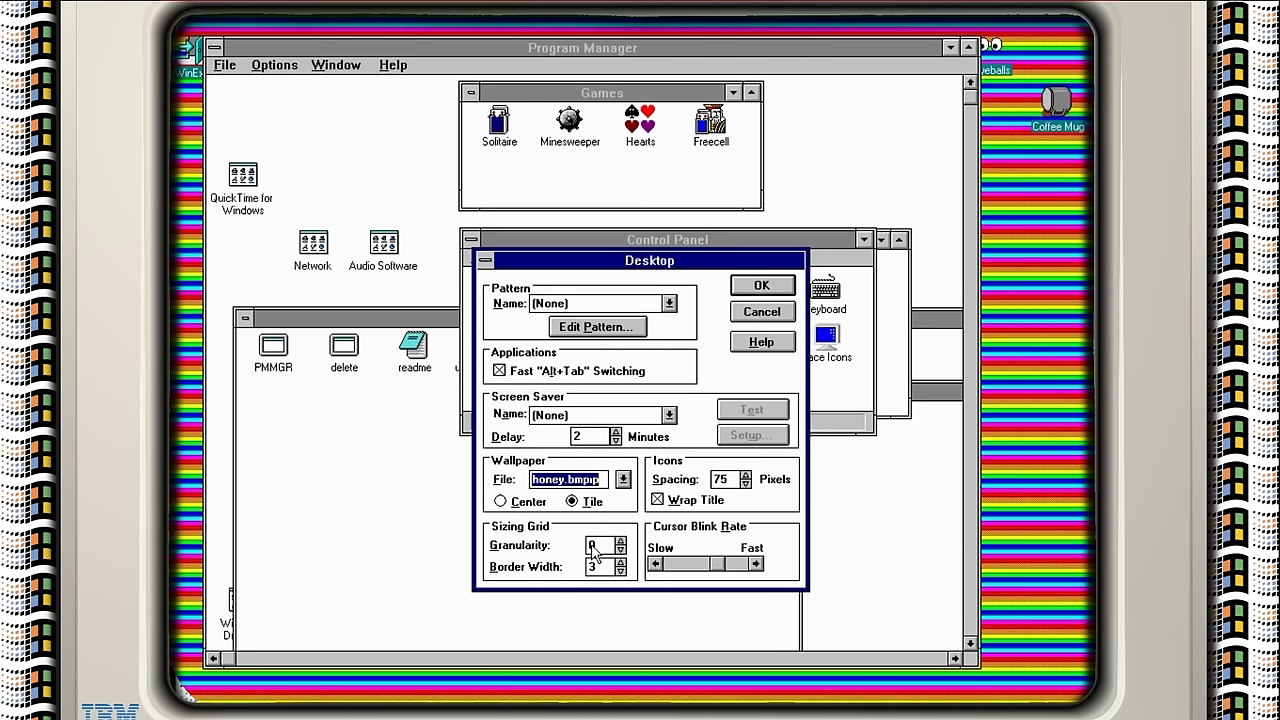
{"action": "left_click", "coordinate": [760, 285]}
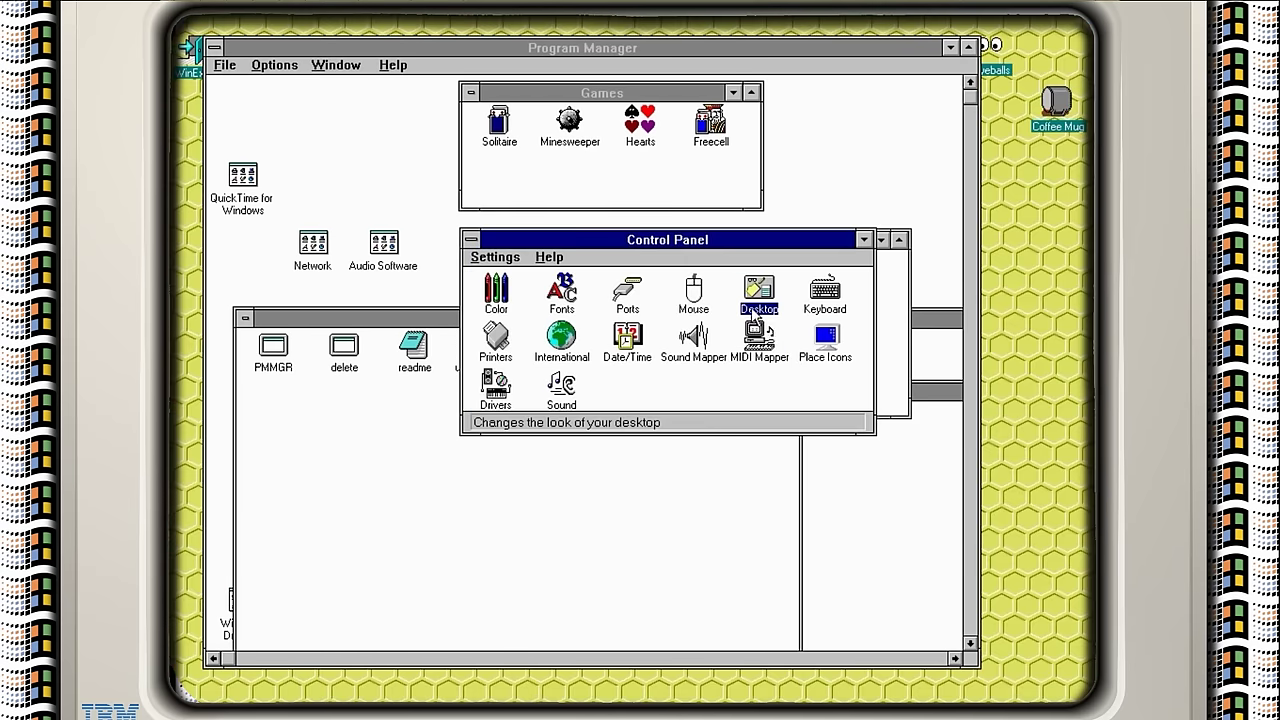
- Apply home.bmp as the desktop wallpaper
{"action": "double_click", "coordinate": [755, 292]}
{"action": "left_click", "coordinate": [622, 479]}
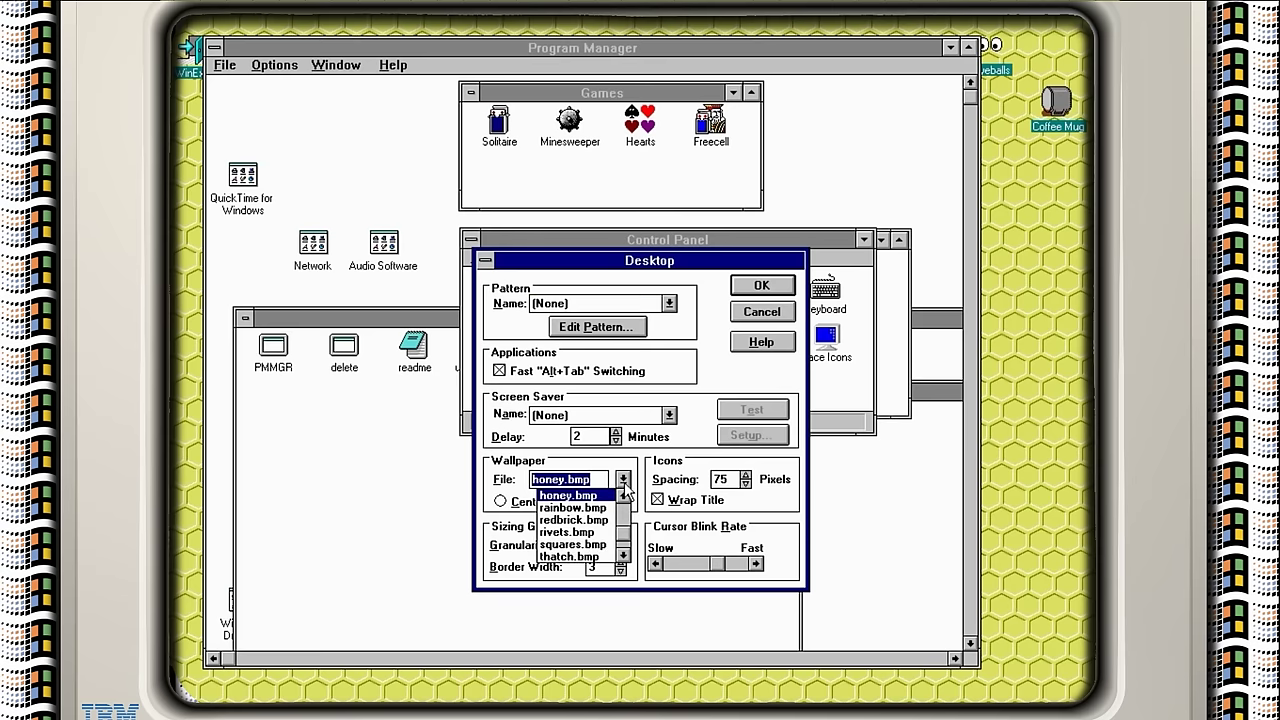
{"action": "left_click", "coordinate": [623, 508]}
{"action": "left_click", "coordinate": [623, 555]}
{"action": "left_click", "coordinate": [623, 555]}
{"action": "left_click", "coordinate": [623, 555]}
{"action": "left_click", "coordinate": [623, 555]}
{"action": "left_click", "coordinate": [623, 555]}
{"action": "left_click", "coordinate": [623, 555]}
{"action": "left_click", "coordinate": [588, 531]}
{"action": "left_click", "coordinate": [750, 287]}
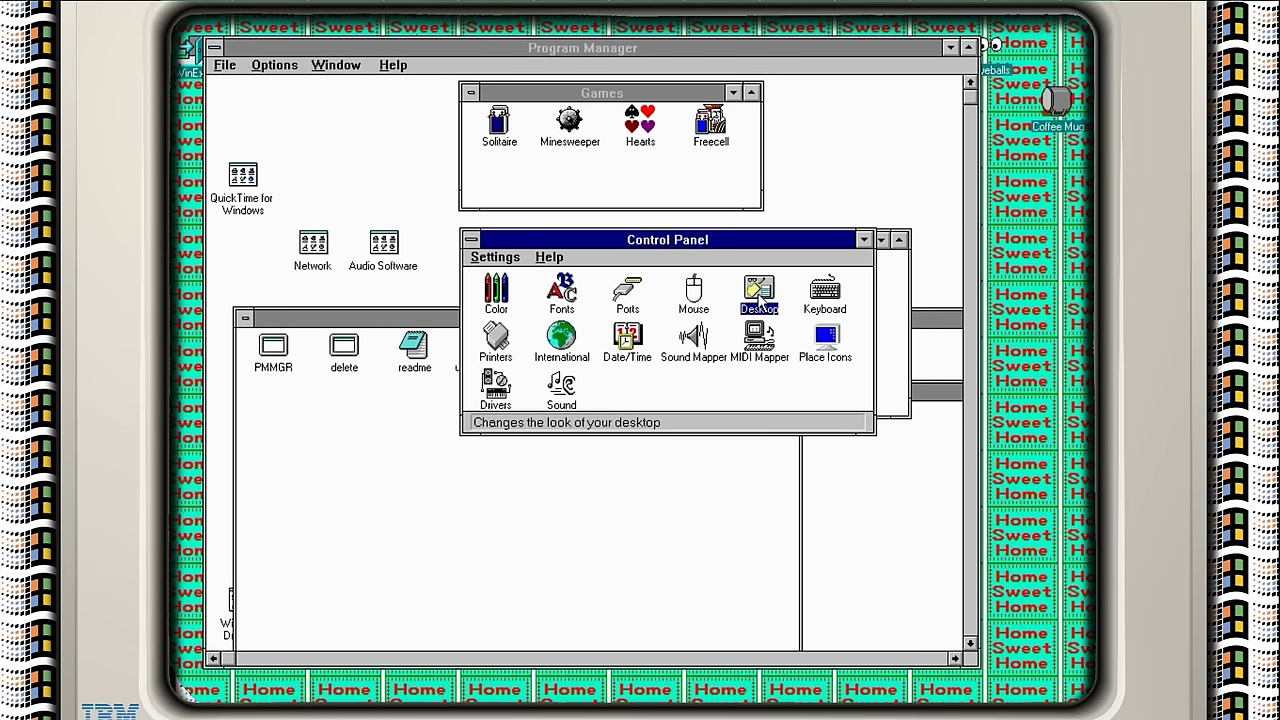
- Apply egypt.bmp as the desktop wallpaper
{"action": "left_click_drag", "start_coordinate": [760, 253], "coordinate": [748, 253]}
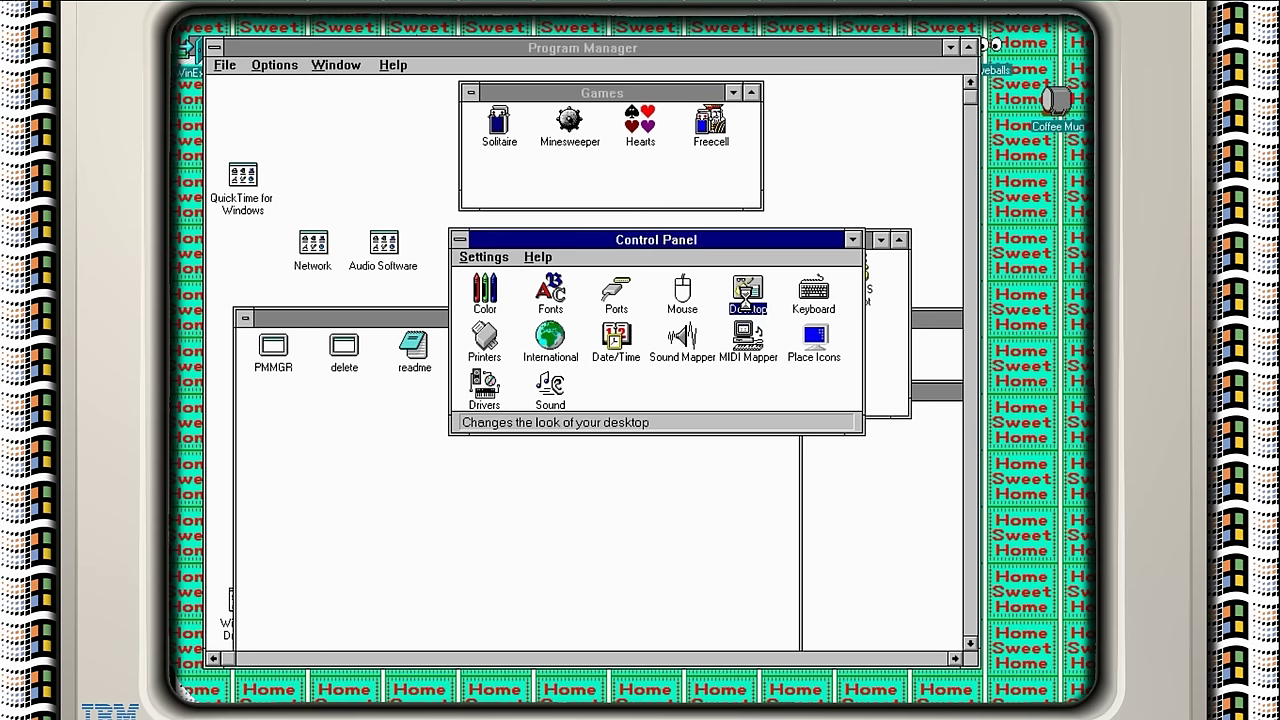
{"action": "double_click", "coordinate": [747, 293]}
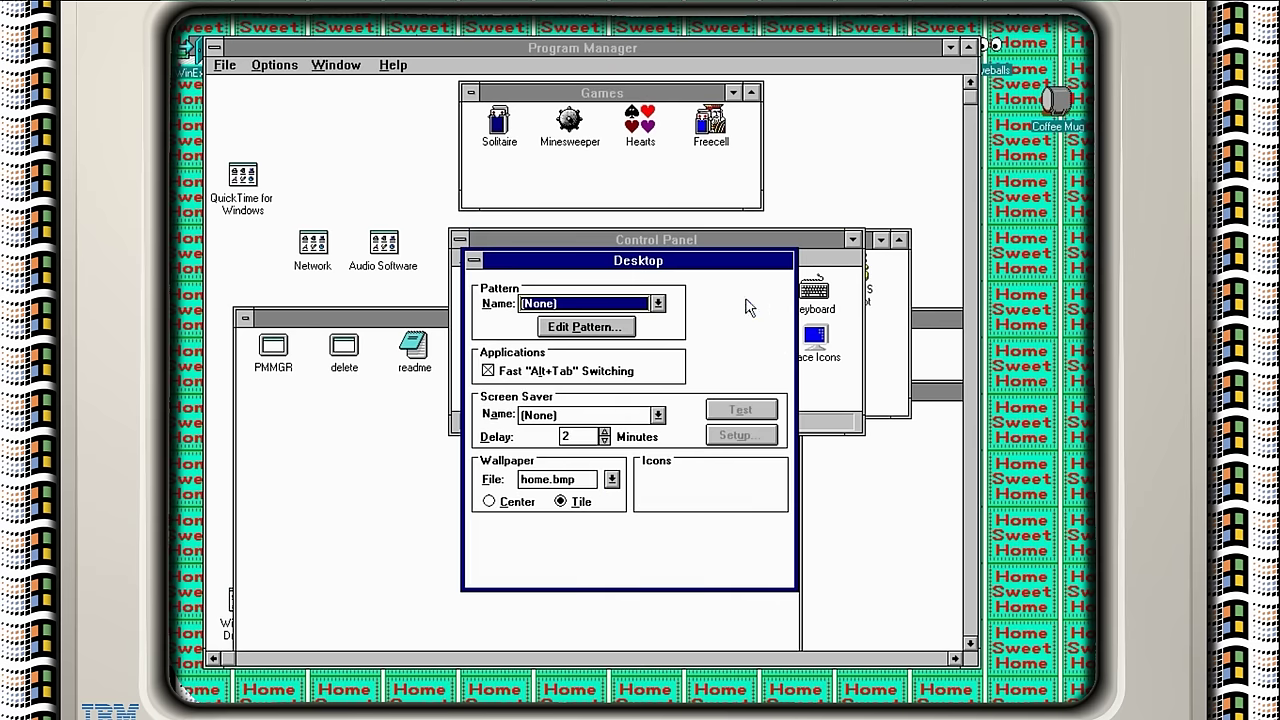
{"action": "left_click", "coordinate": [611, 482]}
{"action": "left_click", "coordinate": [612, 495]}
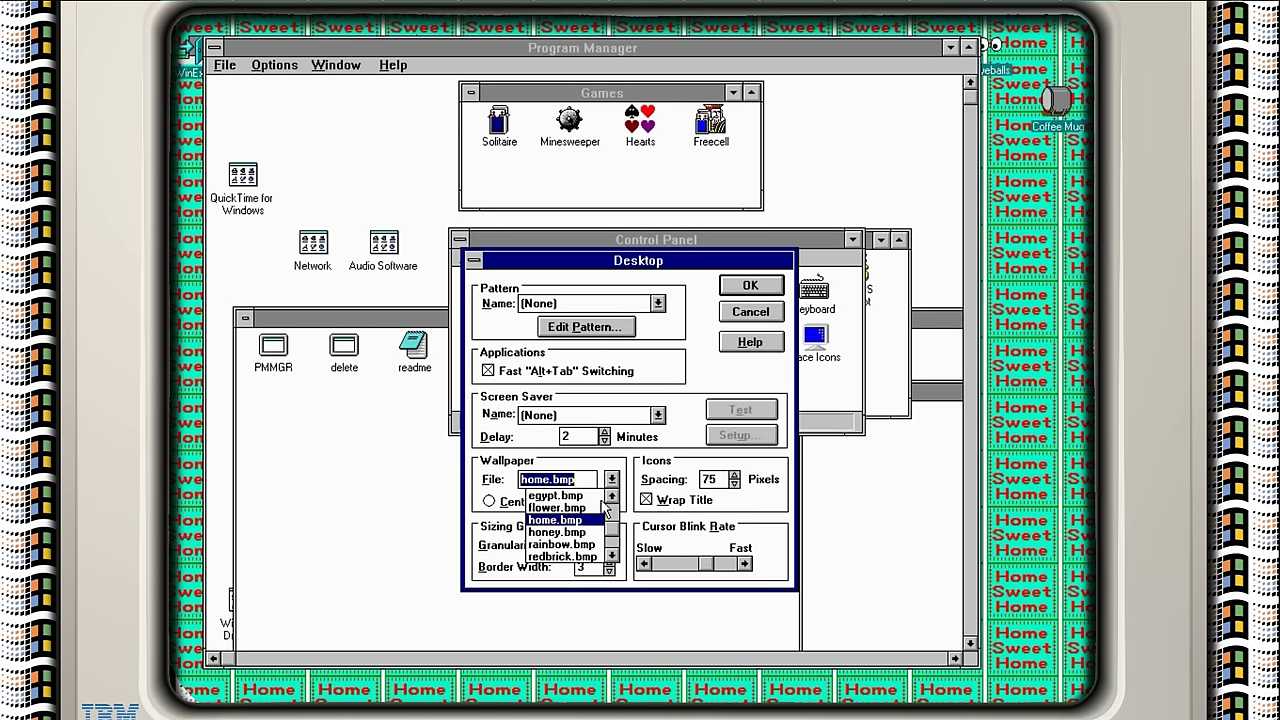
{"action": "left_click", "coordinate": [596, 497]}
{"action": "left_click", "coordinate": [752, 285]}
- Apply cemnt1k.bmp as the wallpaper and view it on the bare desktop
{"action": "double_click", "coordinate": [735, 288]}
{"action": "left_click", "coordinate": [612, 479]}
{"action": "left_click", "coordinate": [612, 495]}
{"action": "left_click", "coordinate": [613, 497]}
{"action": "left_click", "coordinate": [613, 497]}
{"action": "left_click", "coordinate": [592, 497]}
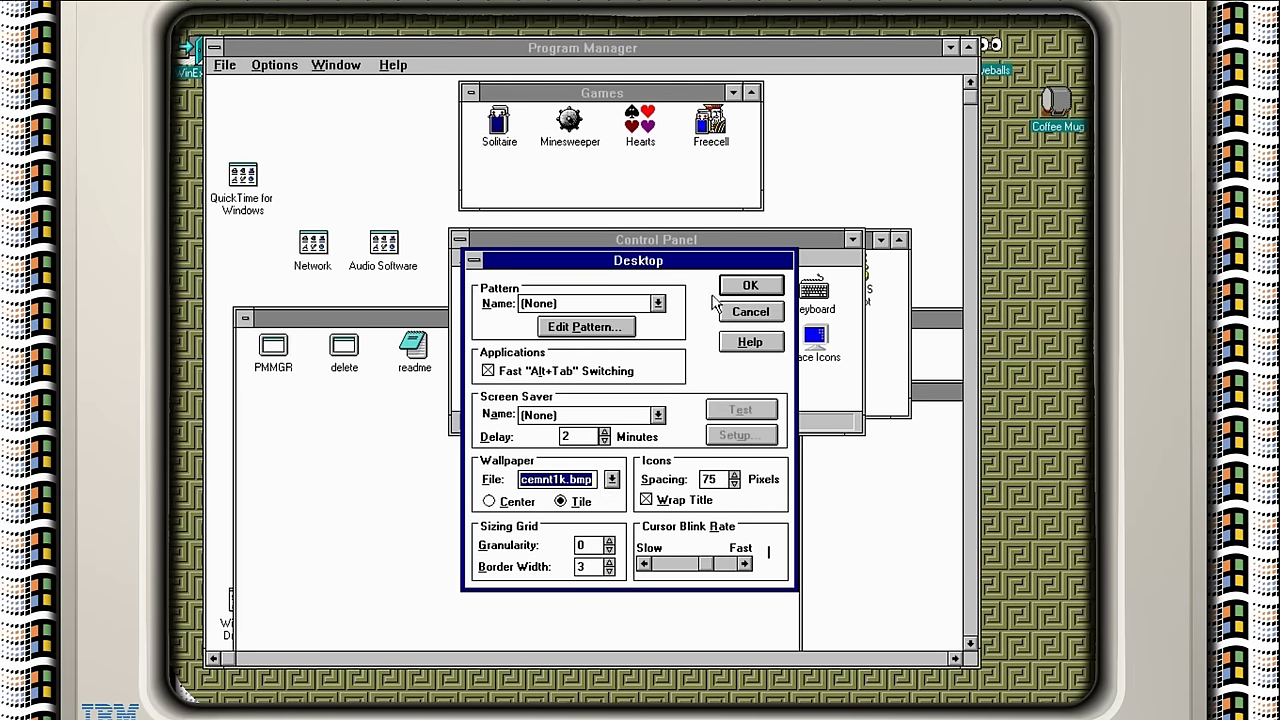
{"action": "left_click", "coordinate": [749, 286]}
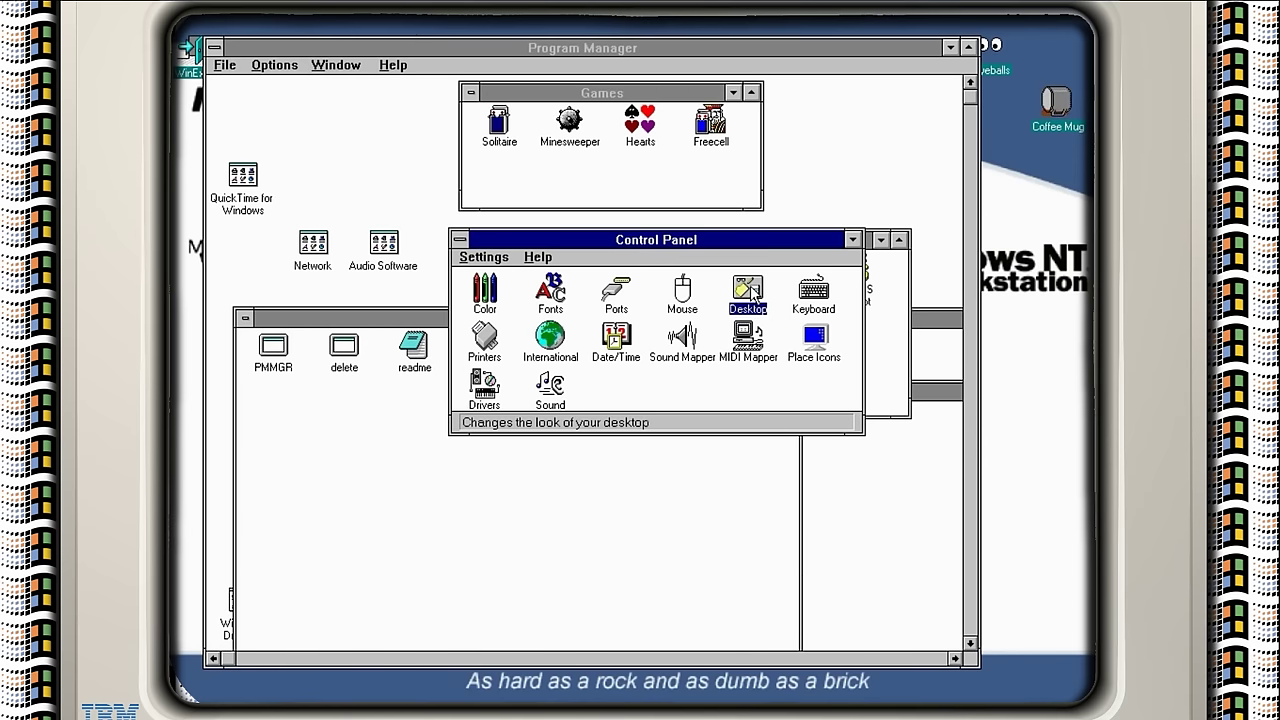
{"action": "left_click", "coordinate": [949, 47]}
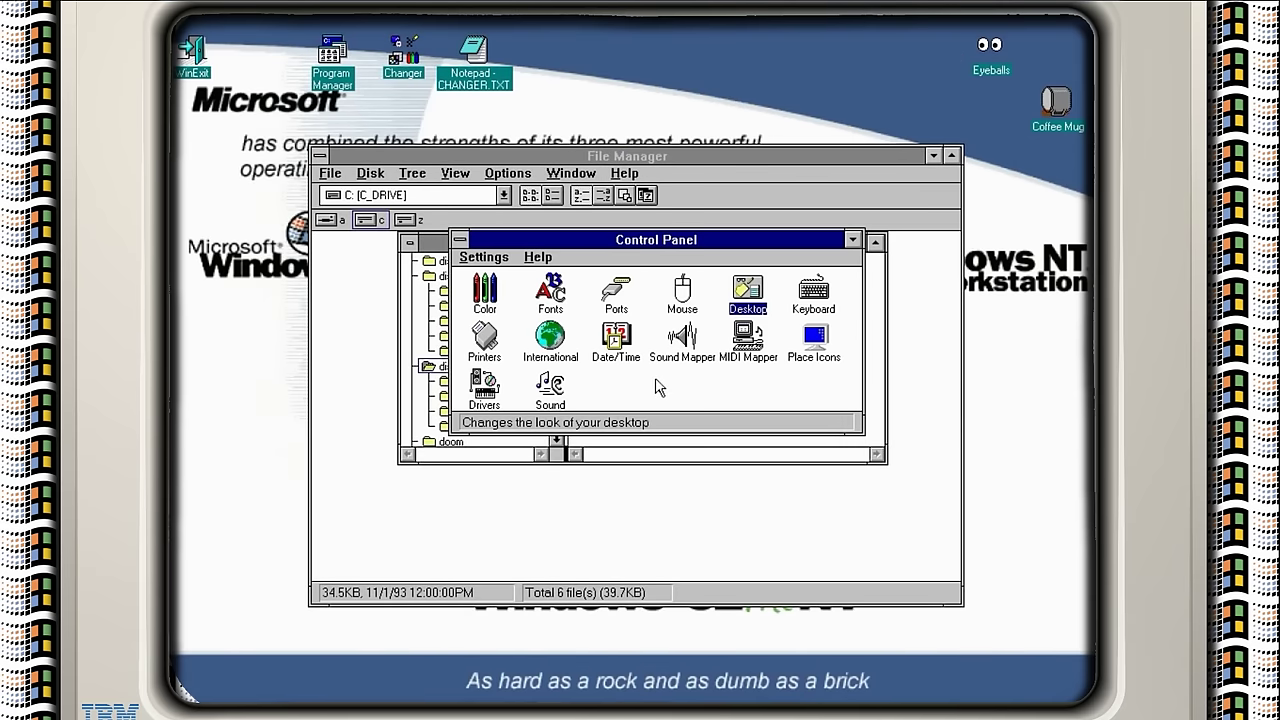
{"action": "double_click", "coordinate": [347, 78]}
{"action": "double_click", "coordinate": [663, 294]}
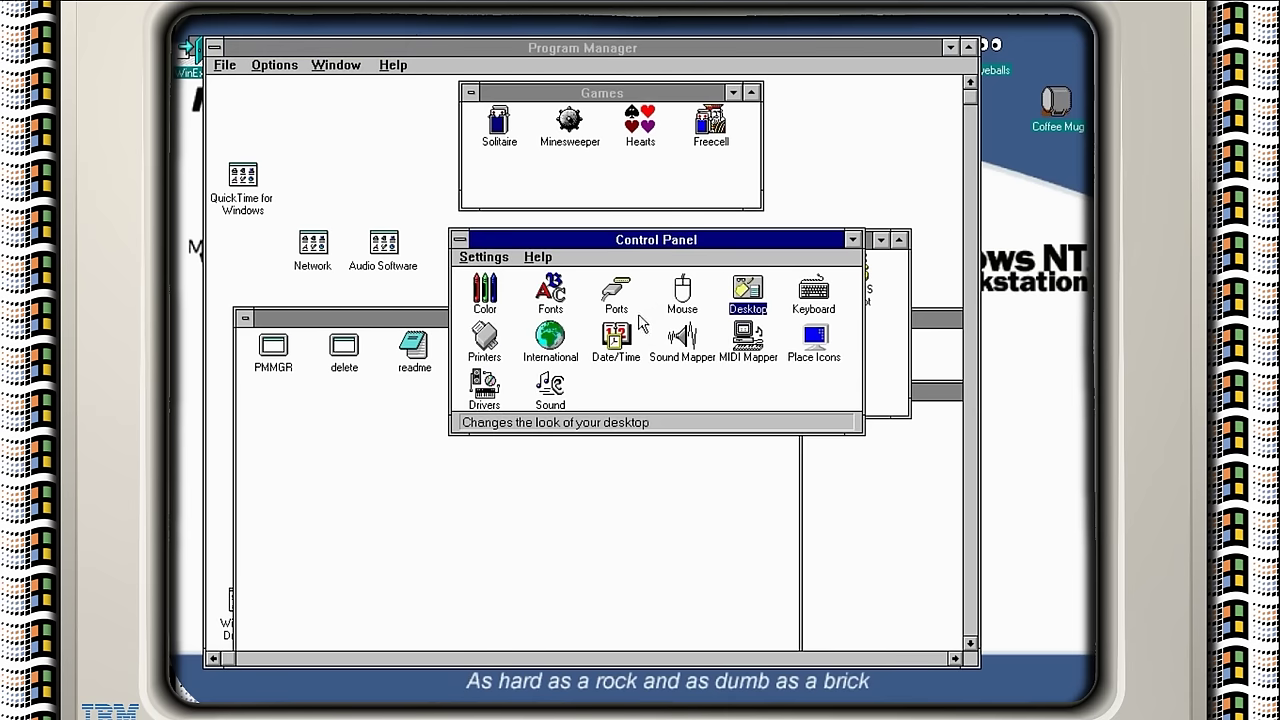
- Select A-maze-ing as the screen saver and preview it
{"action": "double_click", "coordinate": [747, 292]}
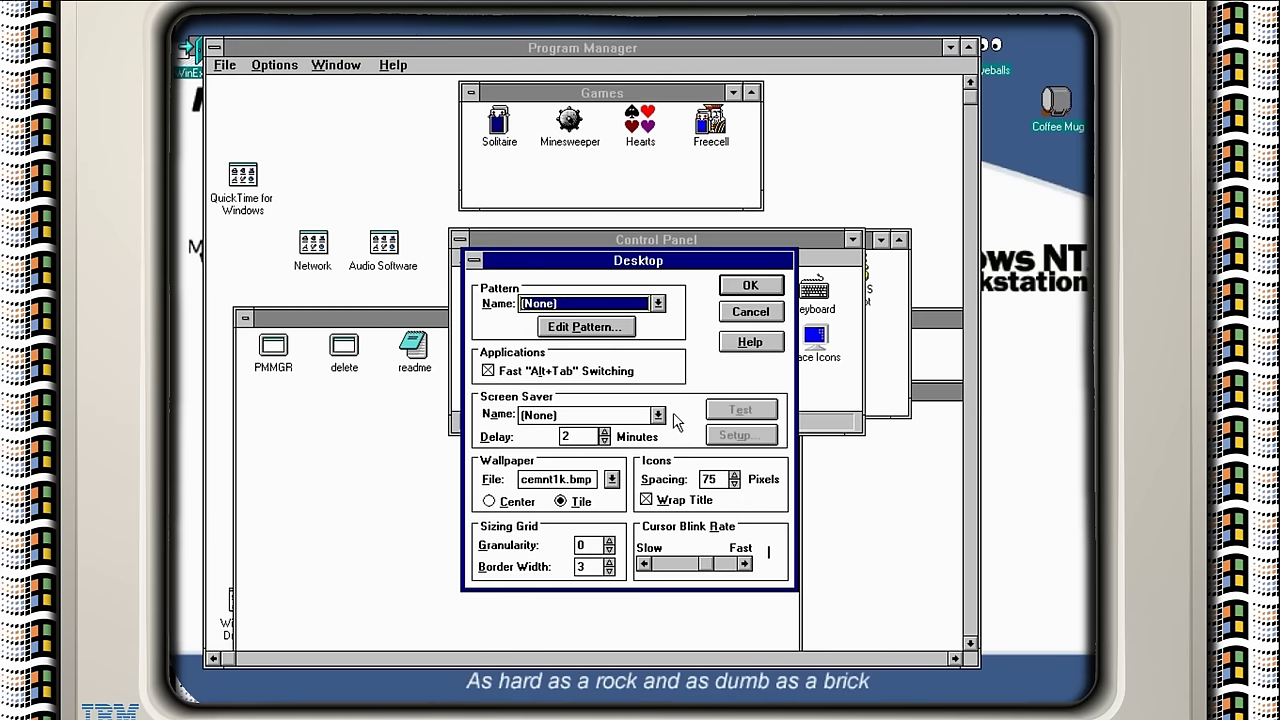
{"action": "left_click", "coordinate": [658, 415]}
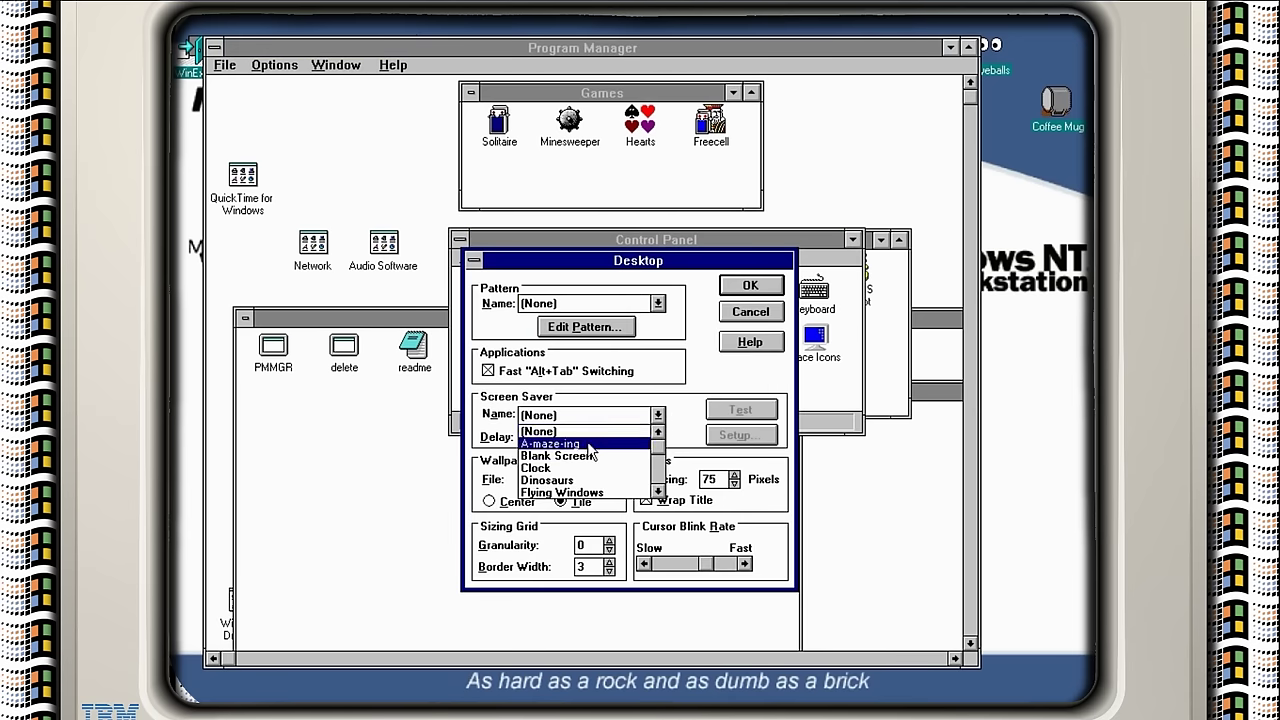
{"action": "left_click", "coordinate": [549, 443]}
{"action": "left_click", "coordinate": [755, 417]}
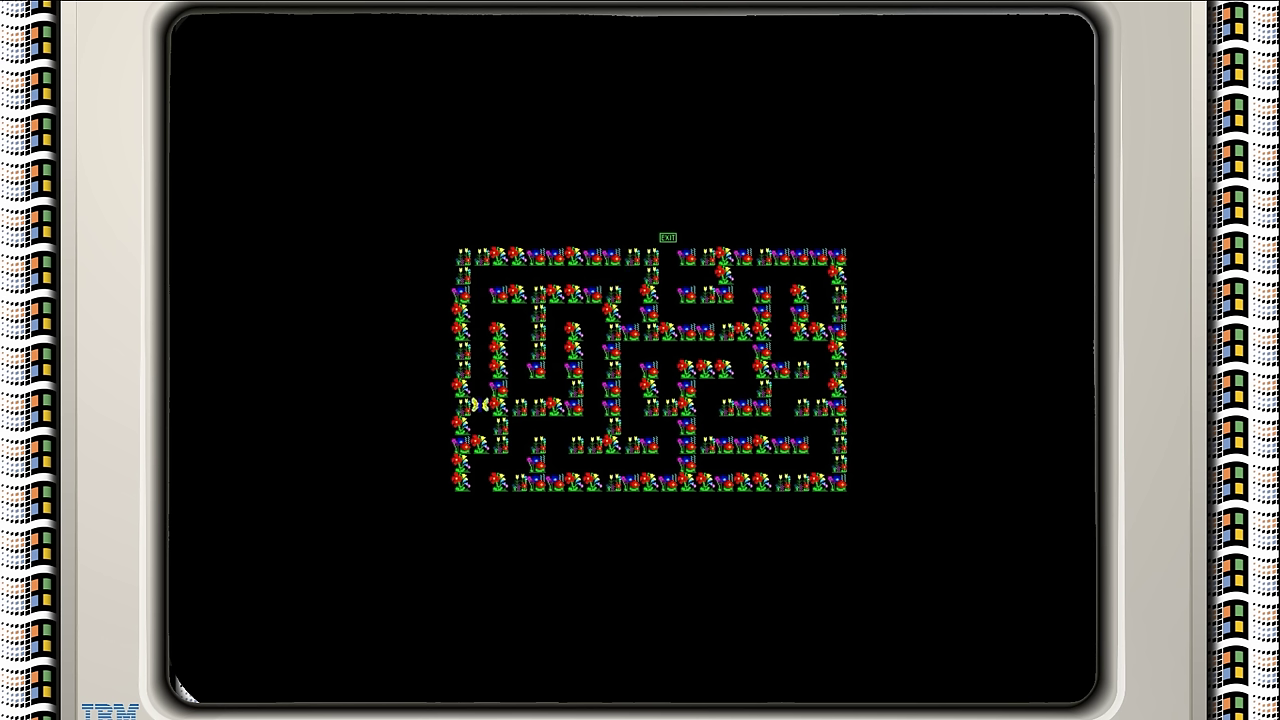
- Set A-maze-ing to full screen with a Spook runner and Pyramid background, then preview again
{"action": "mouse_move", "coordinate": [660, 345]}
{"action": "left_click", "coordinate": [737, 439]}
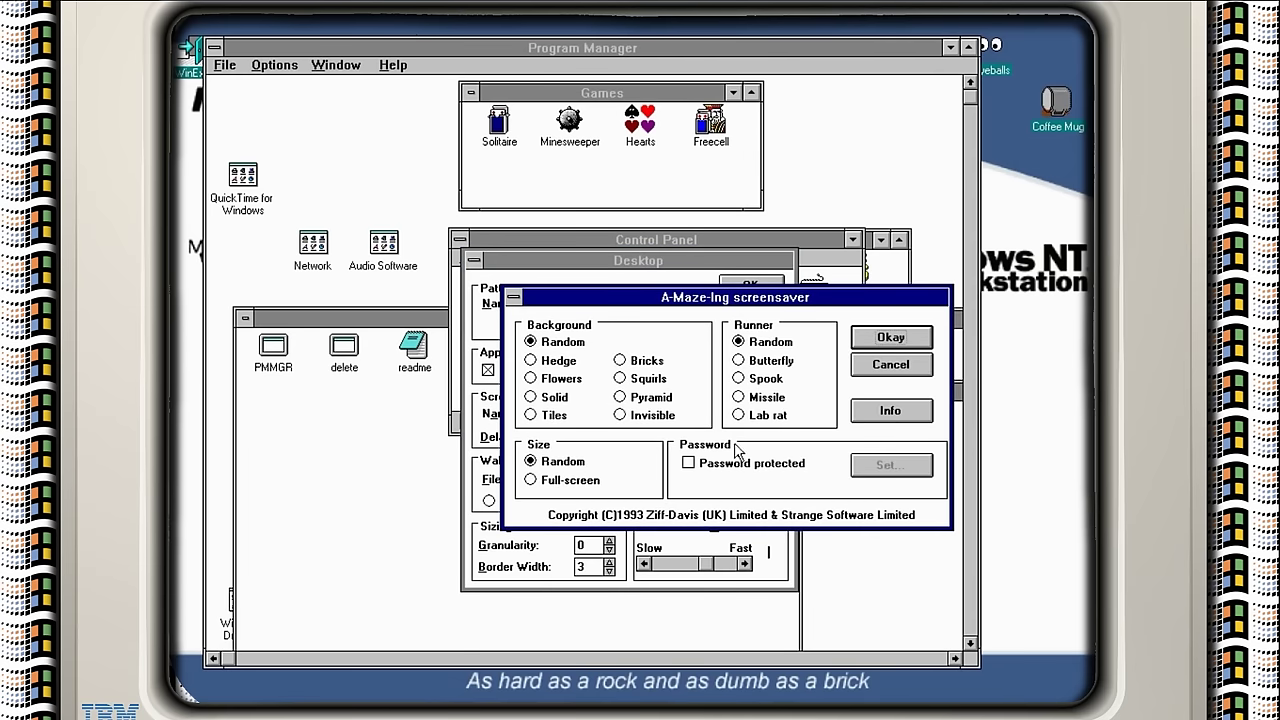
{"action": "left_click", "coordinate": [578, 484]}
{"action": "left_click", "coordinate": [757, 385]}
{"action": "left_click", "coordinate": [650, 362]}
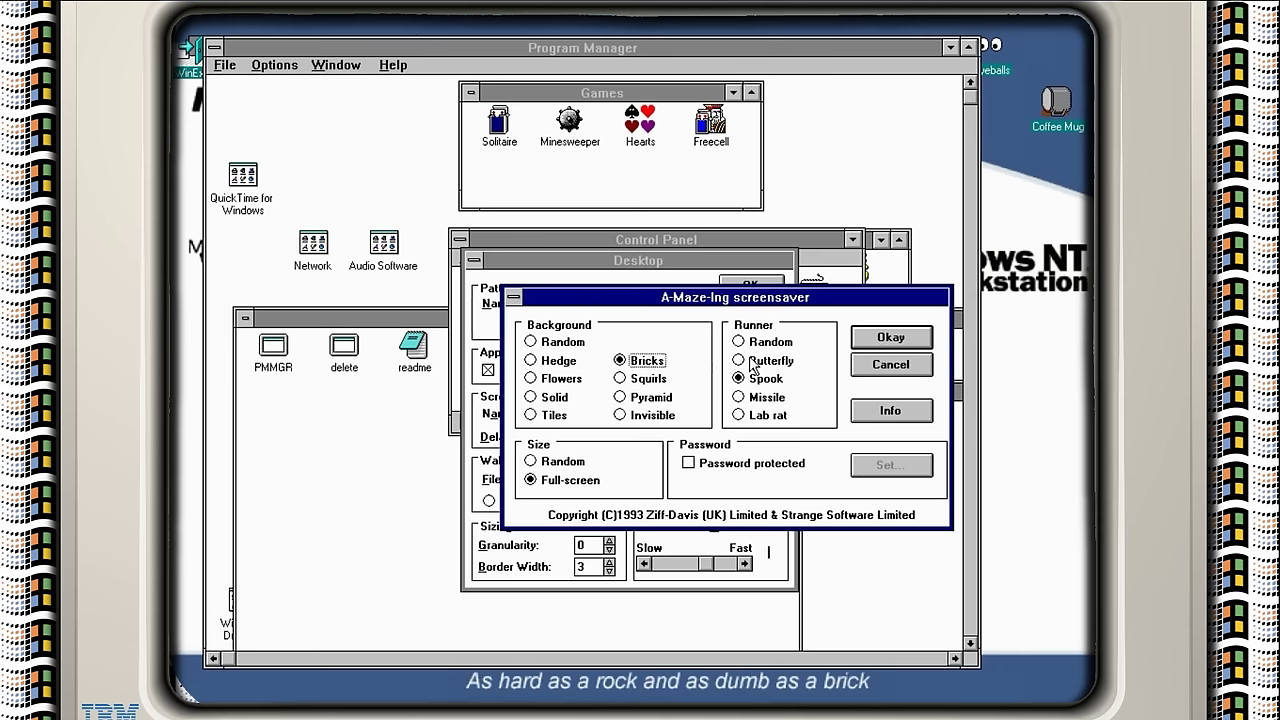
{"action": "left_click", "coordinate": [660, 400]}
{"action": "left_click", "coordinate": [906, 343]}
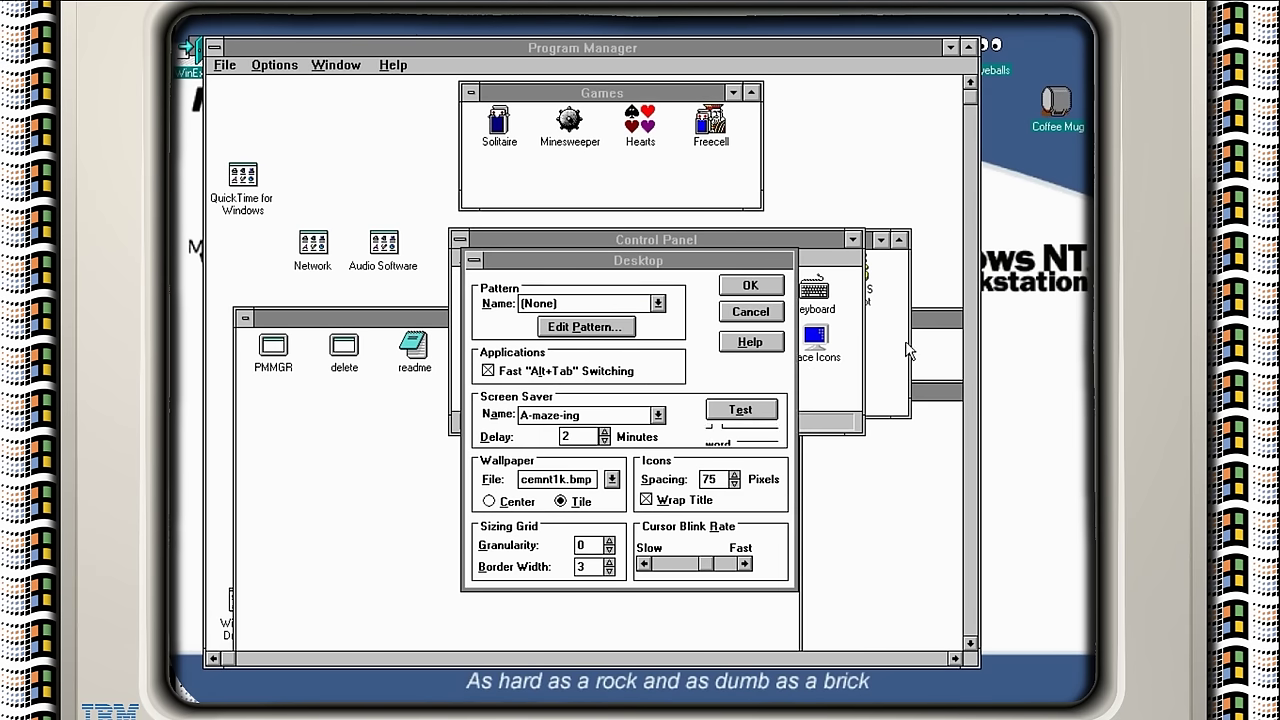
{"action": "left_click", "coordinate": [722, 412]}
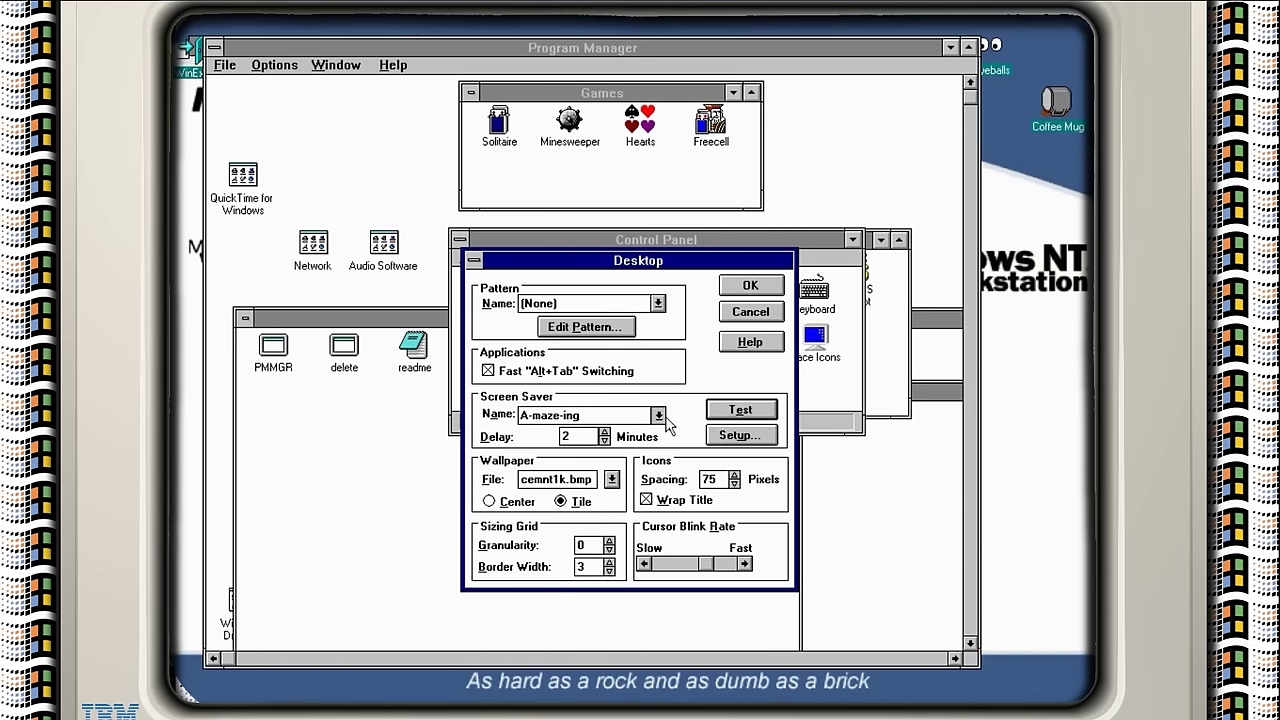
- Try the Clock screen saver in its Talking clock style
{"action": "left_click", "coordinate": [657, 415]}
{"action": "left_click", "coordinate": [570, 455]}
{"action": "left_click", "coordinate": [740, 411]}
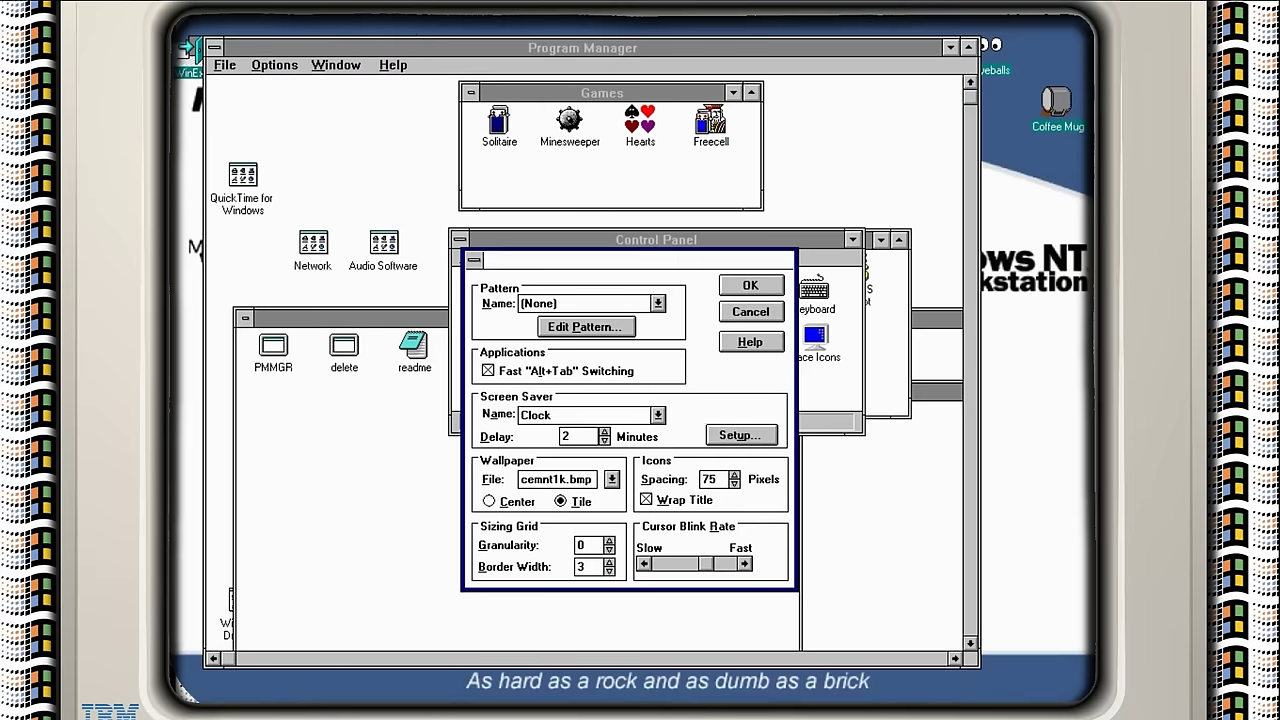
{"action": "left_click", "coordinate": [718, 434]}
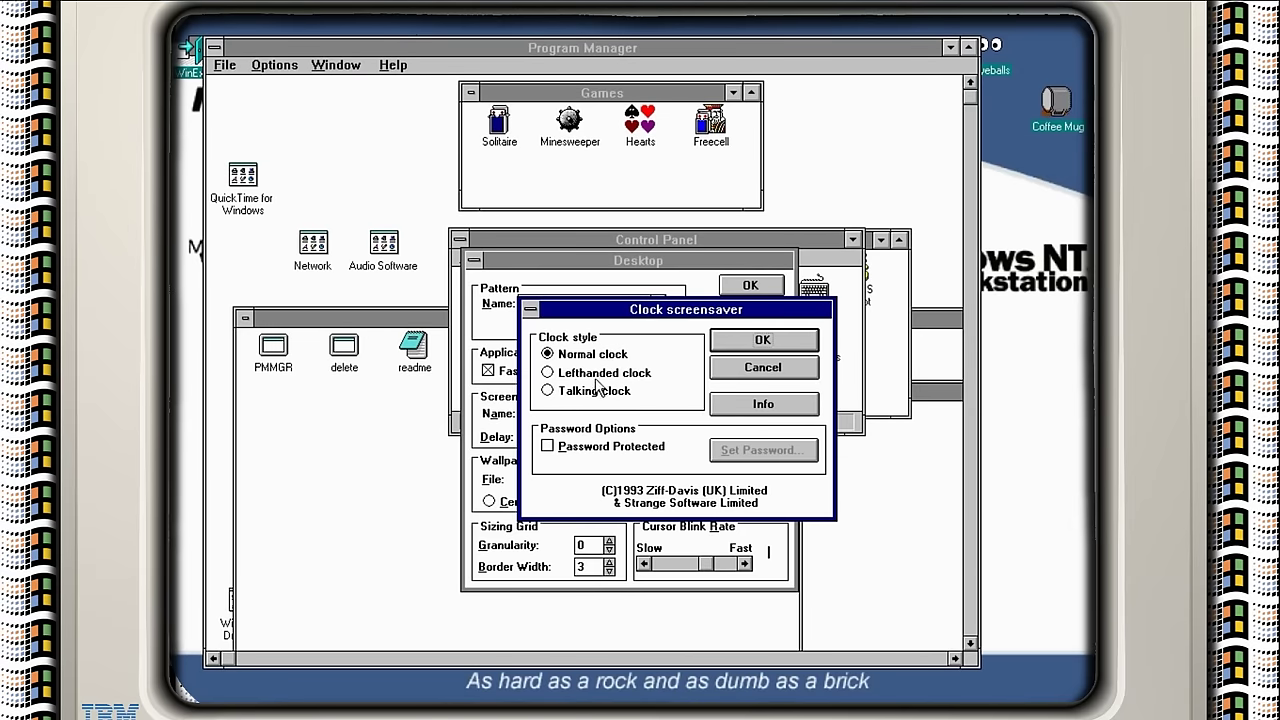
{"action": "left_click", "coordinate": [597, 396]}
{"action": "left_click", "coordinate": [763, 340]}
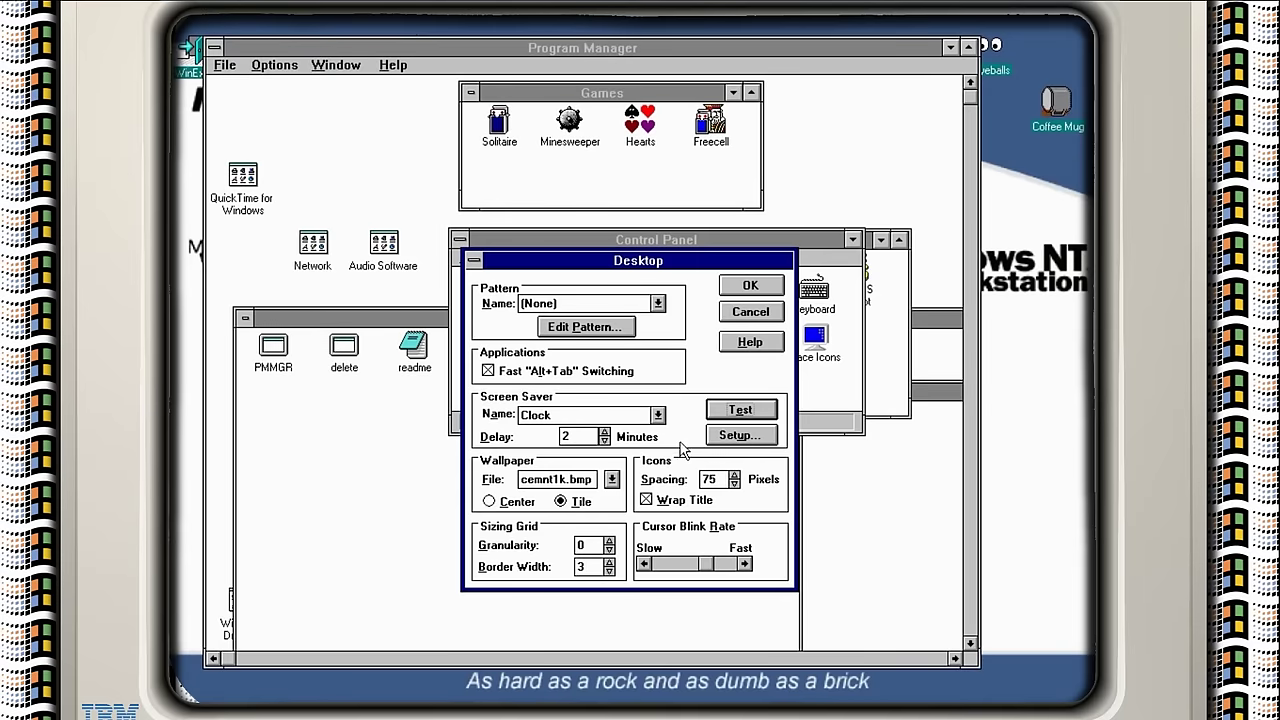
- Choose Dinosaurs, preview it, limit it to T-Rex only, and preview again
{"action": "left_click", "coordinate": [658, 415]}
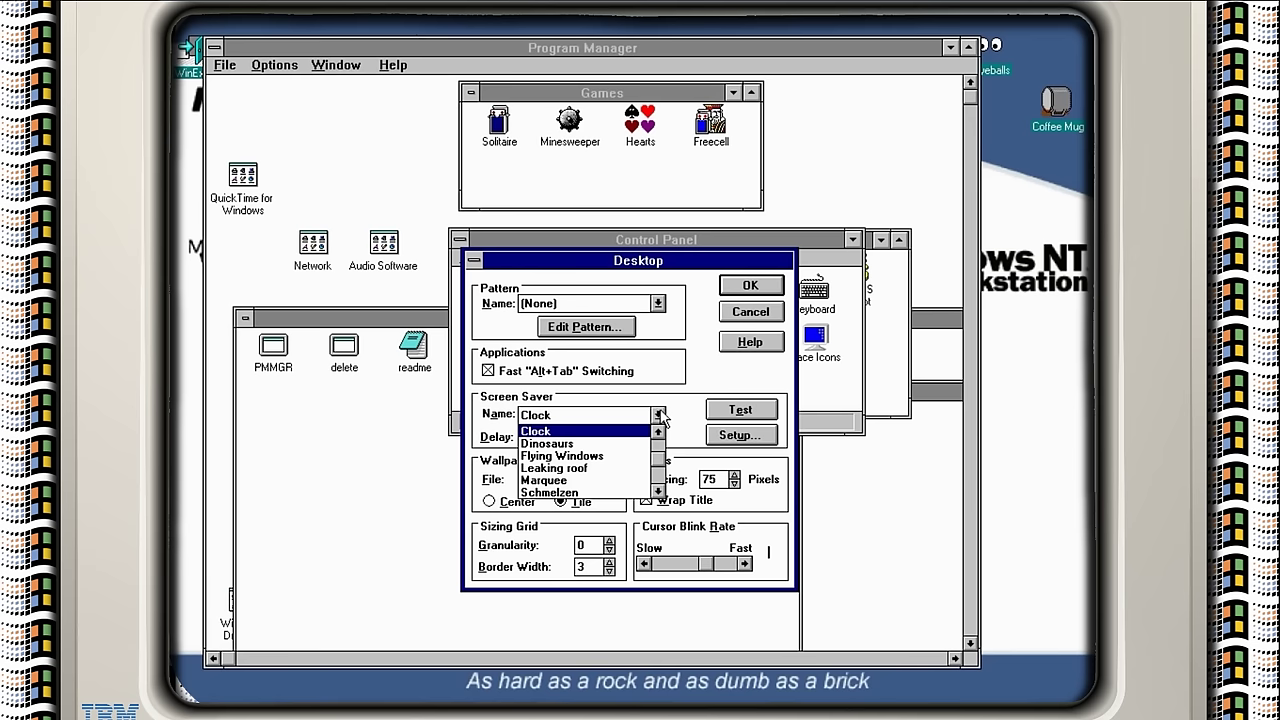
{"action": "left_click", "coordinate": [598, 443]}
{"action": "left_click", "coordinate": [745, 412]}
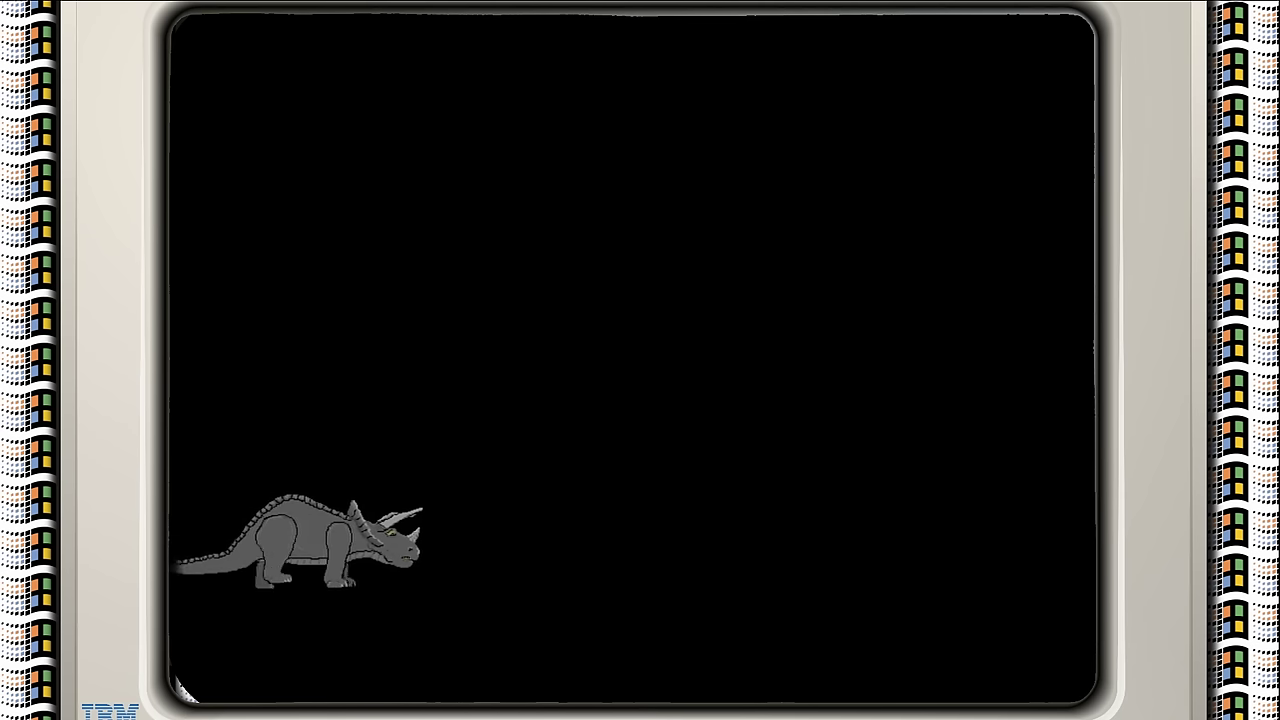
{"action": "mouse_move", "coordinate": [631, 461]}
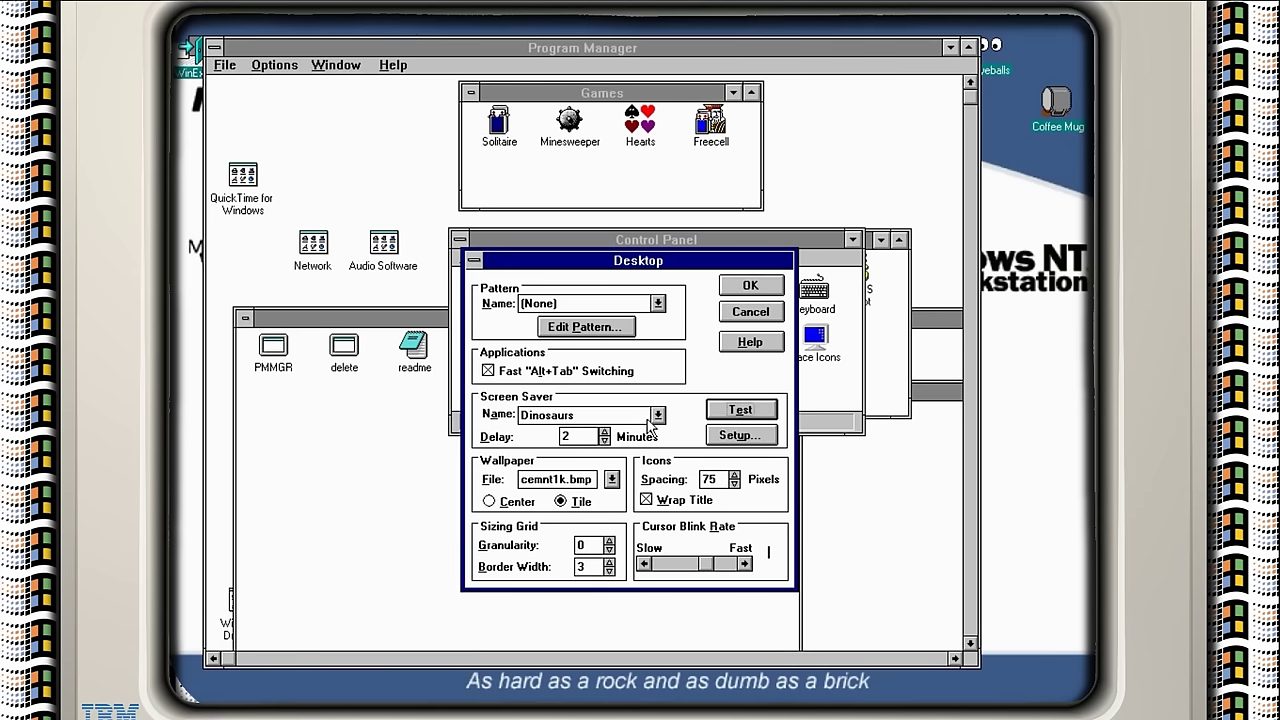
{"action": "left_click", "coordinate": [716, 435]}
{"action": "left_click", "coordinate": [688, 404]}
{"action": "left_click", "coordinate": [847, 337]}
{"action": "left_click", "coordinate": [760, 410]}
- Preview the Schmelzen screen saver, then select and preview Sharks & Fish
{"action": "left_click", "coordinate": [658, 414]}
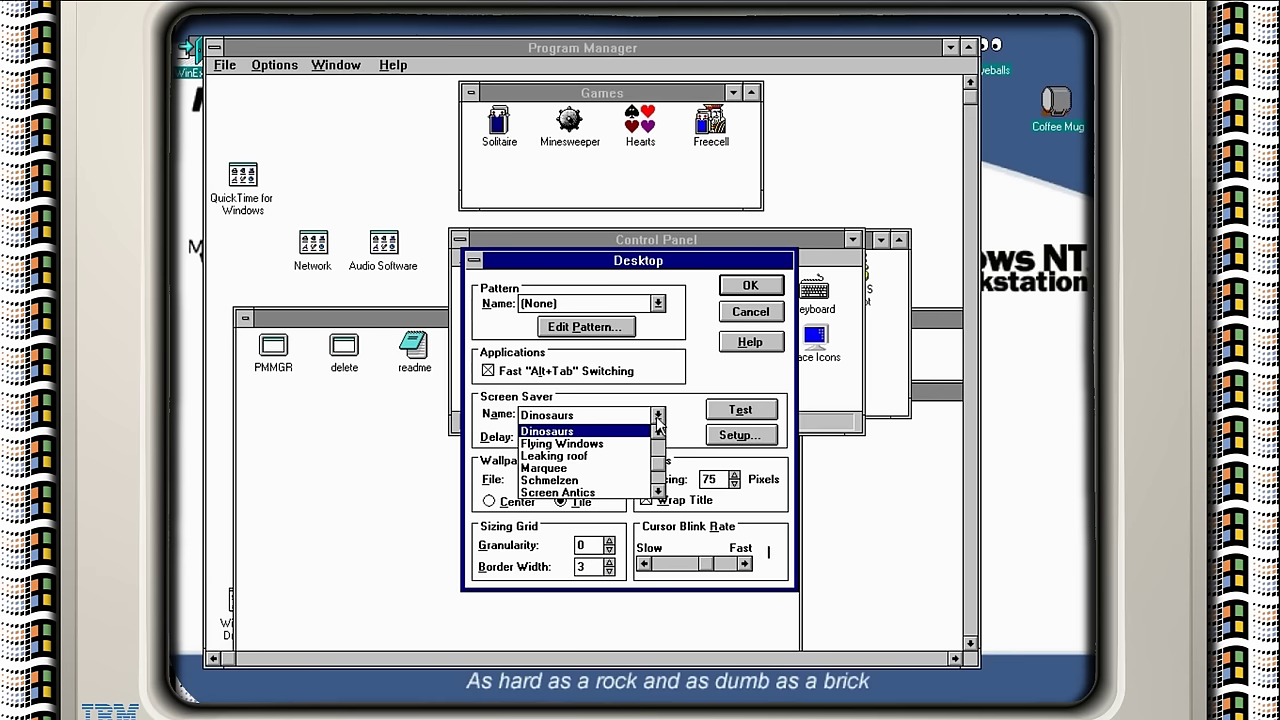
{"action": "left_click", "coordinate": [578, 481]}
{"action": "left_click", "coordinate": [758, 414]}
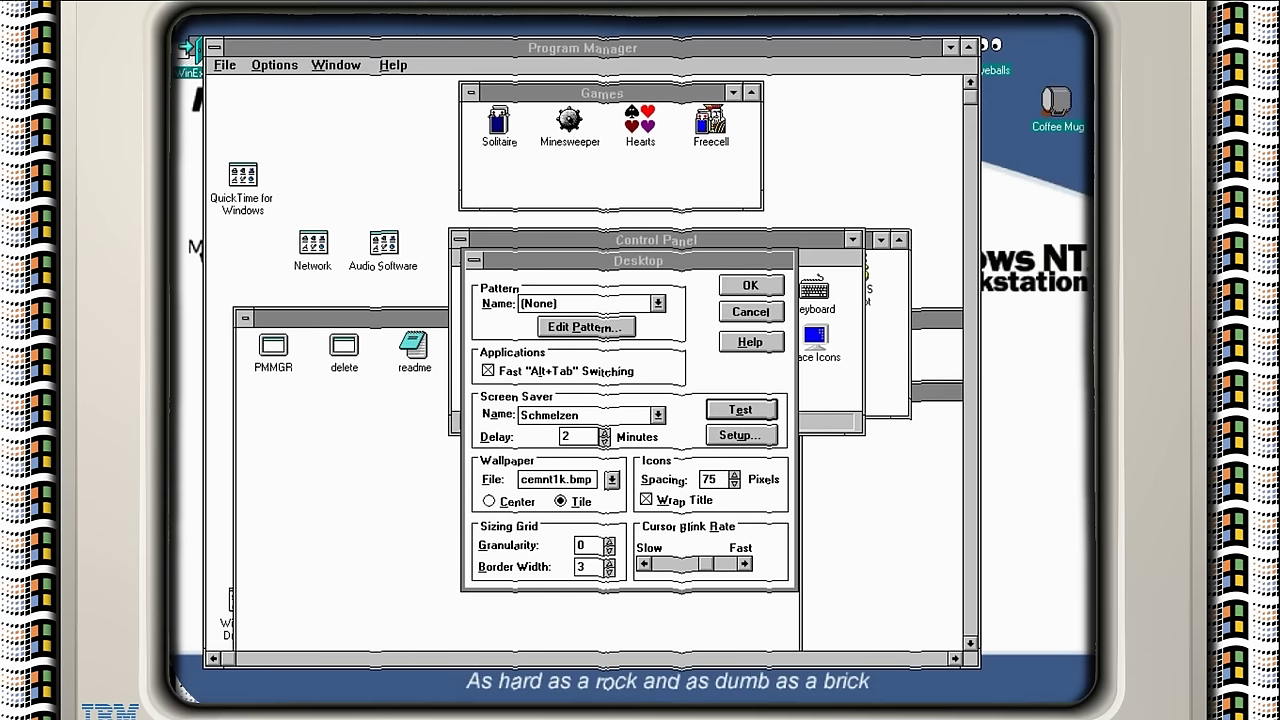
{"action": "left_click", "coordinate": [658, 415]}
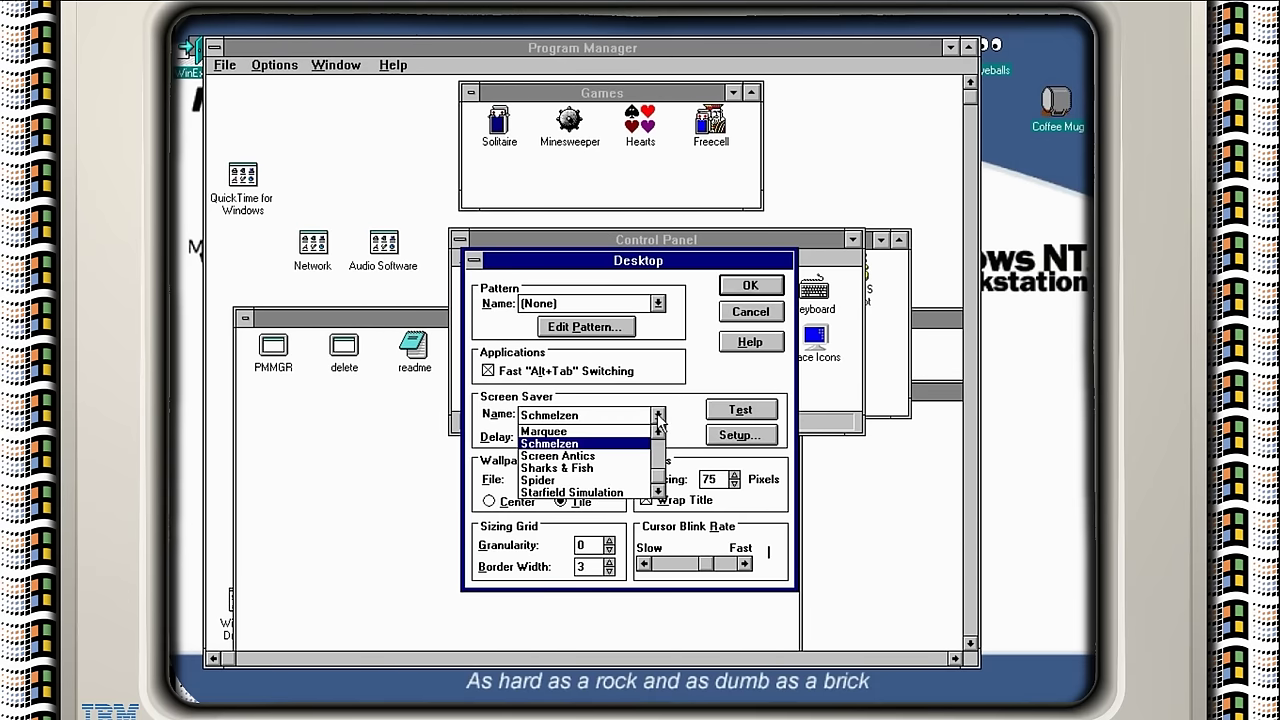
{"action": "left_click", "coordinate": [618, 467]}
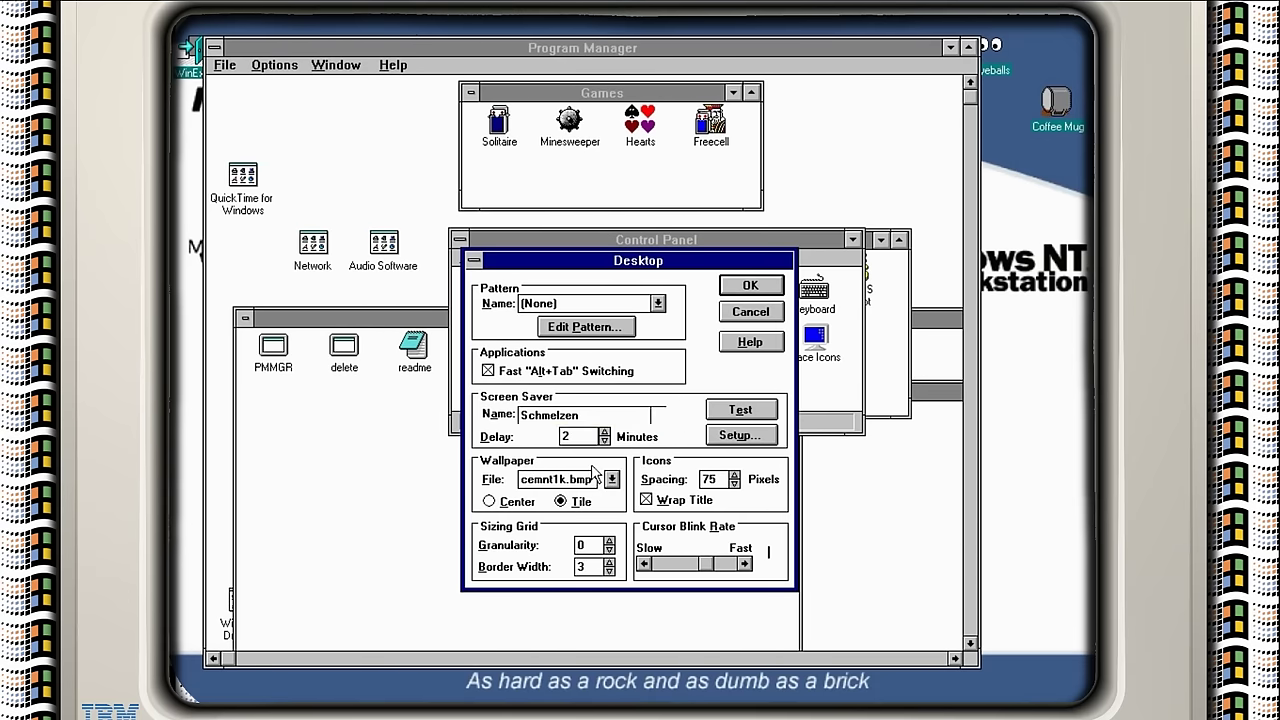
{"action": "left_click", "coordinate": [732, 410]}
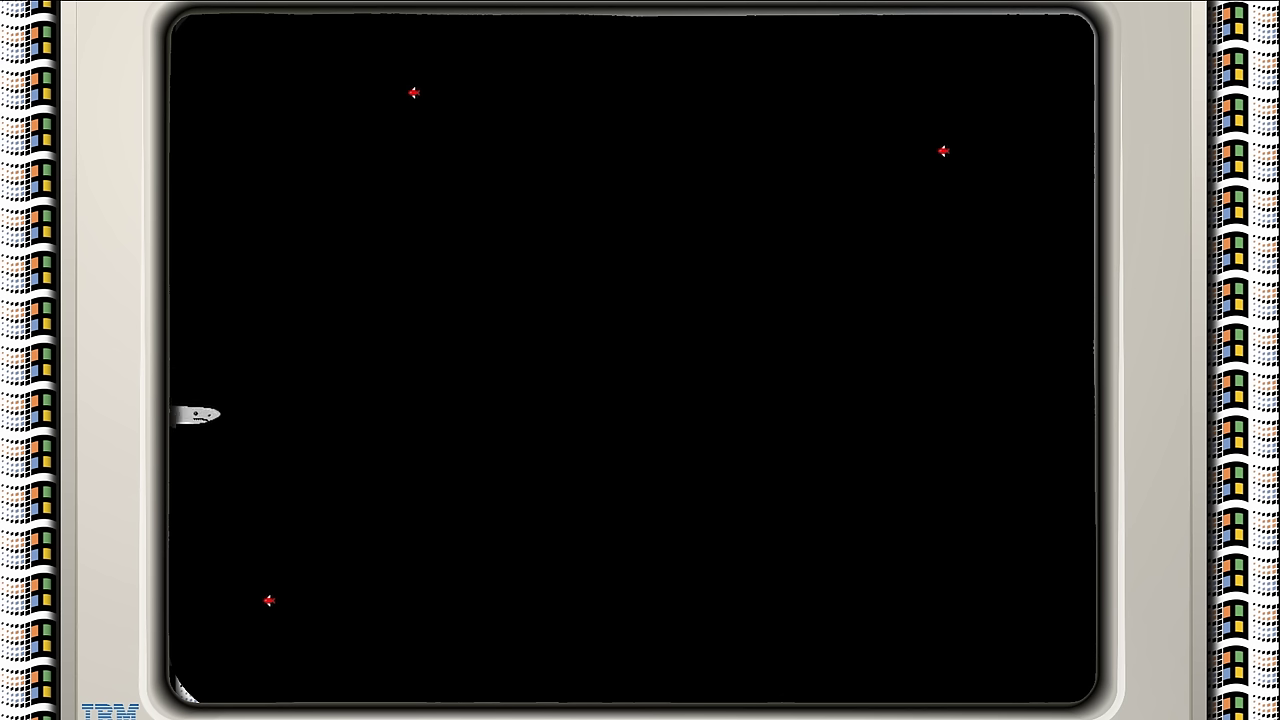
{"action": "left_click", "coordinate": [735, 414]}
- Raise shark and fish maturity and fish calories, preview, then turn shark maturity down
{"action": "left_click", "coordinate": [741, 434]}
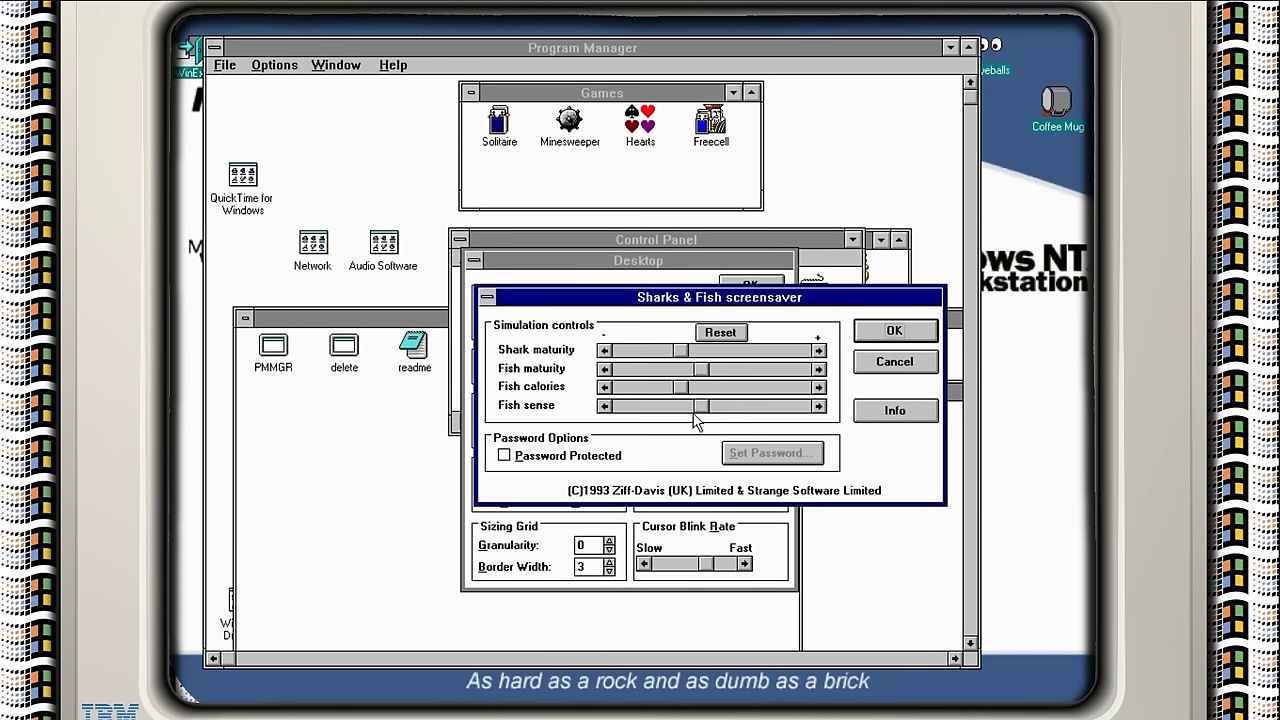
{"action": "left_click_drag", "start_coordinate": [680, 350], "coordinate": [805, 351]}
{"action": "left_click_drag", "start_coordinate": [701, 368], "coordinate": [783, 368]}
{"action": "left_click_drag", "start_coordinate": [680, 387], "coordinate": [640, 408]}
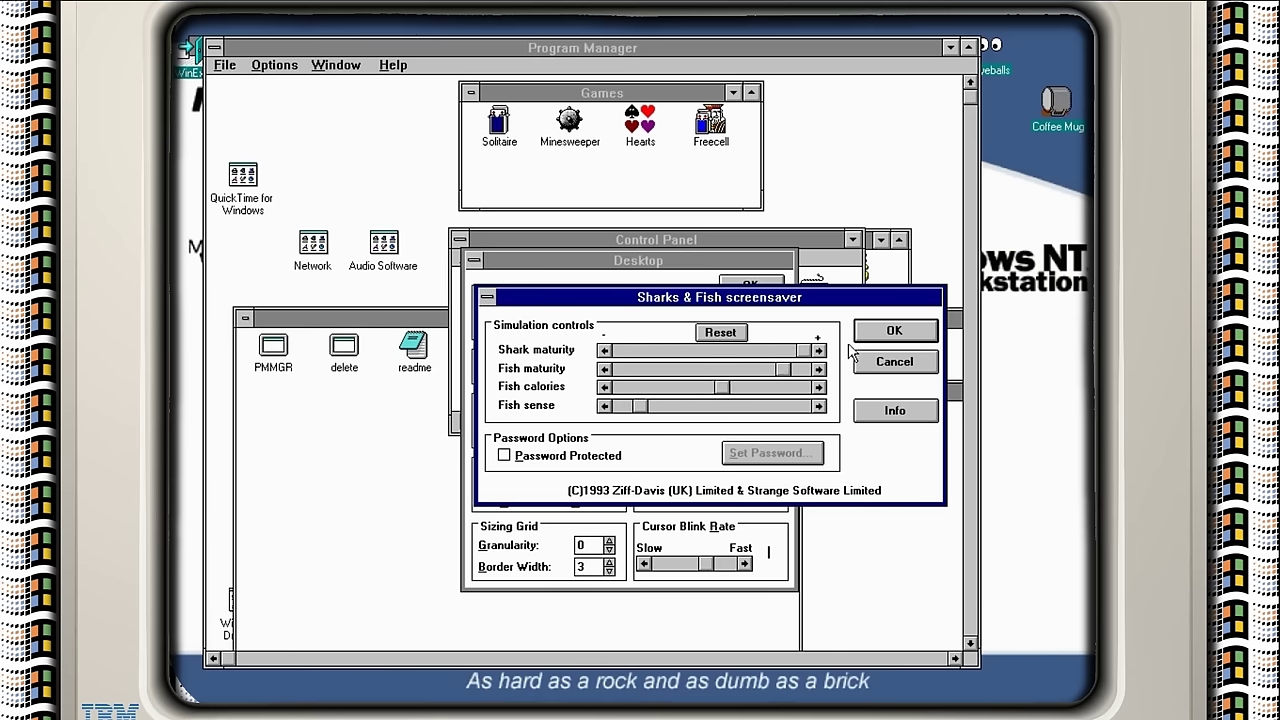
{"action": "left_click", "coordinate": [891, 332]}
{"action": "left_click", "coordinate": [771, 413]}
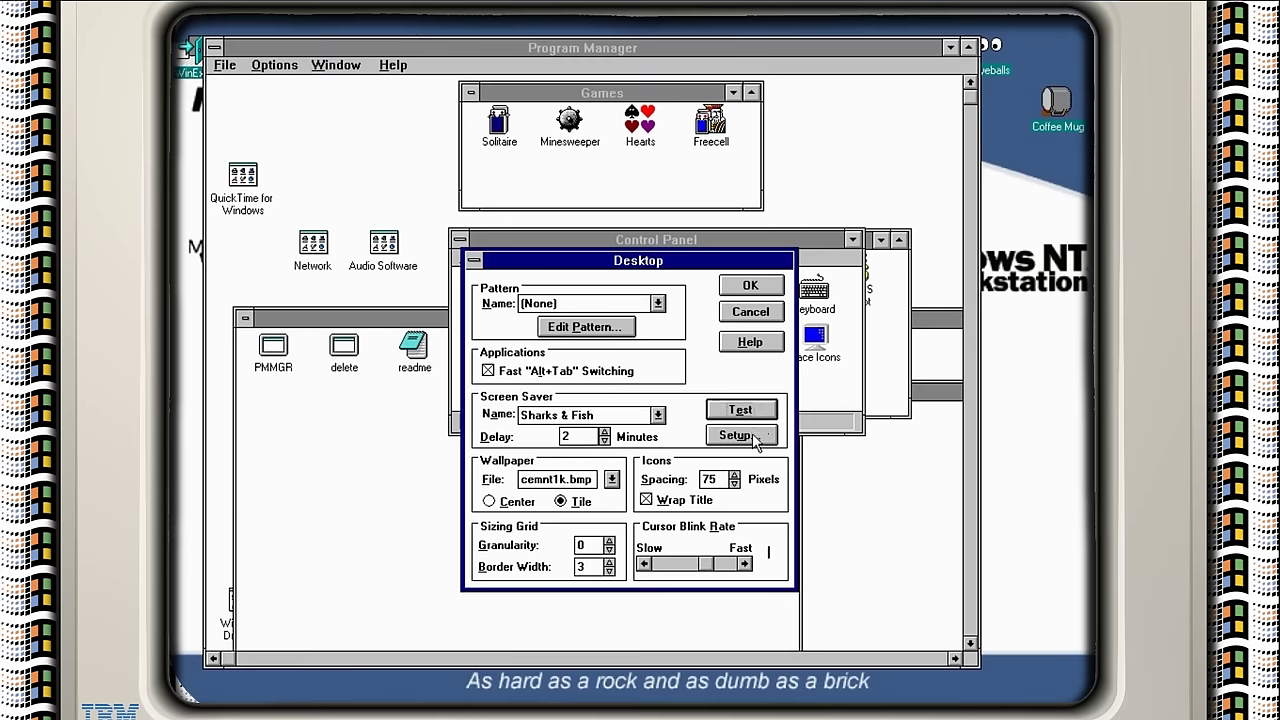
{"action": "key", "text": "alt+u"}
{"action": "left_click_drag", "start_coordinate": [803, 350], "coordinate": [621, 350]}
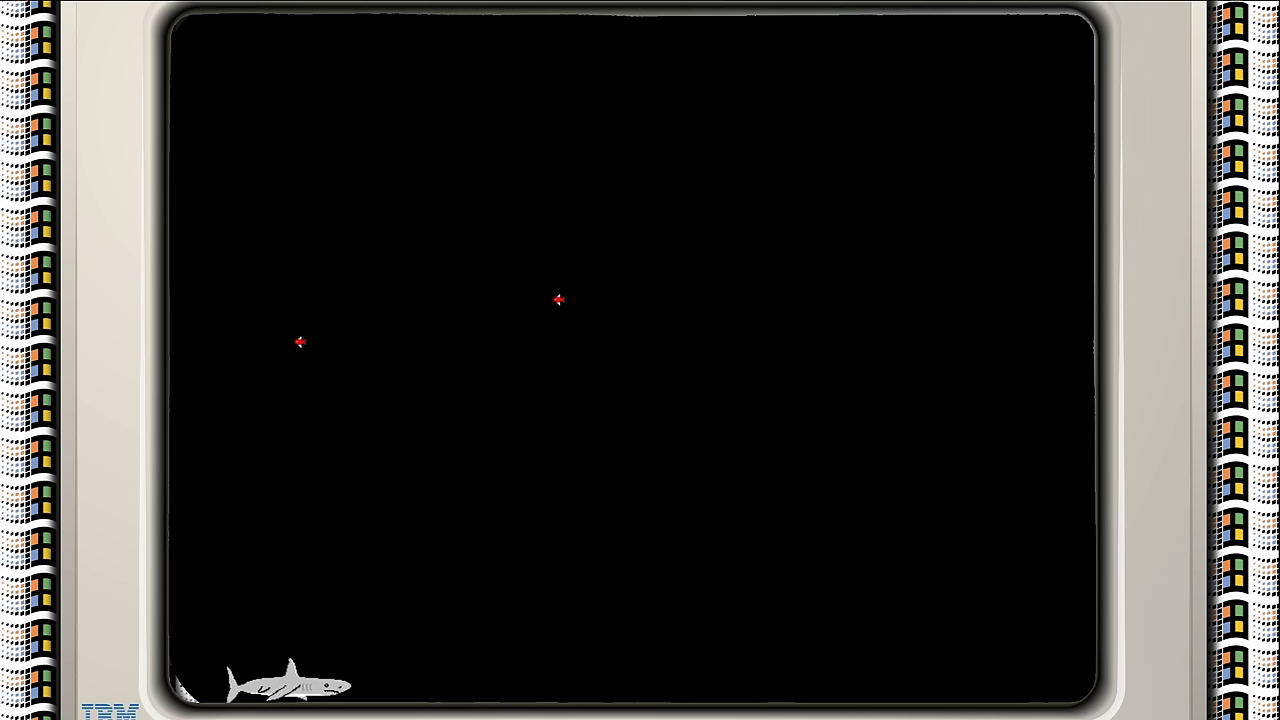
- Select the Spider screen saver, set its minutes to 15, and preview it
{"action": "mouse_move", "coordinate": [617, 483]}
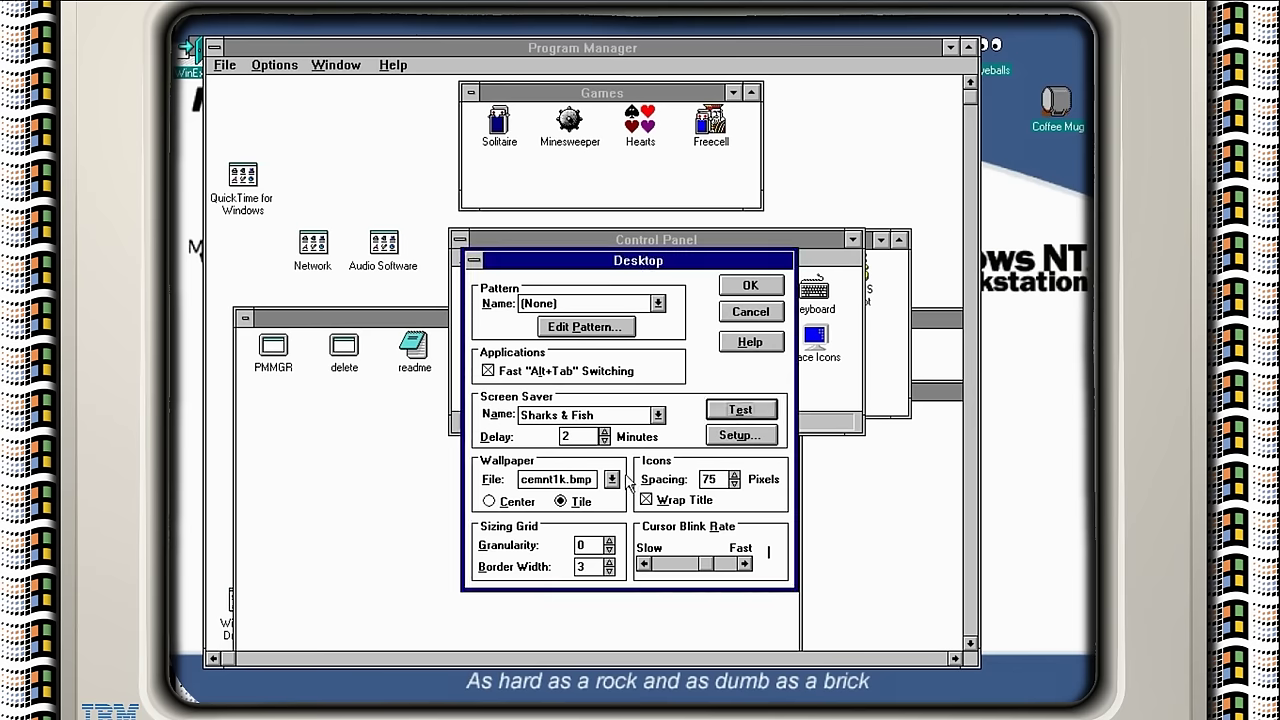
{"action": "left_click", "coordinate": [658, 415]}
{"action": "left_click", "coordinate": [641, 480]}
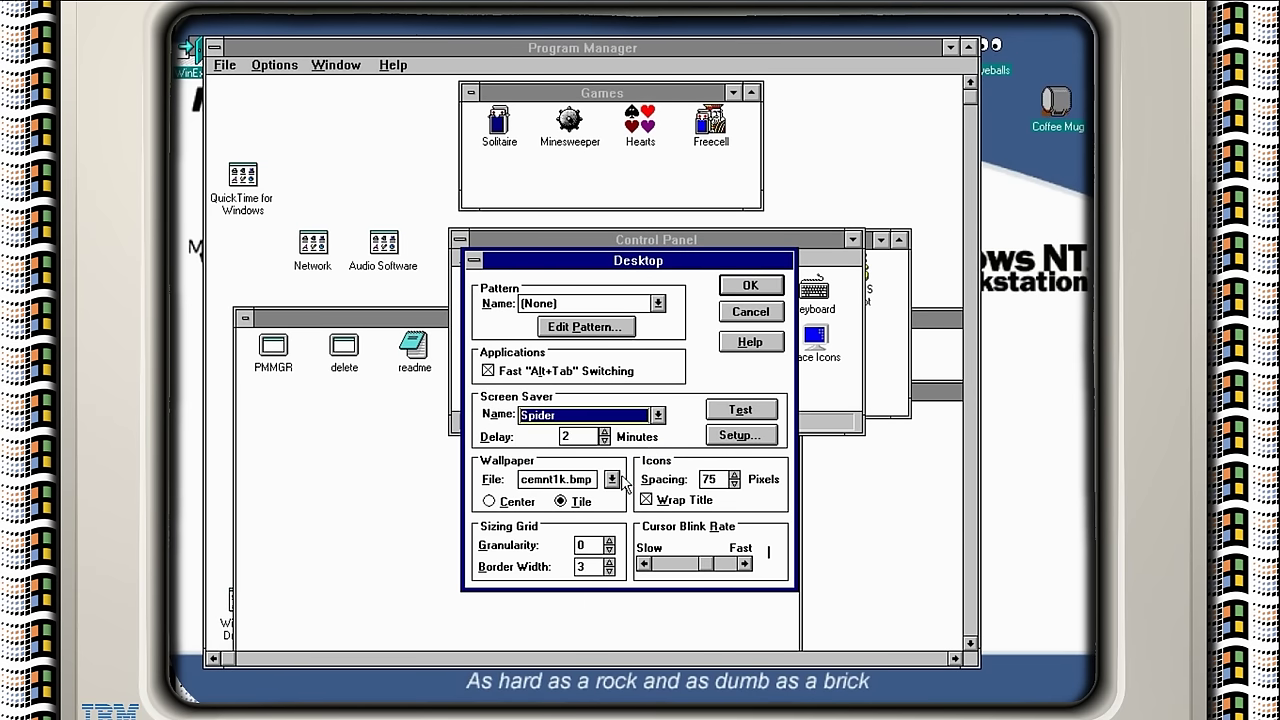
{"action": "left_click", "coordinate": [722, 414]}
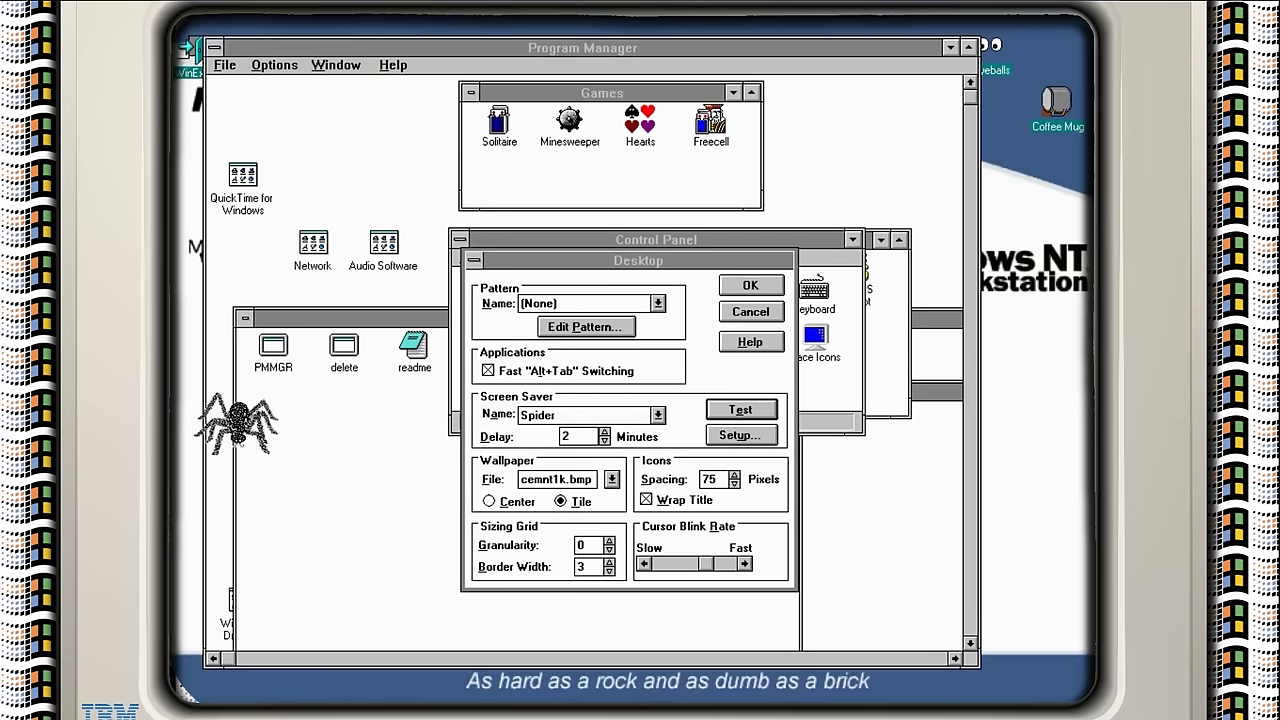
{"action": "left_click", "coordinate": [735, 437]}
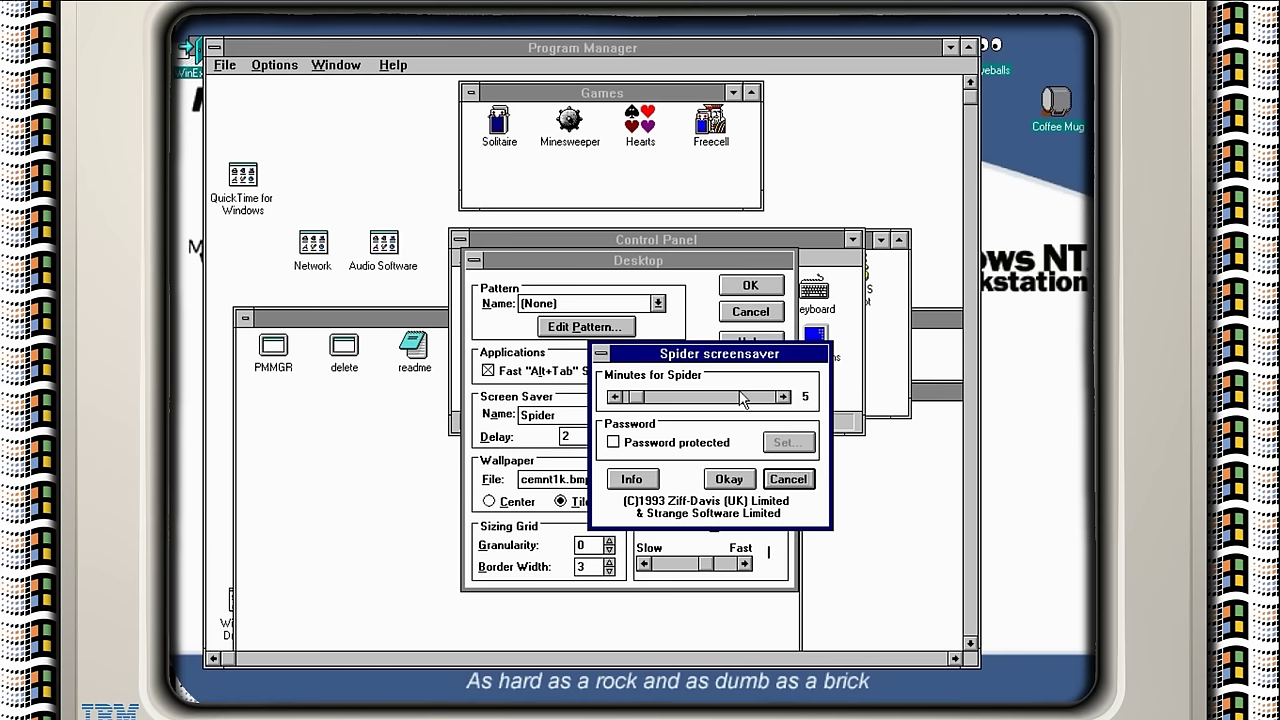
{"action": "left_click", "coordinate": [738, 397]}
{"action": "left_click", "coordinate": [738, 397]}
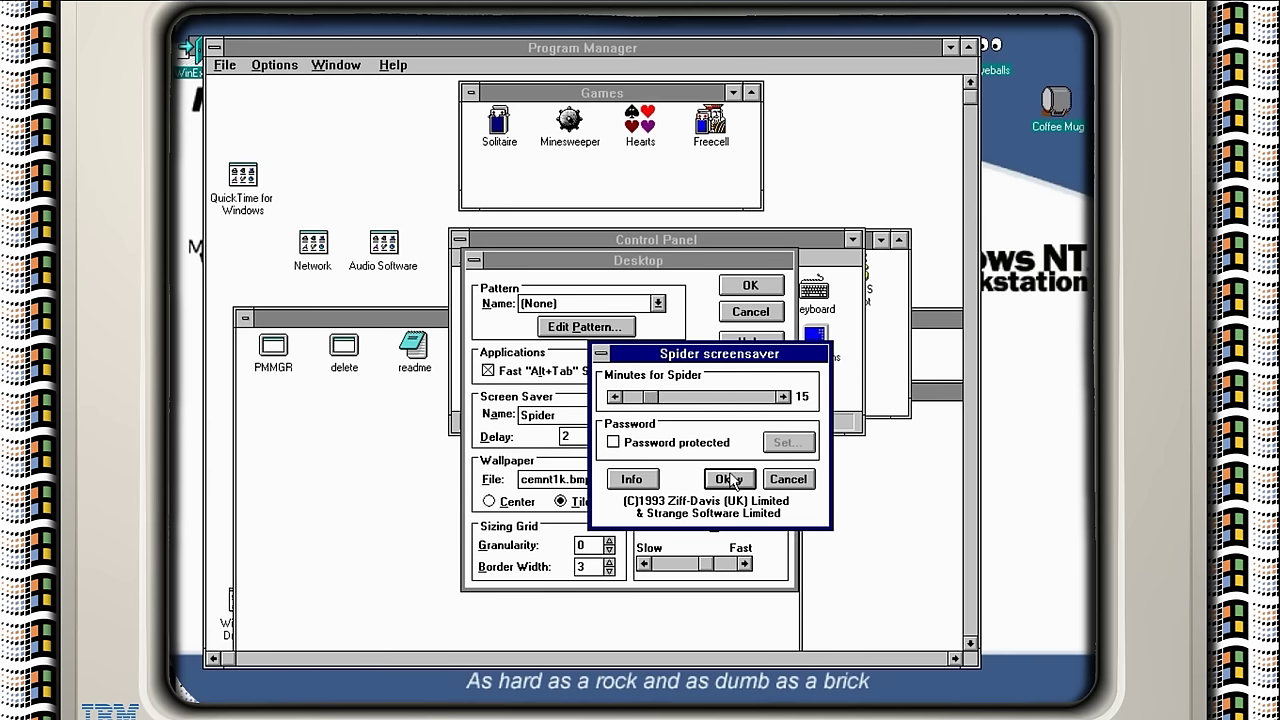
{"action": "left_click", "coordinate": [729, 482]}
{"action": "left_click", "coordinate": [740, 409]}
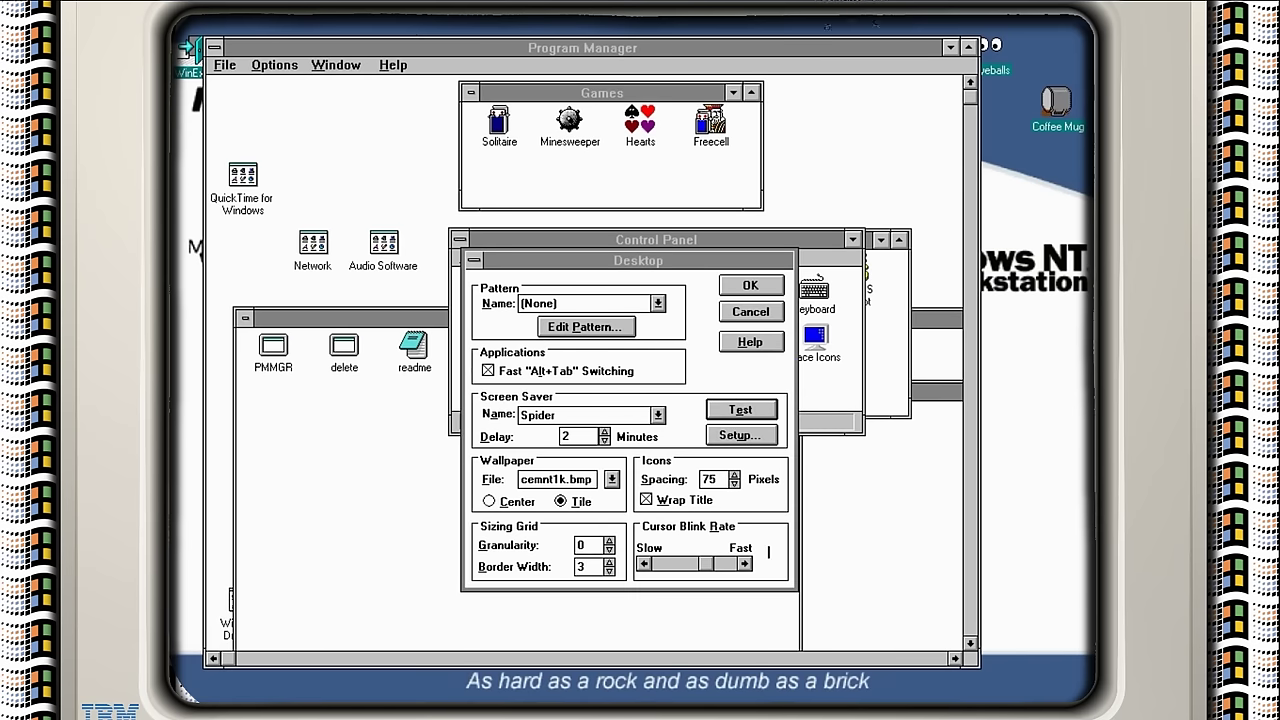
- Select Leaking roof, check its setup, and preview it
{"action": "left_click", "coordinate": [657, 414]}
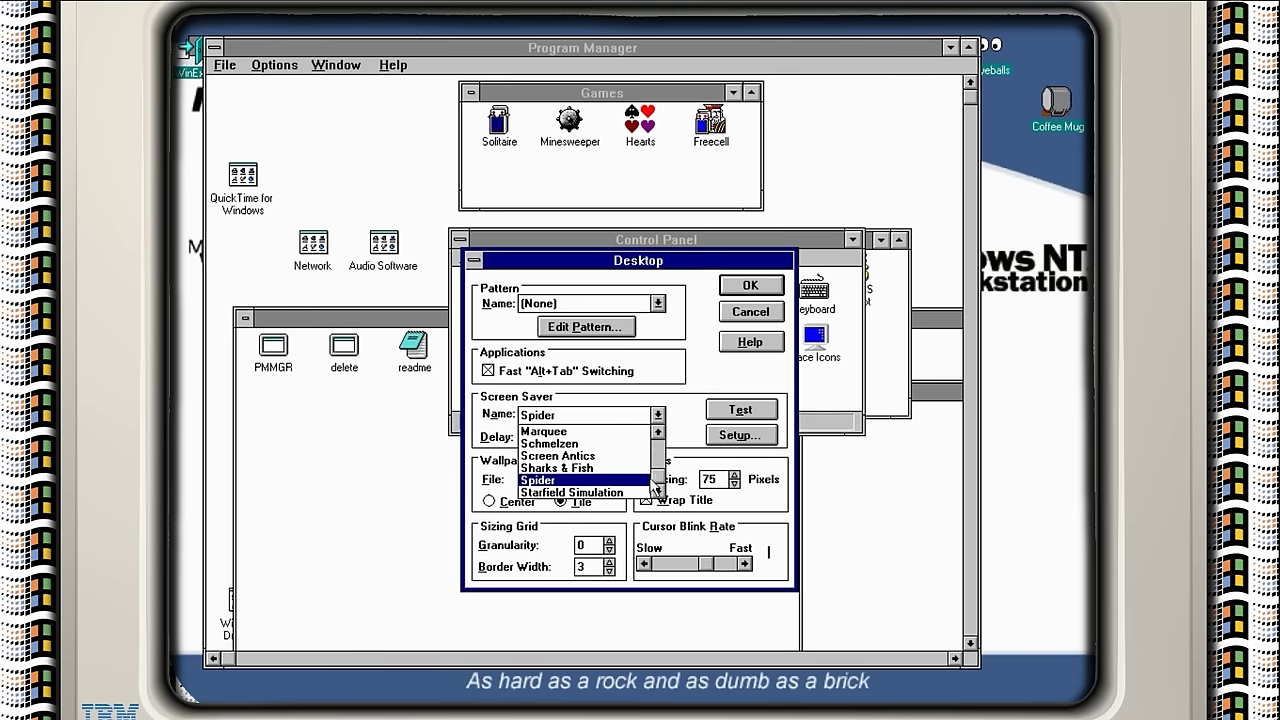
{"action": "left_click_drag", "start_coordinate": [659, 460], "coordinate": [658, 430]}
{"action": "left_click", "coordinate": [619, 460]}
{"action": "left_click", "coordinate": [740, 410]}
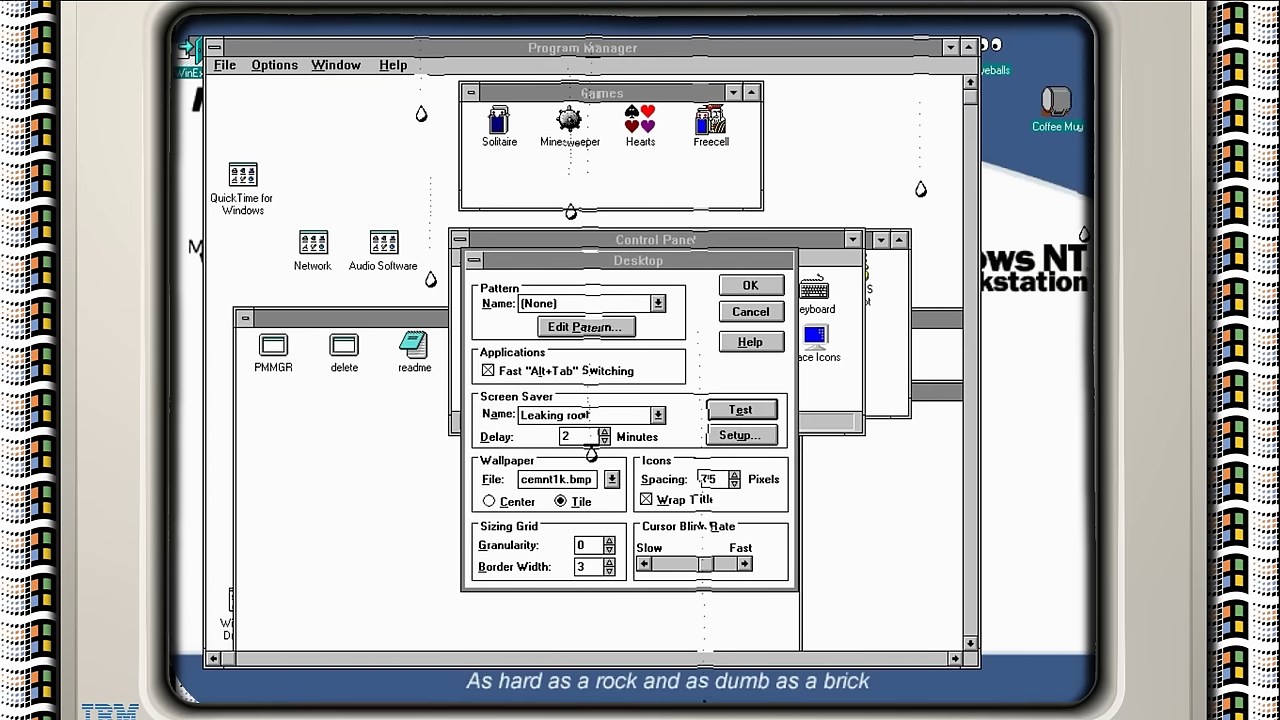
{"action": "left_click", "coordinate": [748, 437]}
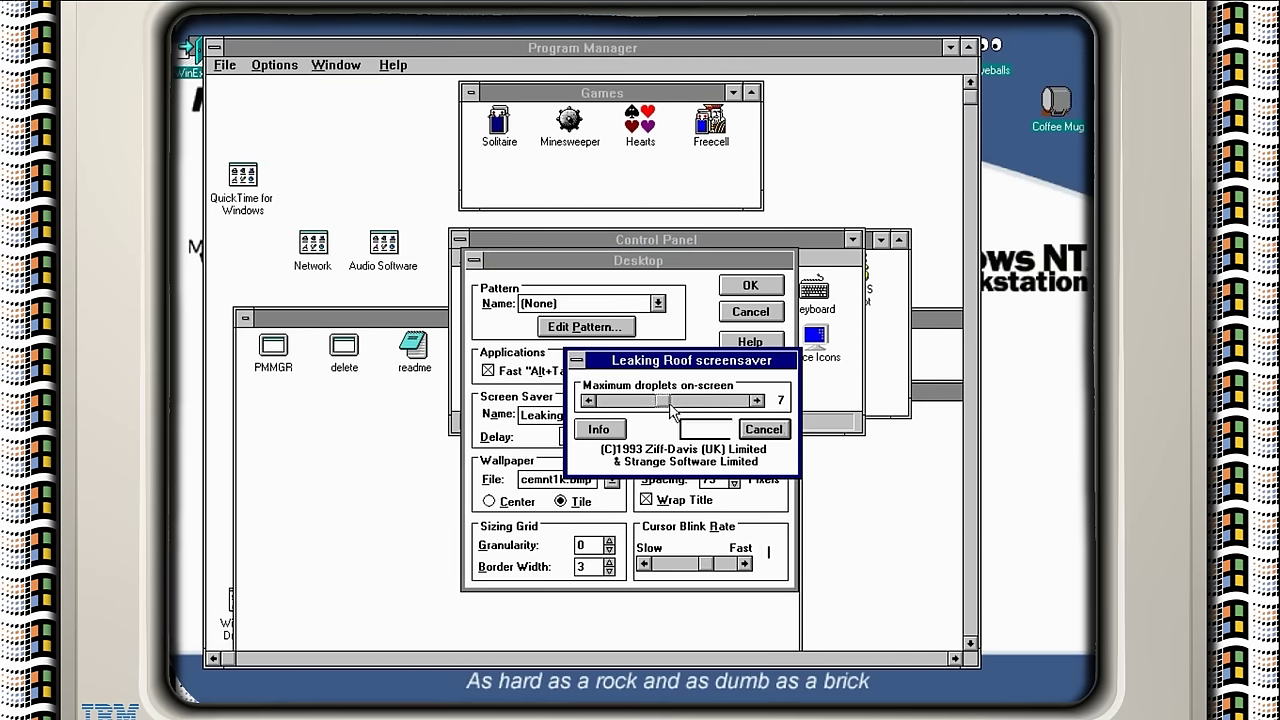
{"action": "left_click", "coordinate": [748, 432]}
{"action": "left_click", "coordinate": [750, 418]}
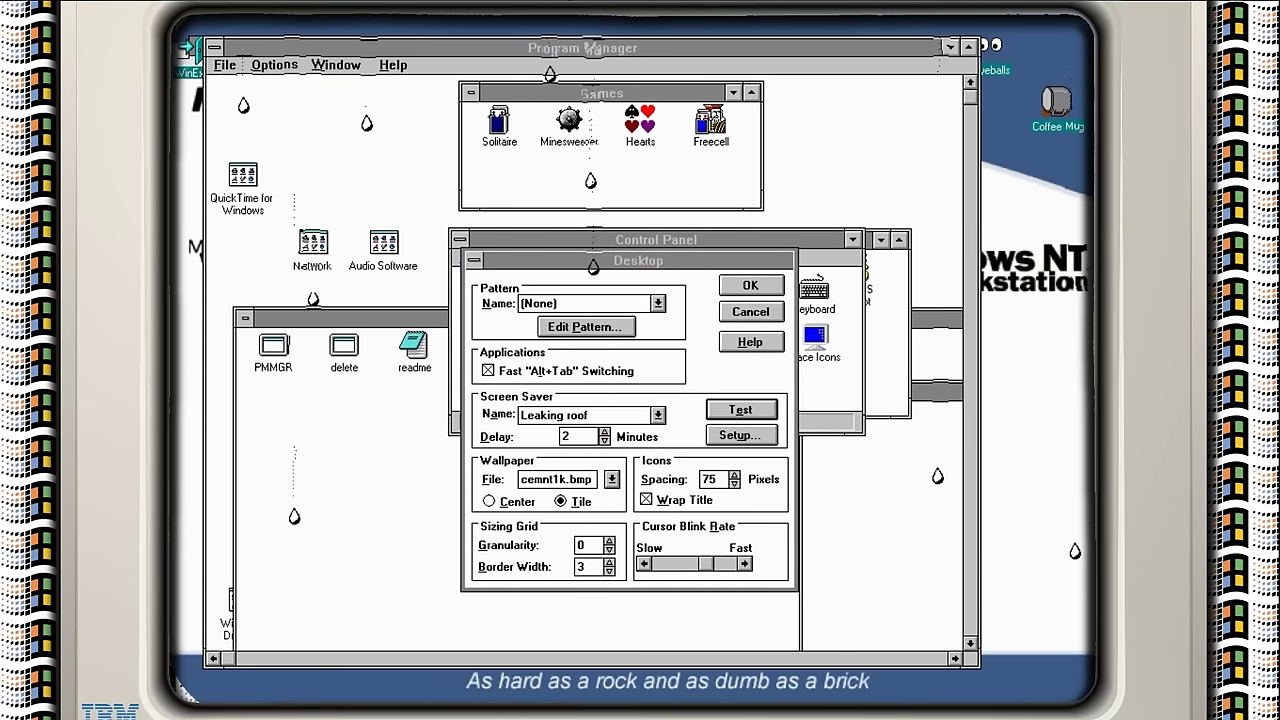
- Keep Leaking roof as the screen saver and close the Desktop settings
{"action": "mouse_move", "coordinate": [740, 410]}
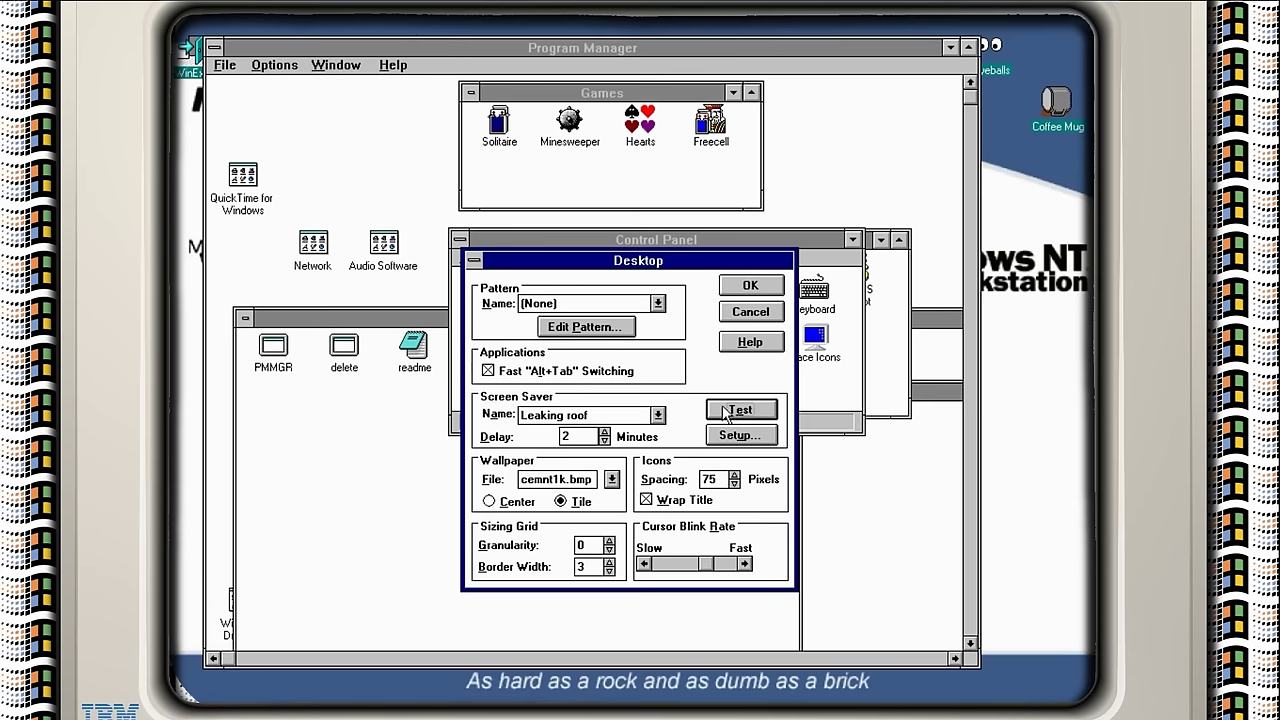
{"action": "left_click", "coordinate": [657, 414]}
{"action": "left_click", "coordinate": [668, 432]}
{"action": "left_click", "coordinate": [657, 414]}
{"action": "left_click", "coordinate": [659, 432]}
{"action": "left_click", "coordinate": [659, 432]}
{"action": "left_click", "coordinate": [659, 432]}
{"action": "left_click", "coordinate": [659, 432]}
{"action": "left_click", "coordinate": [750, 312]}
{"action": "left_click", "coordinate": [460, 240]}
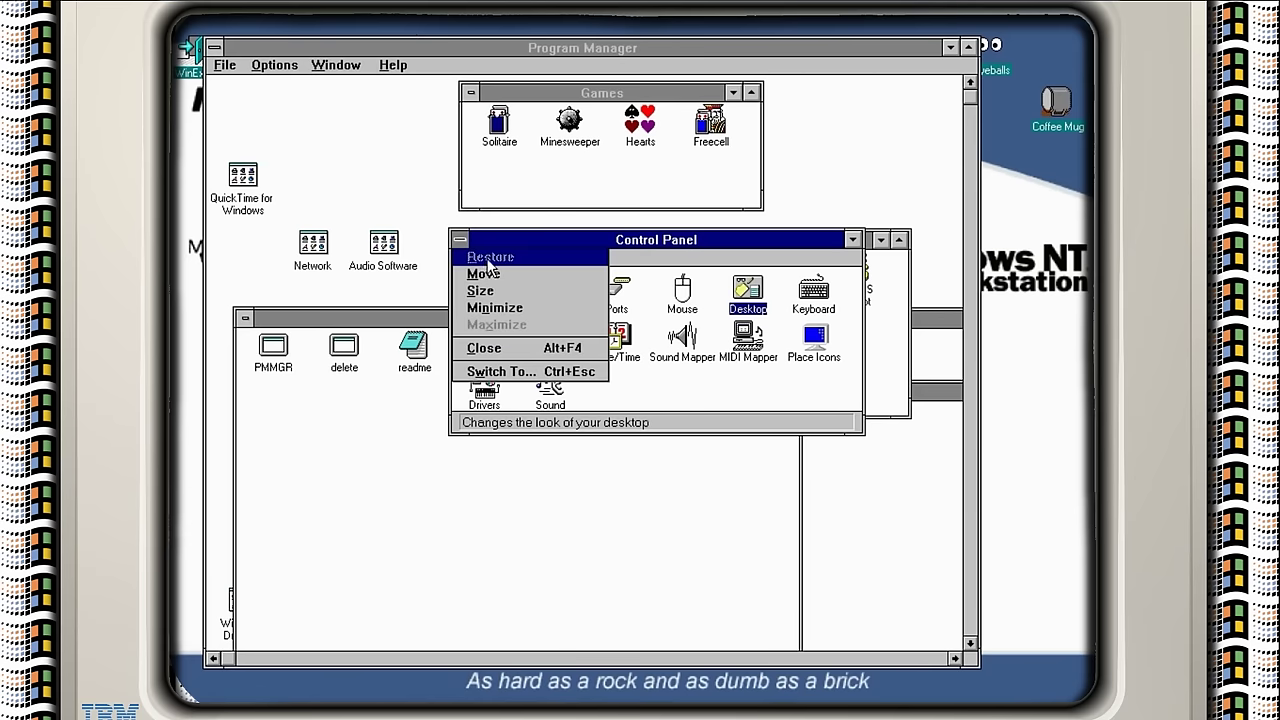
- Close Control Panel, start File Manager, and select hmso.wri in the disk10 folder
{"action": "left_click", "coordinate": [472, 345]}
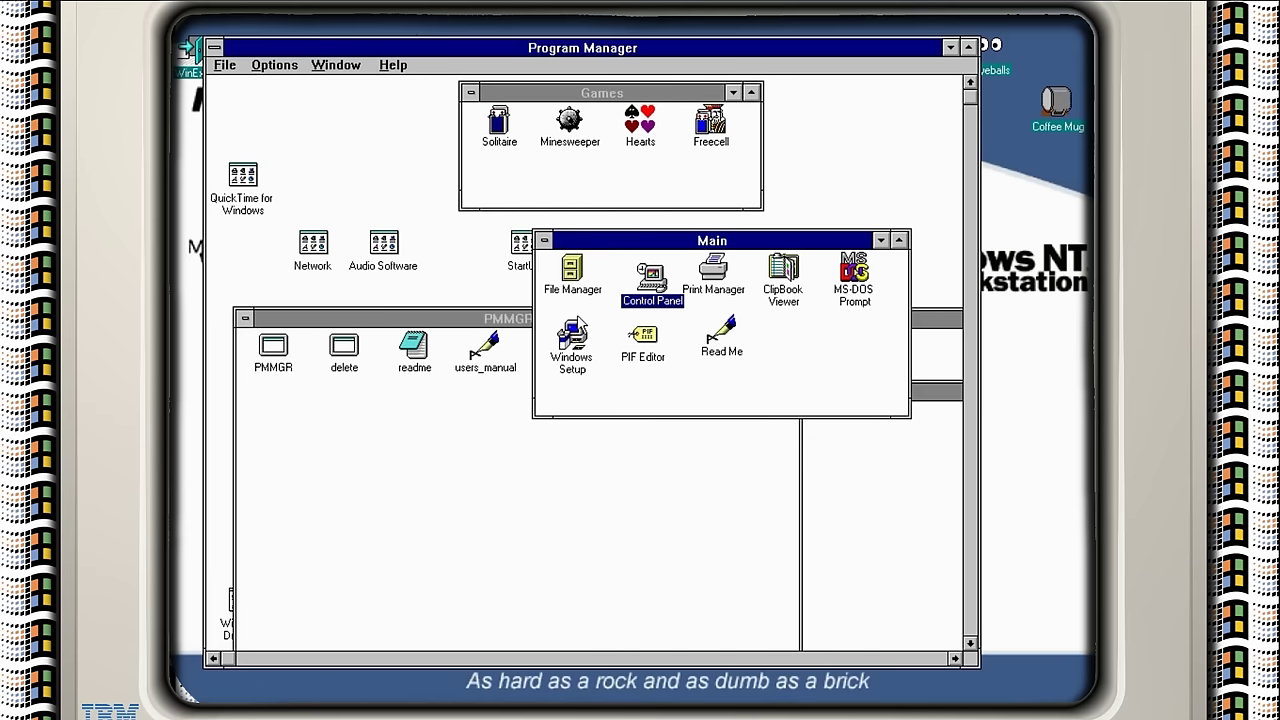
{"action": "double_click", "coordinate": [566, 288]}
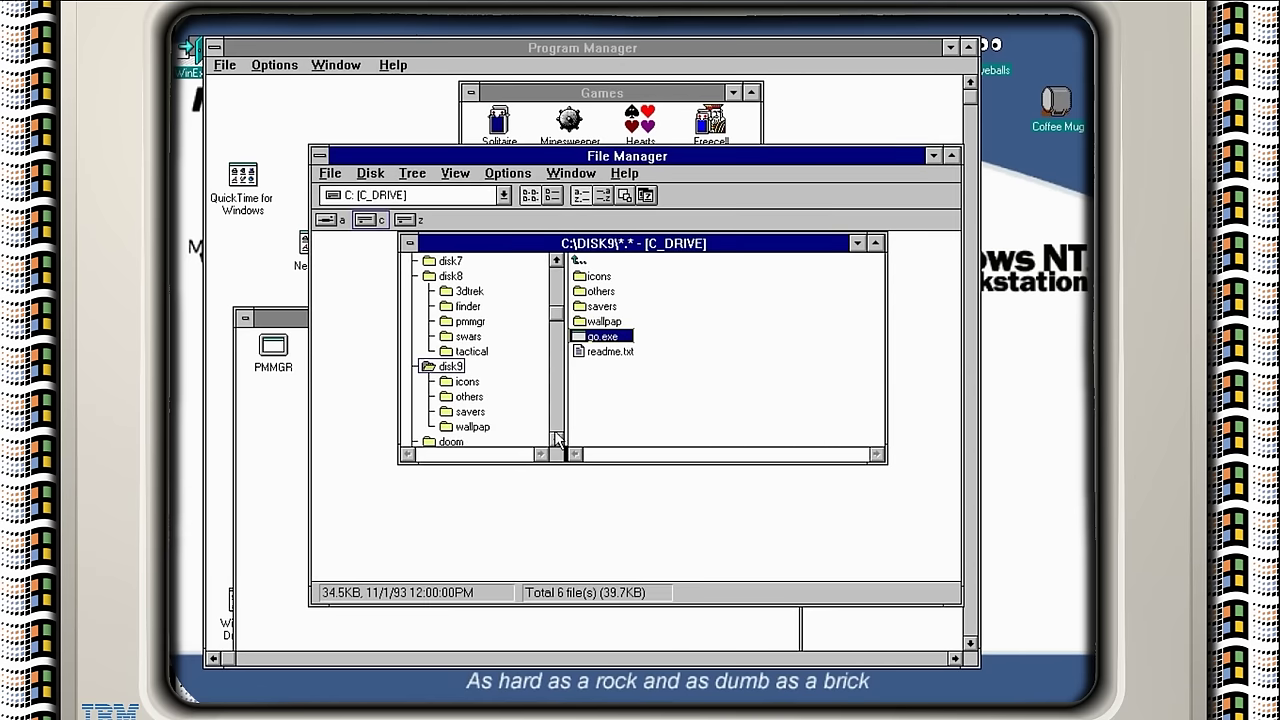
{"action": "left_click_drag", "start_coordinate": [557, 441], "coordinate": [548, 287]}
{"action": "left_click", "coordinate": [454, 290]}
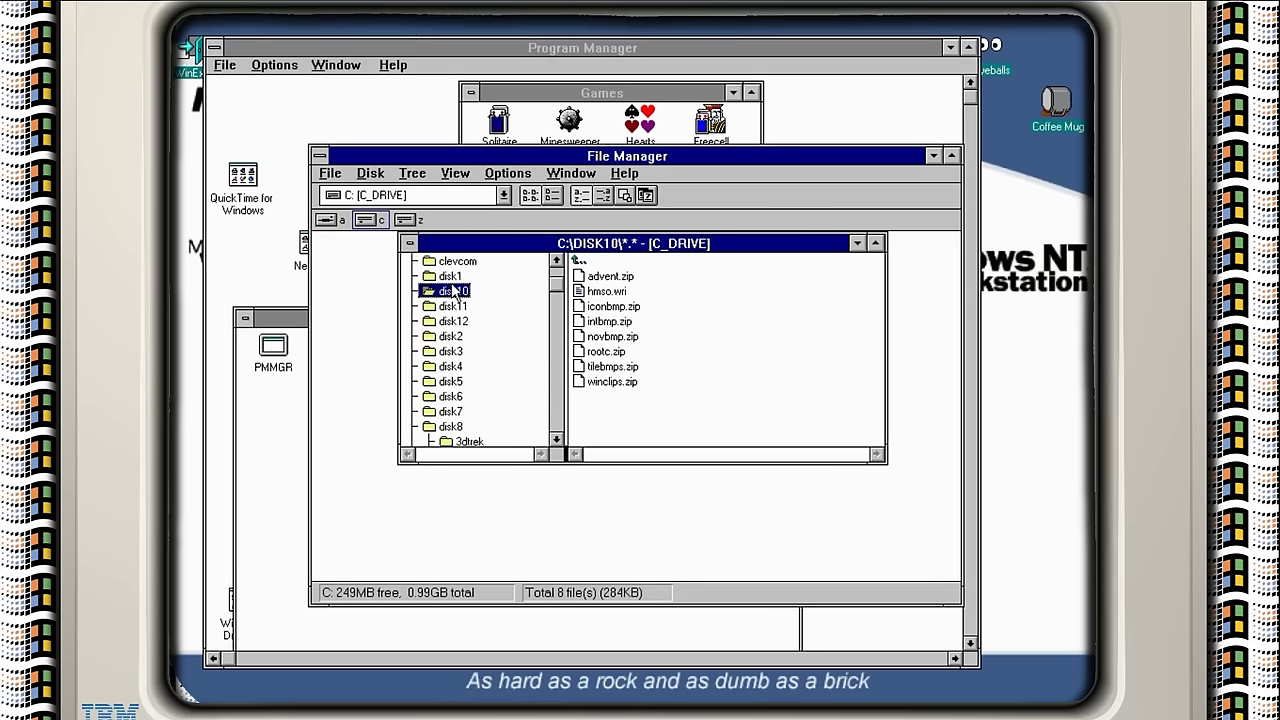
{"action": "left_click", "coordinate": [612, 292]}
- View hmso.wri in Write, scroll through the damage report, and bring up the File menu
{"action": "double_click", "coordinate": [612, 291]}
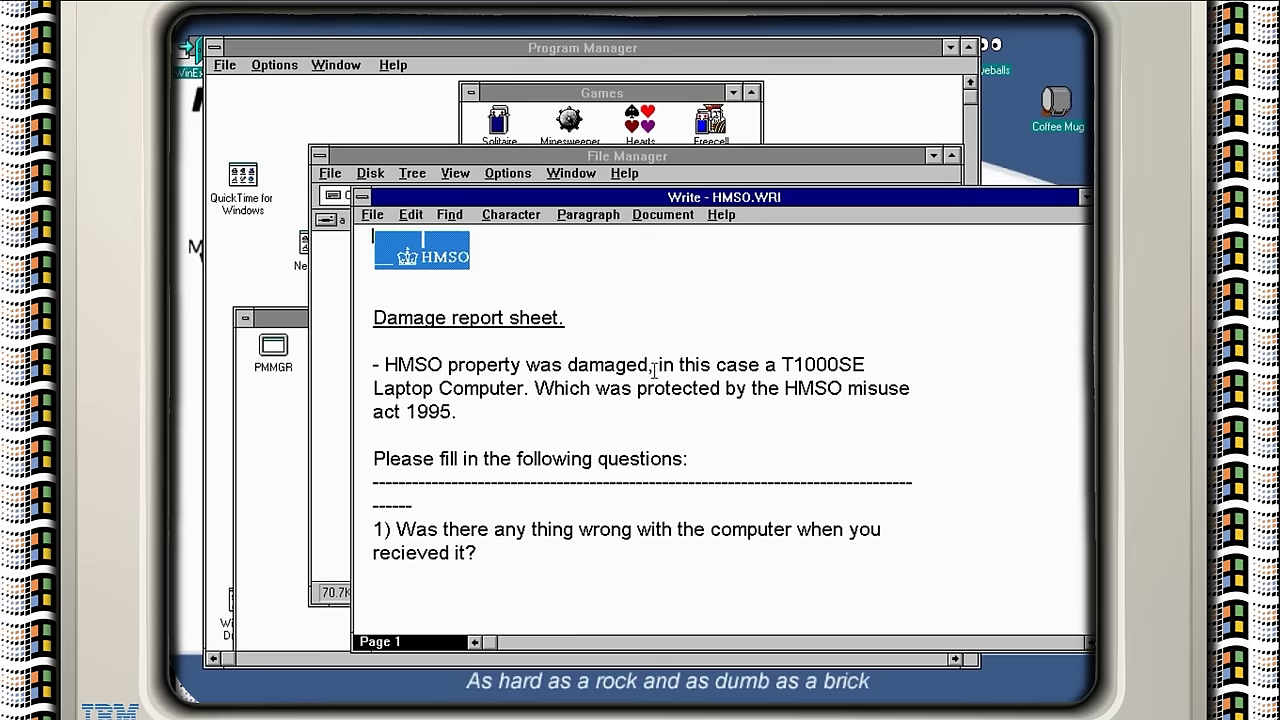
{"action": "scroll", "coordinate": [720, 420], "scroll_direction": "down", "scroll_amount": 10}
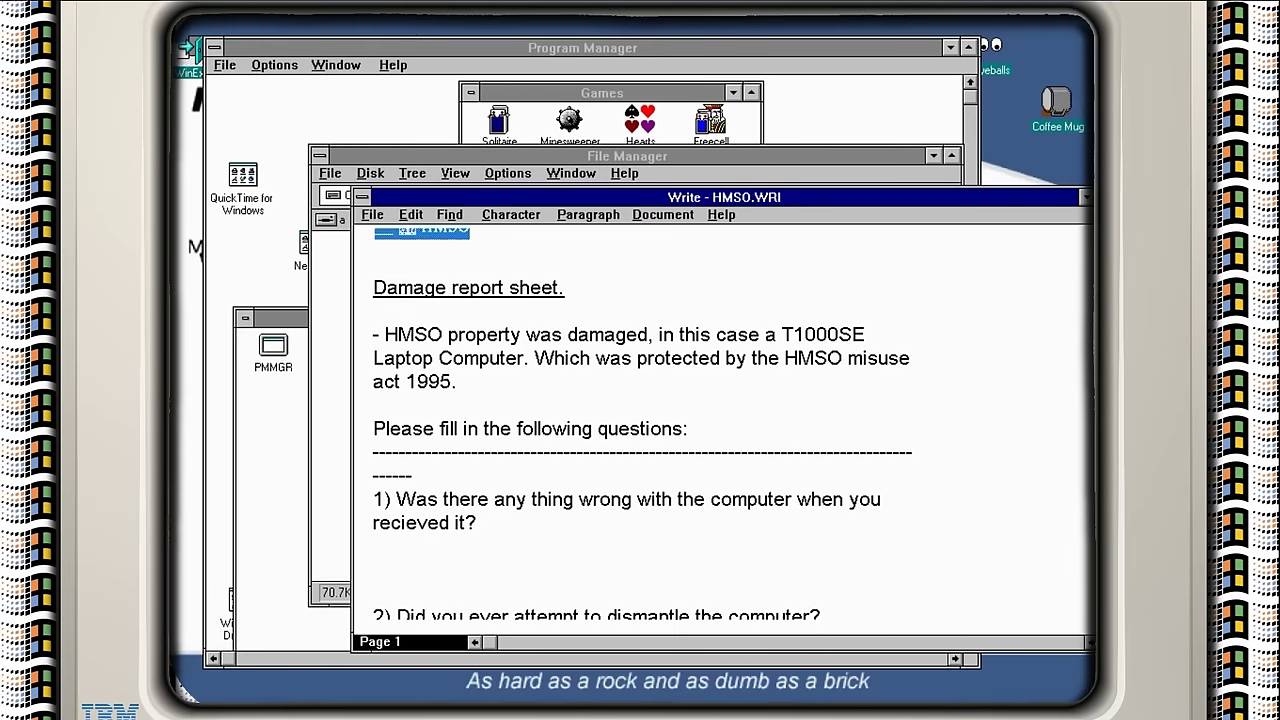
{"action": "scroll", "coordinate": [800, 455], "scroll_direction": "down", "scroll_amount": 3}
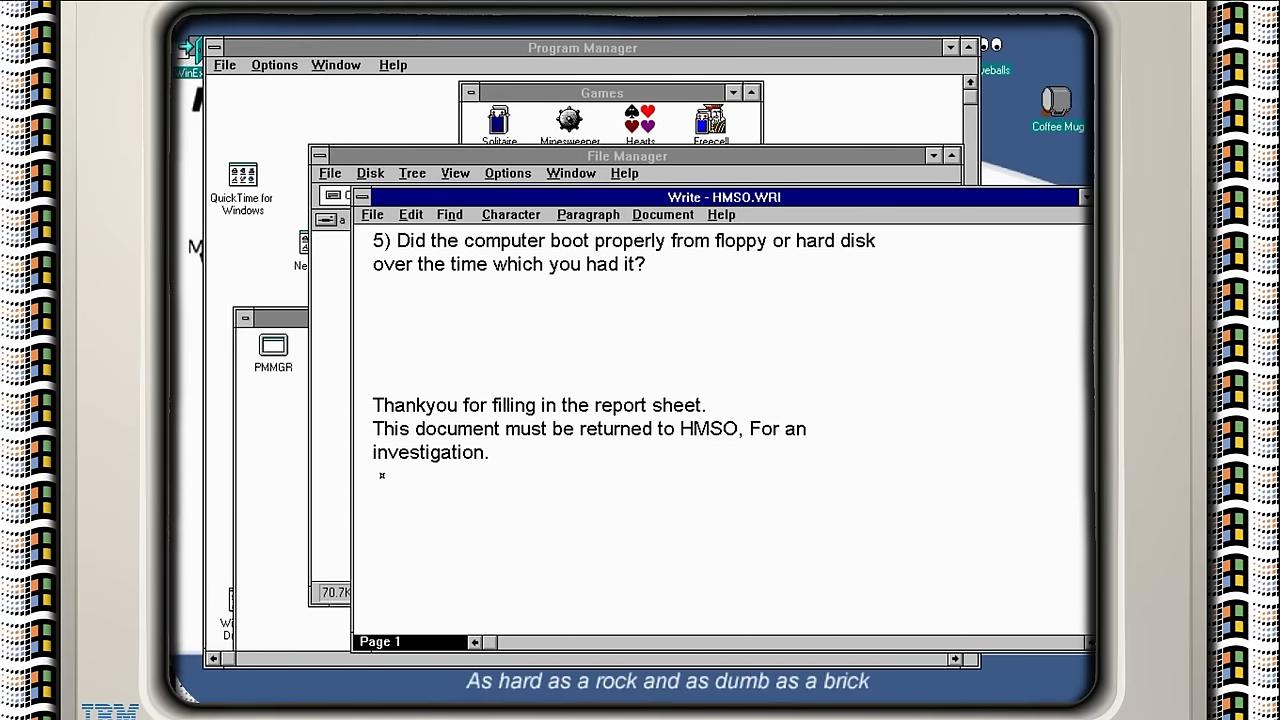
{"action": "left_click", "coordinate": [368, 215]}
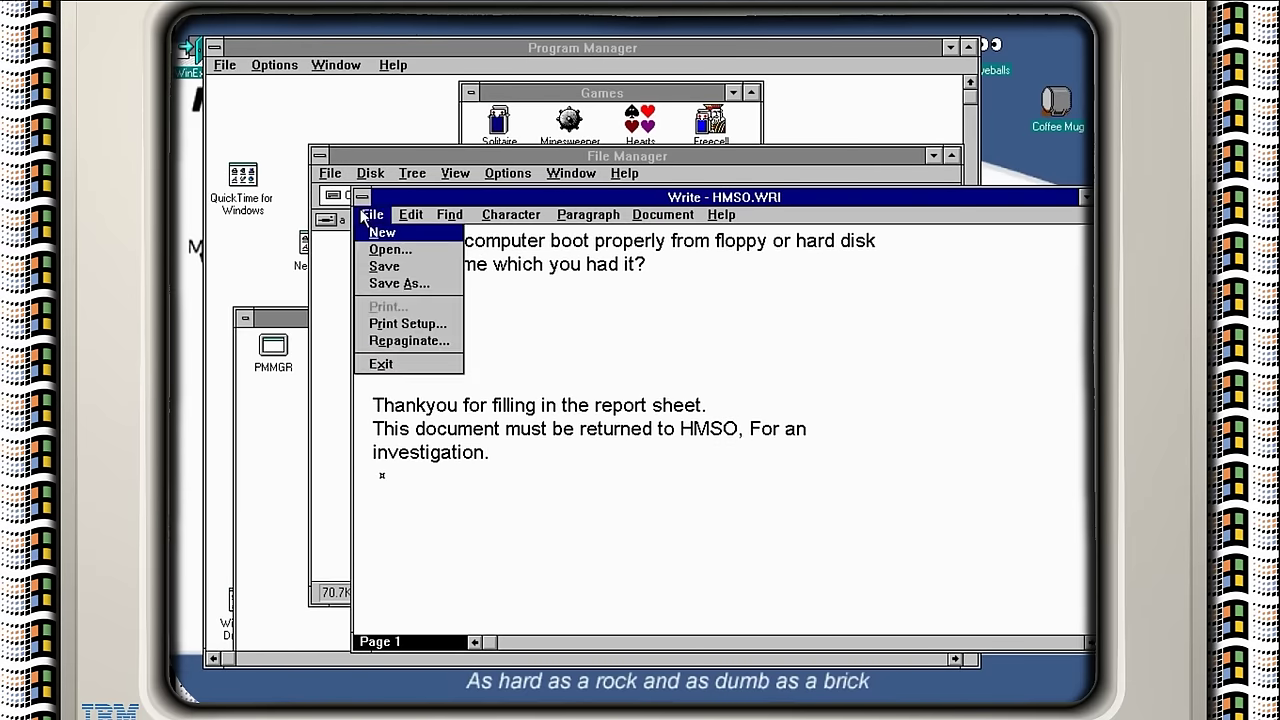
- Quit Write, inspect advent.zip and iconbmp.zip in DISK10, then start exiting Windows from Program Manager
{"action": "left_click", "coordinate": [381, 364]}
{"action": "left_click", "coordinate": [620, 276]}
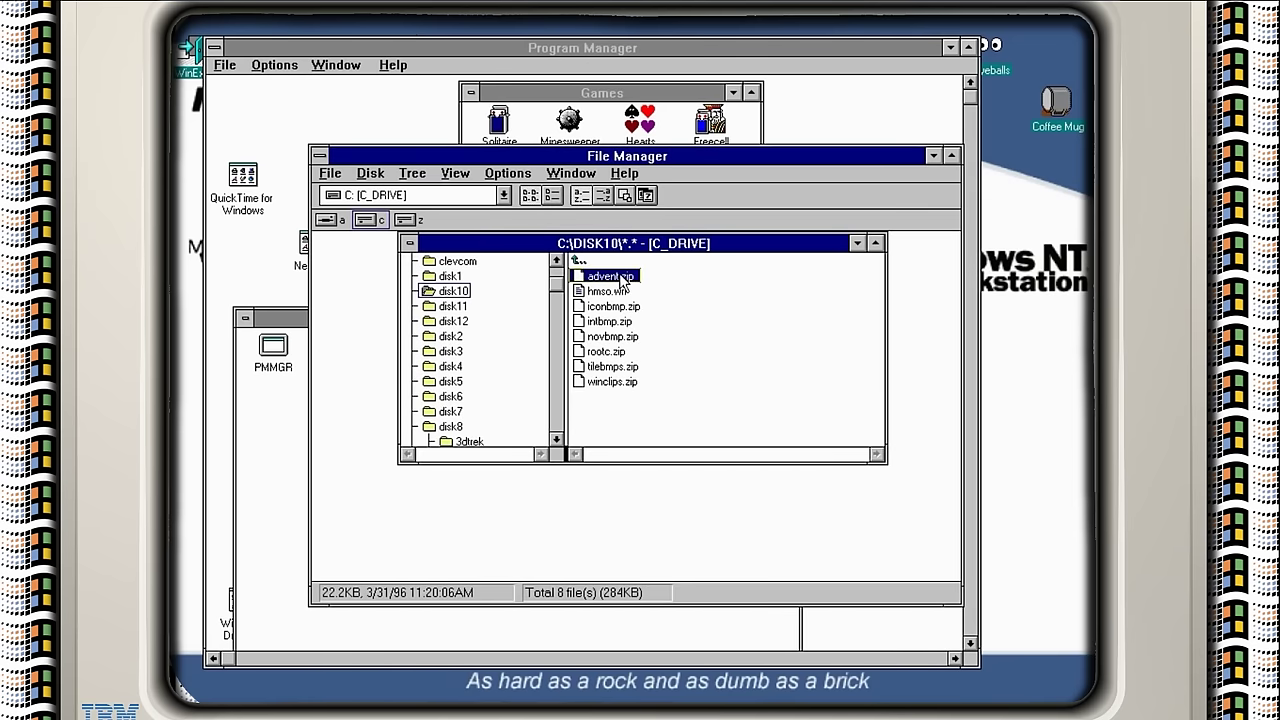
{"action": "left_click", "coordinate": [614, 307]}
{"action": "left_click", "coordinate": [612, 277]}
{"action": "left_click", "coordinate": [224, 66]}
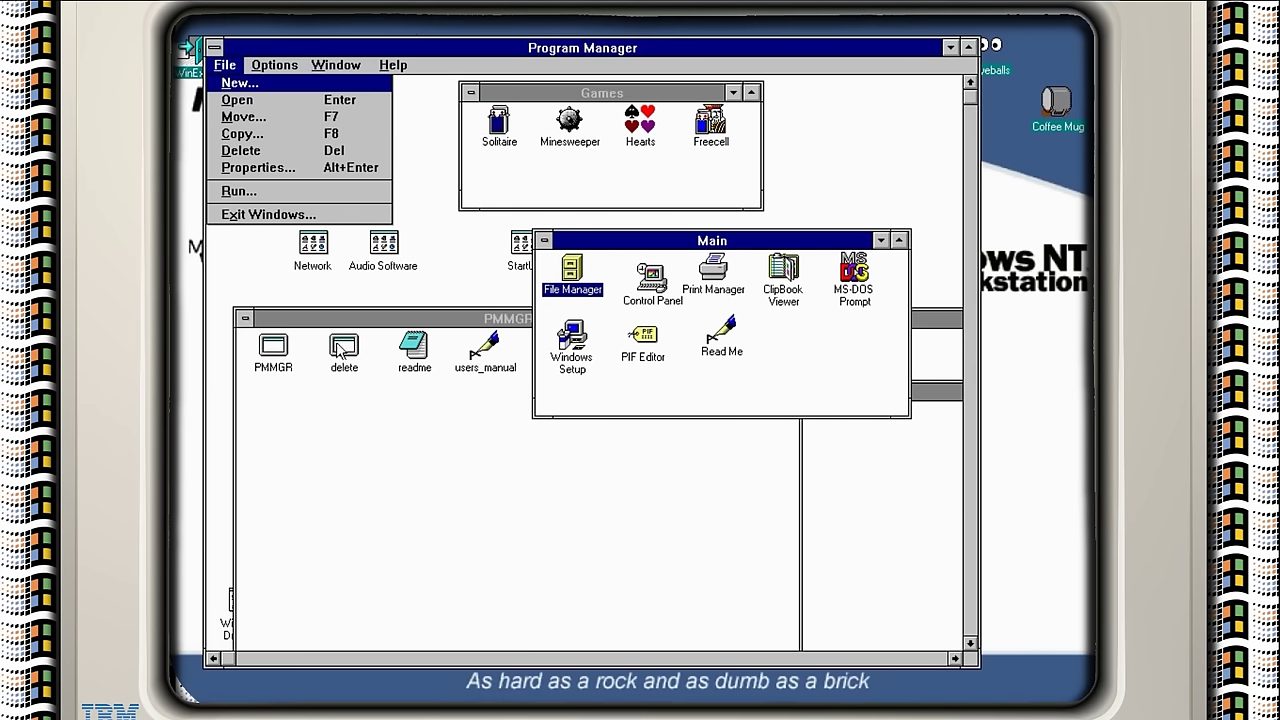
{"action": "left_click", "coordinate": [300, 214]}
- Confirm the Windows exit, then rearrange the Main, HHIKER, Music Sculptor and PMMGR group windows
{"action": "key", "text": "Return"}
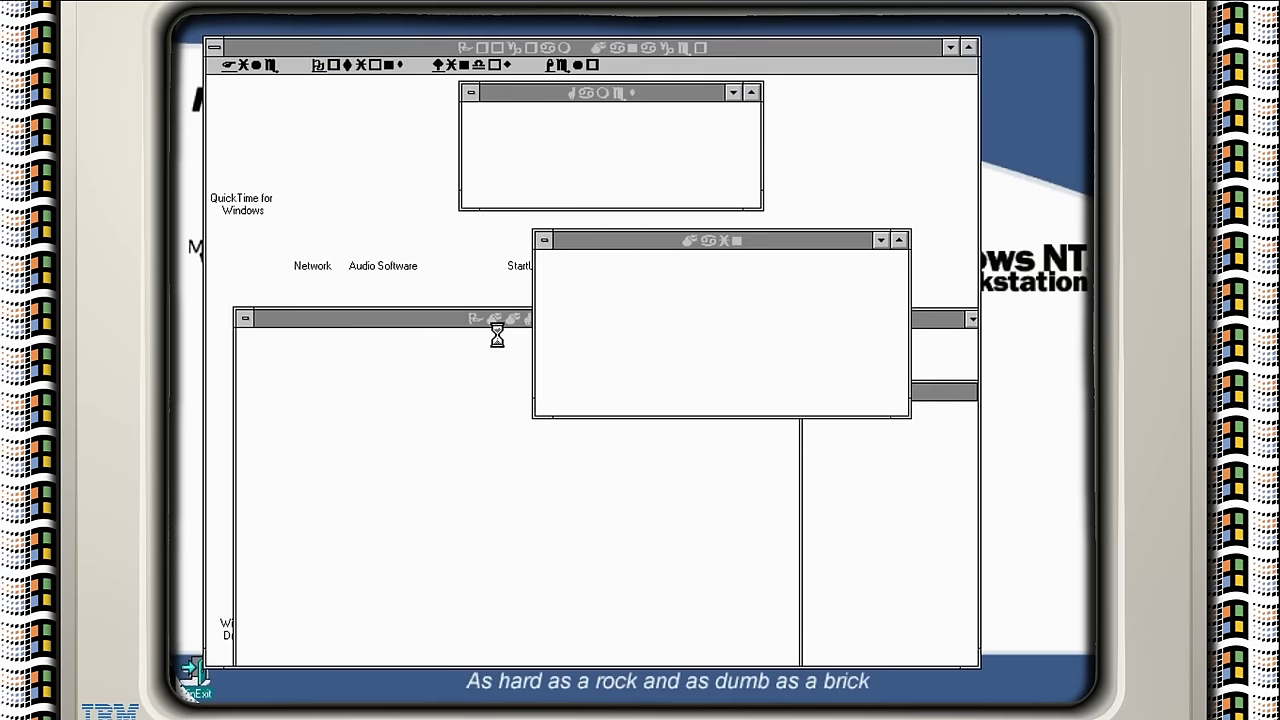
{"action": "left_click_drag", "start_coordinate": [692, 242], "coordinate": [533, 441]}
{"action": "left_click", "coordinate": [879, 350]}
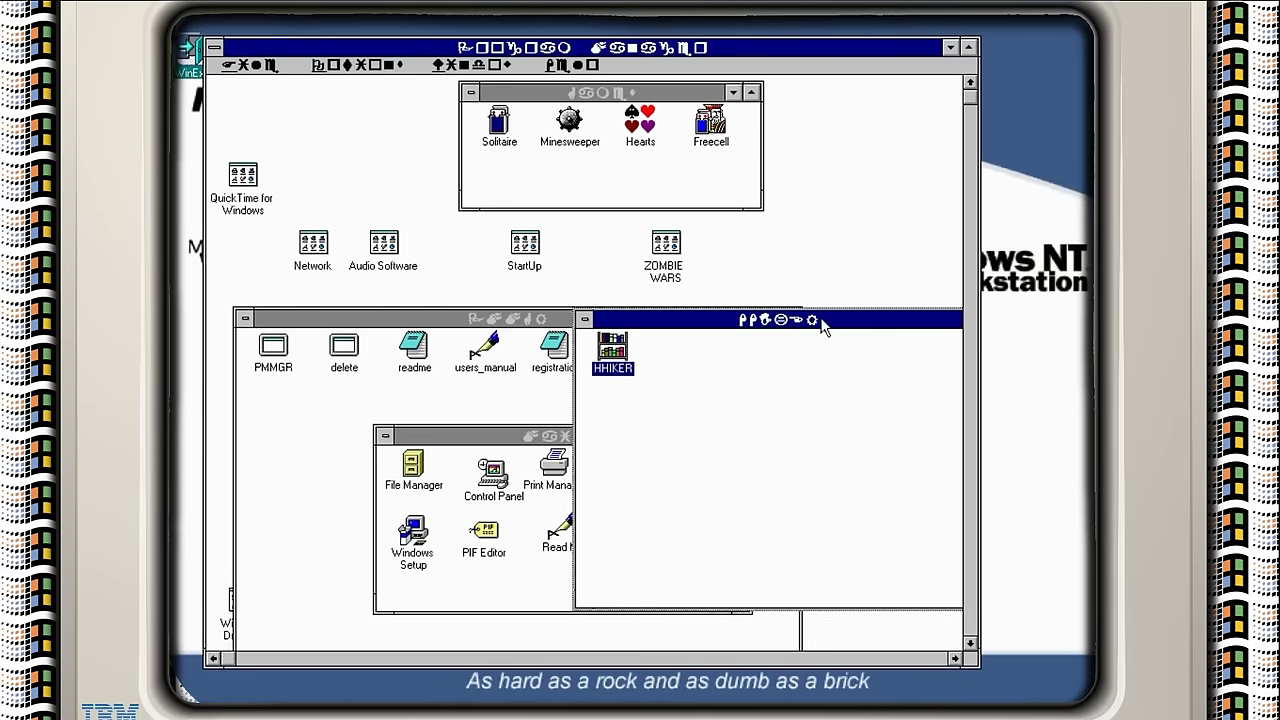
{"action": "left_click_drag", "start_coordinate": [820, 323], "coordinate": [793, 468]}
{"action": "left_click", "coordinate": [874, 445]}
{"action": "left_click_drag", "start_coordinate": [718, 395], "coordinate": [734, 239]}
{"action": "left_click", "coordinate": [316, 341]}
{"action": "left_click_drag", "start_coordinate": [316, 341], "coordinate": [678, 350]}
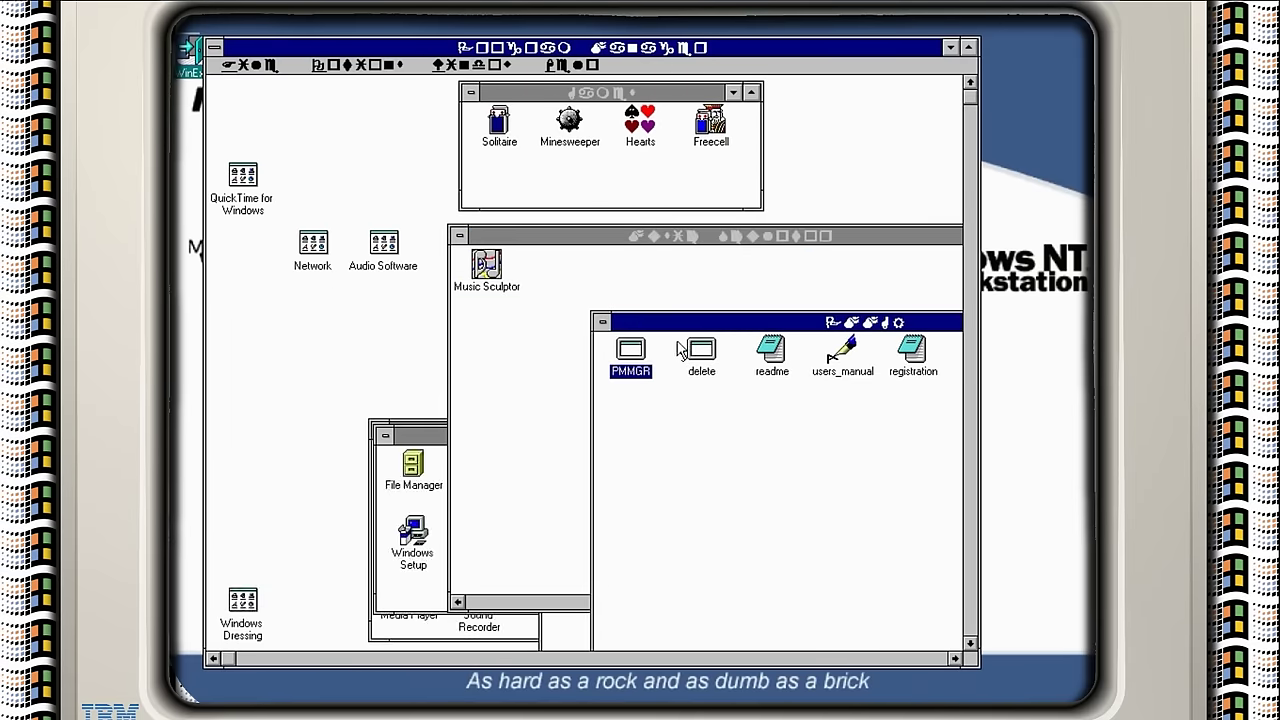
- Open Windows Dressing, launch Changer, look at its Colors settings, then select Sysfon
{"action": "double_click", "coordinate": [243, 608]}
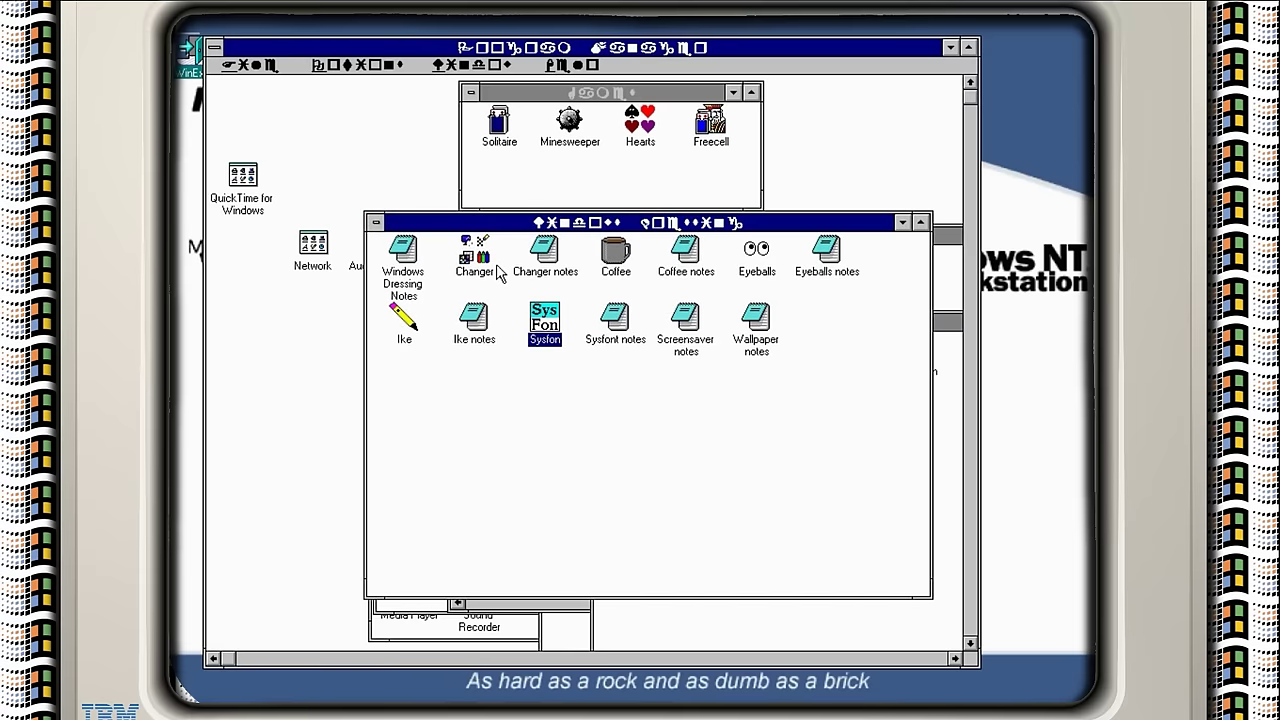
{"action": "double_click", "coordinate": [493, 270]}
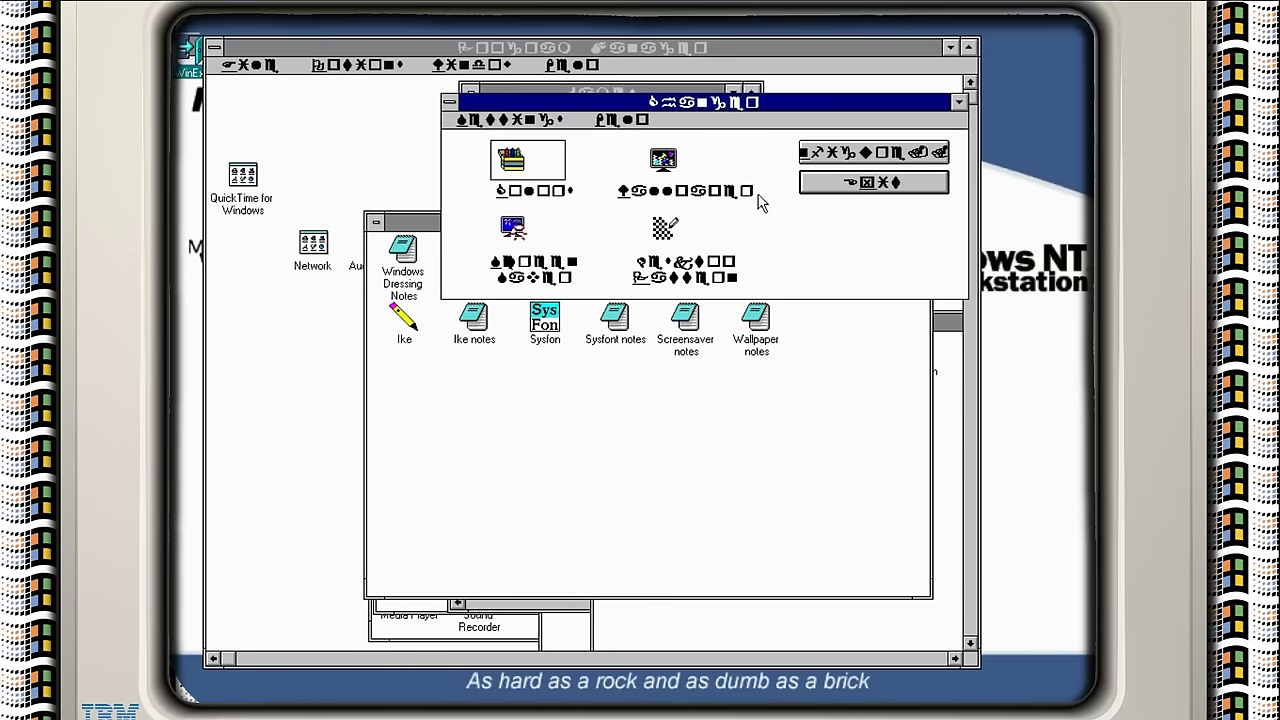
{"action": "double_click", "coordinate": [506, 171]}
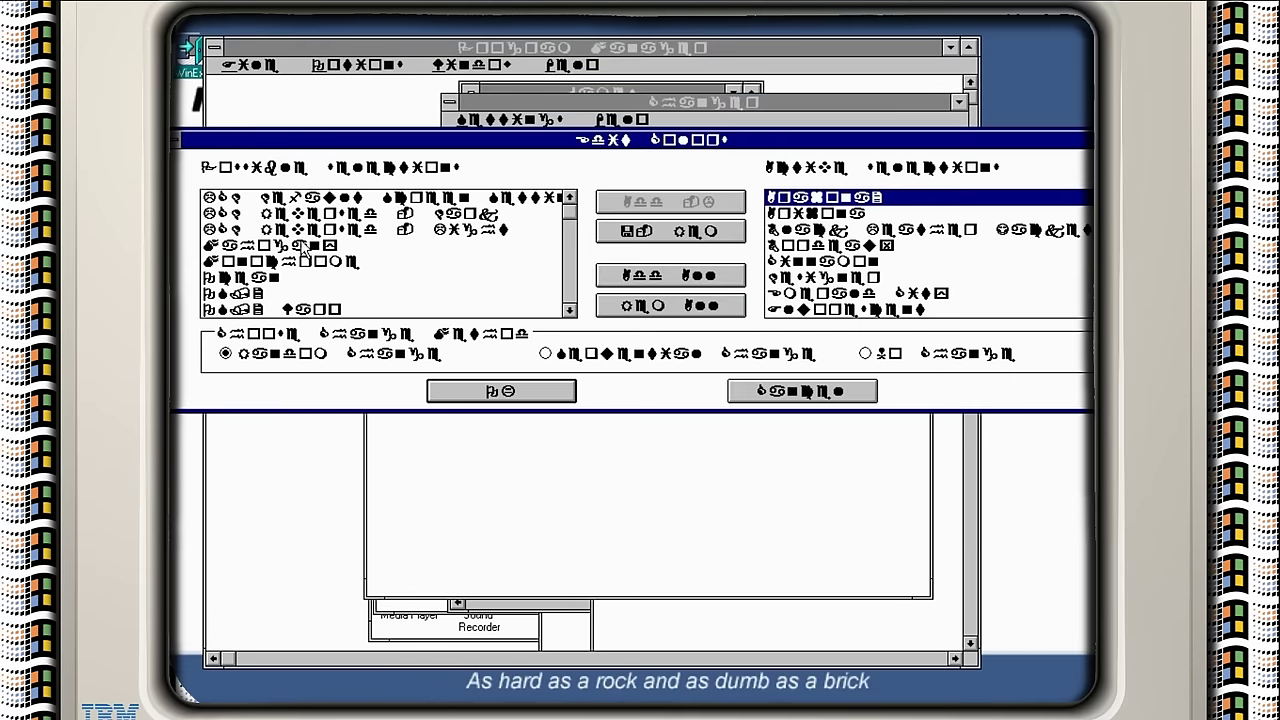
{"action": "left_click", "coordinate": [772, 390]}
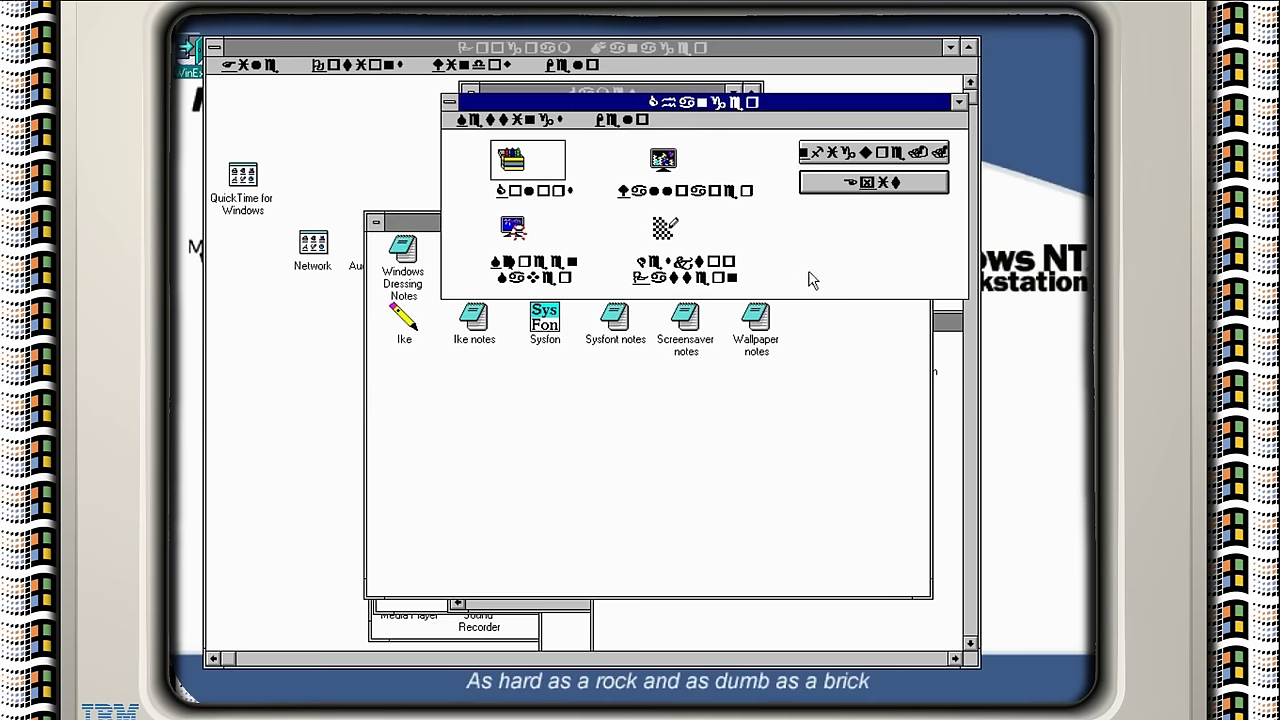
{"action": "left_click", "coordinate": [547, 330]}
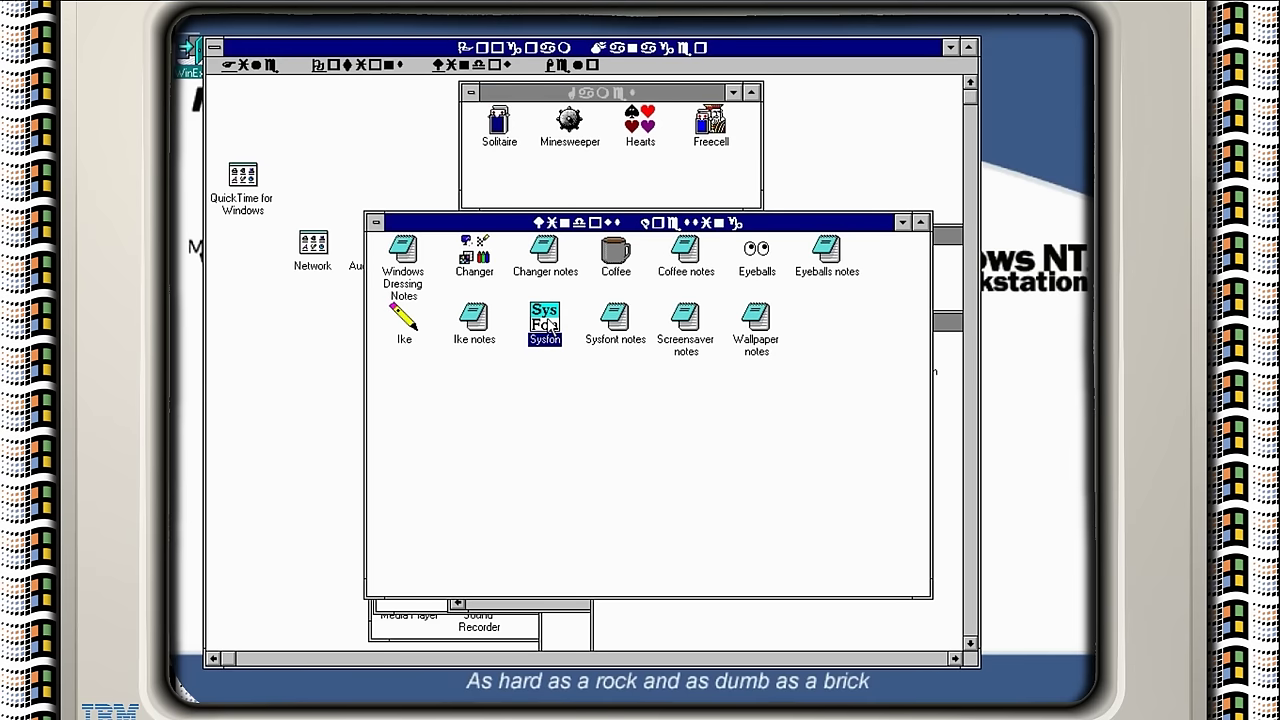
- Launch Sysfon and choose Courier as the system font
{"action": "double_click", "coordinate": [547, 326]}
{"action": "left_click", "coordinate": [287, 148]}
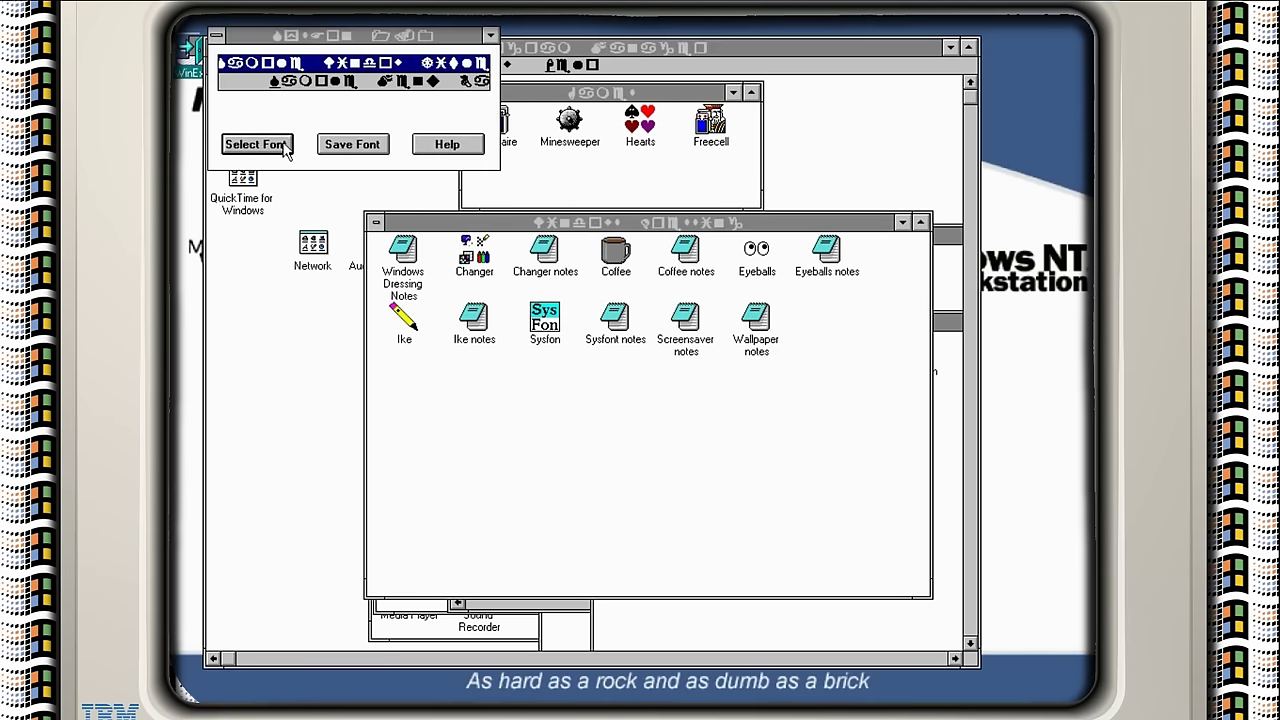
{"action": "left_click", "coordinate": [300, 196]}
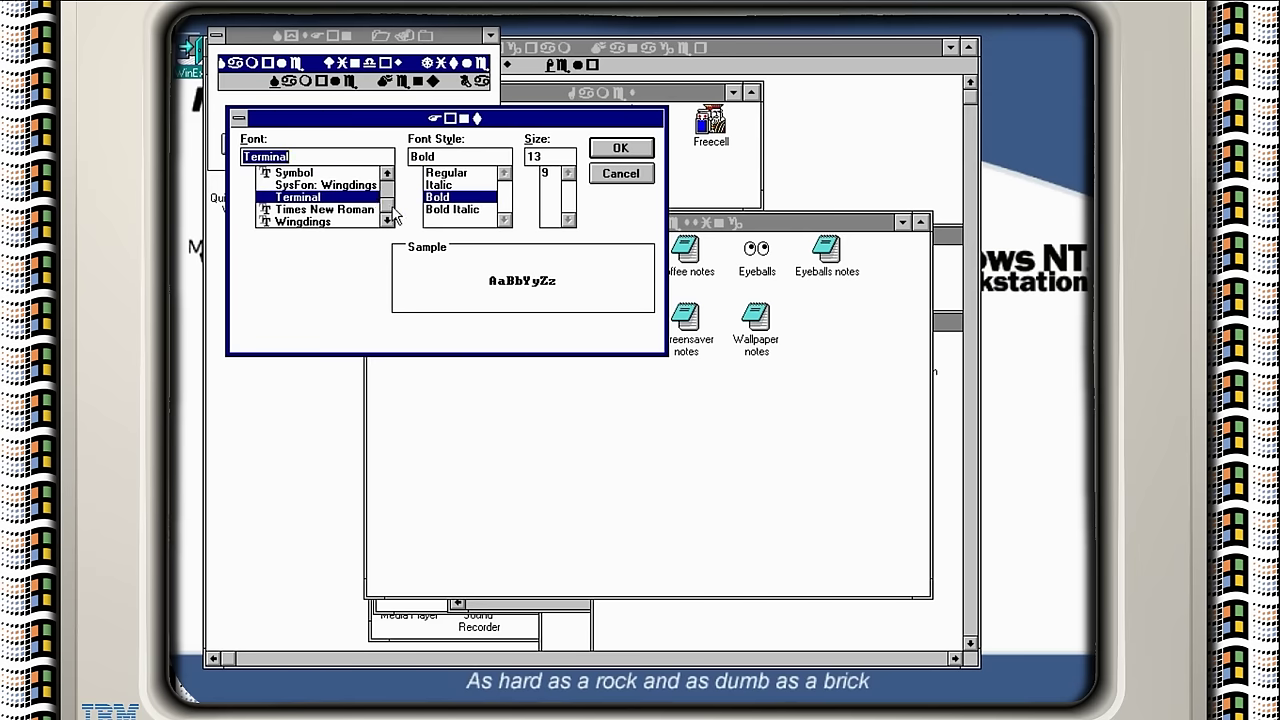
{"action": "left_click_drag", "start_coordinate": [387, 205], "coordinate": [387, 182]}
{"action": "left_click", "coordinate": [309, 176]}
{"action": "left_click", "coordinate": [300, 185]}
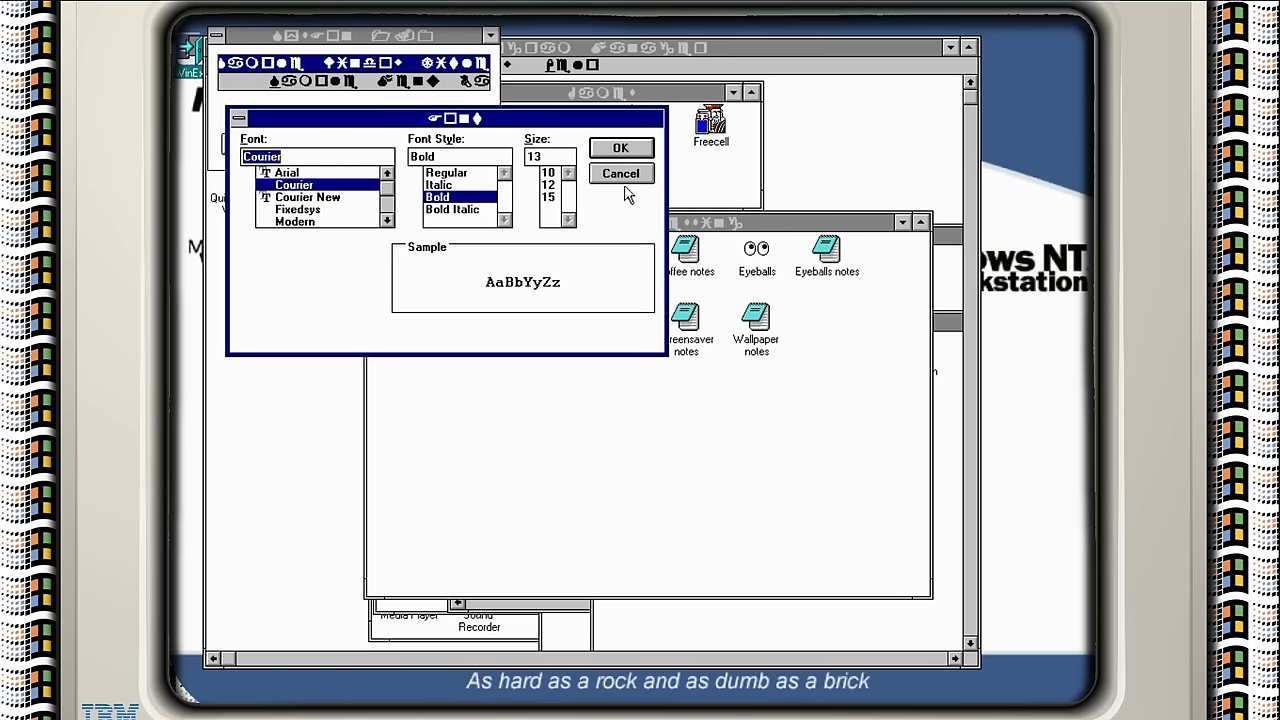
{"action": "left_click", "coordinate": [622, 148]}
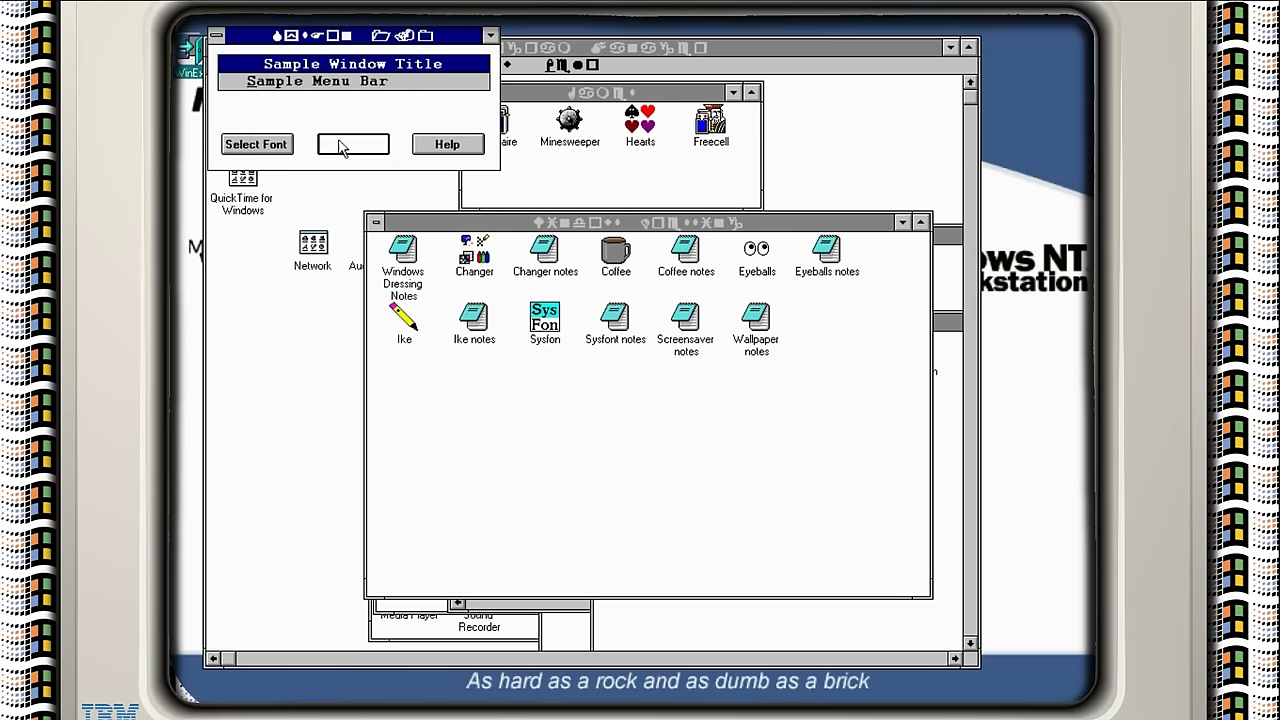
- Save the font to a file named 'data' and accept the follow-up prompt
{"action": "left_click", "coordinate": [345, 145]}
{"action": "type", "text": "d"}
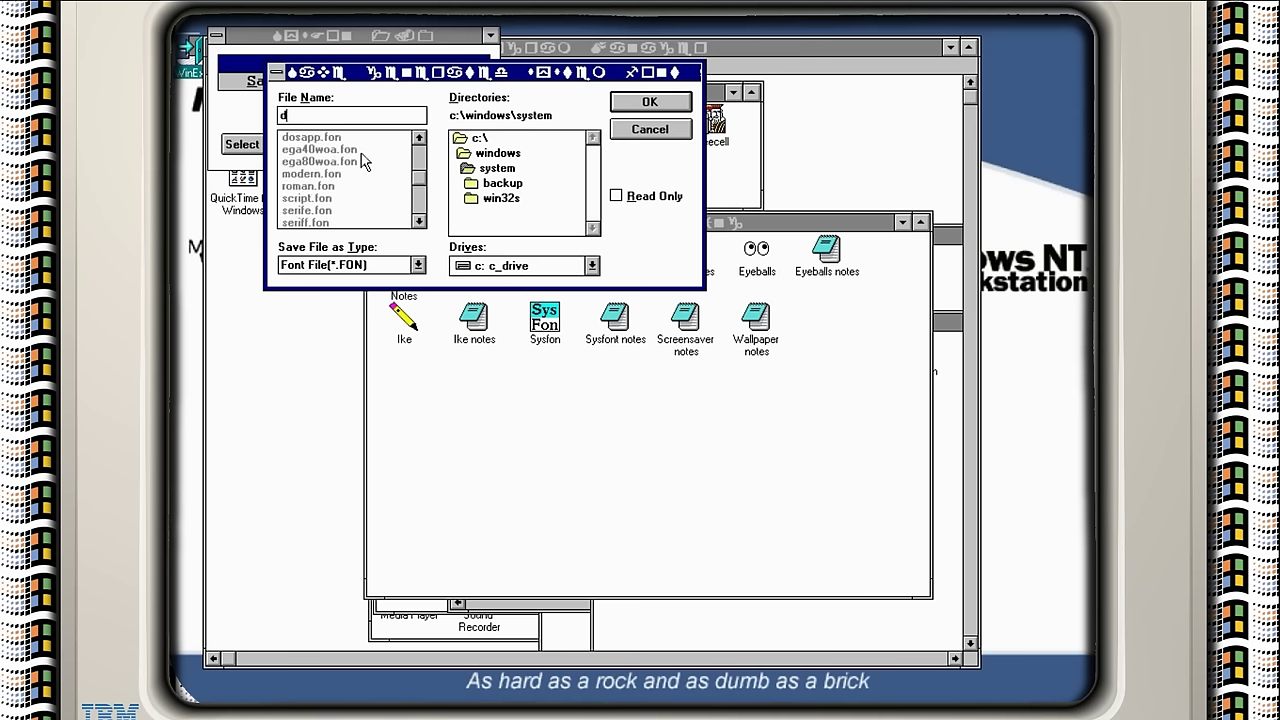
{"action": "type", "text": "ata"}
{"action": "key", "text": "Return"}
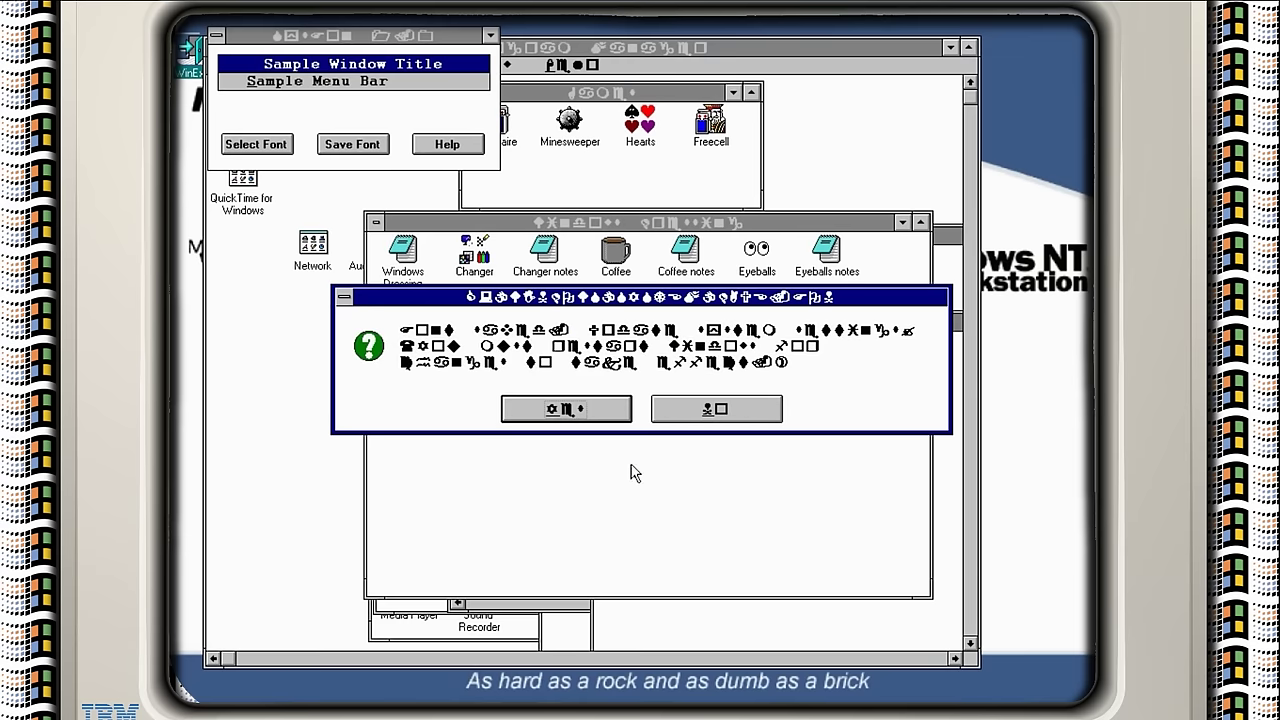
{"action": "left_click", "coordinate": [570, 414]}
- Move the font sample window aside and close Sysfon
{"action": "left_click_drag", "start_coordinate": [357, 40], "coordinate": [487, 94]}
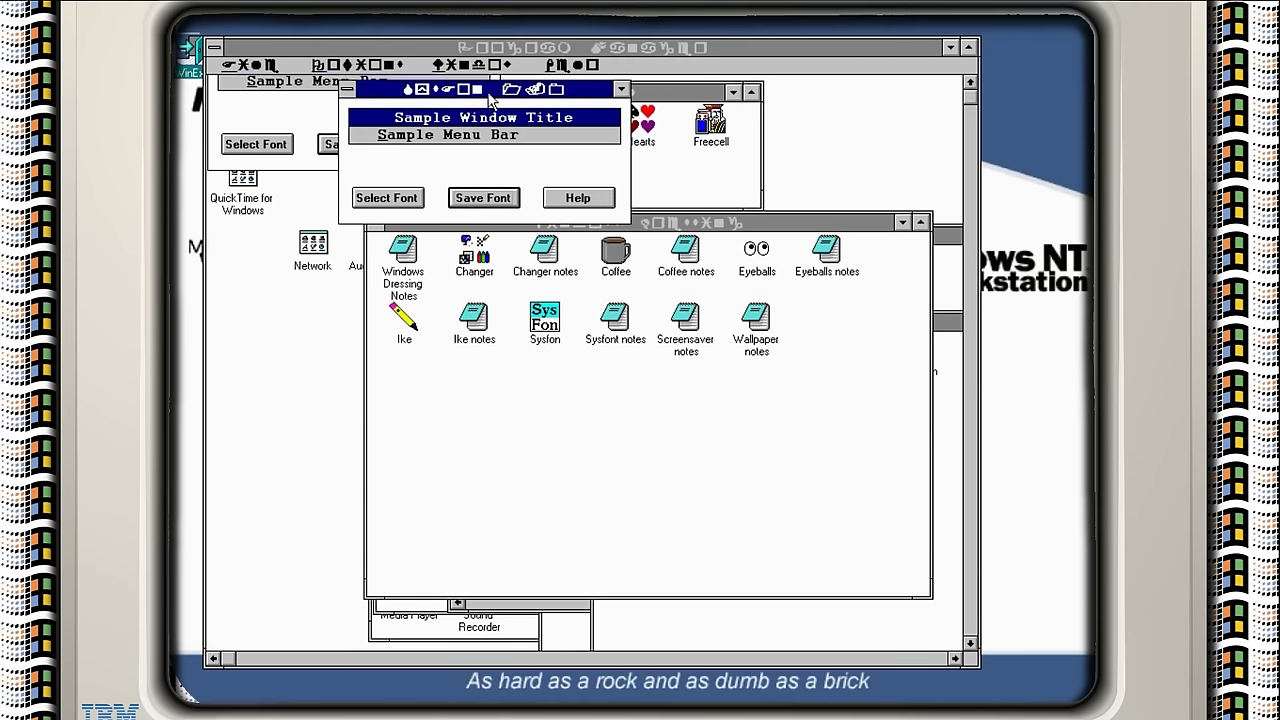
{"action": "left_click", "coordinate": [347, 89]}
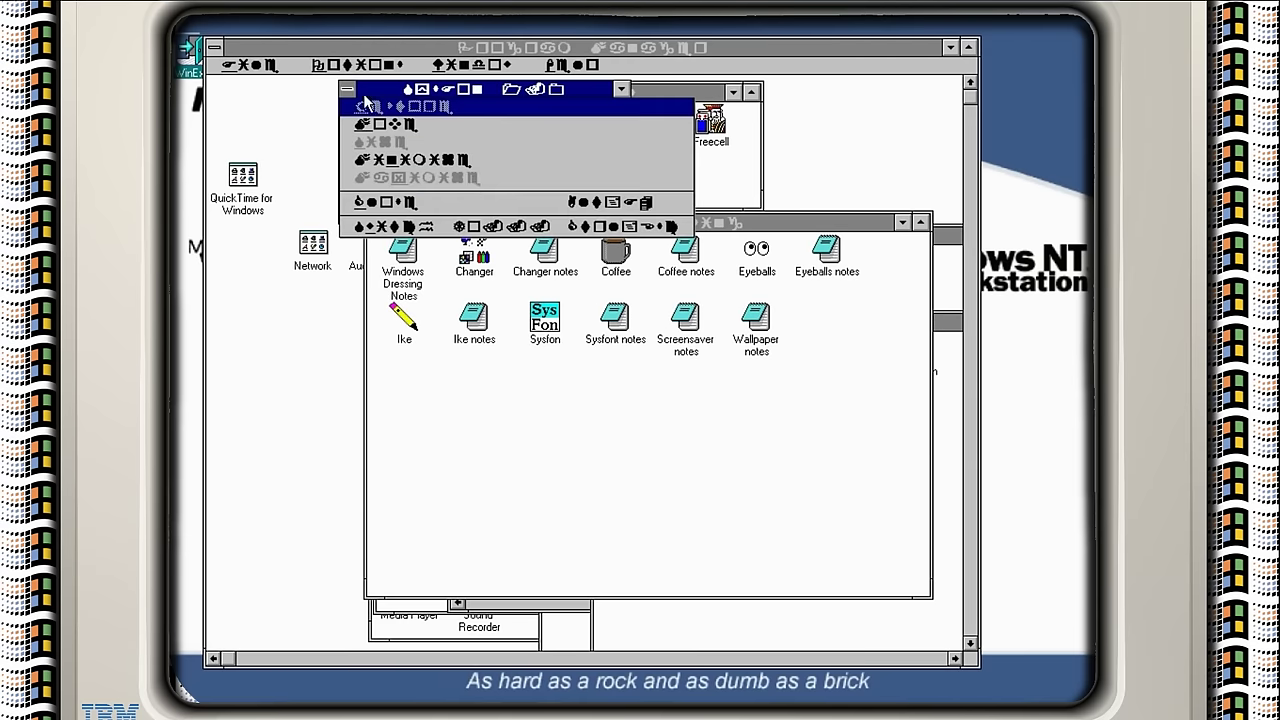
{"action": "left_click", "coordinate": [383, 227]}
{"action": "left_click", "coordinate": [513, 336]}
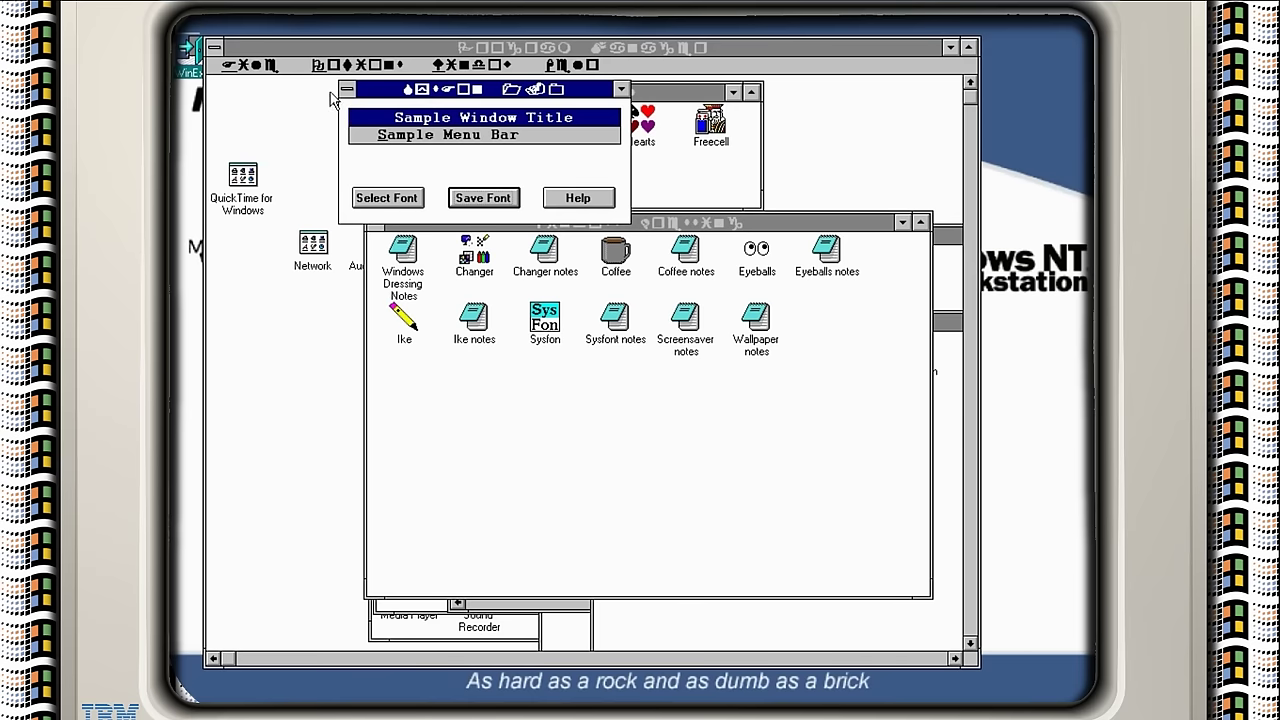
{"action": "left_click", "coordinate": [347, 89]}
{"action": "left_click", "coordinate": [375, 210]}
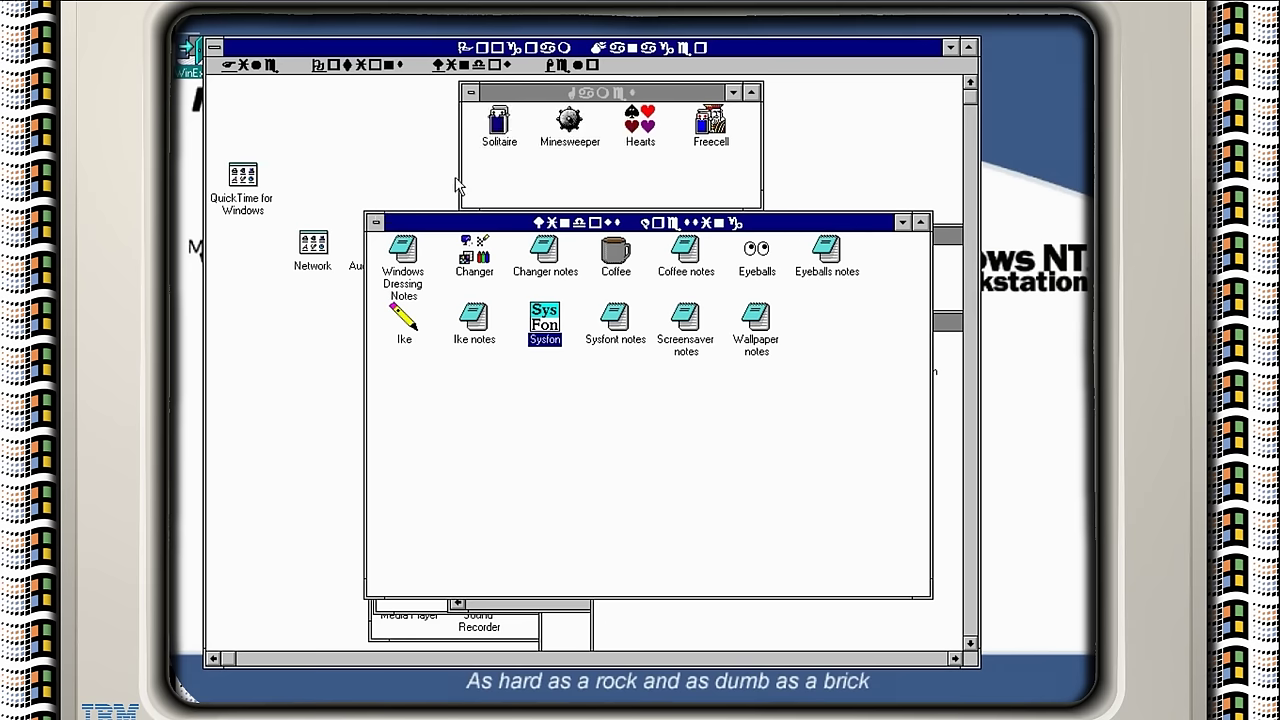
{"action": "left_click", "coordinate": [248, 65]}
- Restart Windows, then confirm Changer's random wallpaper rotation list starting from ARCADE.BMP
{"action": "left_click", "coordinate": [274, 224]}
{"action": "left_click", "coordinate": [608, 394]}
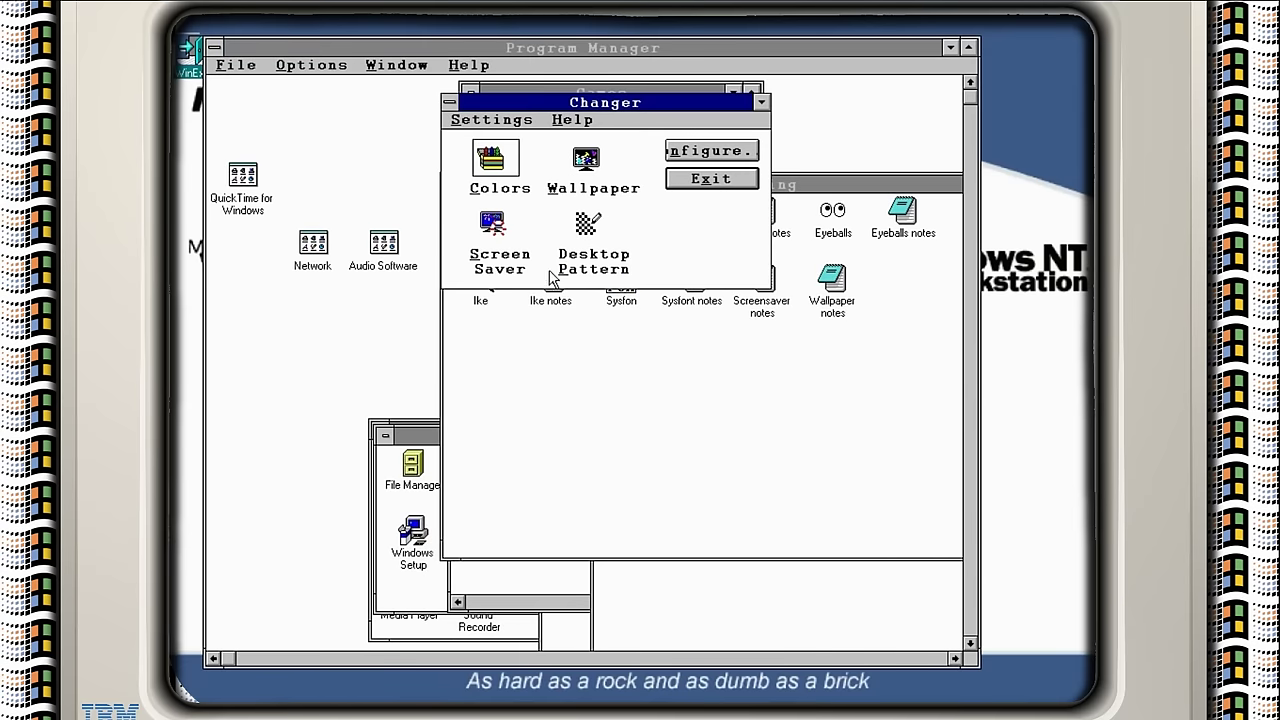
{"action": "left_click", "coordinate": [577, 157]}
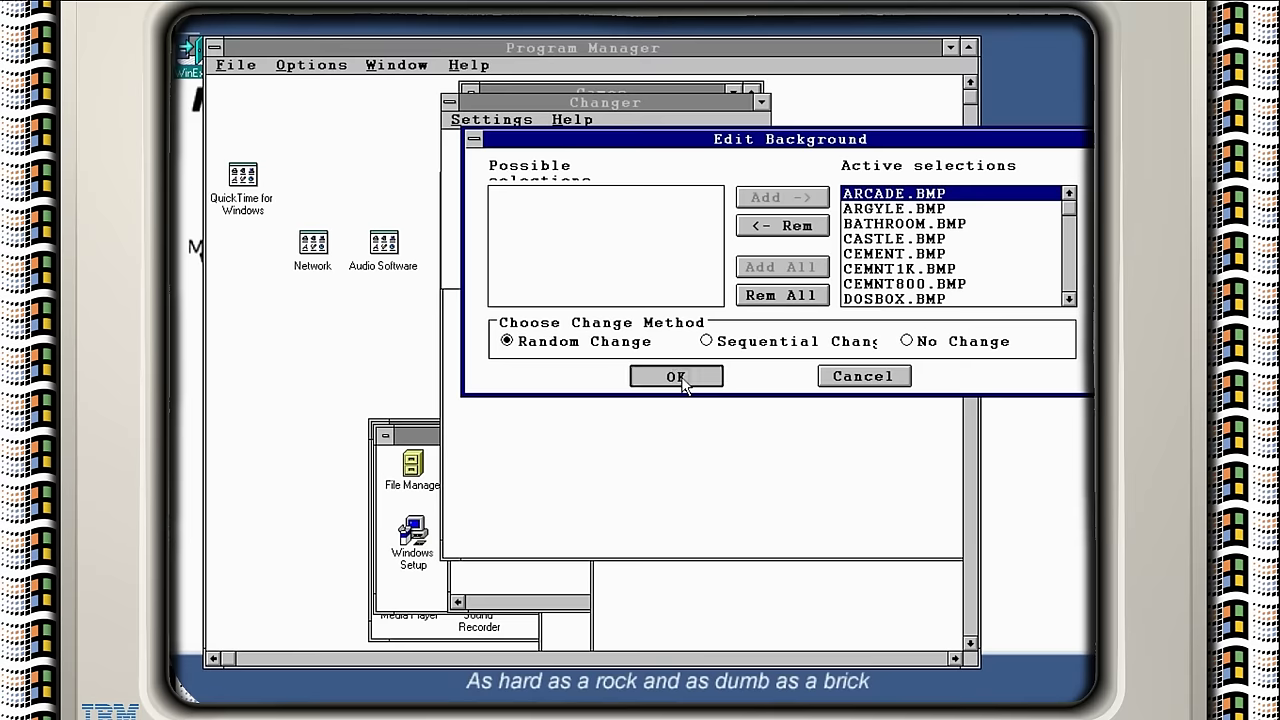
{"action": "left_click", "coordinate": [676, 376]}
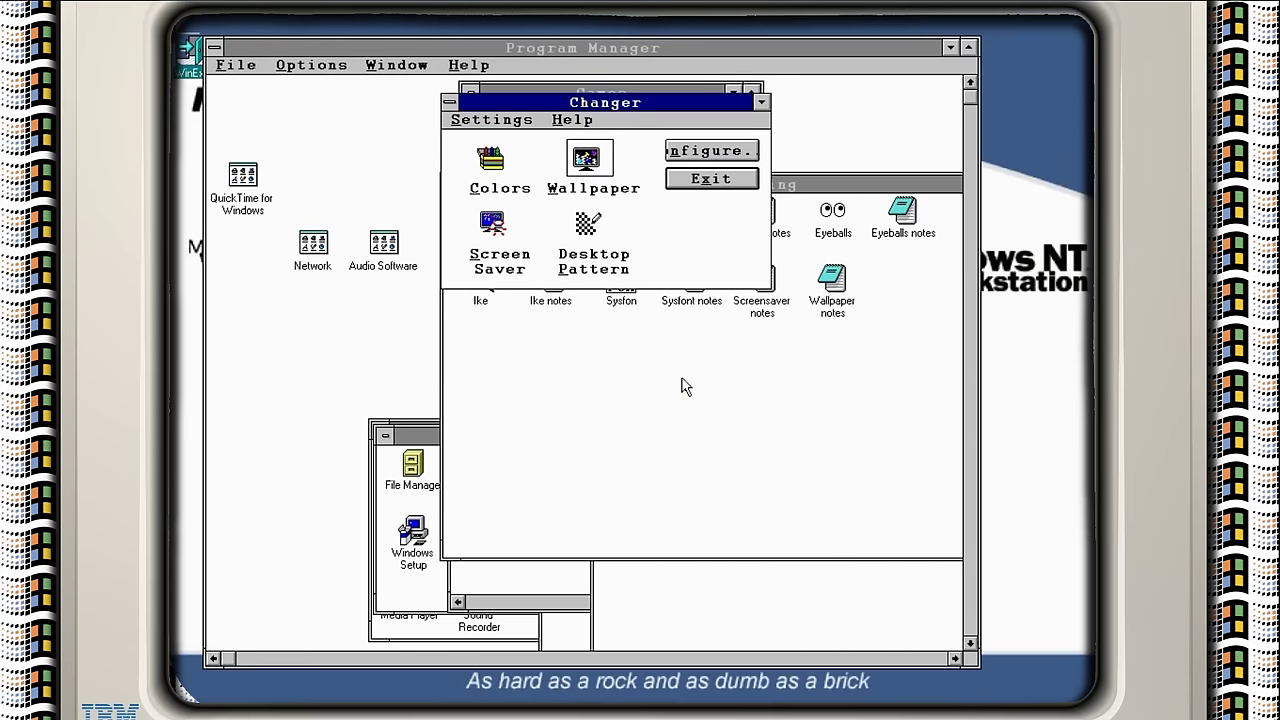
- Open Control Panel from the Main group and bring up the Desktop settings
{"action": "left_click", "coordinate": [410, 550]}
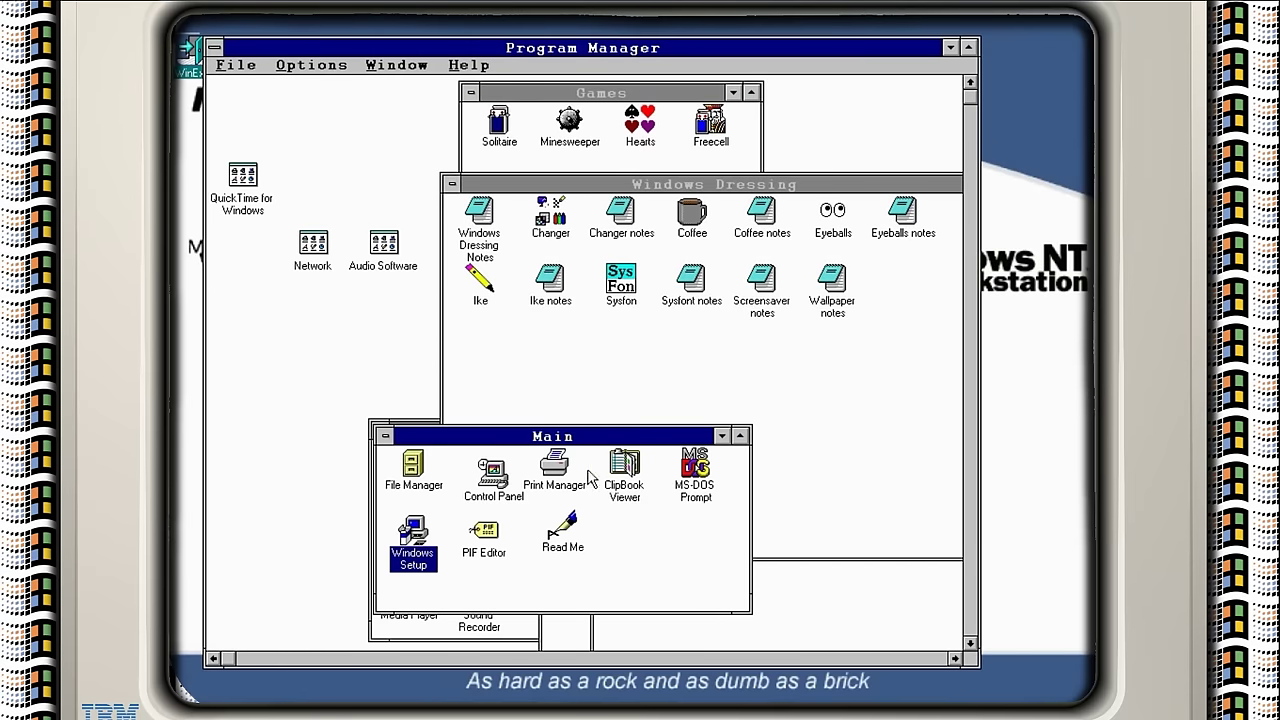
{"action": "double_click", "coordinate": [492, 472]}
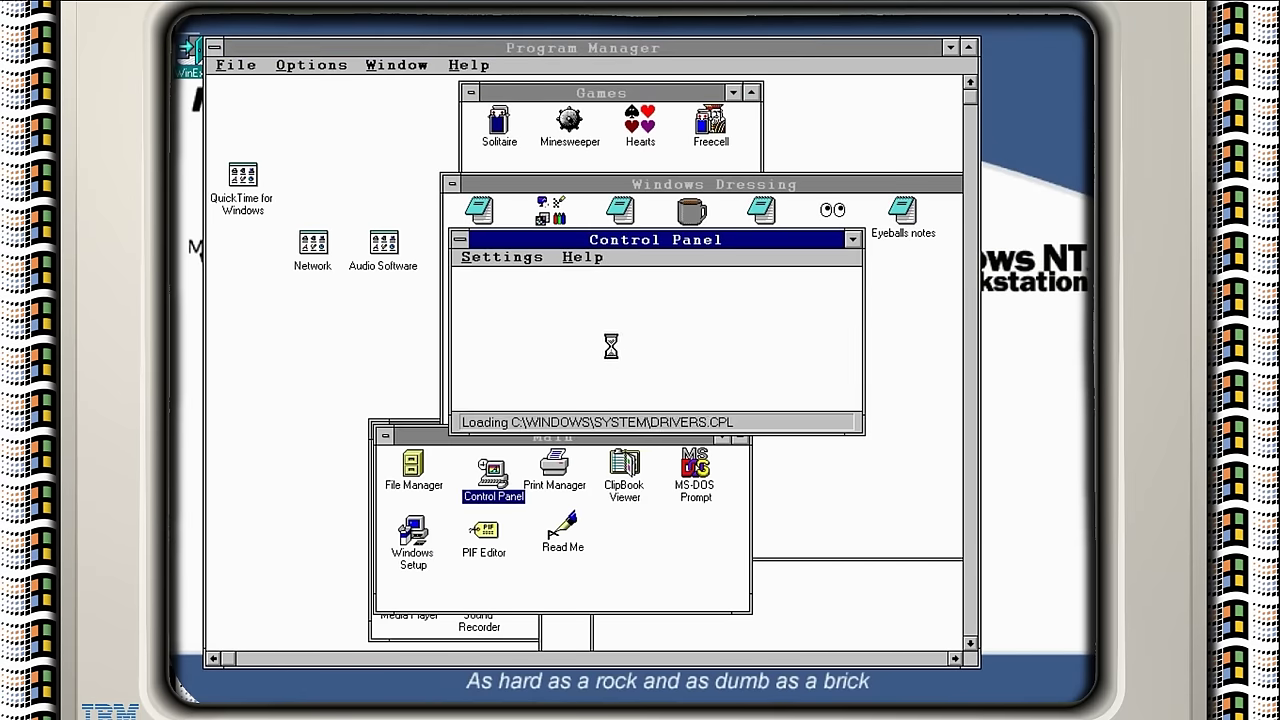
{"action": "left_click", "coordinate": [690, 302]}
{"action": "left_click", "coordinate": [745, 295]}
{"action": "double_click", "coordinate": [745, 295]}
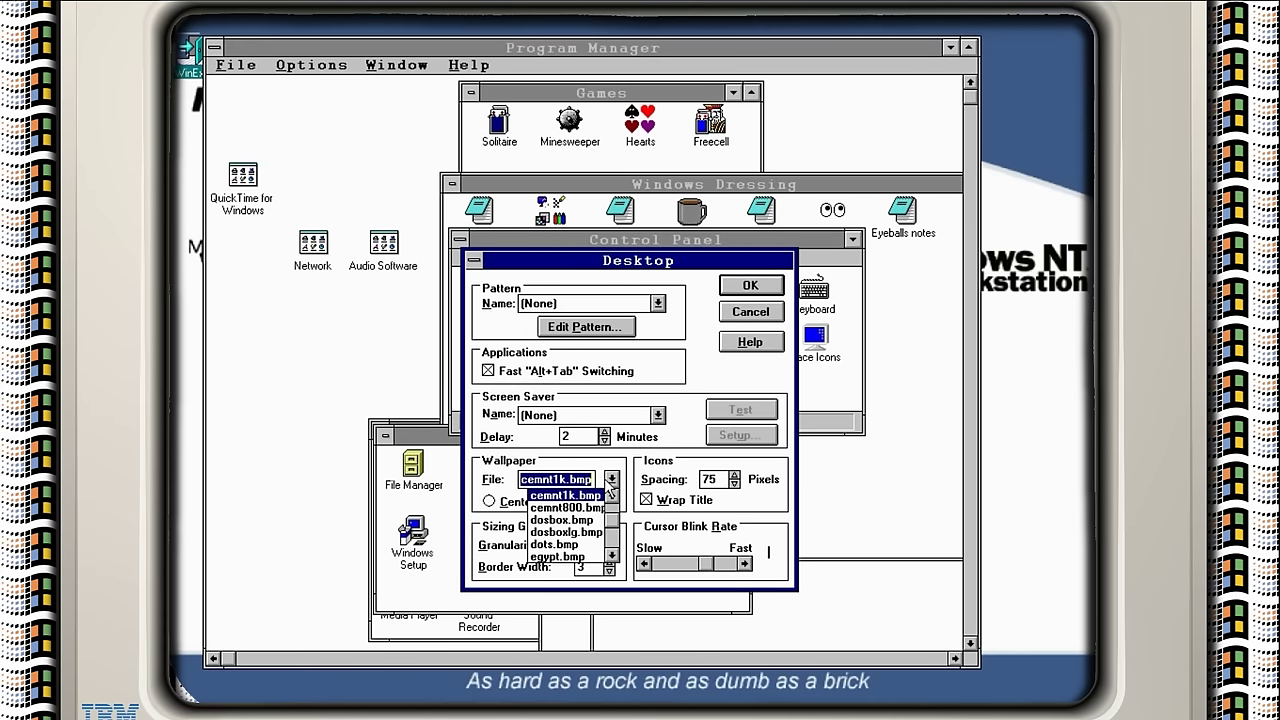
- Scroll the Wallpaper File list, pick zeroes.bmp and apply it
{"action": "left_click", "coordinate": [613, 499]}
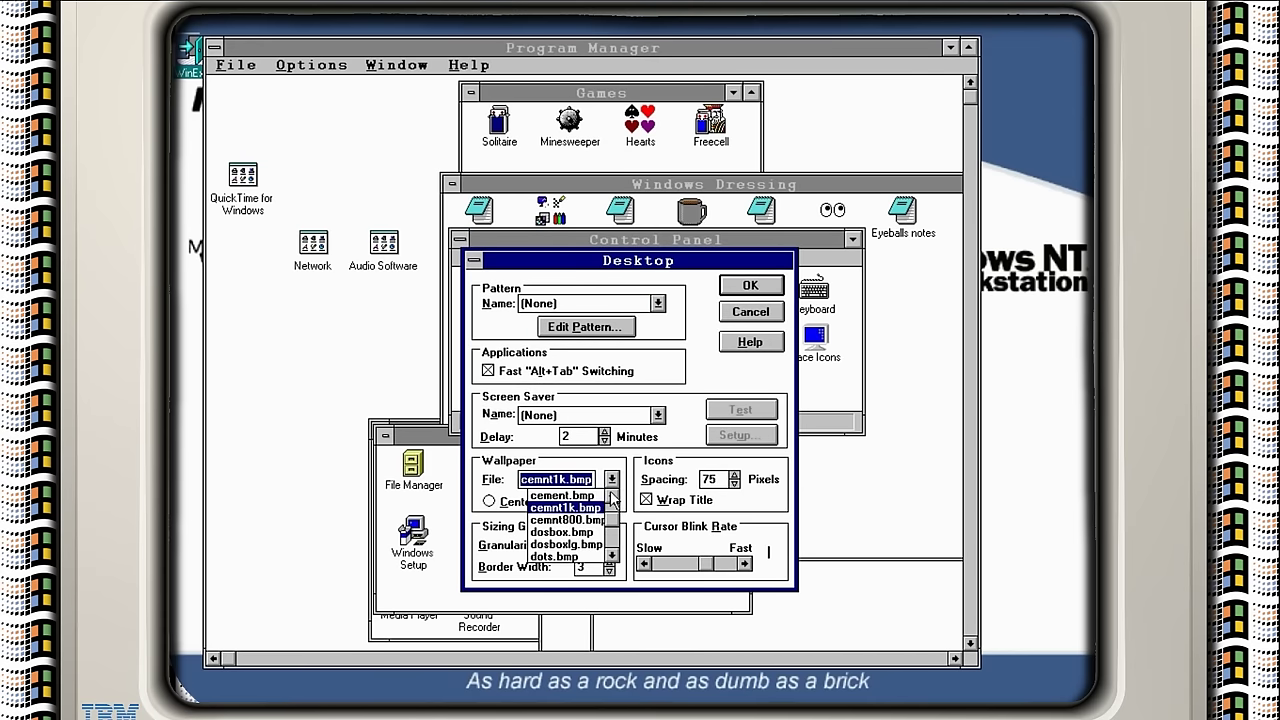
{"action": "left_click", "coordinate": [613, 499]}
{"action": "left_click", "coordinate": [613, 499]}
{"action": "left_click", "coordinate": [613, 499]}
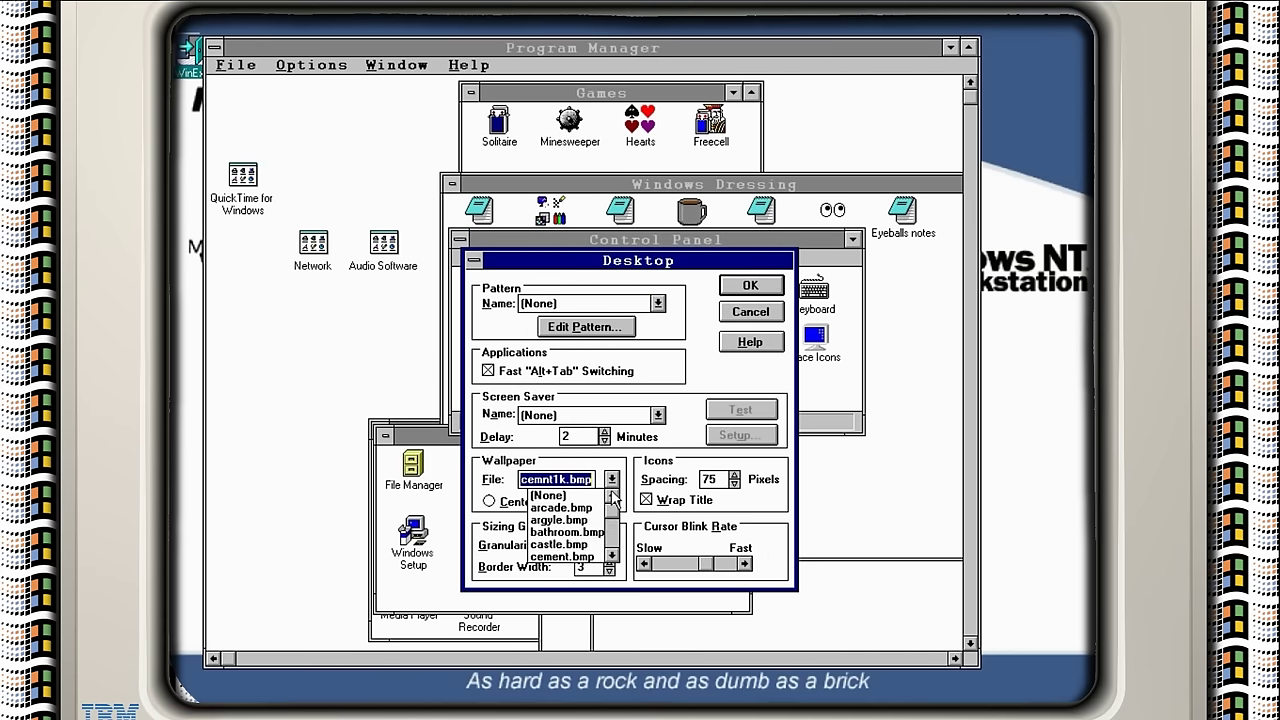
{"action": "left_click", "coordinate": [613, 557]}
{"action": "left_click", "coordinate": [613, 557]}
{"action": "left_click", "coordinate": [613, 557]}
{"action": "left_click", "coordinate": [613, 557]}
{"action": "left_click", "coordinate": [613, 557]}
{"action": "left_click", "coordinate": [613, 557]}
{"action": "left_click", "coordinate": [613, 557]}
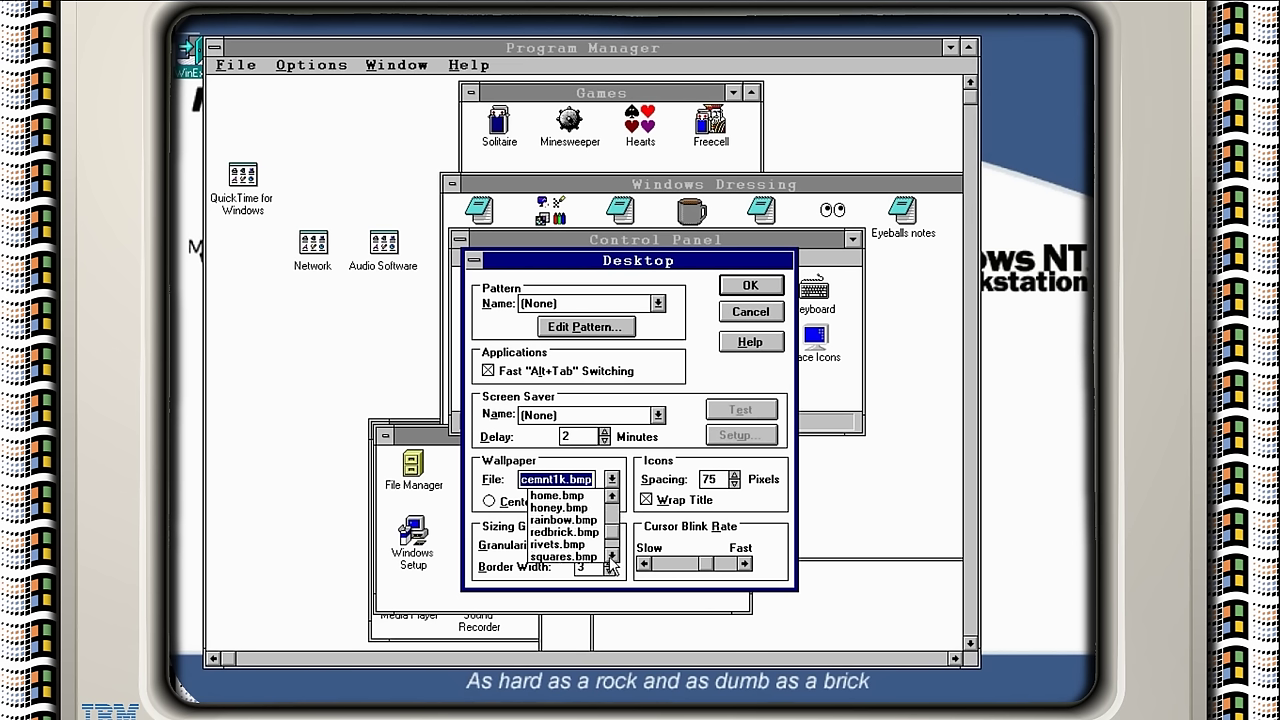
{"action": "left_click", "coordinate": [613, 557]}
{"action": "left_click", "coordinate": [613, 557]}
{"action": "left_click", "coordinate": [613, 557]}
{"action": "left_click", "coordinate": [613, 557]}
{"action": "left_click", "coordinate": [613, 557]}
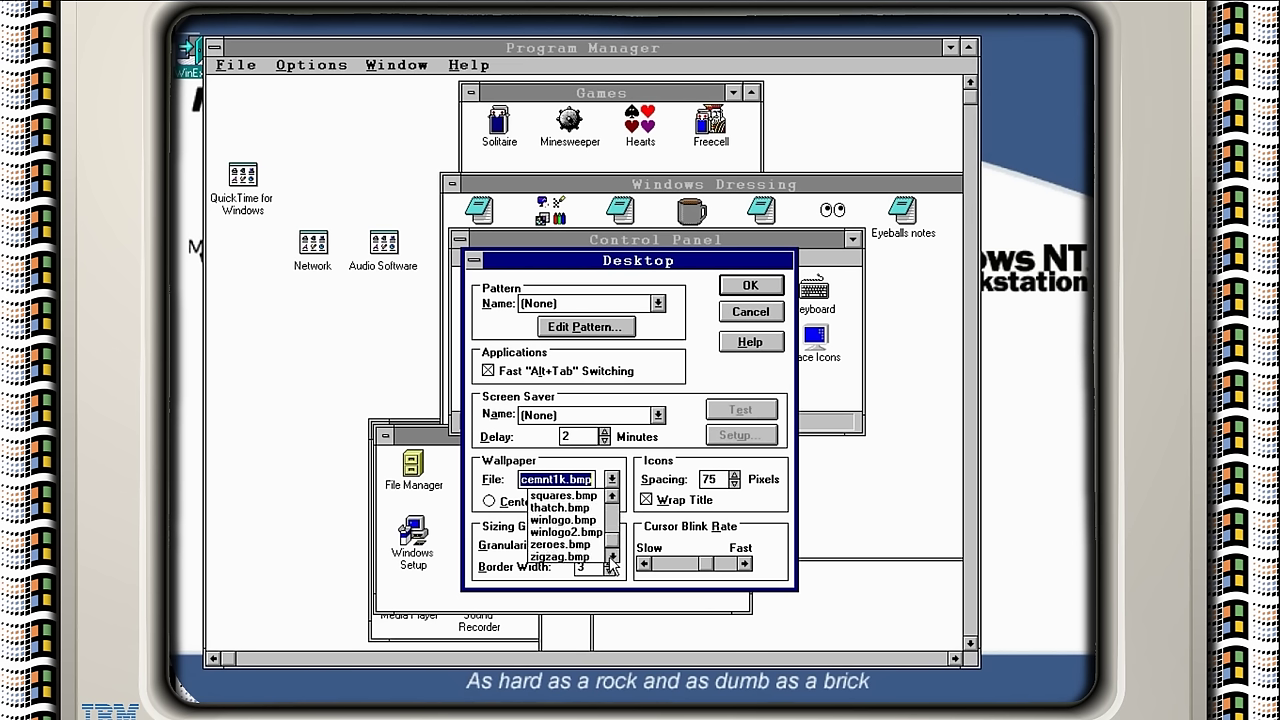
{"action": "left_click", "coordinate": [570, 545]}
{"action": "left_click", "coordinate": [738, 288]}
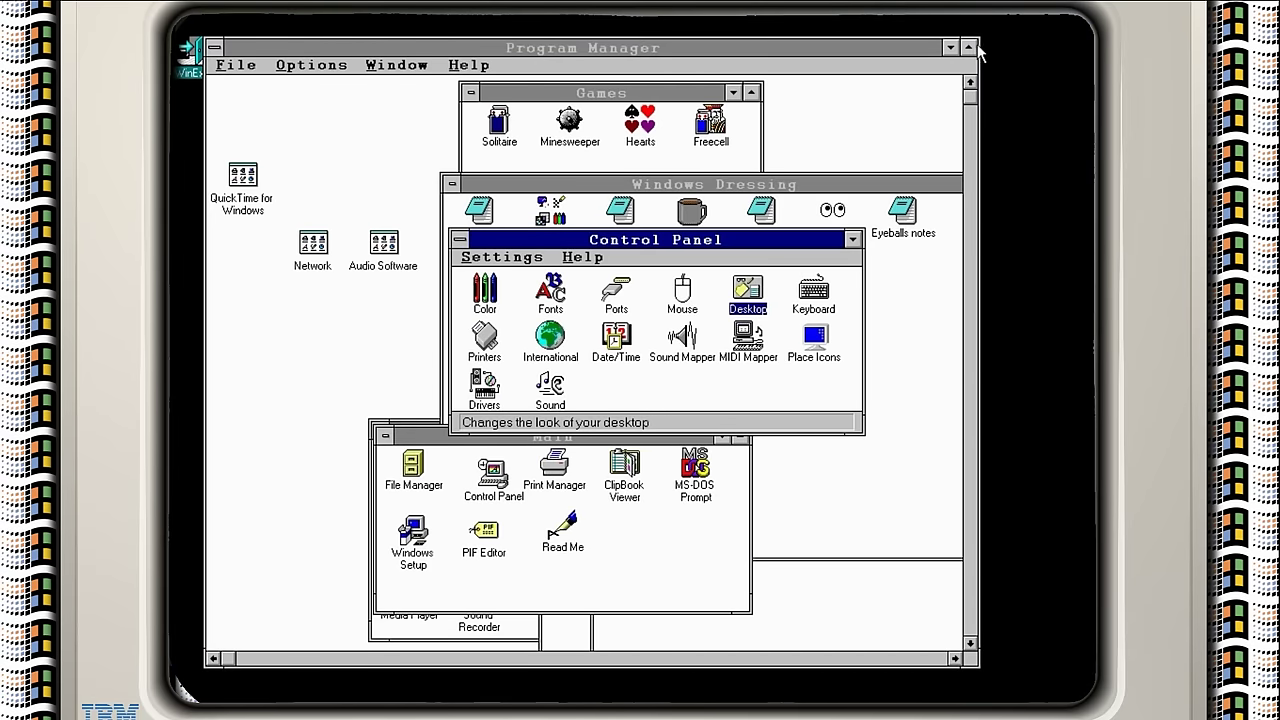
{"action": "left_click", "coordinate": [950, 47]}
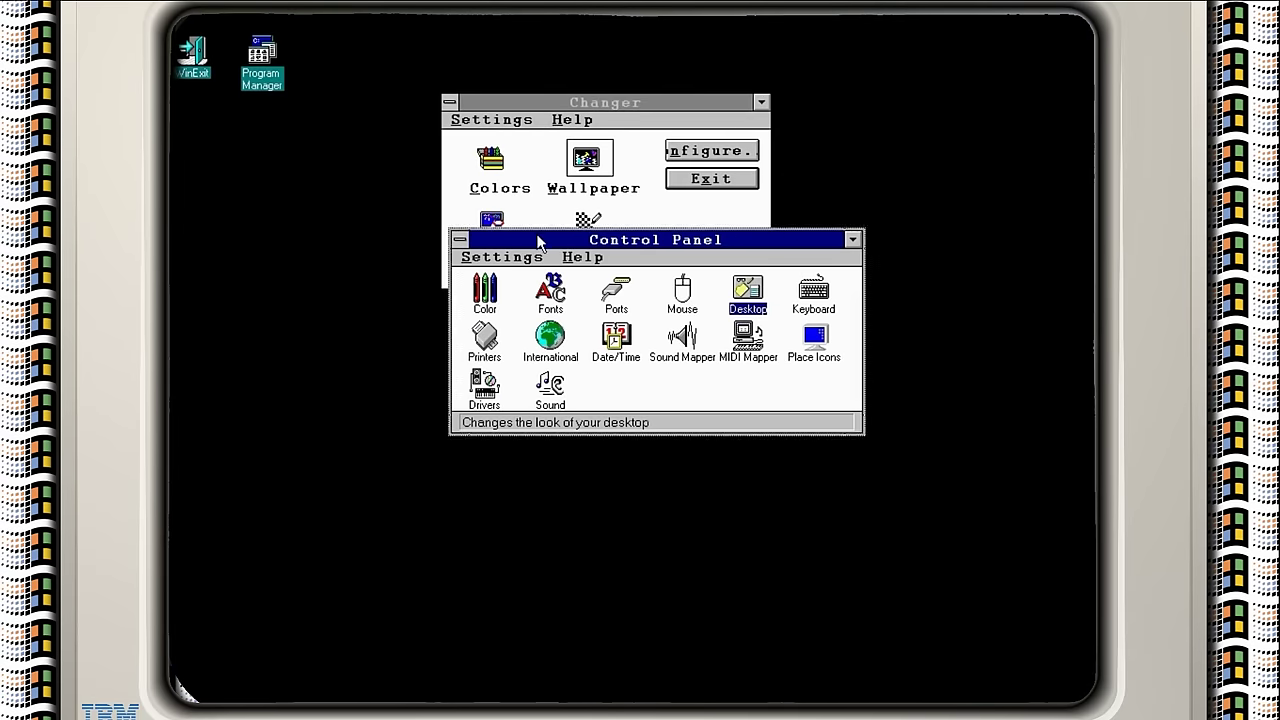
{"action": "left_click_drag", "start_coordinate": [536, 240], "coordinate": [686, 432]}
{"action": "left_click_drag", "start_coordinate": [690, 102], "coordinate": [606, 125]}
{"action": "double_click", "coordinate": [496, 191]}
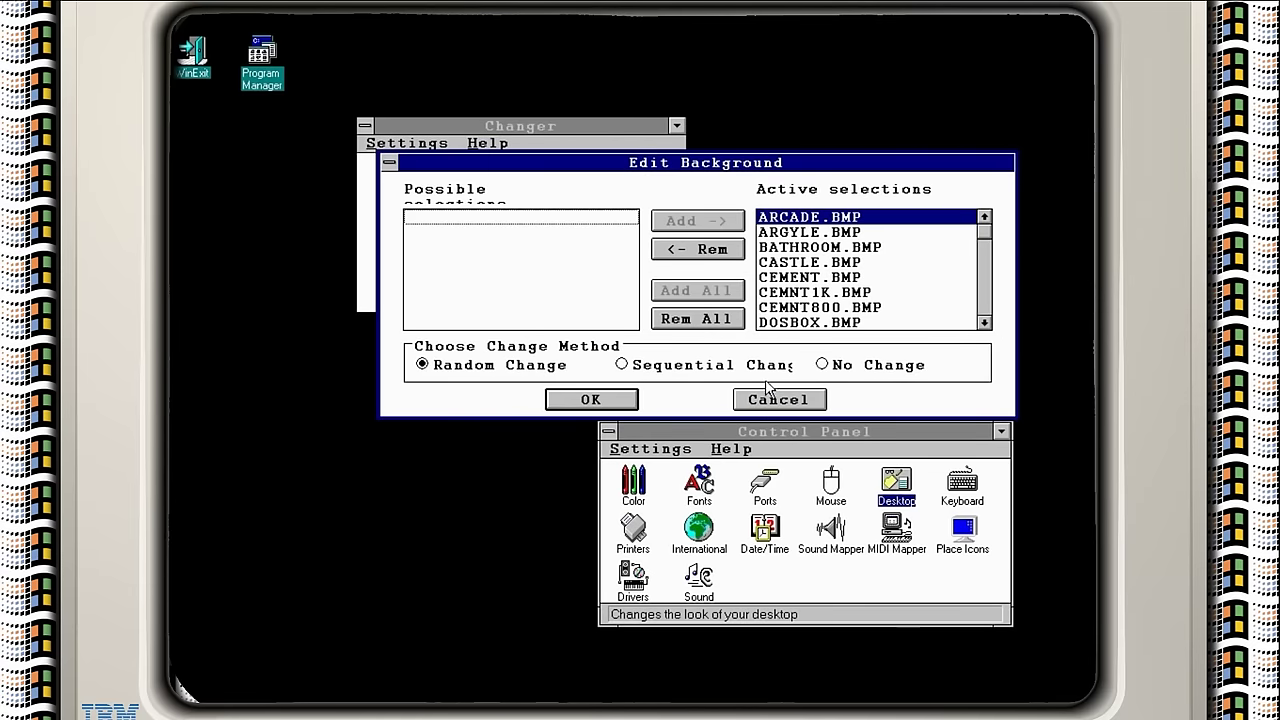
{"action": "left_click", "coordinate": [767, 399]}
{"action": "left_click", "coordinate": [624, 174]}
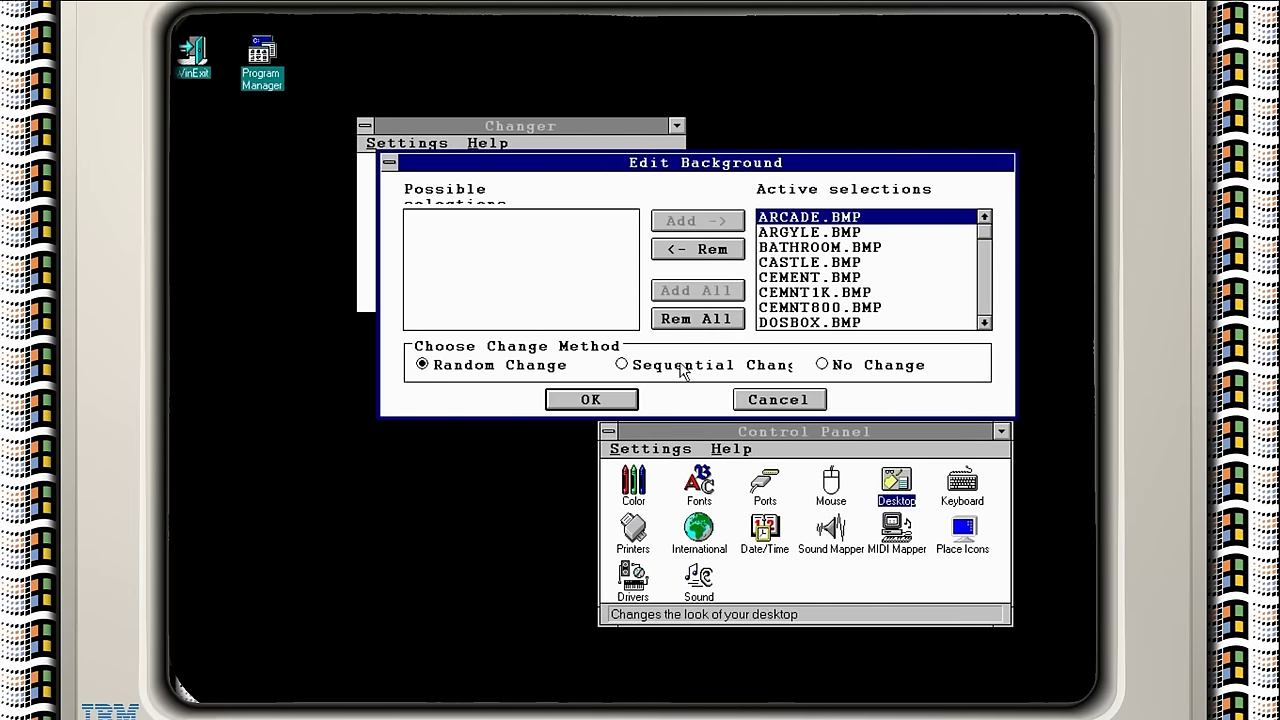
{"action": "left_click", "coordinate": [778, 399]}
{"action": "left_click", "coordinate": [412, 145]}
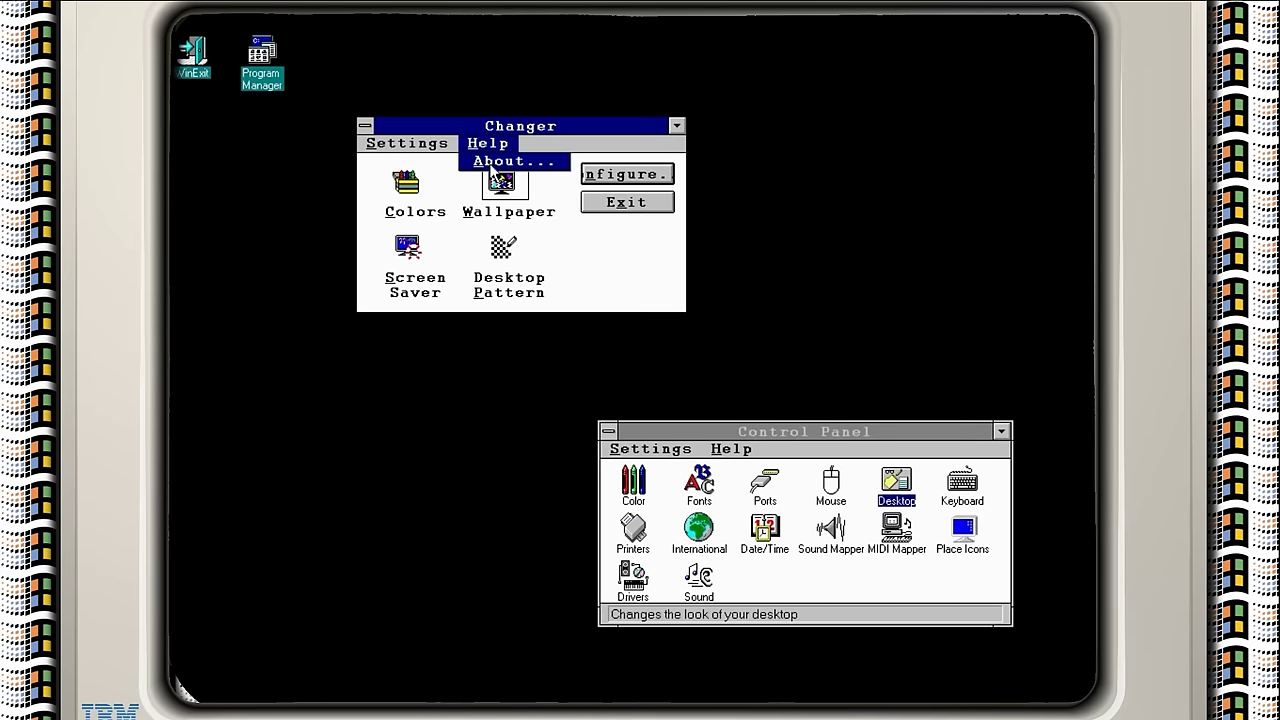
{"action": "left_click", "coordinate": [488, 160]}
{"action": "left_click", "coordinate": [586, 345]}
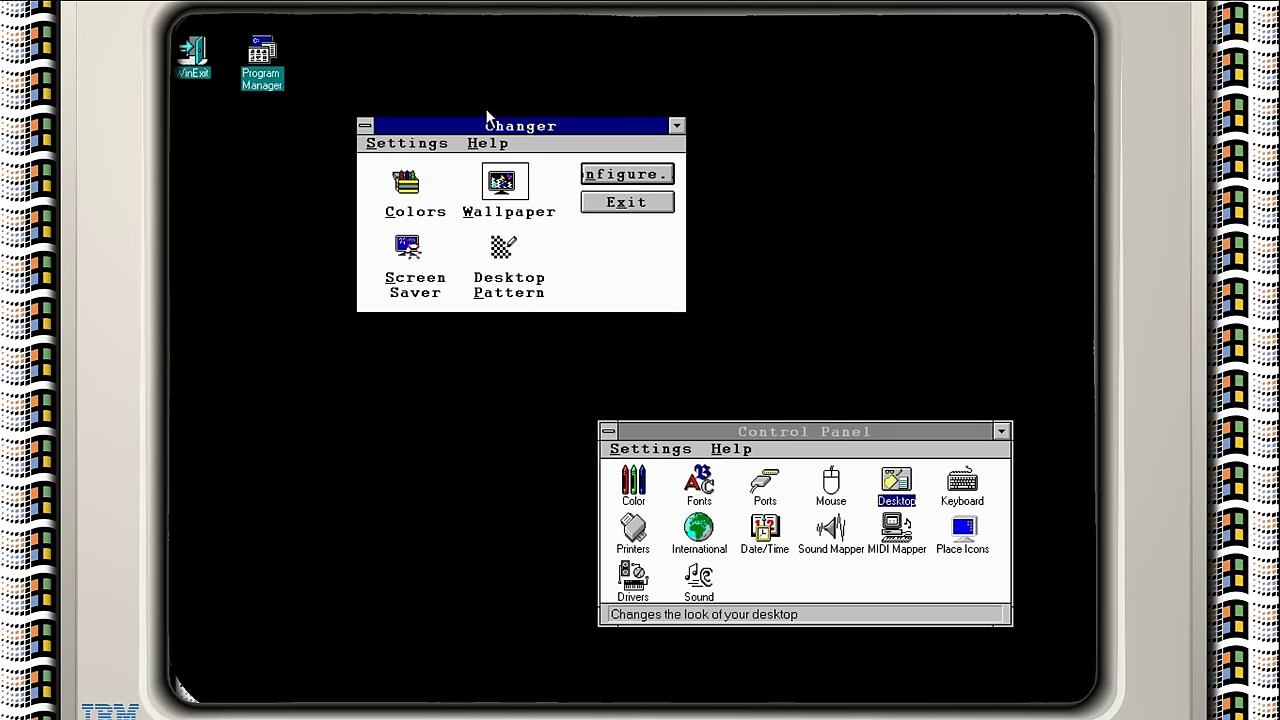
{"action": "left_click_drag", "start_coordinate": [487, 125], "coordinate": [683, 108]}
{"action": "left_click_drag", "start_coordinate": [730, 430], "coordinate": [608, 194]}
{"action": "double_click", "coordinate": [246, 78]}
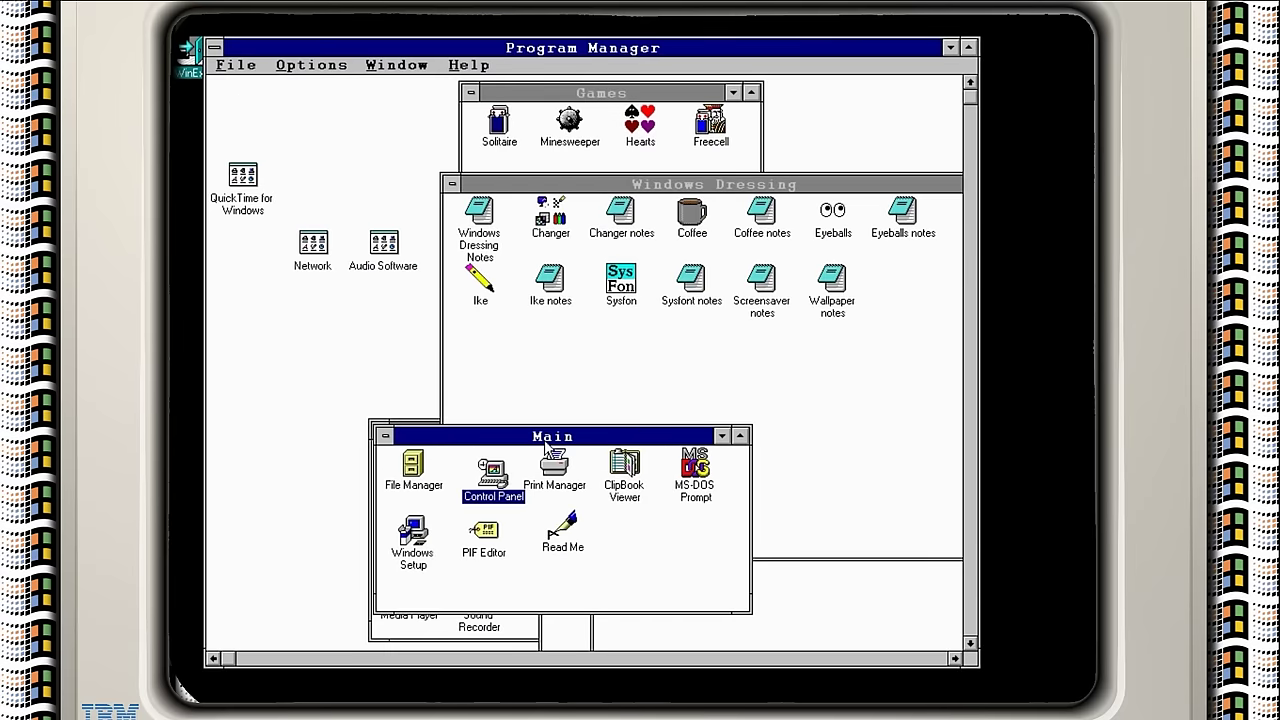
- Launch File Manager and open advent.bmp from C:\DISK10 in Paintbrush
{"action": "double_click", "coordinate": [420, 465]}
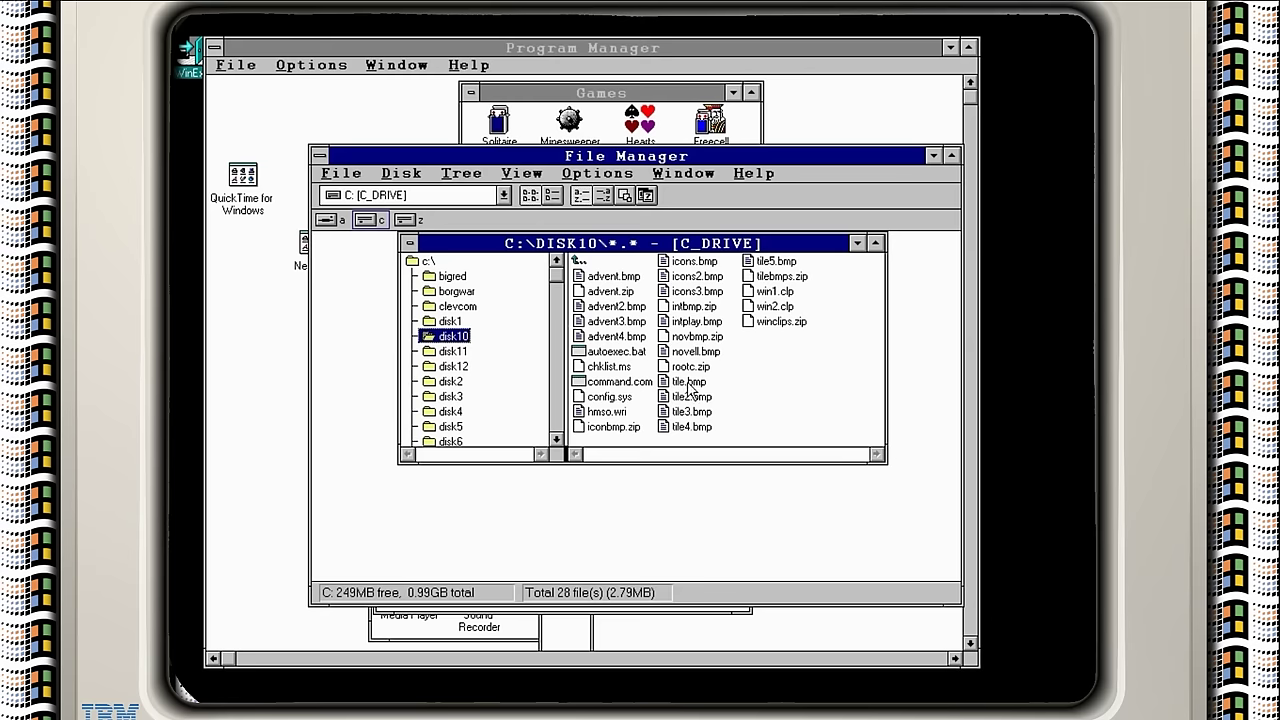
{"action": "double_click", "coordinate": [613, 276]}
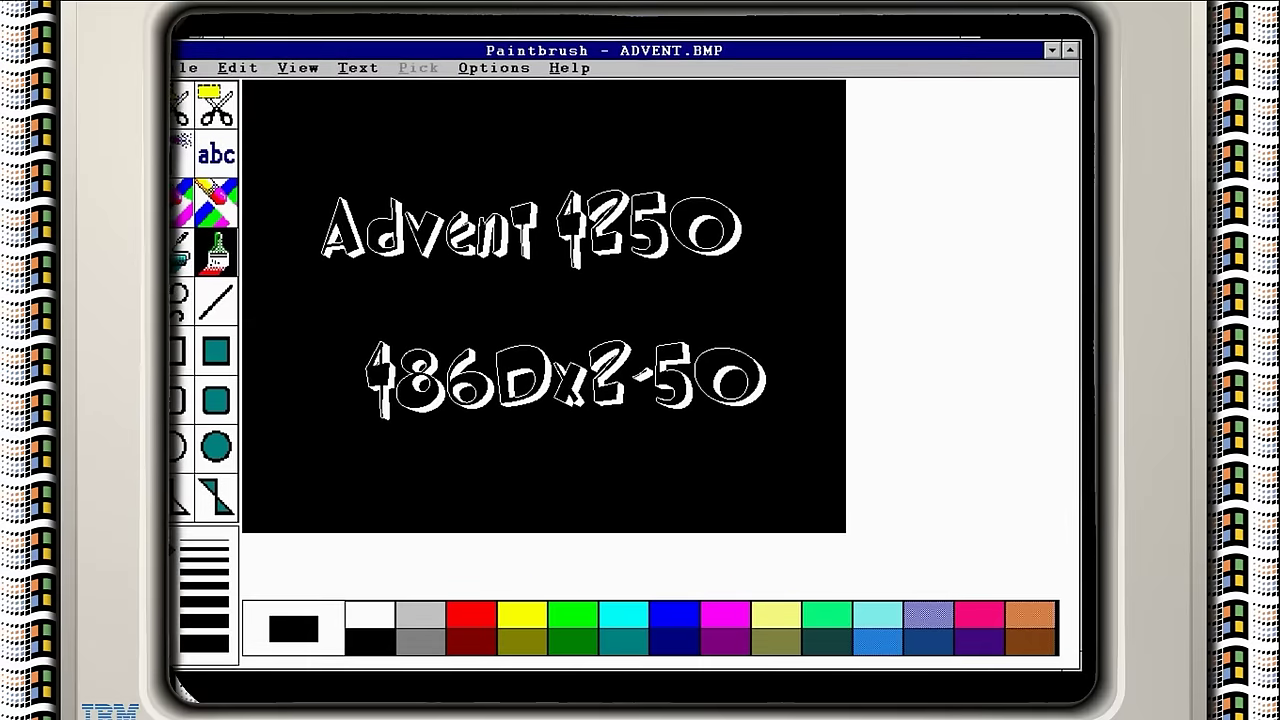
- View advent2.bmp, advent3.bmp and advent4.bmp in Paintbrush, quitting Paintbrush after each
{"action": "left_click", "coordinate": [181, 67]}
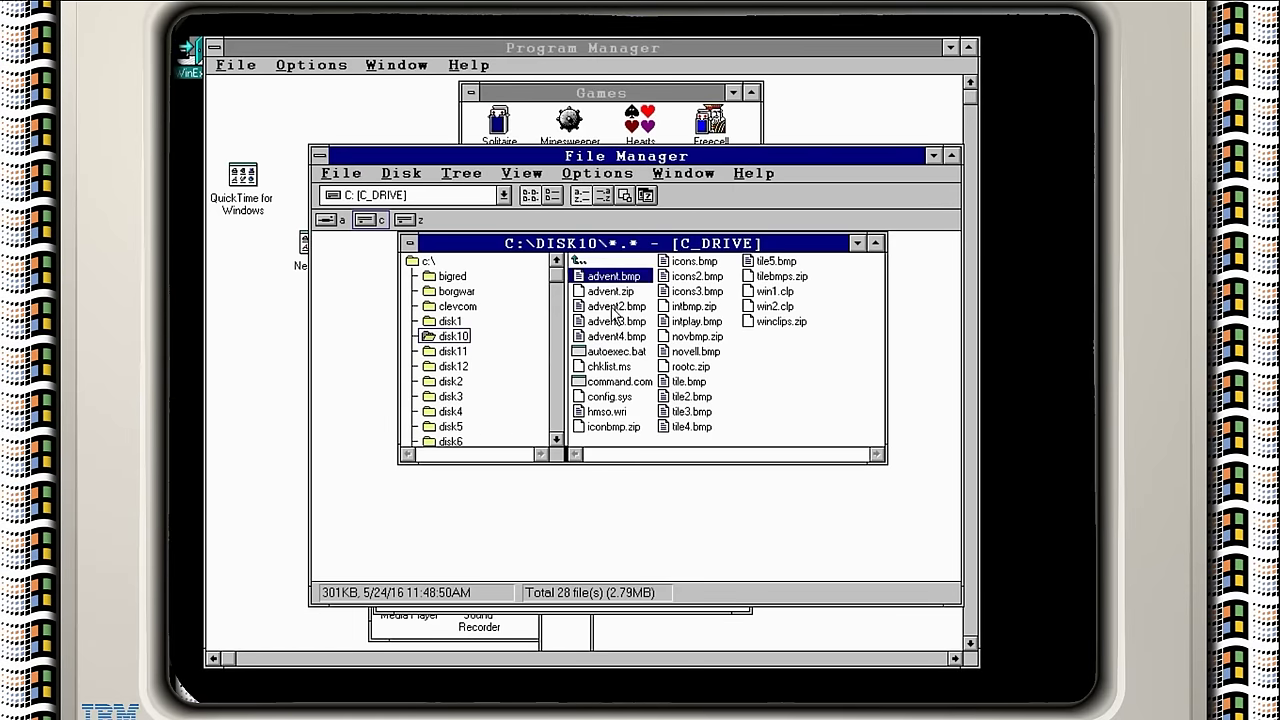
{"action": "left_click", "coordinate": [614, 307]}
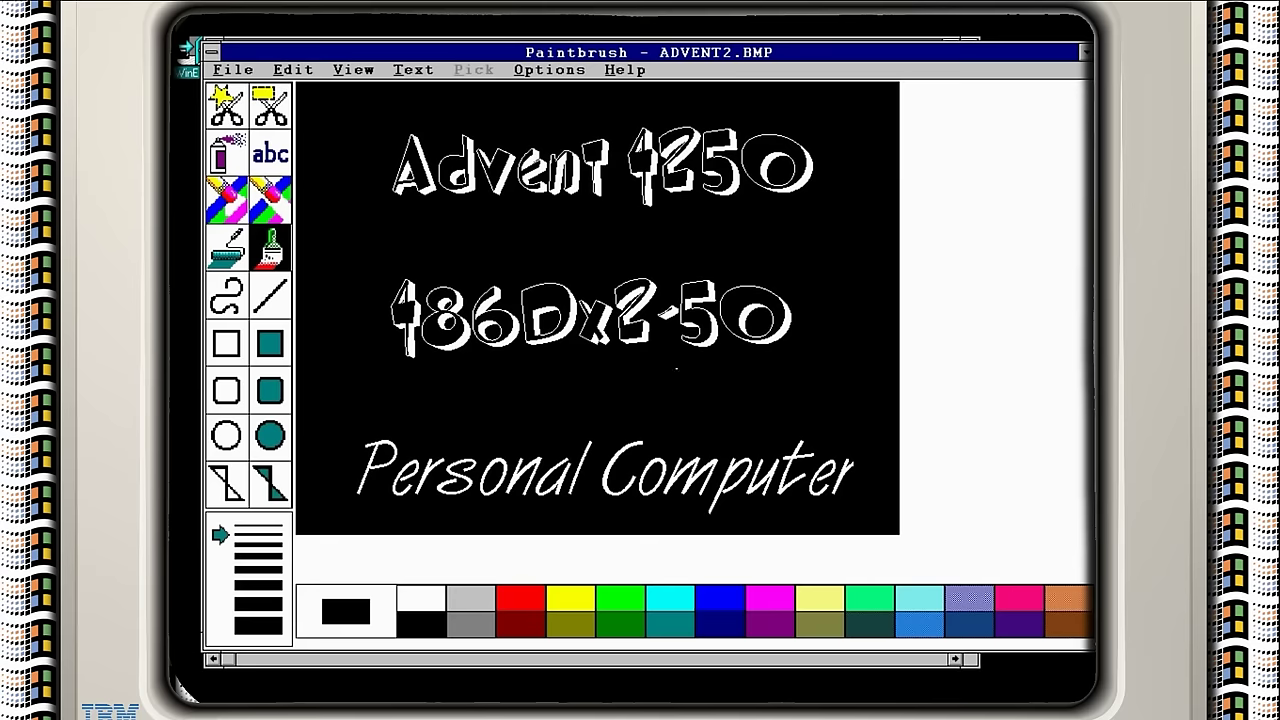
{"action": "left_click", "coordinate": [228, 69]}
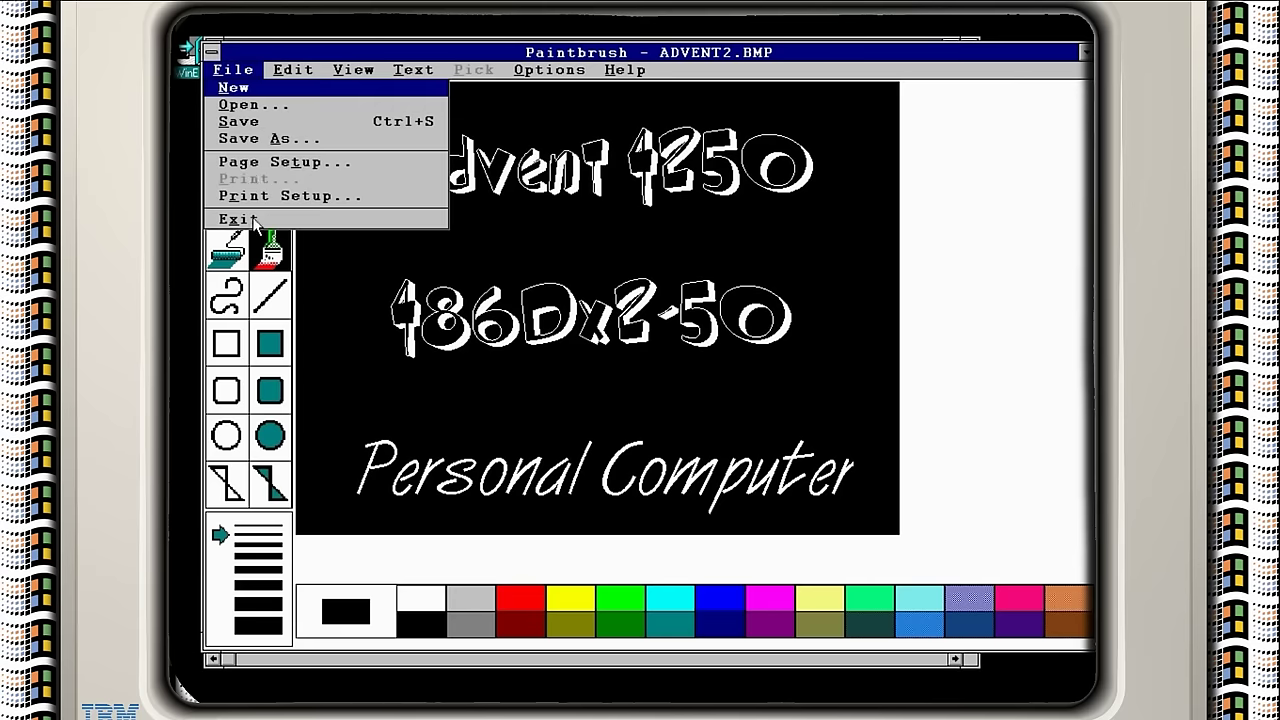
{"action": "left_click", "coordinate": [240, 217]}
{"action": "double_click", "coordinate": [596, 323]}
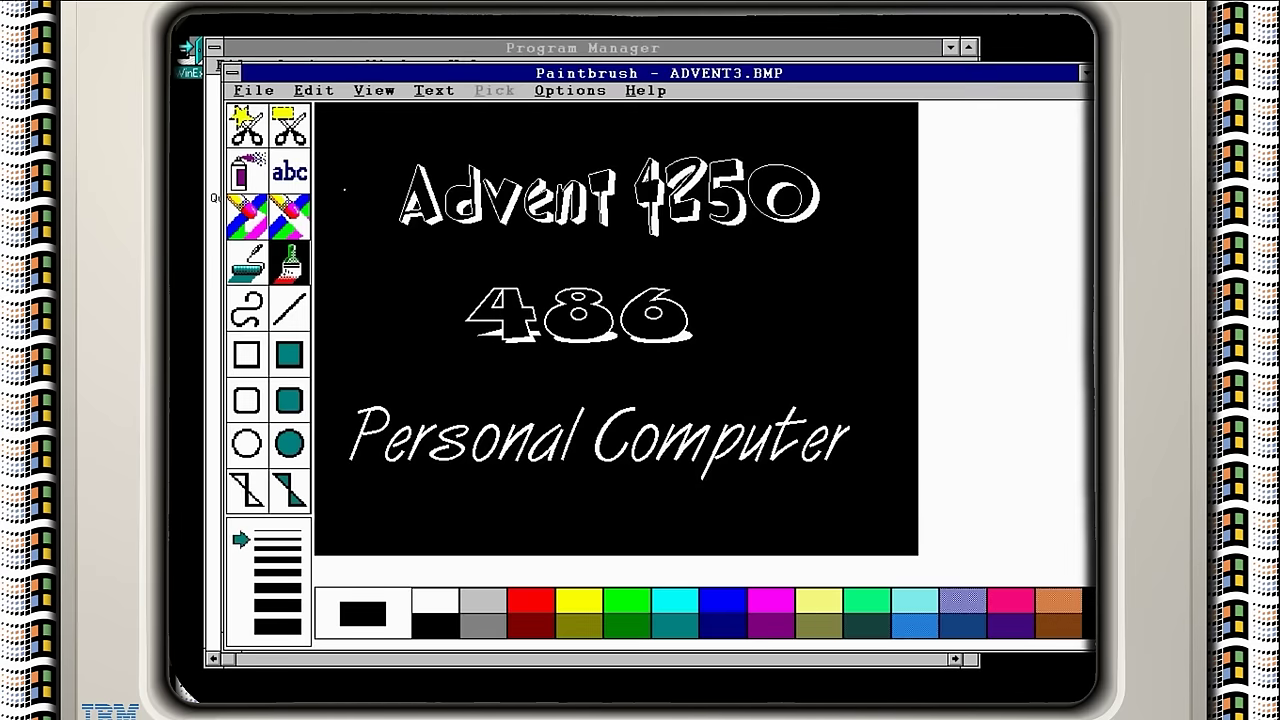
{"action": "key", "text": "alt+f"}
{"action": "key", "text": "Up"}
{"action": "key", "text": "Return"}
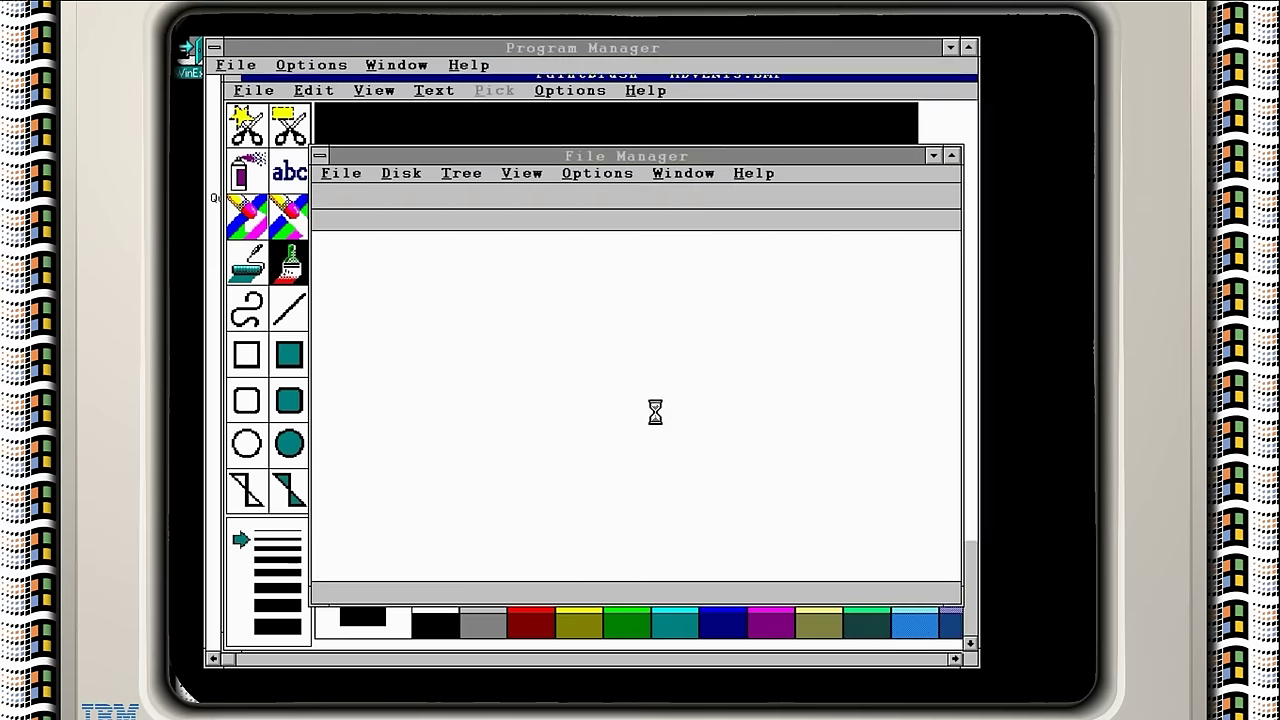
{"action": "double_click", "coordinate": [604, 336]}
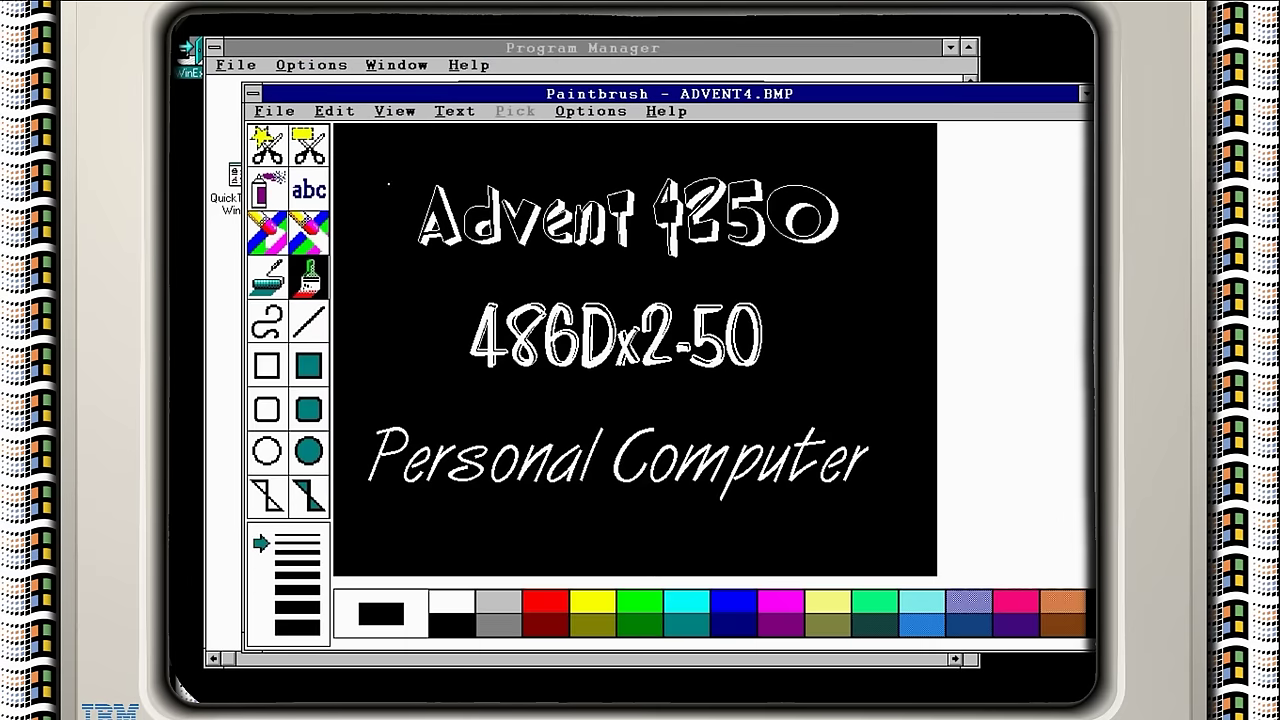
{"action": "left_click", "coordinate": [283, 115]}
{"action": "left_click", "coordinate": [303, 263]}
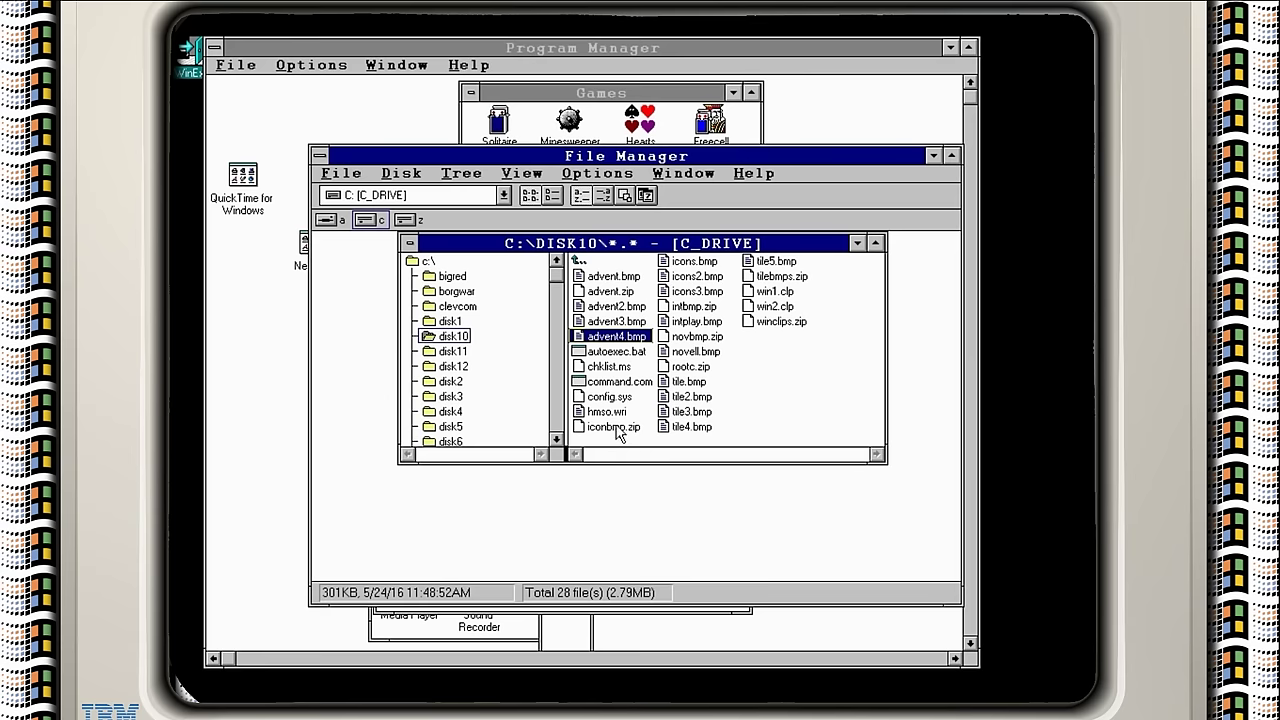
- View icons.bmp, icons2.bmp and icons3.bmp in Paintbrush, quitting Paintbrush after each
{"action": "double_click", "coordinate": [672, 262]}
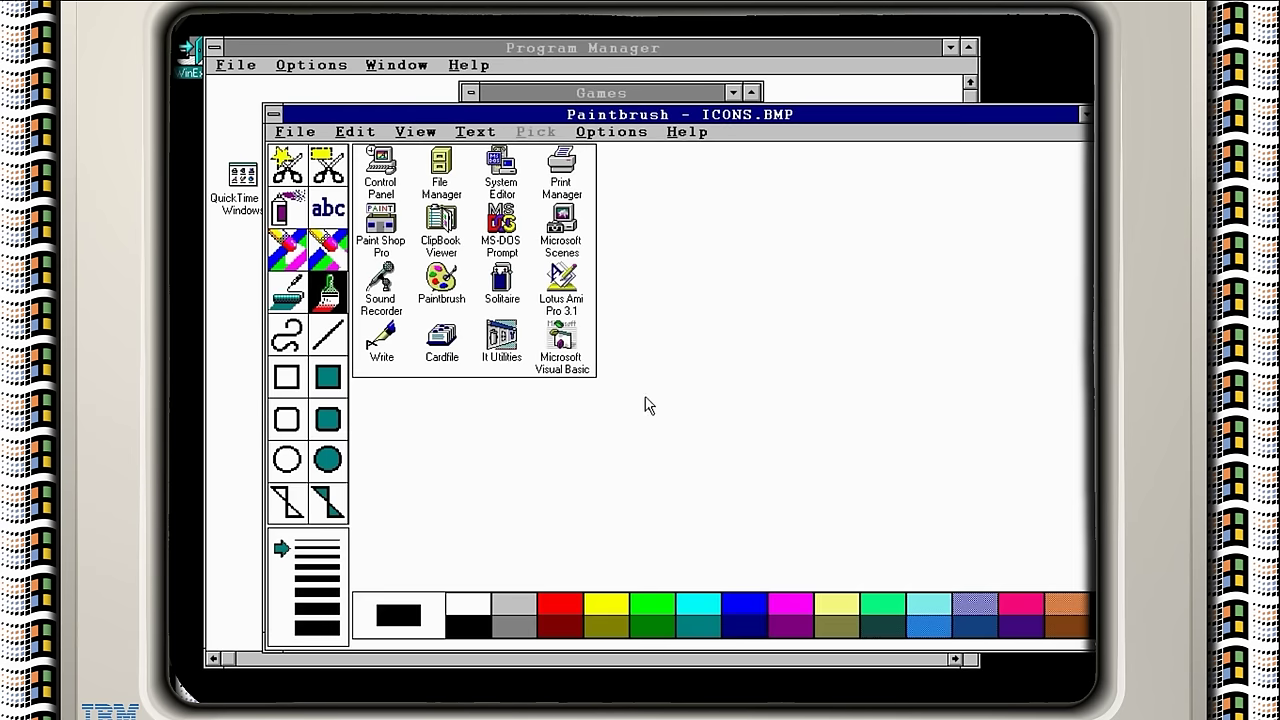
{"action": "left_click", "coordinate": [294, 134]}
{"action": "left_click", "coordinate": [294, 134]}
{"action": "left_click", "coordinate": [294, 134]}
{"action": "left_click", "coordinate": [285, 278]}
{"action": "double_click", "coordinate": [686, 276]}
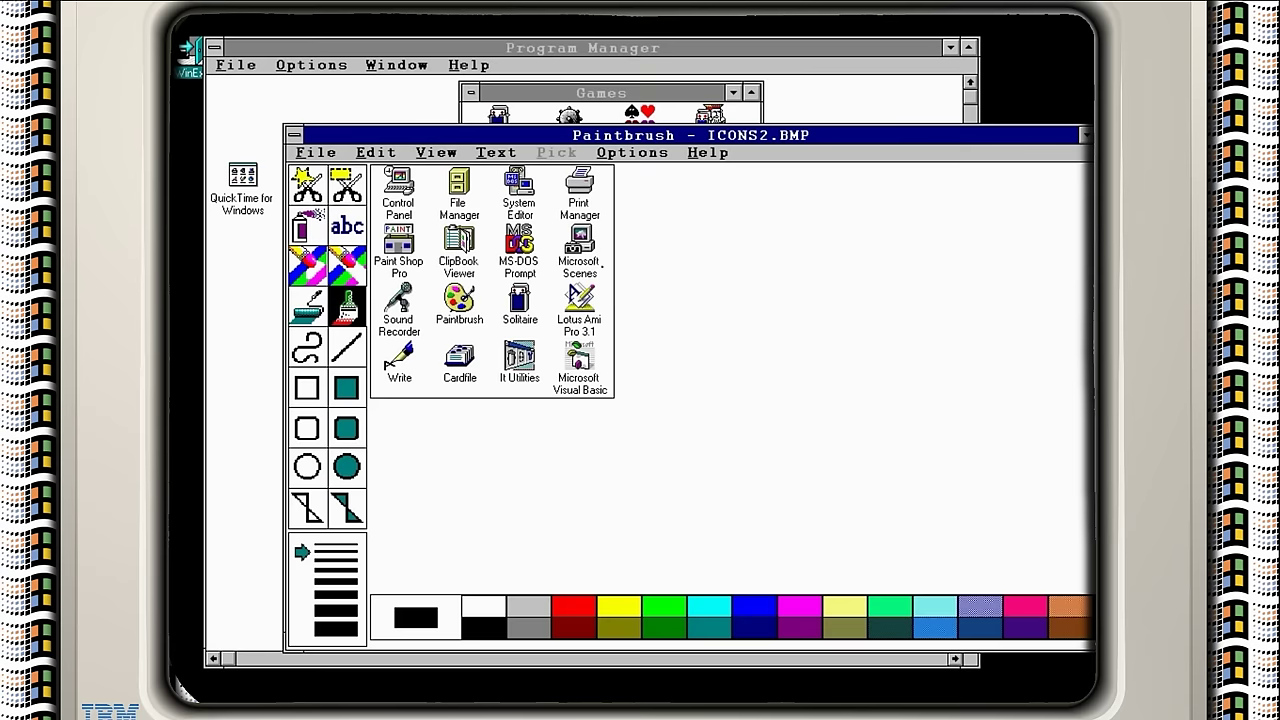
{"action": "left_click", "coordinate": [315, 152]}
{"action": "left_click", "coordinate": [335, 303]}
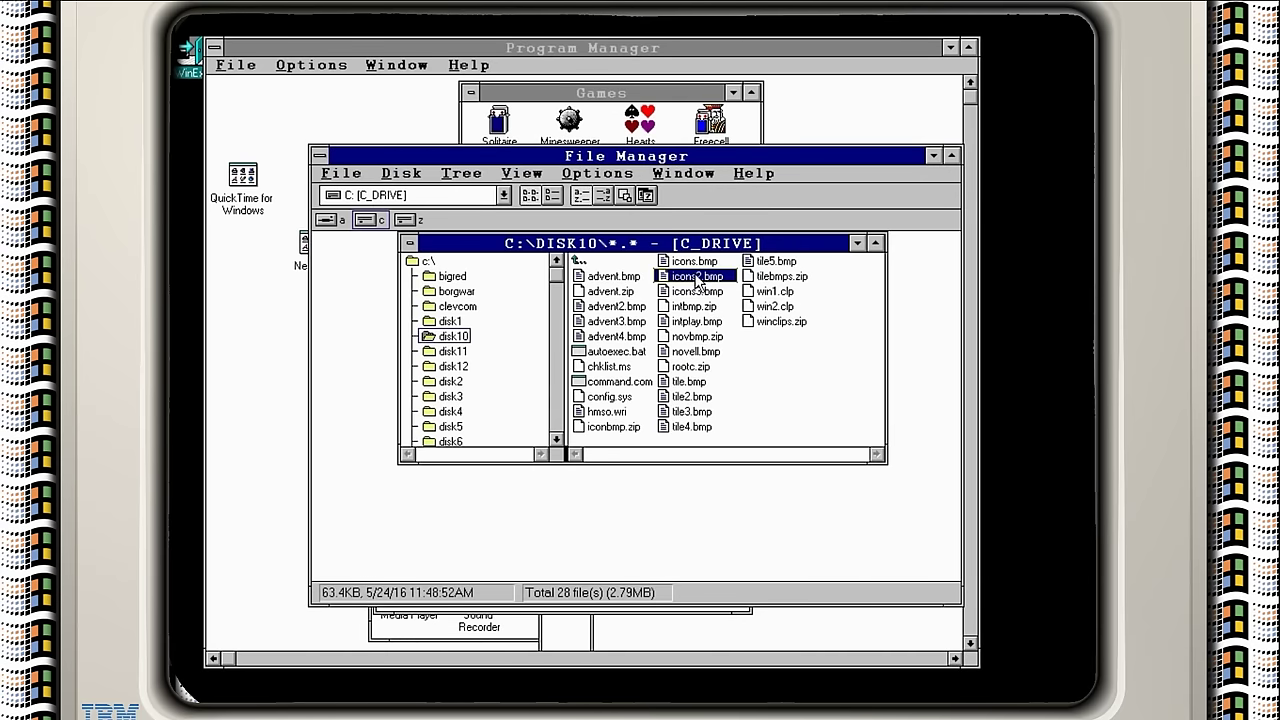
{"action": "double_click", "coordinate": [688, 290]}
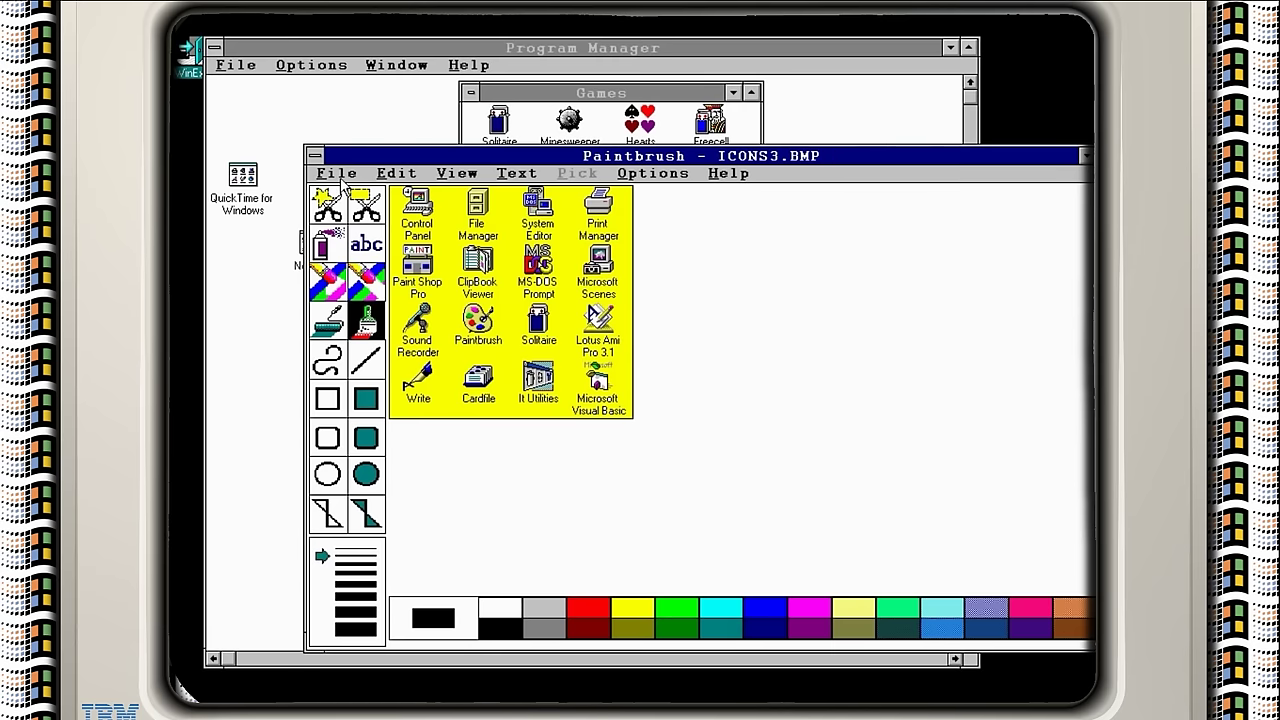
{"action": "key", "text": "alt+f"}
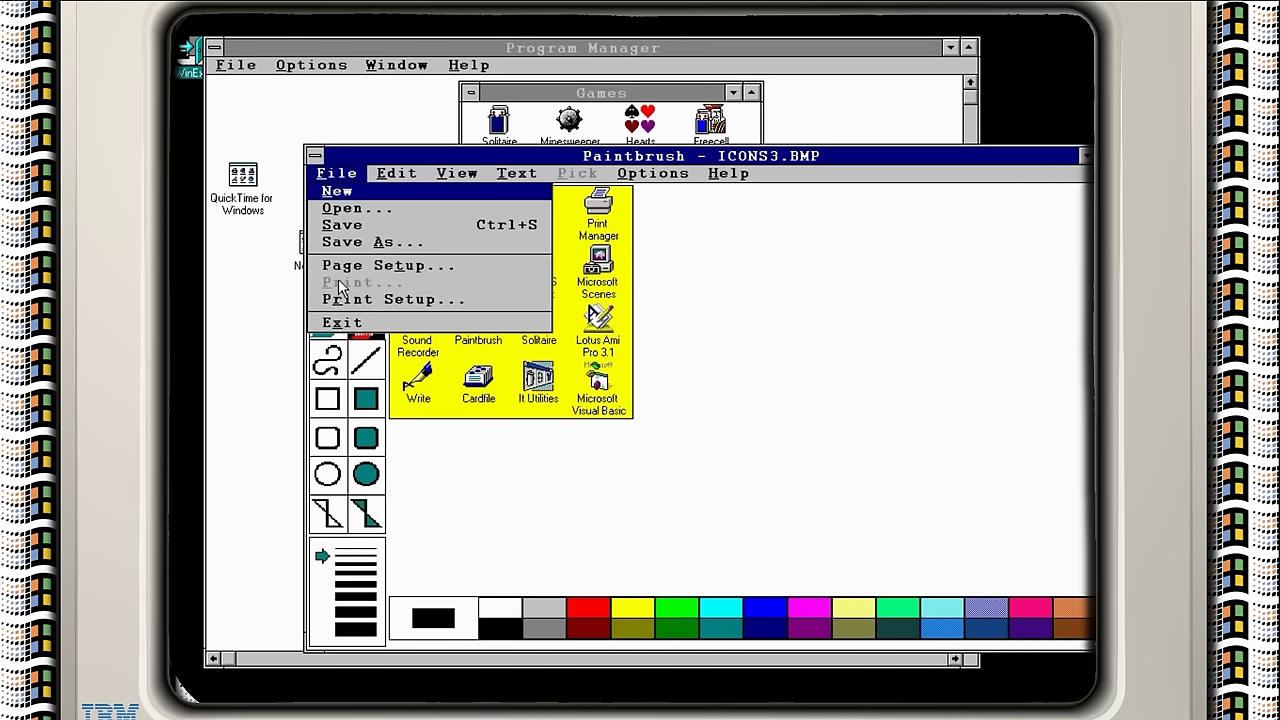
{"action": "left_click", "coordinate": [341, 330]}
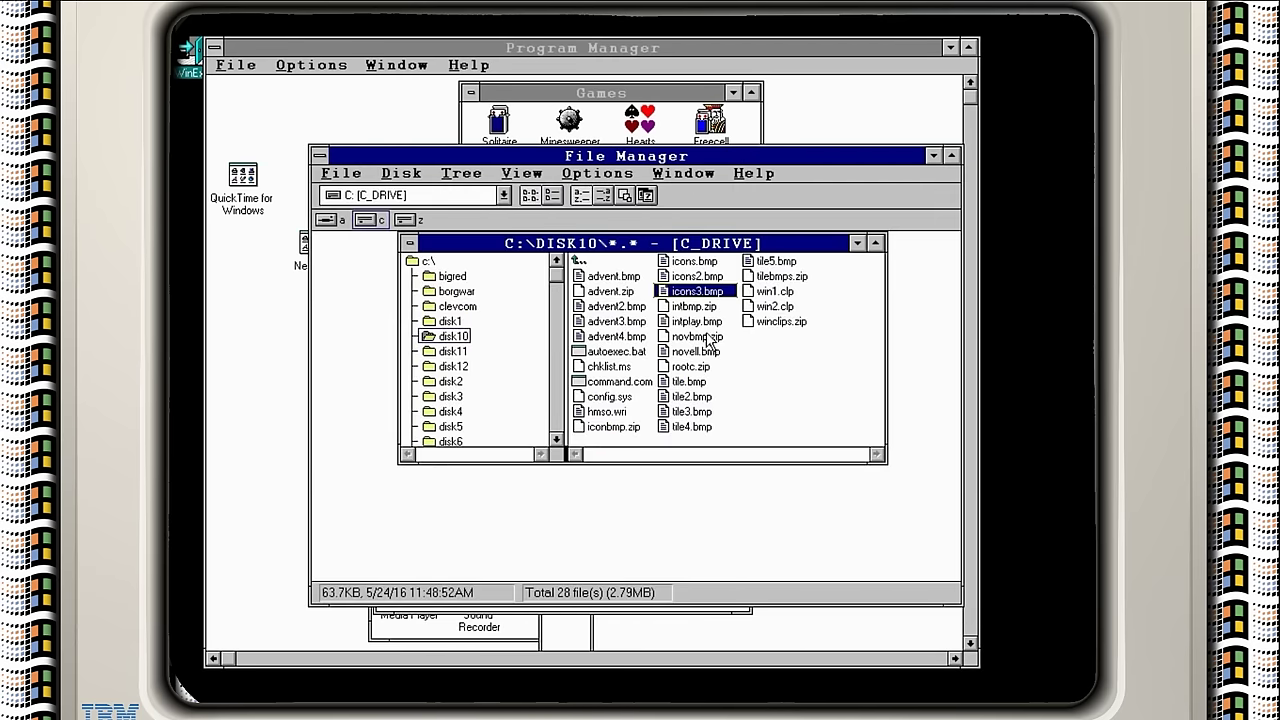
- View intplay.bmp, novell.bmp and tile.bmp in Paintbrush, quitting Paintbrush after each
{"action": "left_click", "coordinate": [700, 336]}
{"action": "double_click", "coordinate": [700, 321]}
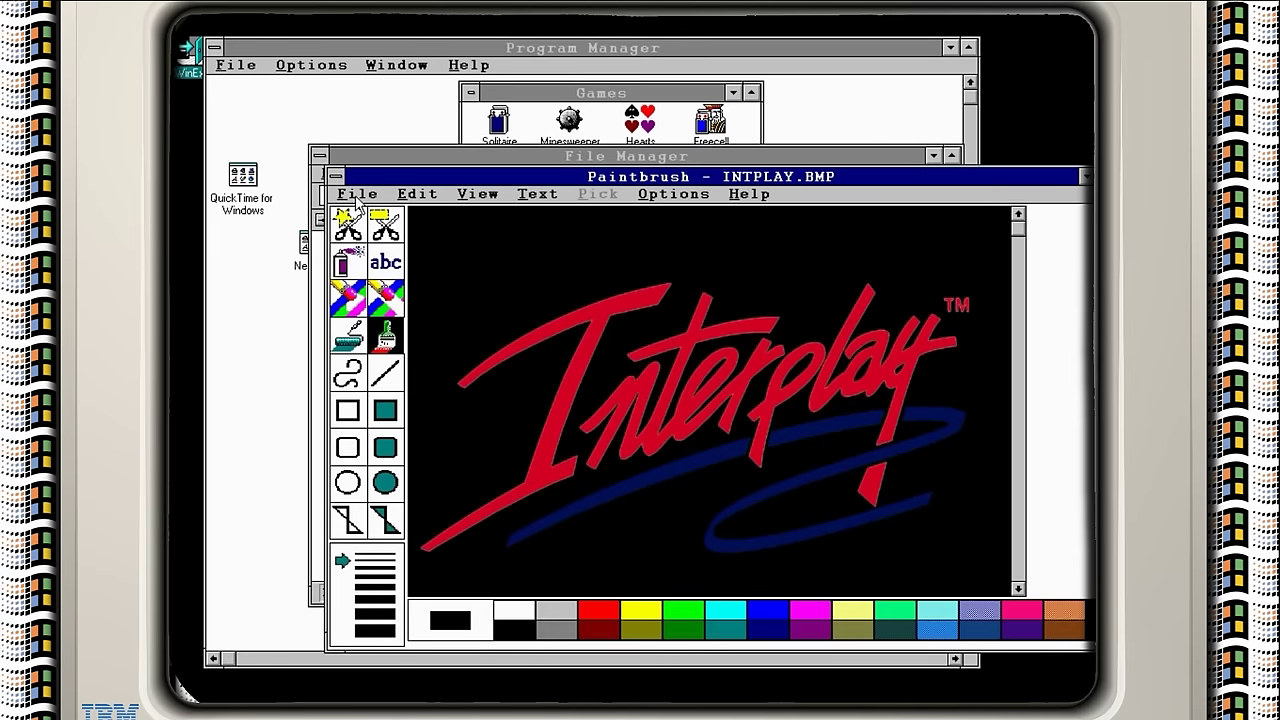
{"action": "left_click", "coordinate": [356, 194]}
{"action": "left_click", "coordinate": [362, 344]}
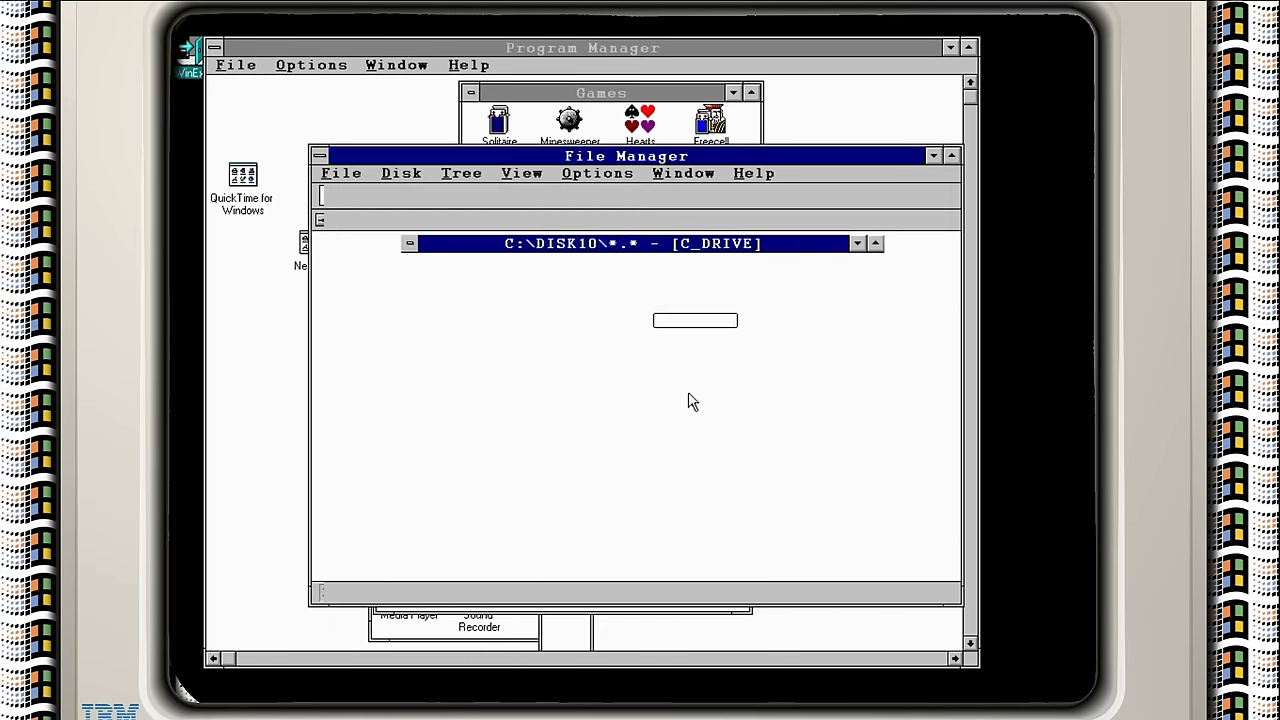
{"action": "double_click", "coordinate": [694, 350]}
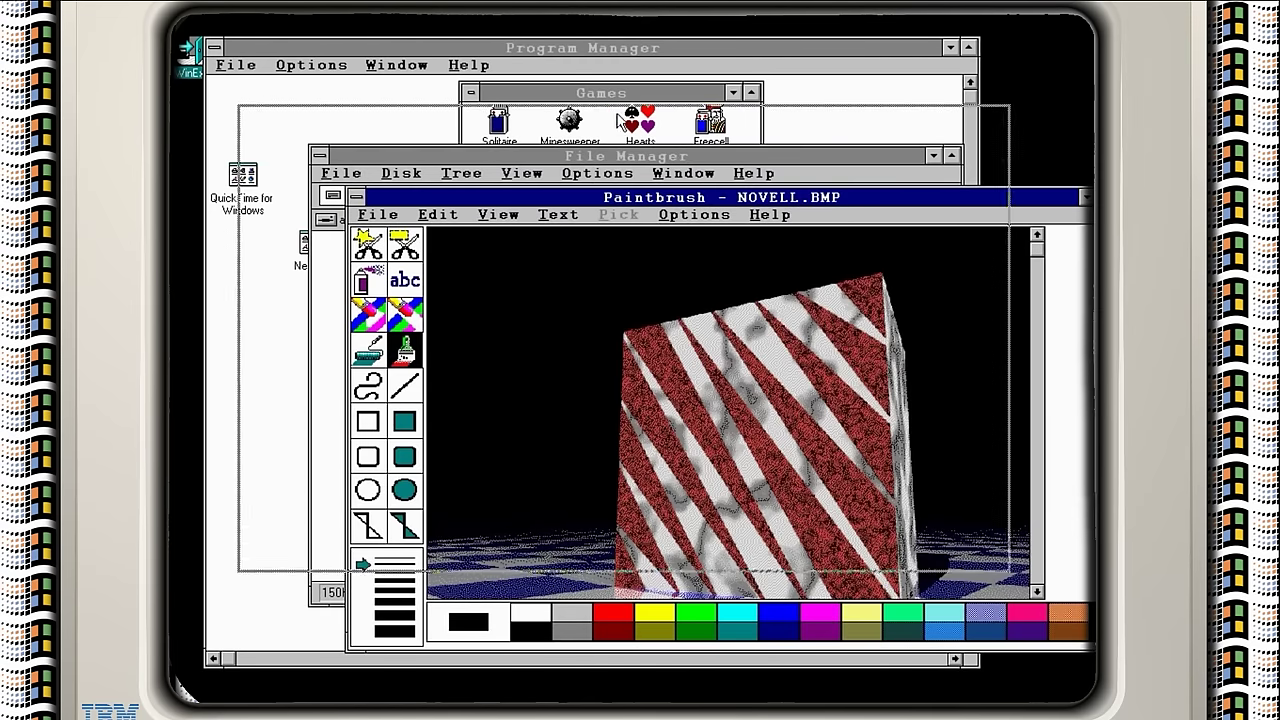
{"action": "left_click_drag", "start_coordinate": [727, 200], "coordinate": [619, 119]}
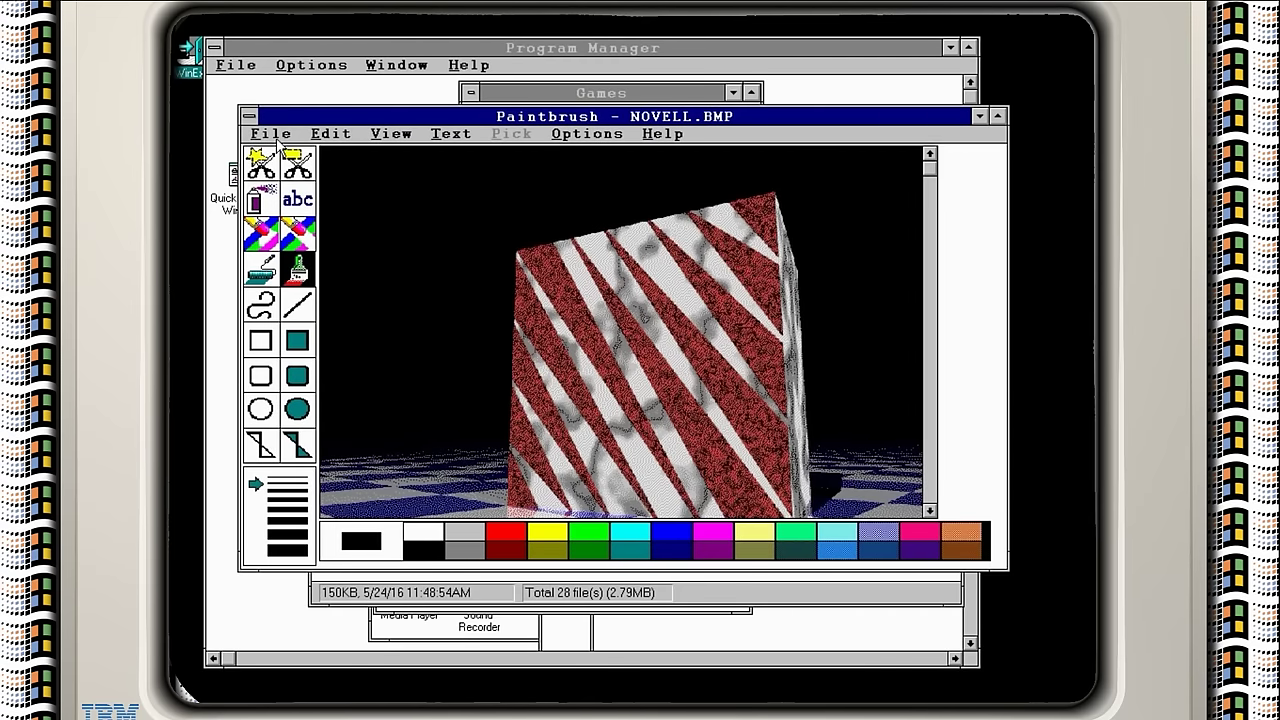
{"action": "left_click", "coordinate": [271, 134]}
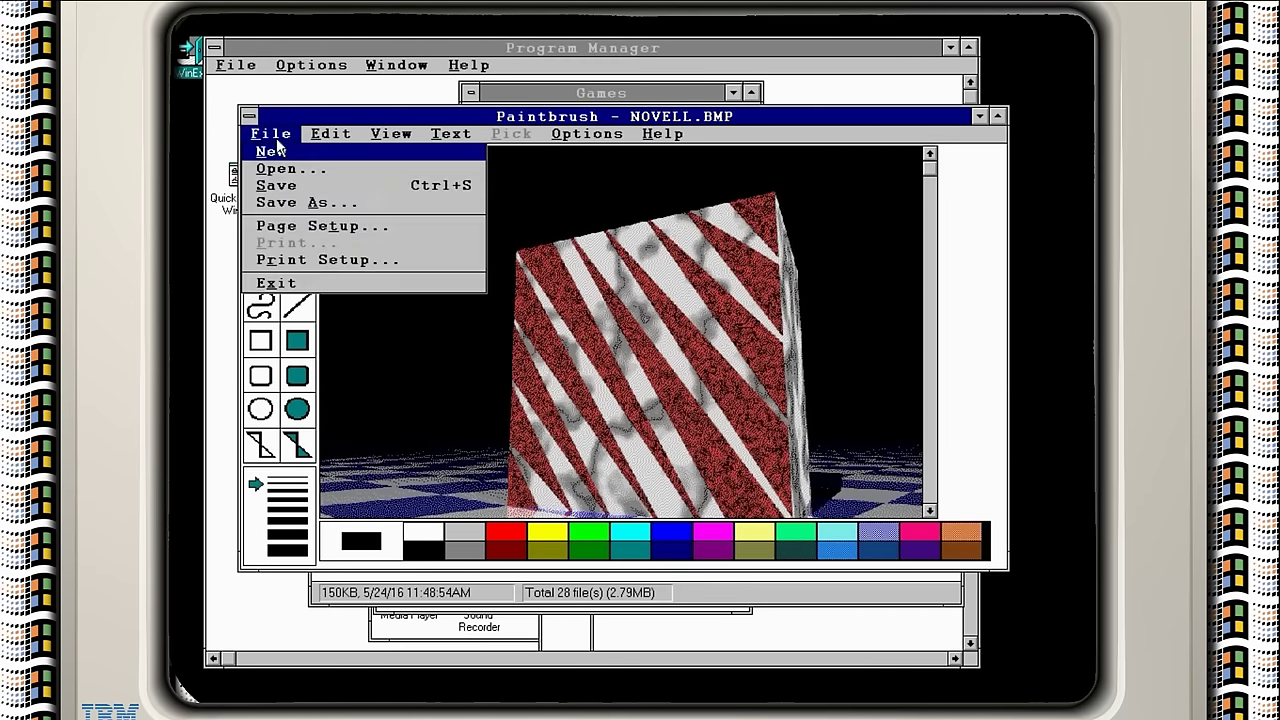
{"action": "left_click", "coordinate": [276, 284]}
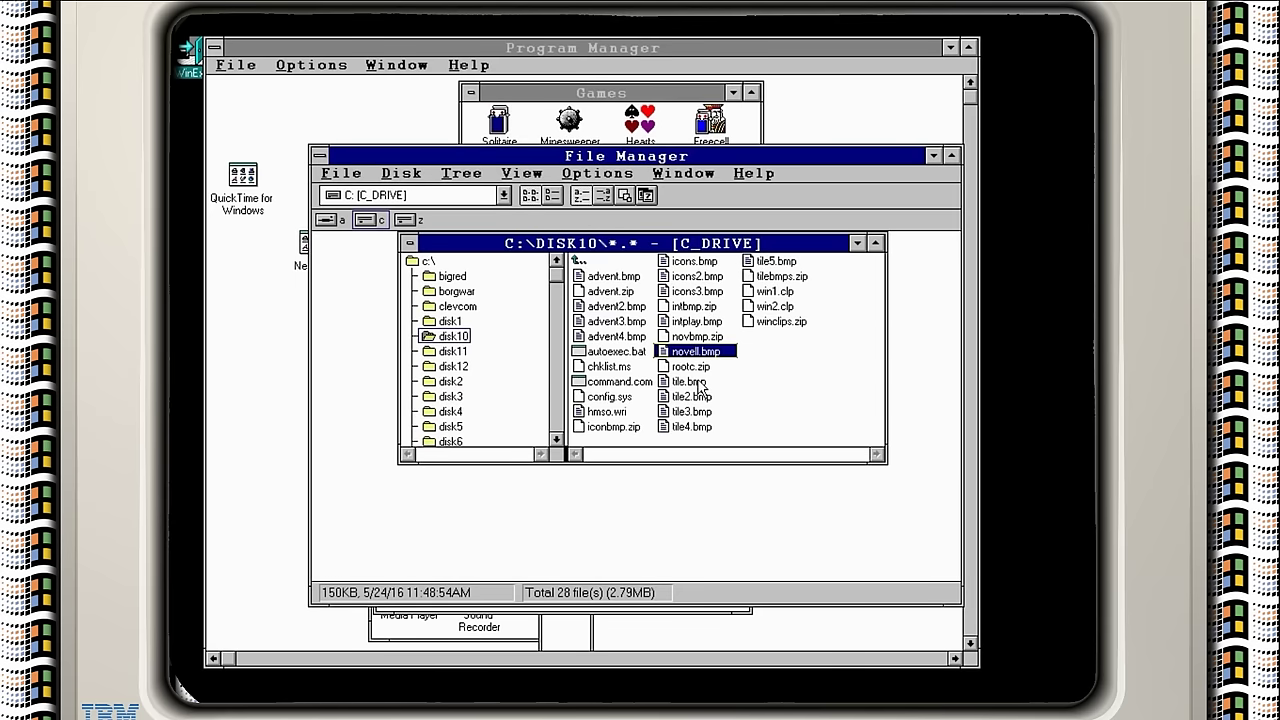
{"action": "double_click", "coordinate": [700, 383]}
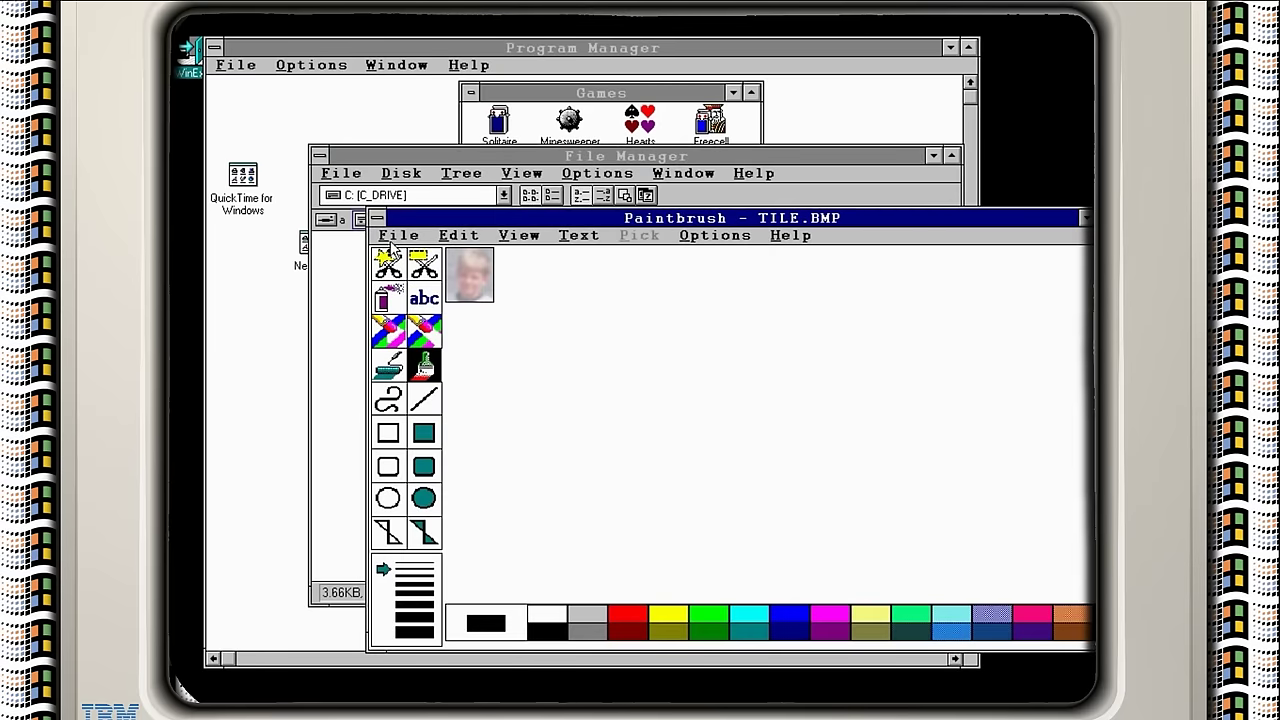
{"action": "left_click", "coordinate": [392, 240]}
{"action": "left_click", "coordinate": [402, 384]}
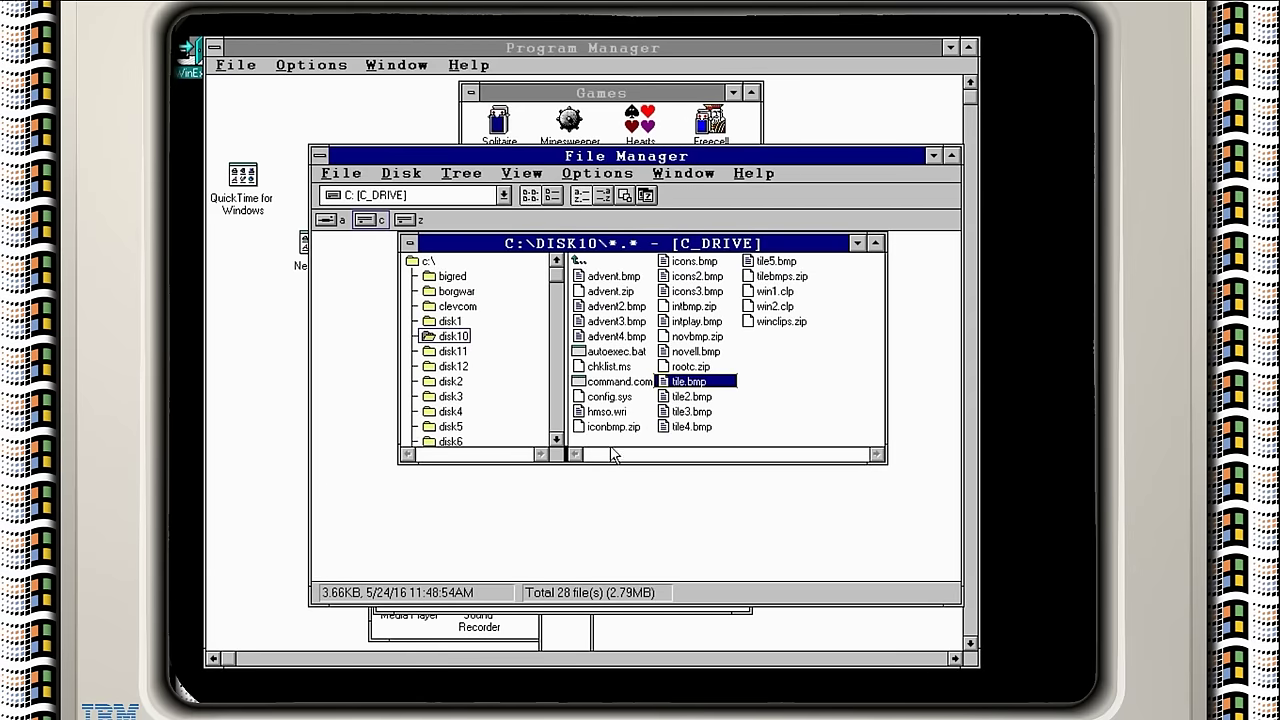
- Move tile.bmp from DISK10 into the windows folder, confirming the move
{"action": "left_click", "coordinate": [557, 440]}
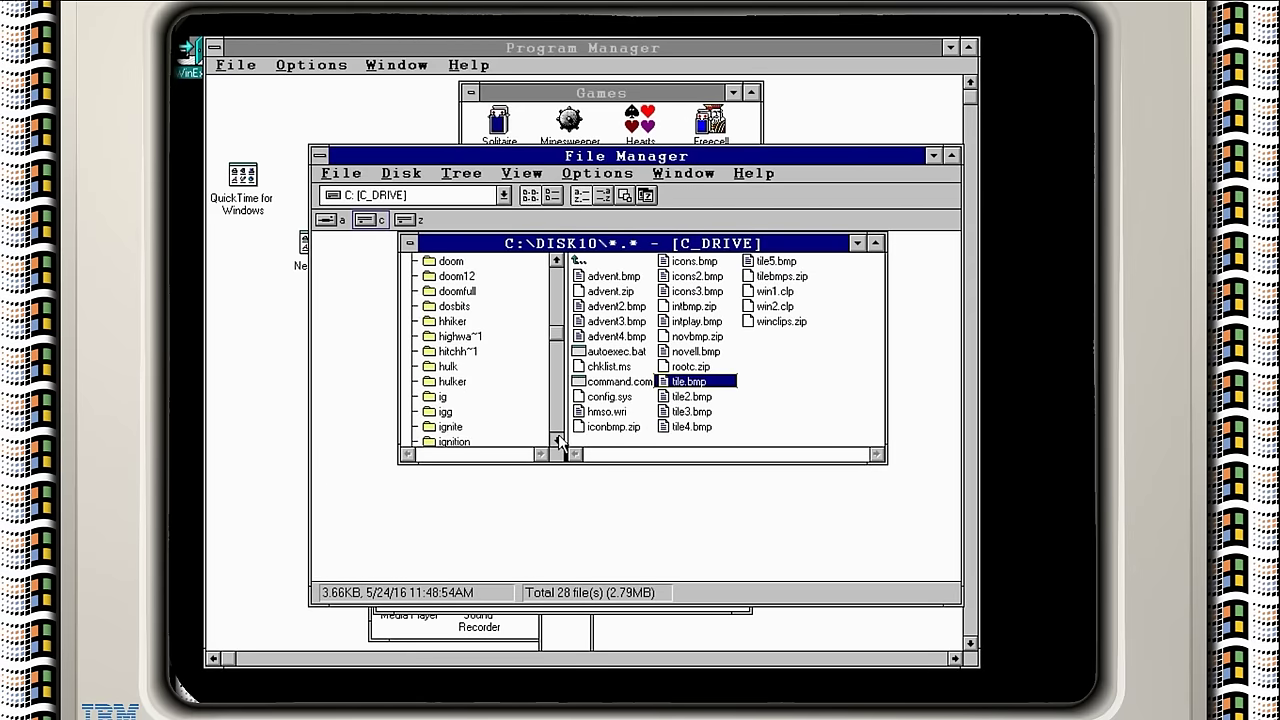
{"action": "left_click_drag", "start_coordinate": [557, 440], "coordinate": [557, 440]}
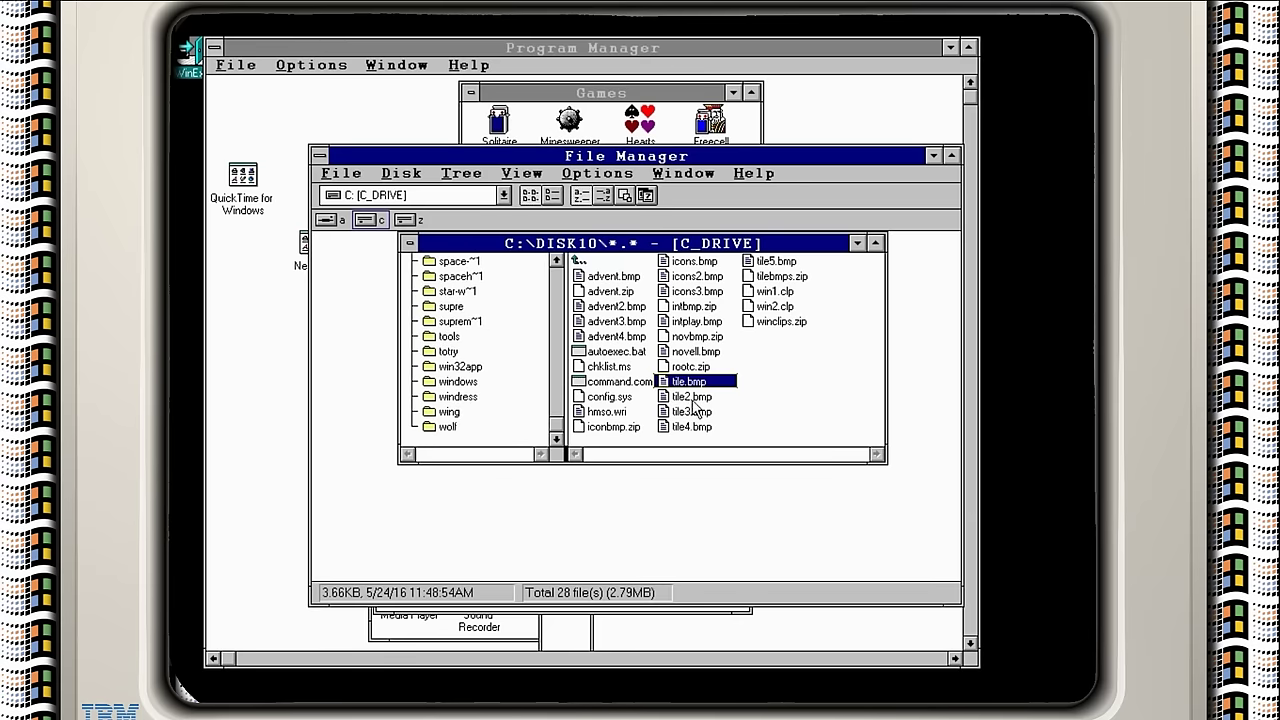
{"action": "left_click_drag", "start_coordinate": [704, 393], "coordinate": [440, 382]}
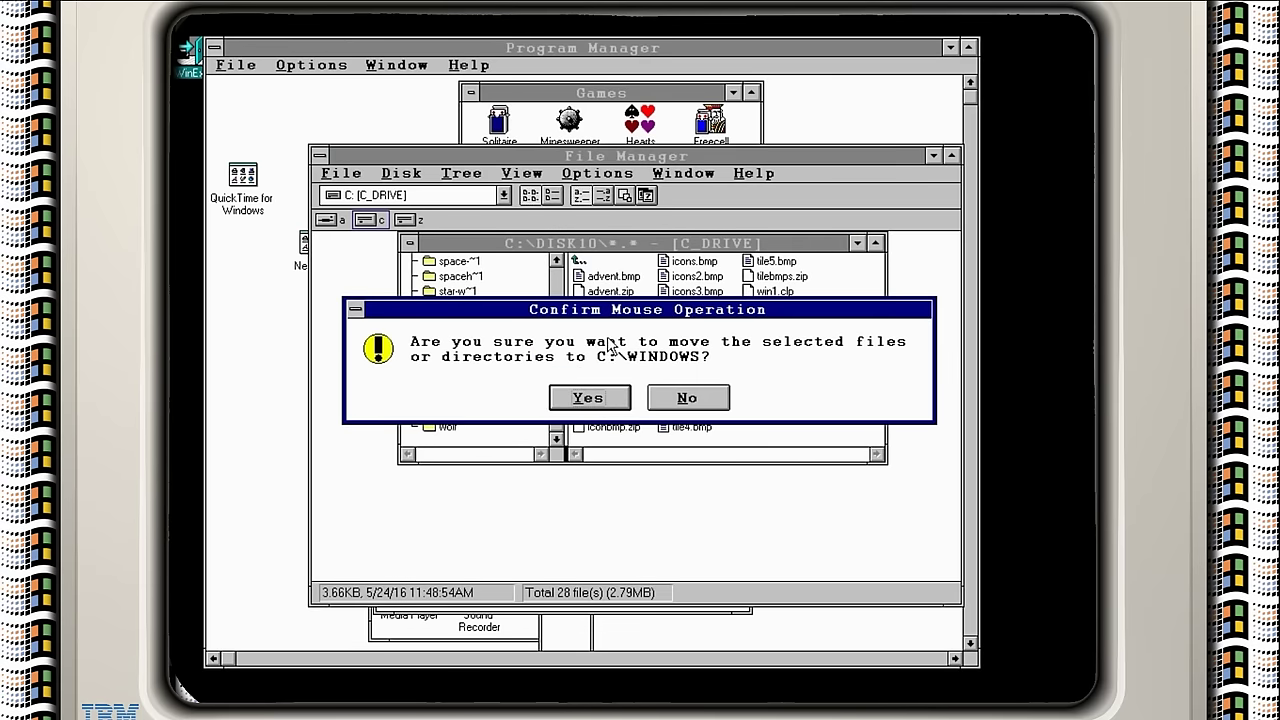
{"action": "left_click", "coordinate": [588, 398]}
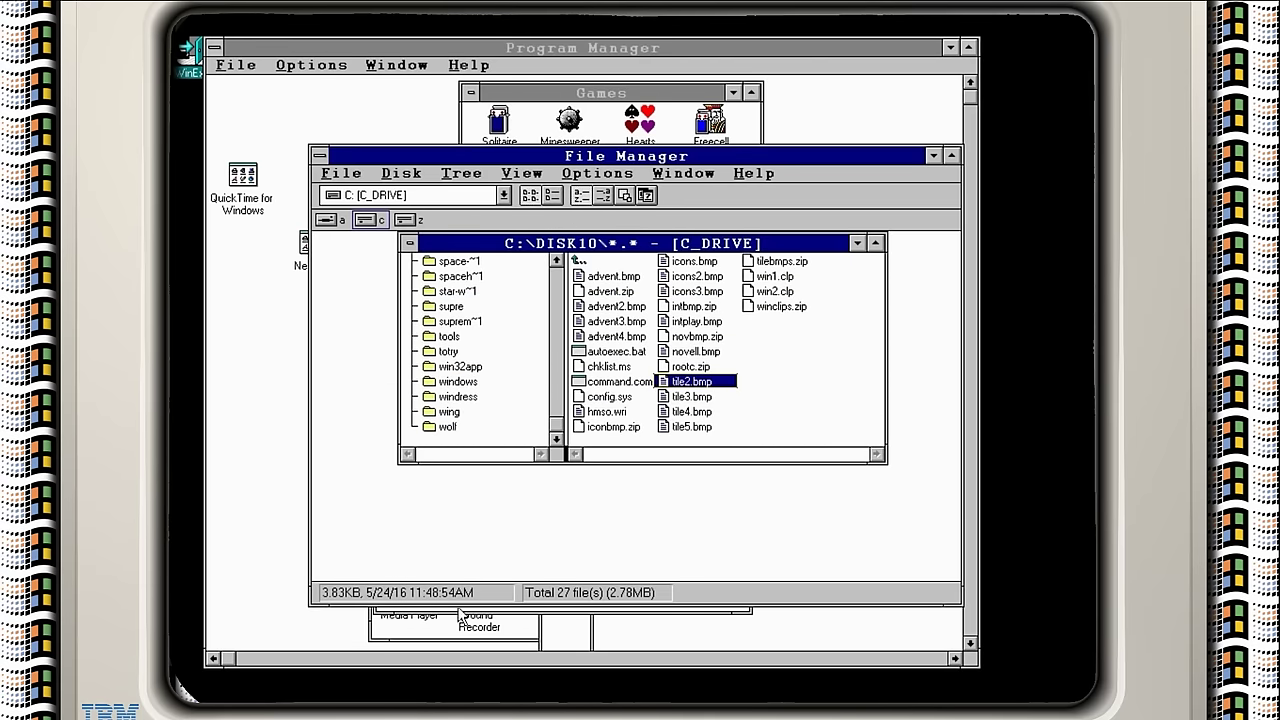
- Rearrange Program Manager's group windows and open Control Panel from the Main group
{"action": "left_click", "coordinate": [472, 634]}
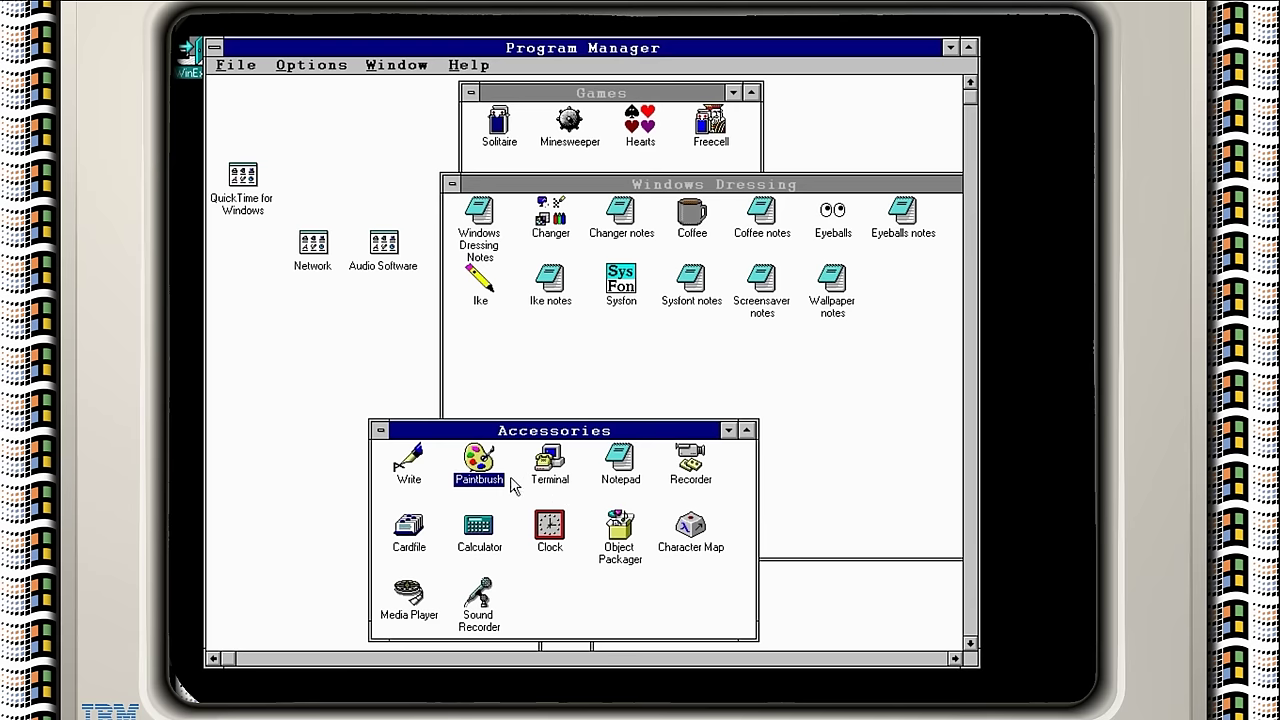
{"action": "left_click_drag", "start_coordinate": [591, 432], "coordinate": [458, 403]}
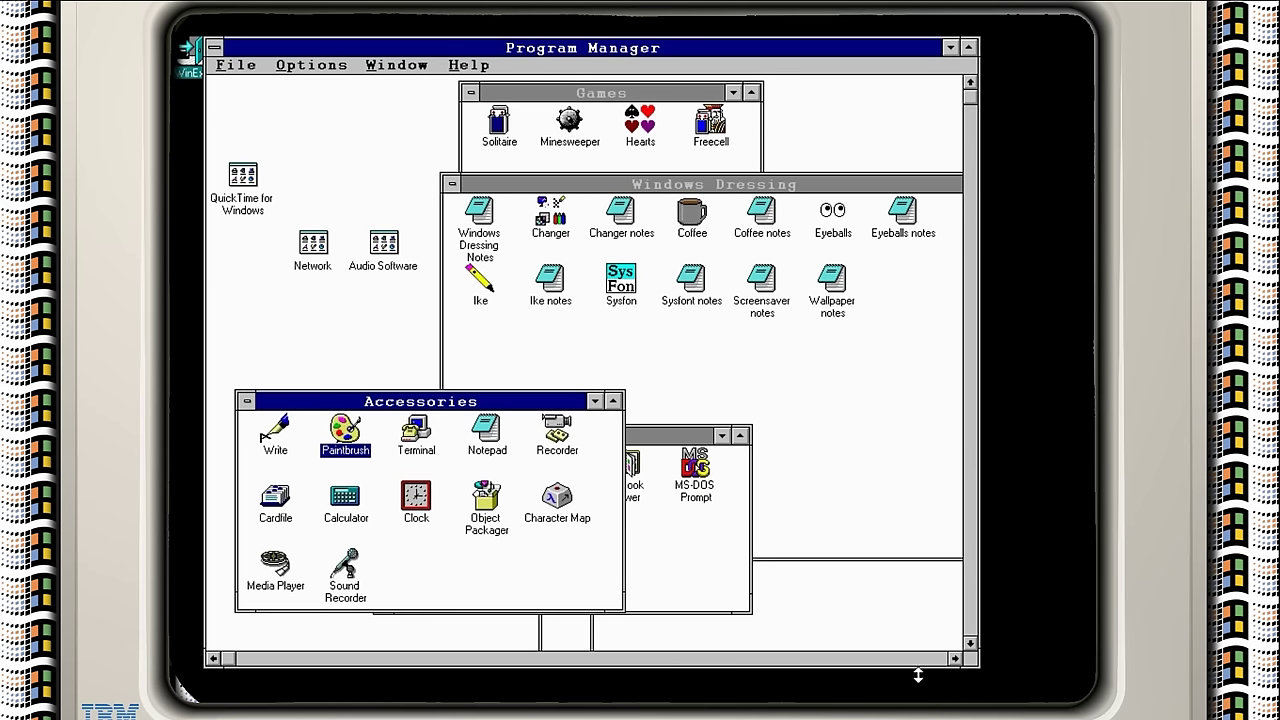
{"action": "double_click", "coordinate": [668, 566]}
{"action": "double_click", "coordinate": [582, 633]}
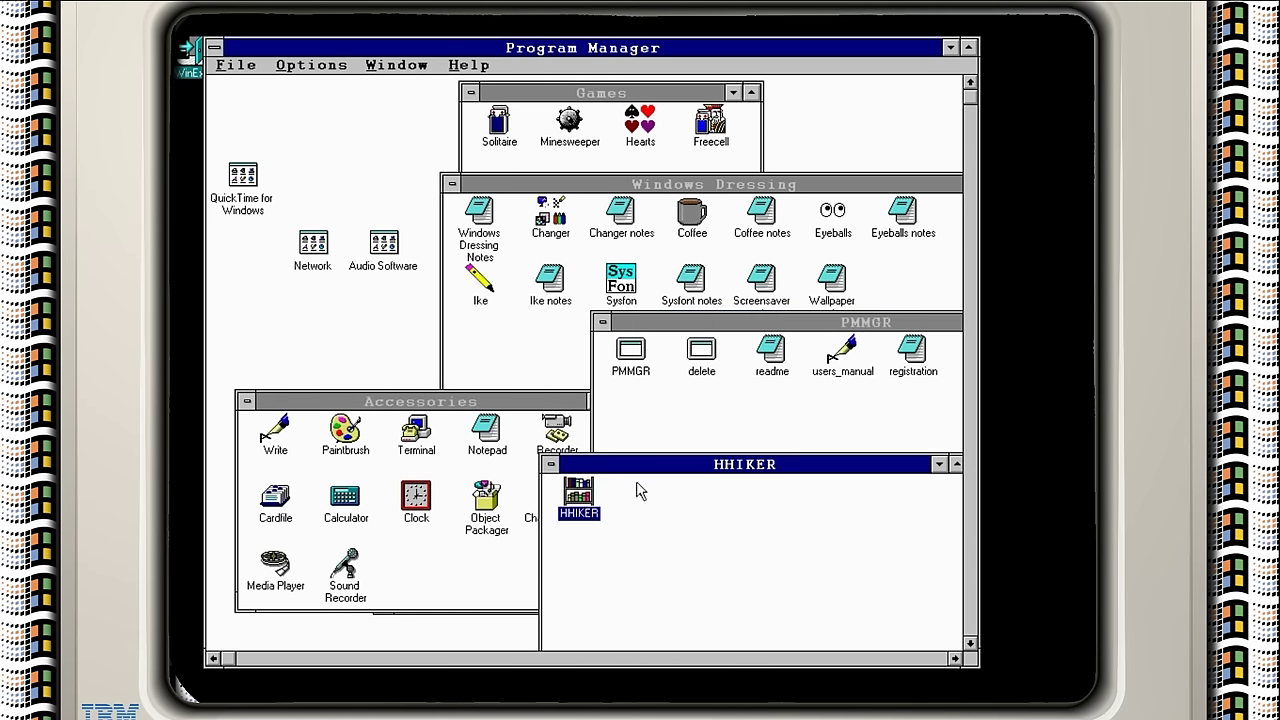
{"action": "left_click", "coordinate": [939, 464]}
{"action": "left_click_drag", "start_coordinate": [420, 401], "coordinate": [530, 589]}
{"action": "double_click", "coordinate": [487, 505]}
{"action": "left_click", "coordinate": [493, 472]}
{"action": "double_click", "coordinate": [496, 482]}
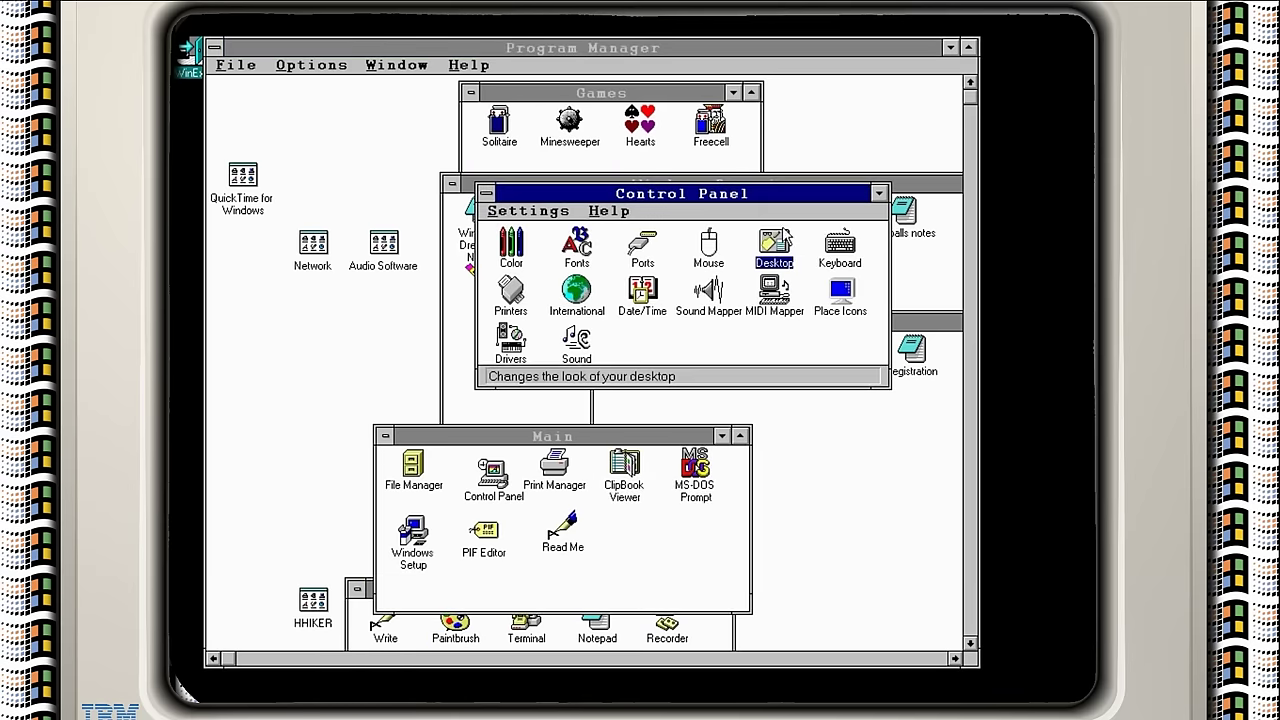
- In Desktop settings, keep the screen saver at None and apply tile.bmp as the tiled wallpaper
{"action": "double_click", "coordinate": [772, 240]}
{"action": "left_click", "coordinate": [684, 368]}
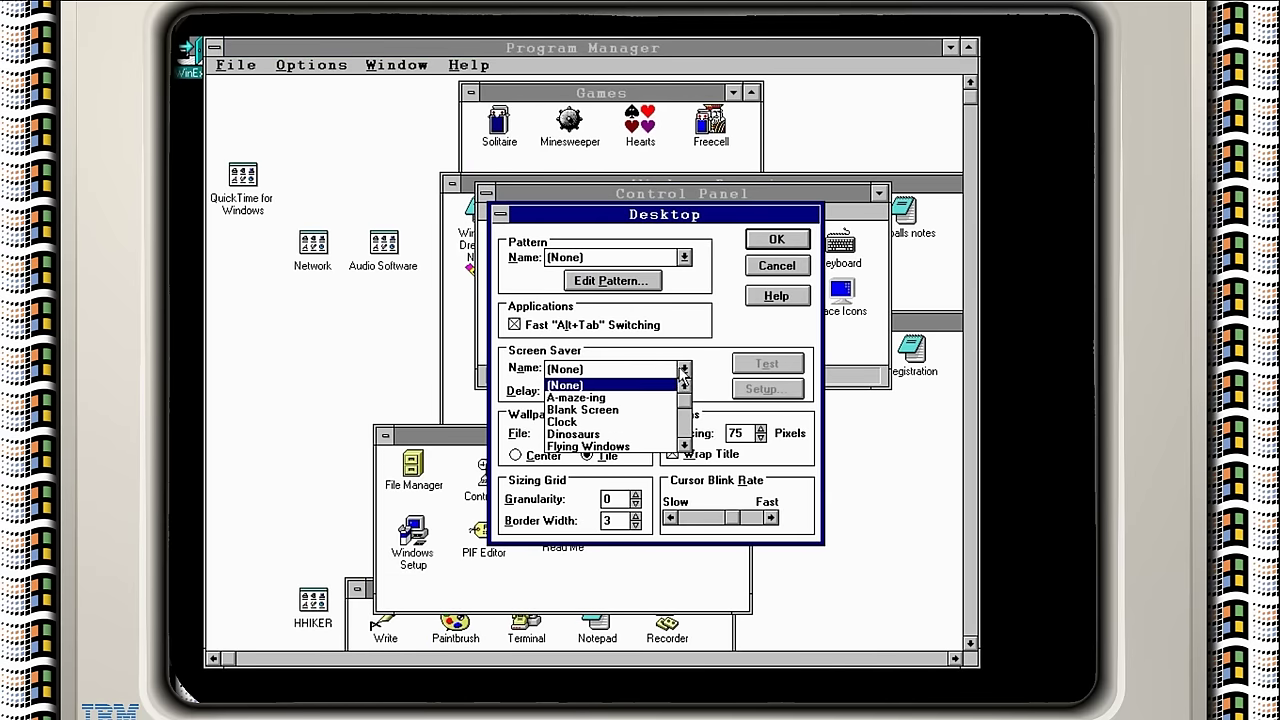
{"action": "left_click", "coordinate": [720, 406]}
{"action": "left_click", "coordinate": [633, 438]}
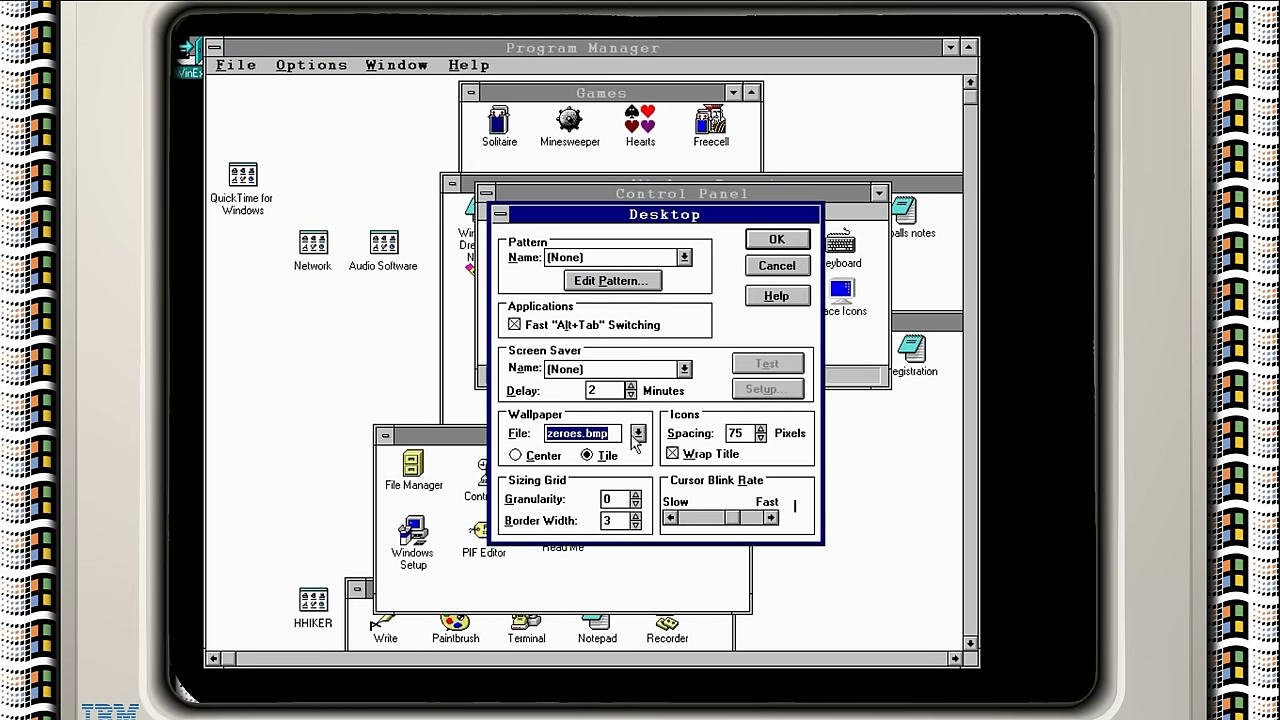
{"action": "left_click", "coordinate": [638, 433]}
{"action": "left_click", "coordinate": [638, 452]}
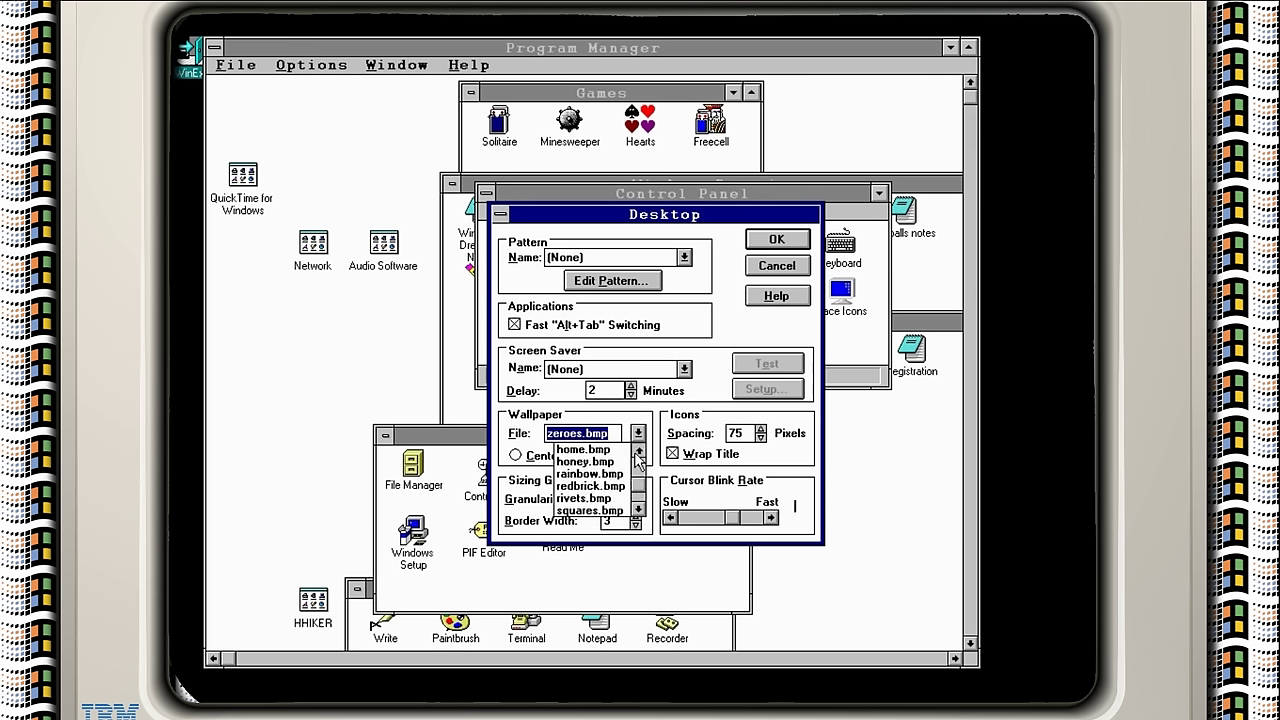
{"action": "left_click", "coordinate": [638, 452]}
{"action": "left_click", "coordinate": [638, 452]}
{"action": "left_click", "coordinate": [638, 452]}
{"action": "left_click", "coordinate": [638, 452]}
{"action": "left_click", "coordinate": [638, 452]}
{"action": "left_click", "coordinate": [638, 452]}
{"action": "left_click", "coordinate": [638, 452]}
{"action": "left_click", "coordinate": [638, 452]}
{"action": "left_click", "coordinate": [638, 510]}
{"action": "left_click", "coordinate": [638, 510]}
{"action": "left_click", "coordinate": [638, 510]}
{"action": "left_click", "coordinate": [638, 510]}
{"action": "left_click", "coordinate": [638, 510]}
{"action": "left_click", "coordinate": [638, 510]}
{"action": "left_click", "coordinate": [638, 510]}
{"action": "left_click", "coordinate": [638, 510]}
{"action": "left_click", "coordinate": [638, 510]}
{"action": "left_click", "coordinate": [638, 510]}
{"action": "left_click", "coordinate": [638, 510]}
{"action": "left_click", "coordinate": [638, 510]}
{"action": "left_click", "coordinate": [638, 510]}
{"action": "left_click", "coordinate": [638, 510]}
{"action": "left_click", "coordinate": [638, 510]}
{"action": "left_click", "coordinate": [638, 510]}
{"action": "left_click", "coordinate": [638, 510]}
{"action": "left_click", "coordinate": [638, 510]}
{"action": "left_click", "coordinate": [638, 510]}
{"action": "left_click", "coordinate": [638, 510]}
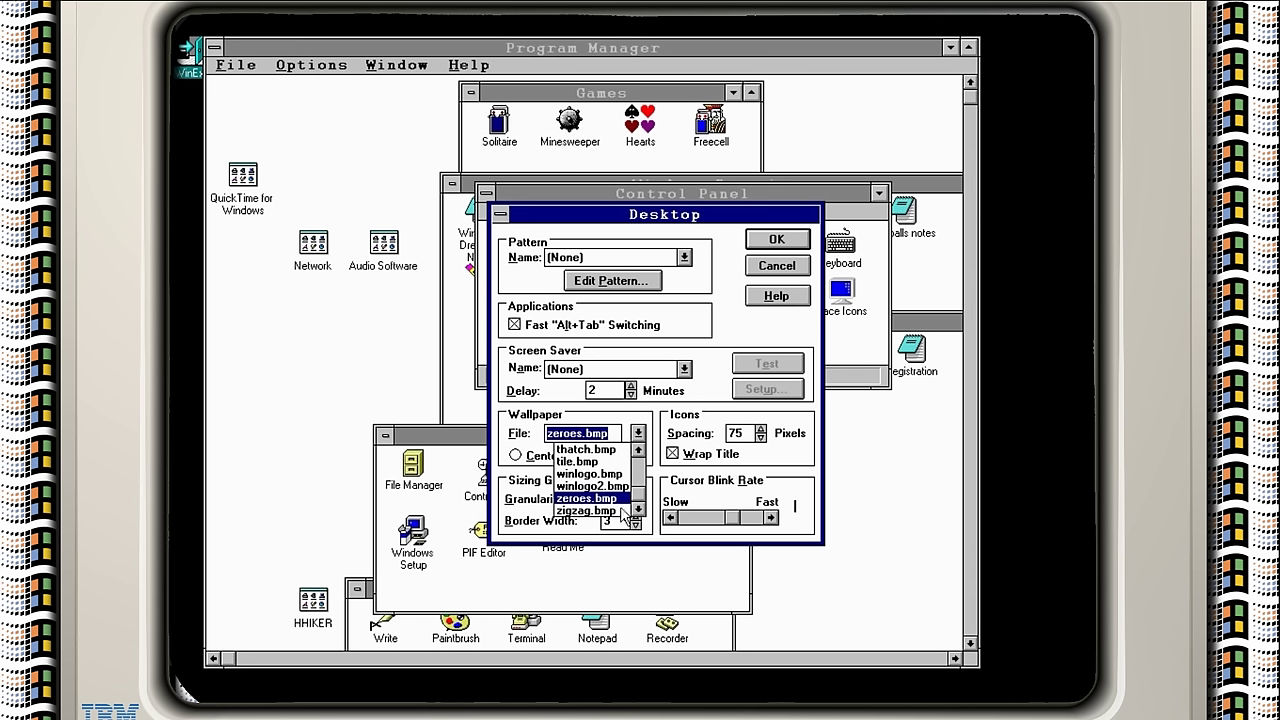
{"action": "left_click", "coordinate": [605, 462]}
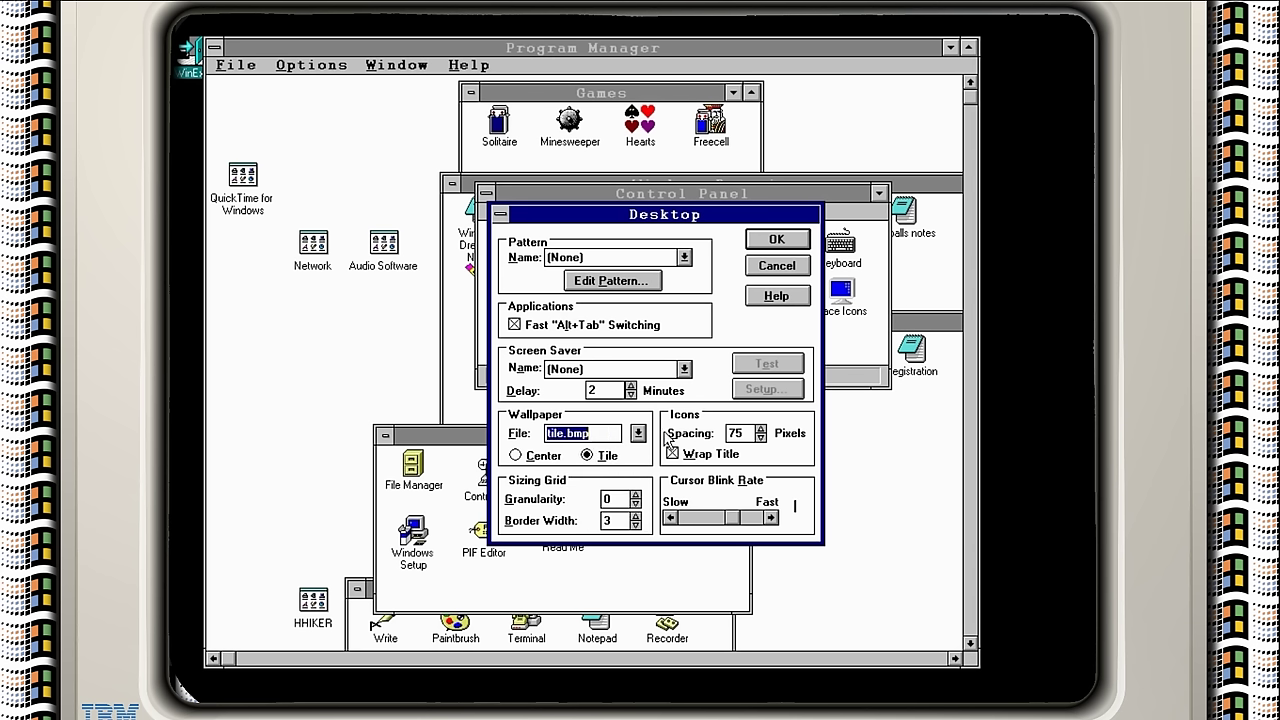
{"action": "left_click", "coordinate": [778, 240]}
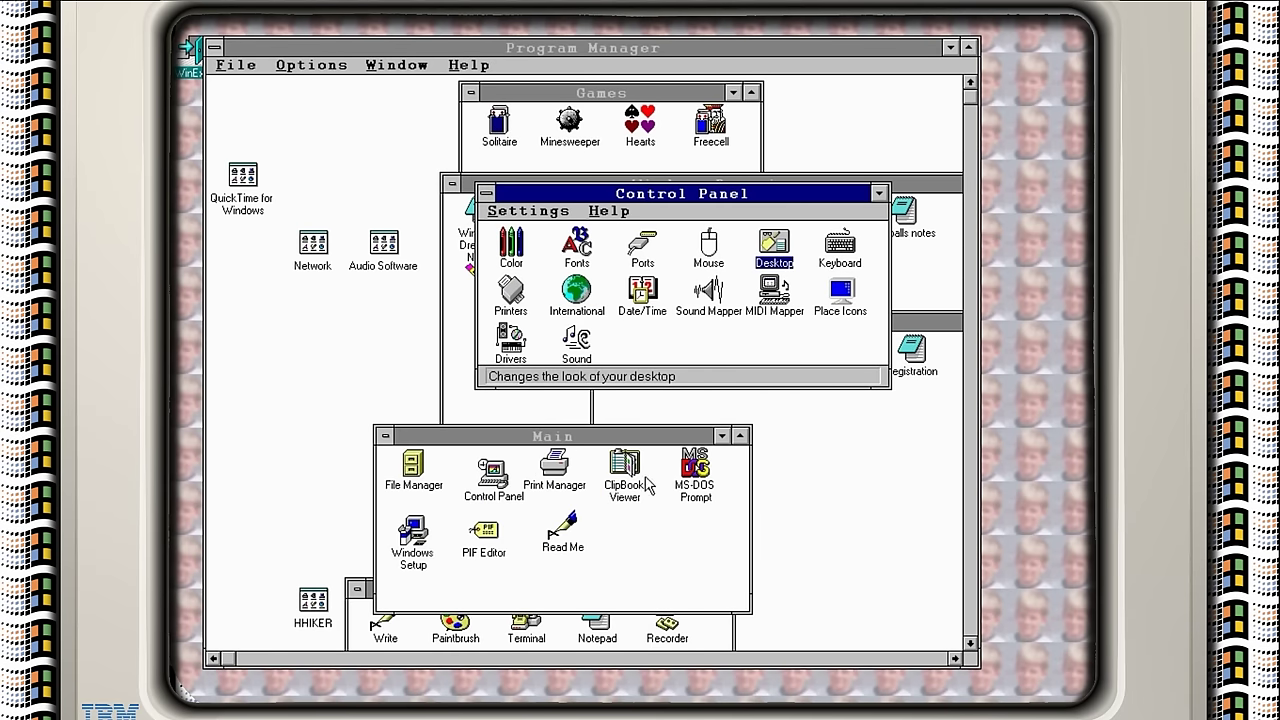
- Close Control Panel and rearrange Program Manager's groups to uncover File Manager
{"action": "key", "text": "alt+F4"}
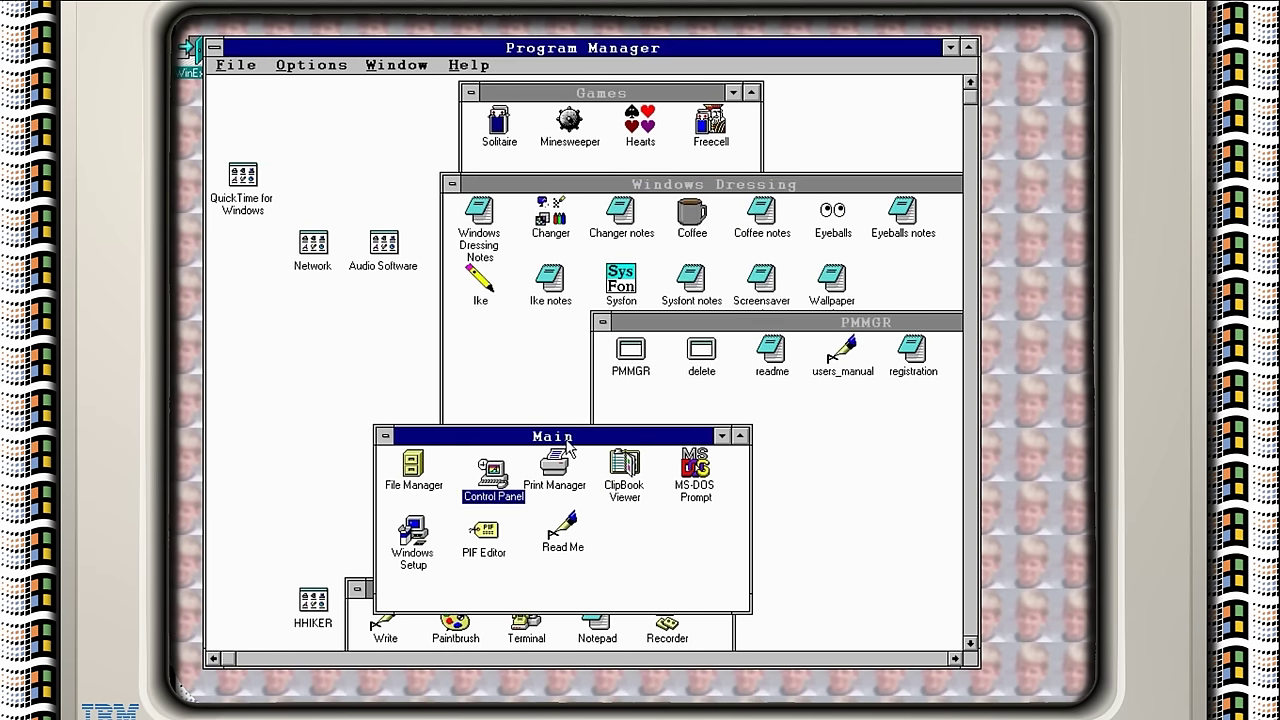
{"action": "left_click_drag", "start_coordinate": [566, 447], "coordinate": [575, 327]}
{"action": "left_click_drag", "start_coordinate": [466, 589], "coordinate": [470, 337]}
{"action": "left_click_drag", "start_coordinate": [531, 50], "coordinate": [580, 252]}
{"action": "left_click", "coordinate": [585, 158]}
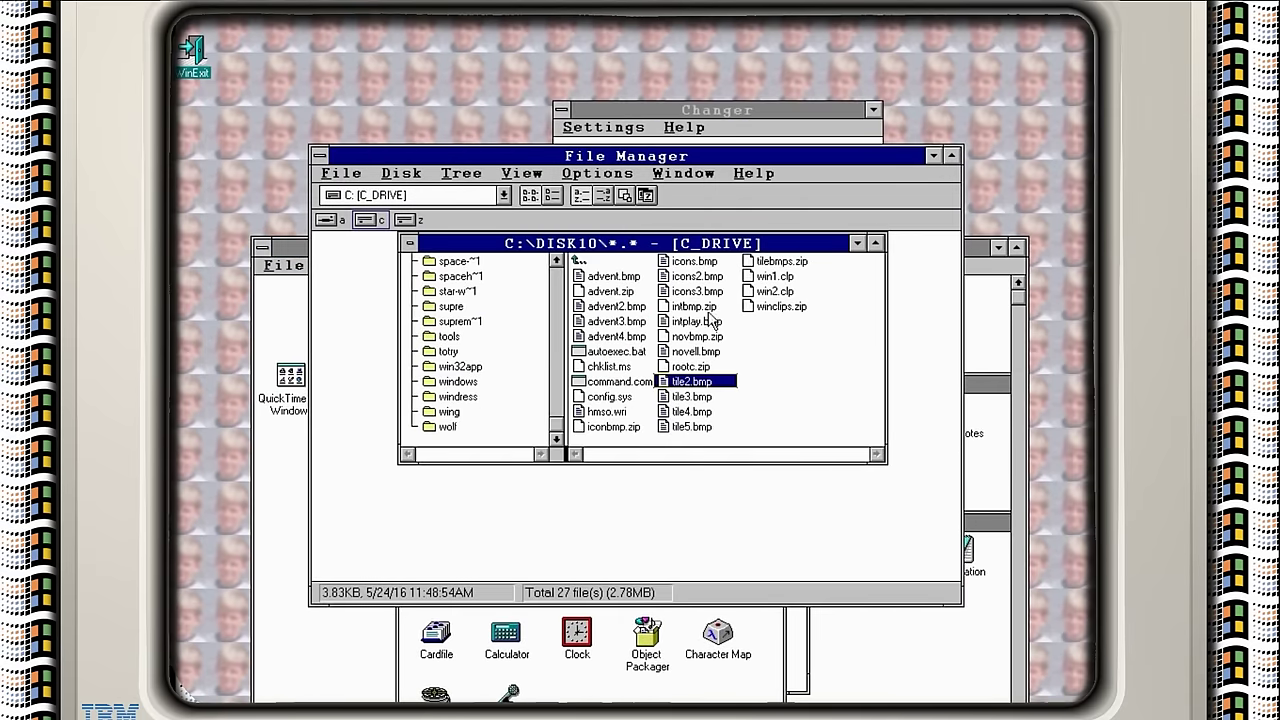
- View tile3.bmp in Paintbrush, then exit Paintbrush back to File Manager
{"action": "double_click", "coordinate": [700, 398]}
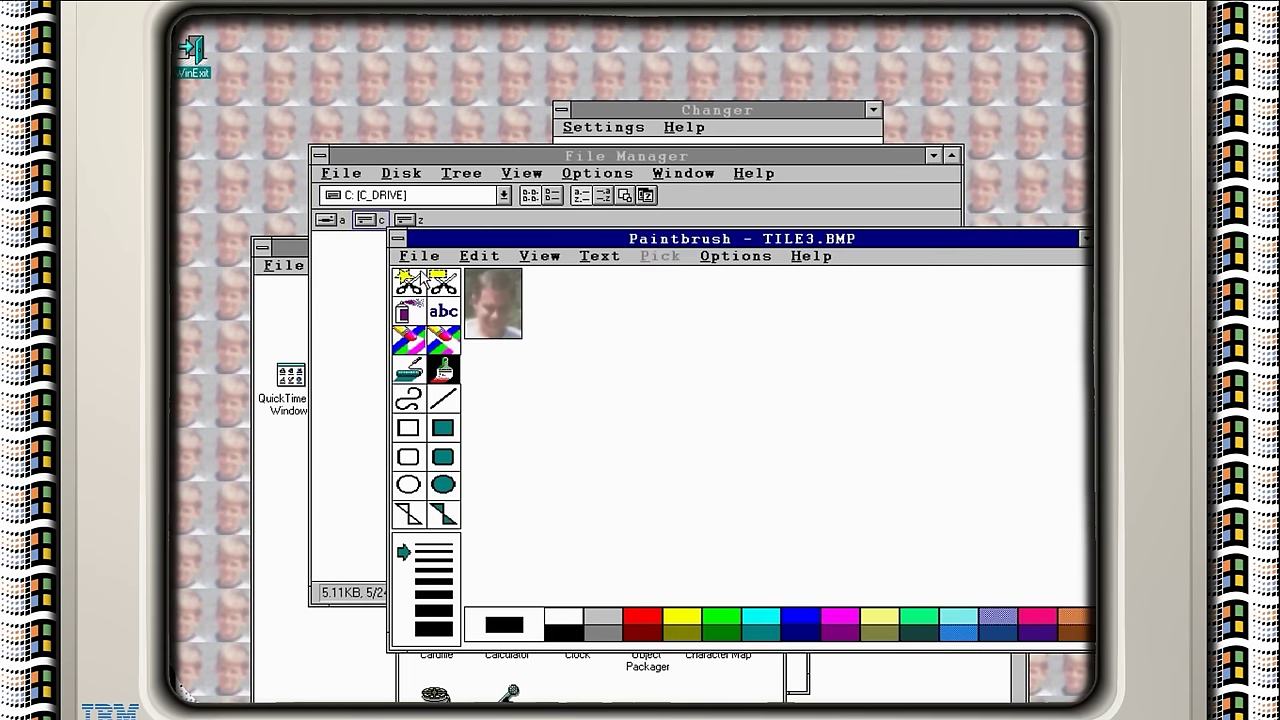
{"action": "left_click", "coordinate": [415, 256]}
{"action": "left_click", "coordinate": [595, 484]}
{"action": "left_click", "coordinate": [425, 256]}
{"action": "left_click", "coordinate": [415, 403]}
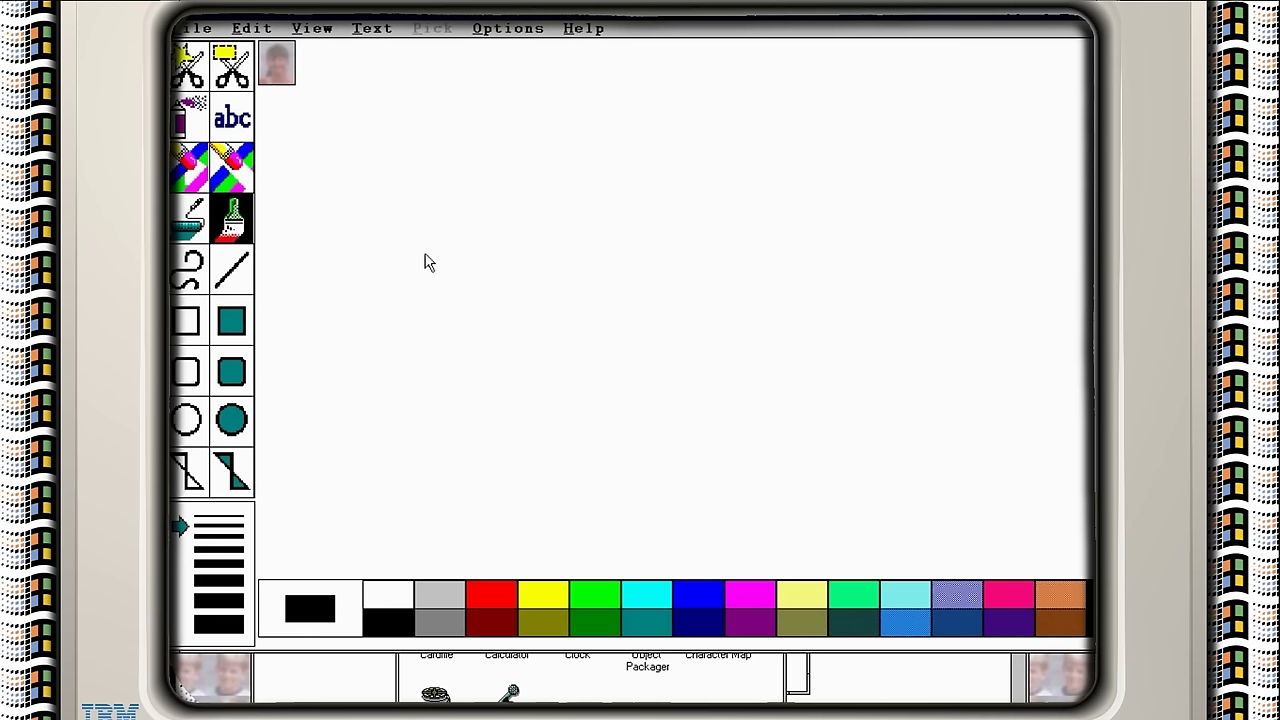
- View the tile4.bmp and tile5.bmp faces, exiting Paintbrush after each
{"action": "left_click", "coordinate": [193, 30]}
{"action": "left_click", "coordinate": [282, 240]}
{"action": "left_click", "coordinate": [199, 30]}
{"action": "left_click", "coordinate": [205, 180]}
{"action": "left_click", "coordinate": [692, 427]}
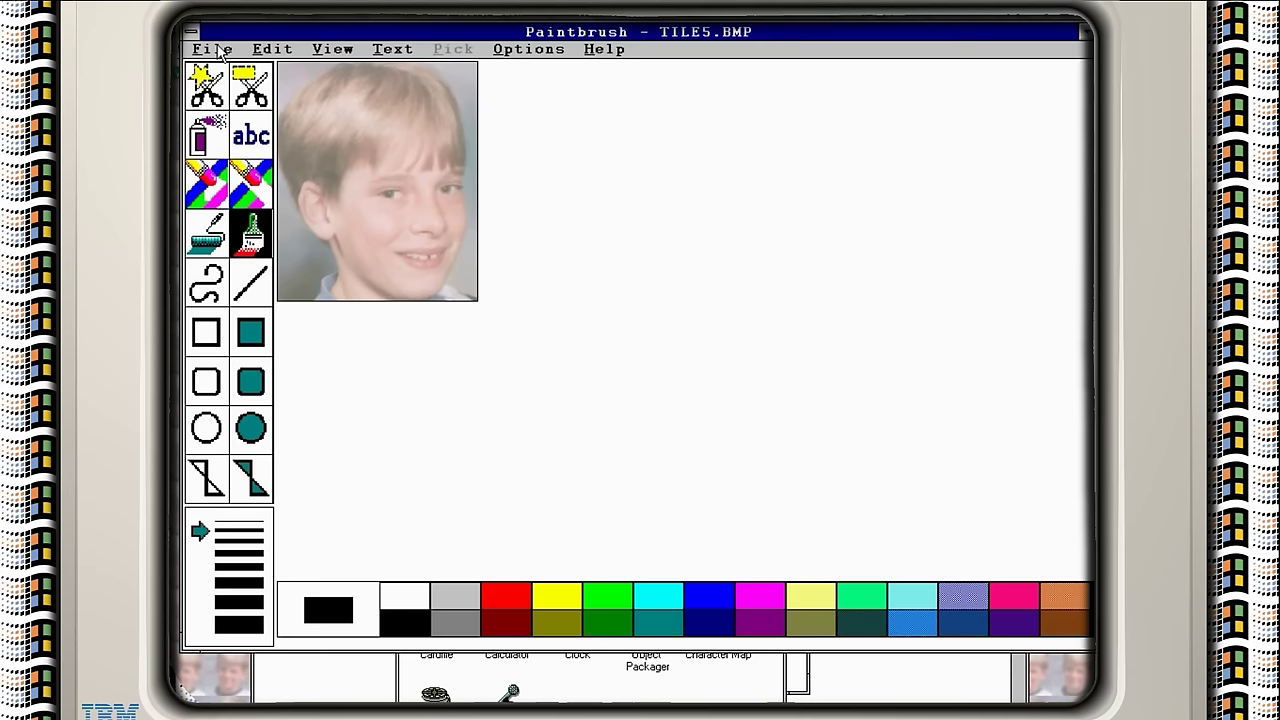
{"action": "left_click", "coordinate": [219, 50]}
{"action": "left_click", "coordinate": [259, 199]}
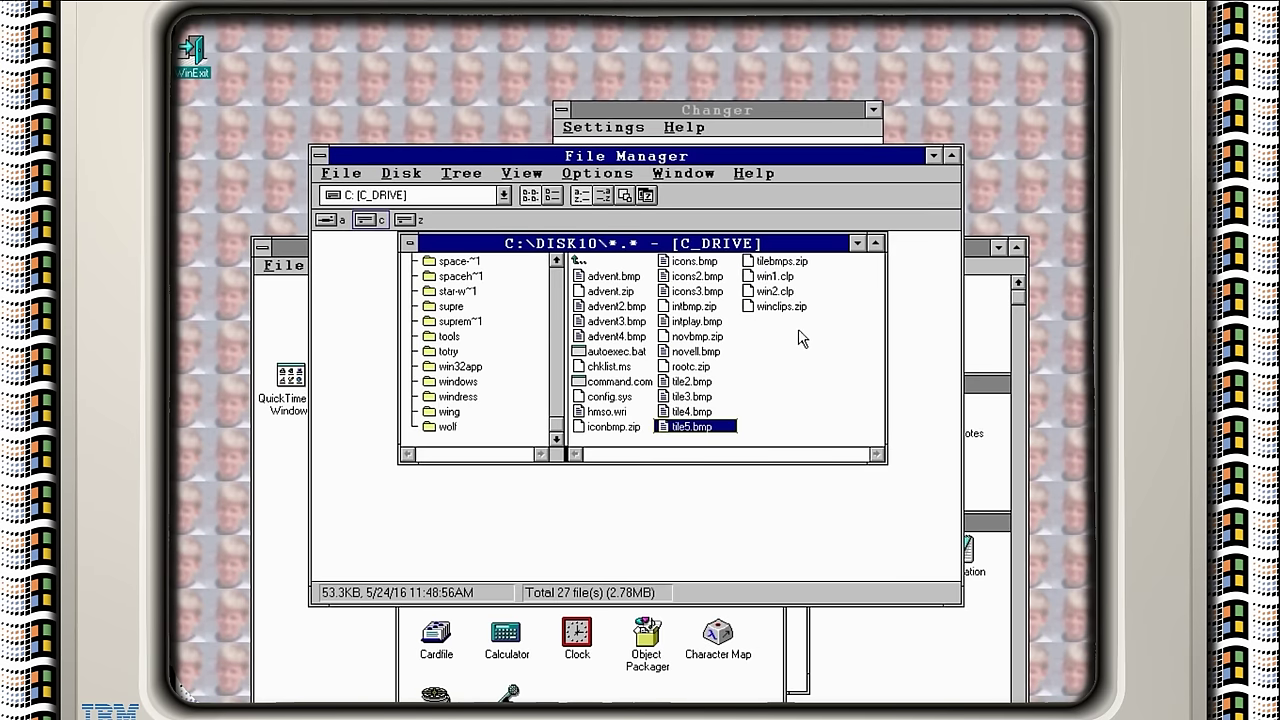
- Try opening win1.clp, dismiss the no-associated-application error, and bring Program Manager forward
{"action": "left_click", "coordinate": [775, 277]}
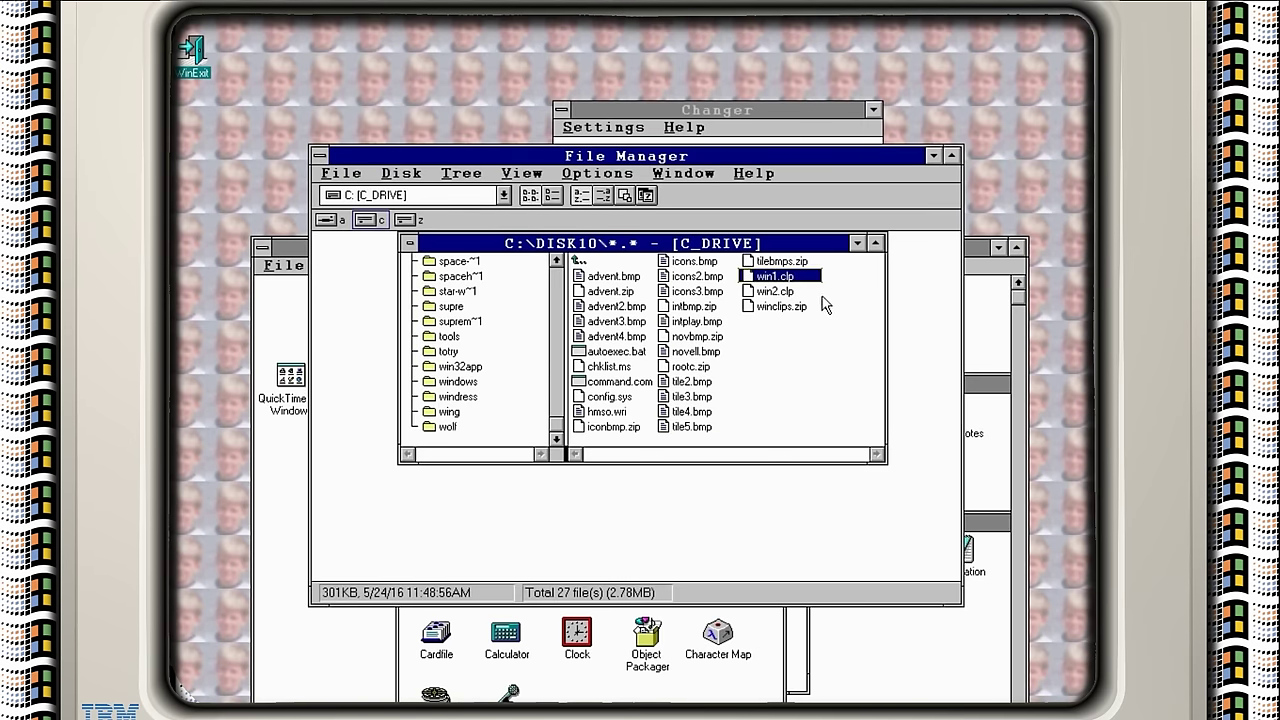
{"action": "double_click", "coordinate": [797, 281]}
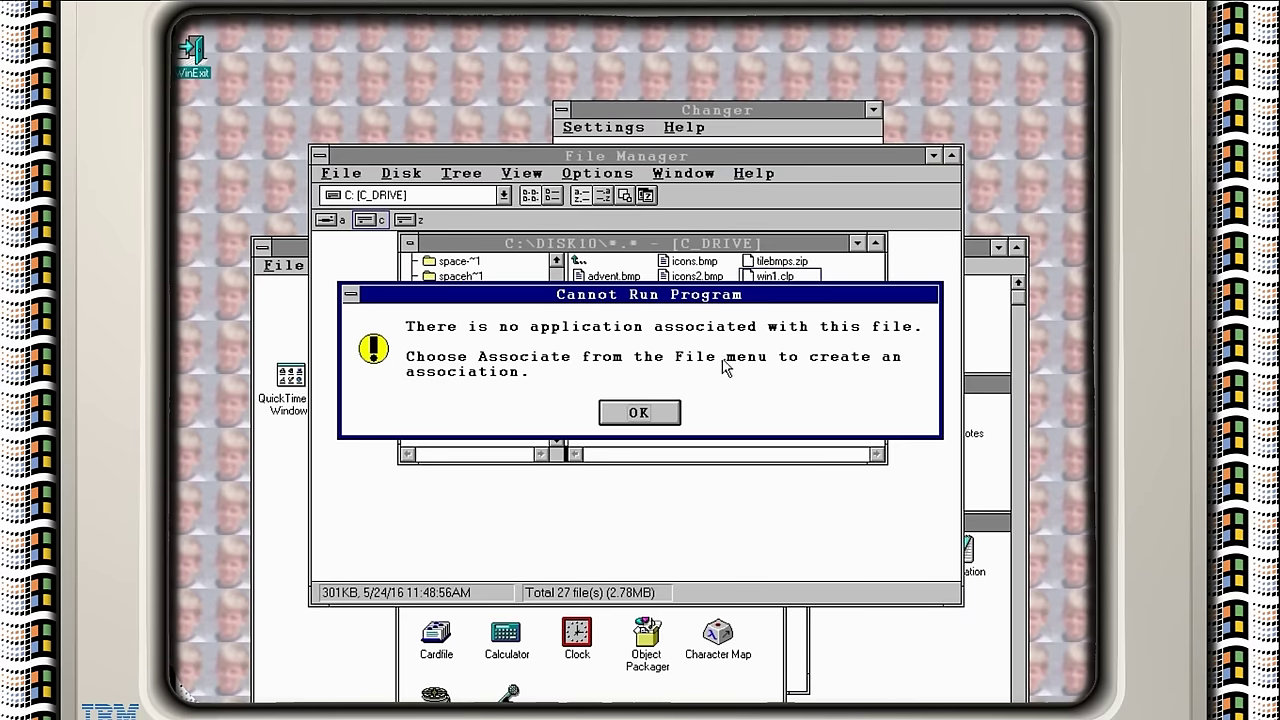
{"action": "left_click", "coordinate": [633, 412]}
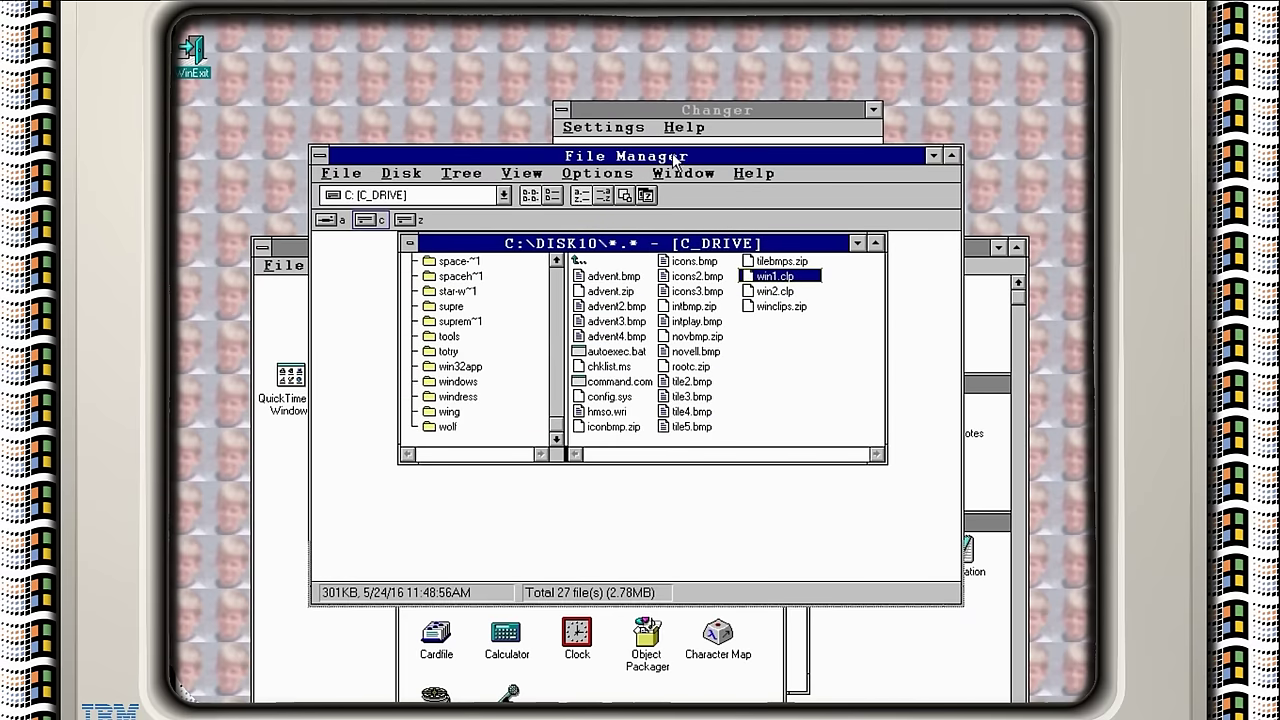
{"action": "left_click_drag", "start_coordinate": [662, 157], "coordinate": [643, 104]}
{"action": "left_click", "coordinate": [724, 246]}
{"action": "left_click_drag", "start_coordinate": [724, 243], "coordinate": [752, 76]}
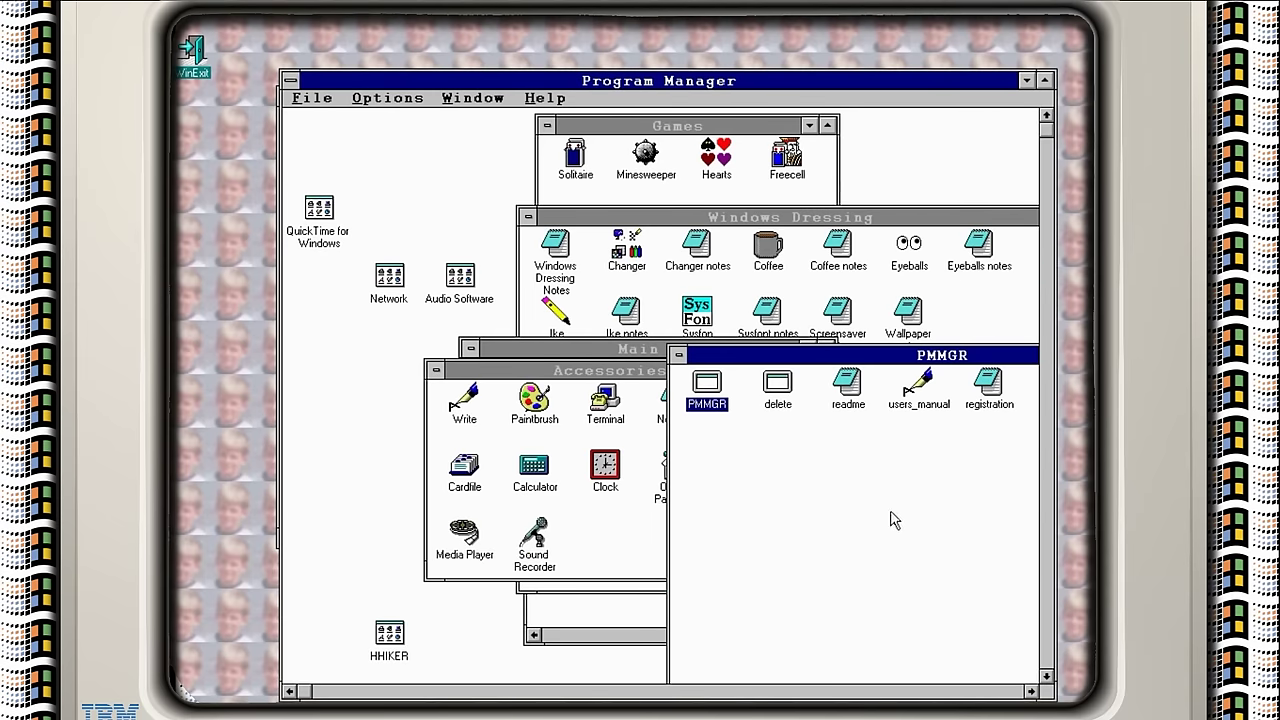
- Launch Eyeballs and Coffee Mug from Windows Dressing and move the Coffee Mug icon down the desktop
{"action": "left_click", "coordinate": [947, 228]}
{"action": "left_click_drag", "start_coordinate": [826, 216], "coordinate": [788, 216]}
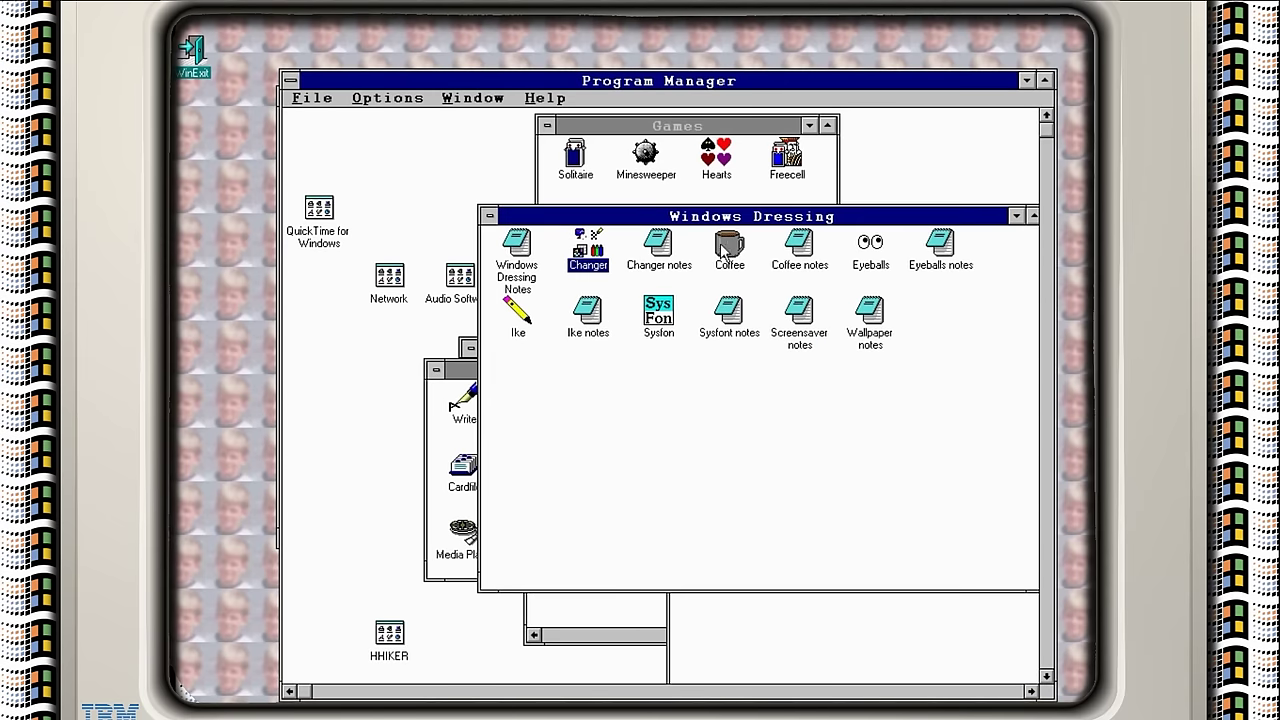
{"action": "left_click", "coordinate": [866, 255]}
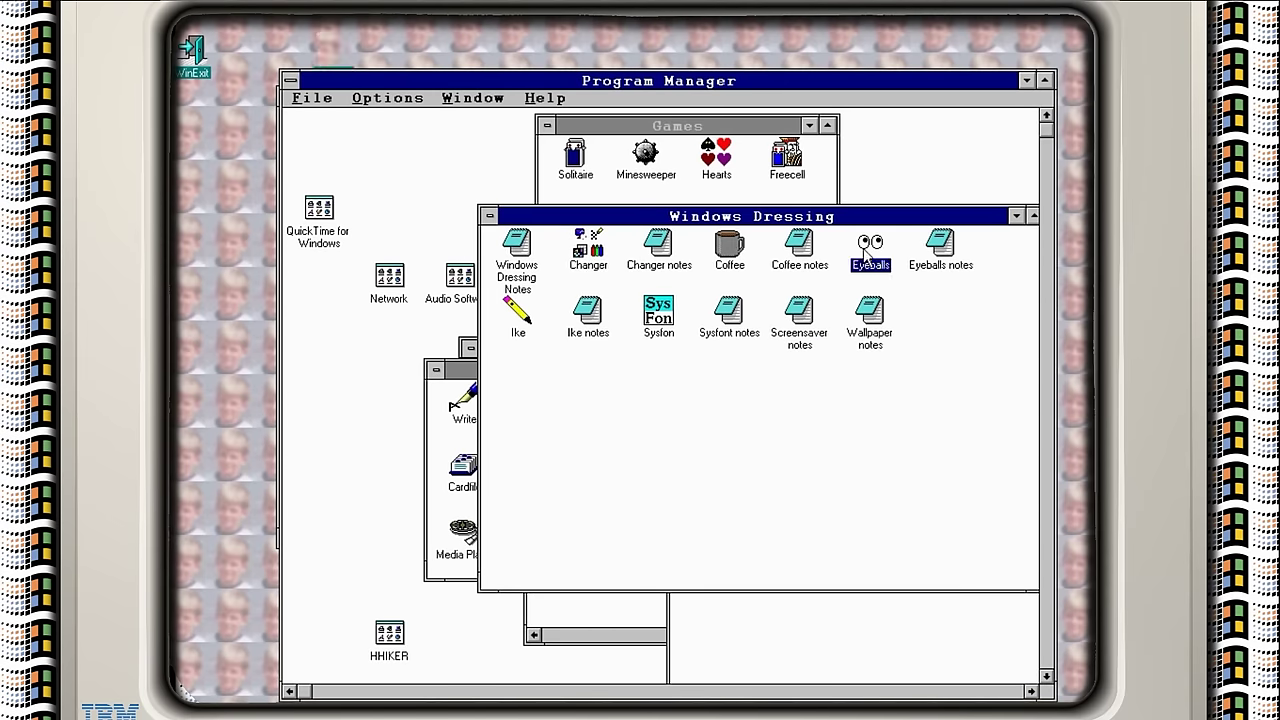
{"action": "double_click", "coordinate": [729, 250]}
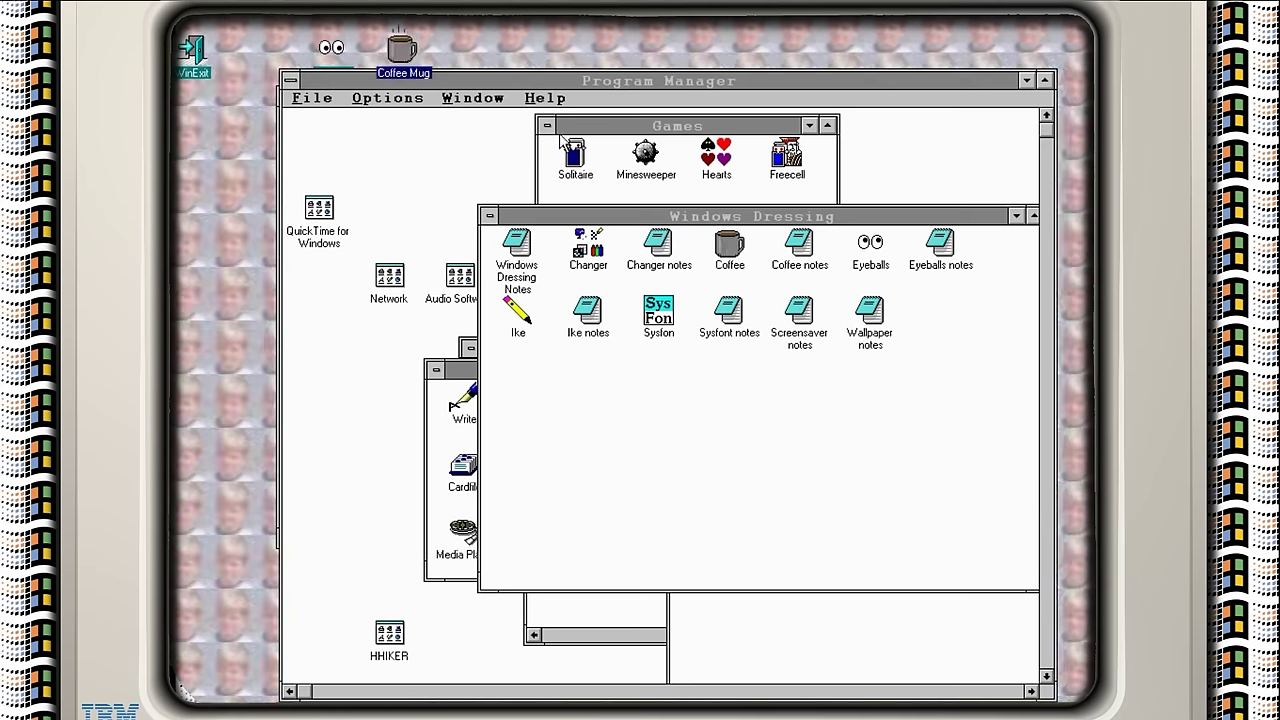
{"action": "left_click_drag", "start_coordinate": [403, 62], "coordinate": [236, 172]}
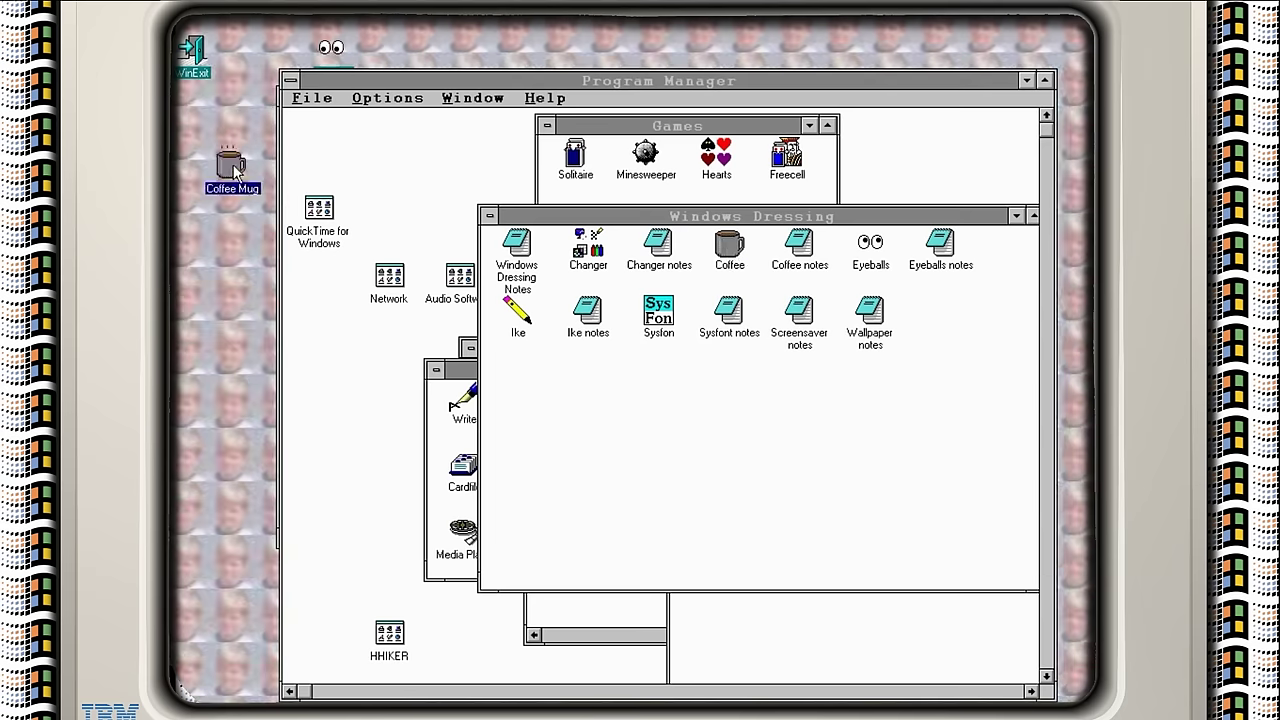
{"action": "left_click", "coordinate": [668, 84]}
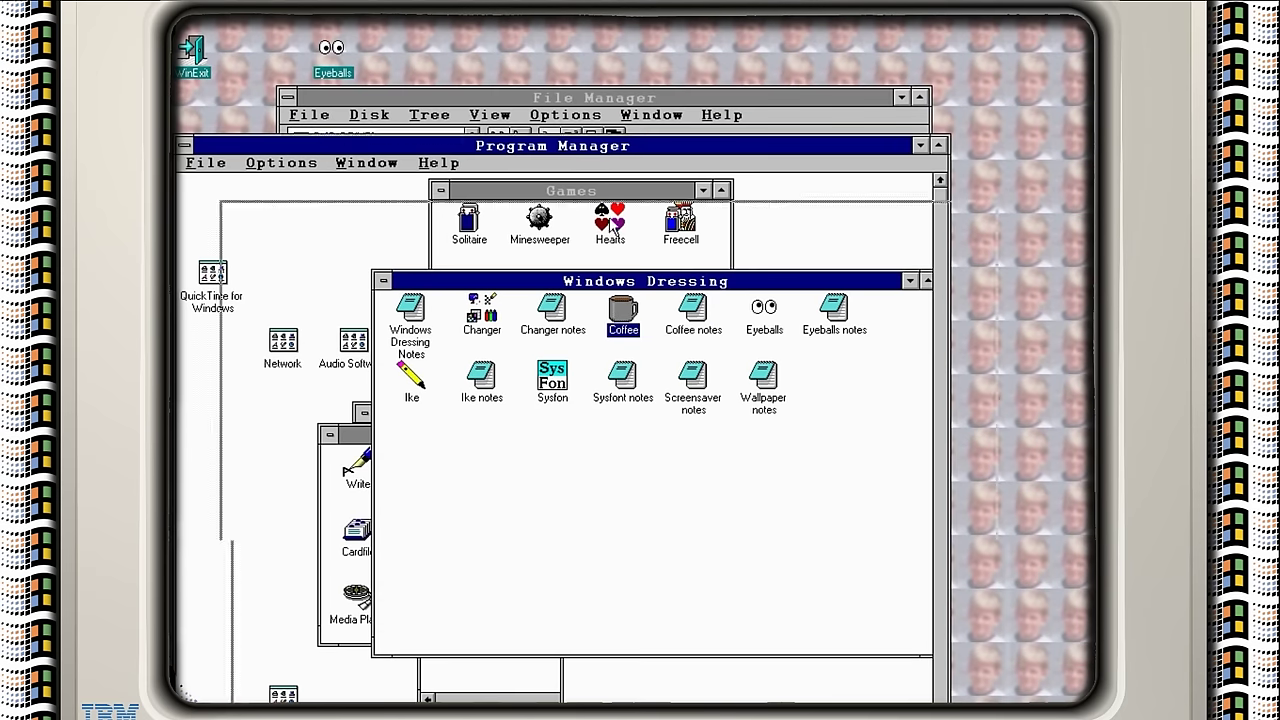